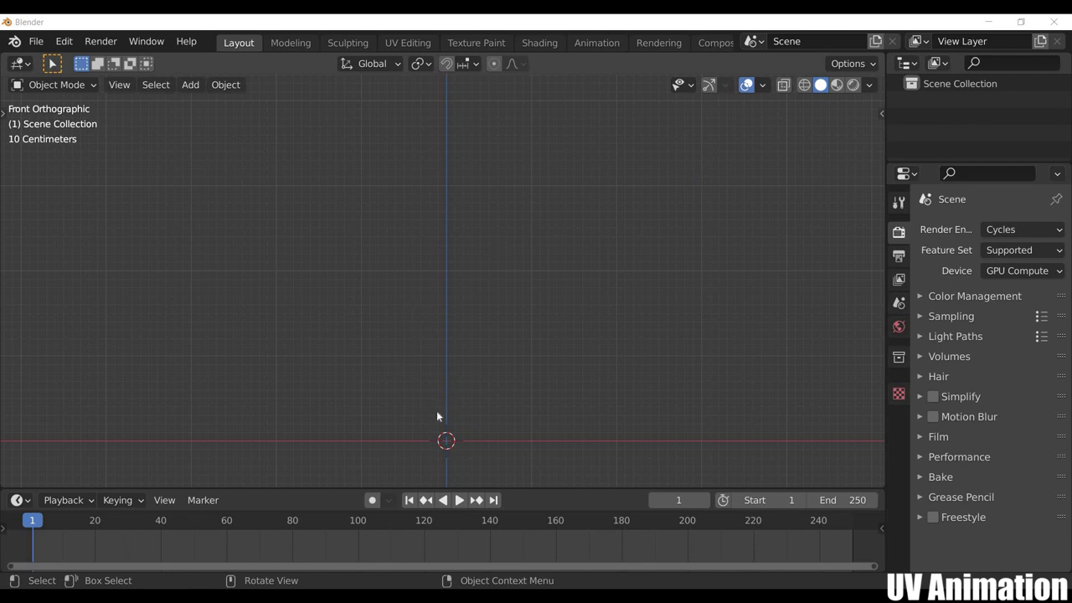
Add a plane mesh at the origin and scale it to twice its size
mouse_move(437, 416)
middle_mouse_down()
mouse_move(435, 303)
mouse_move(386, 232)
mouse_move(266, 232)
middle_mouse_up()
key("shift+a")
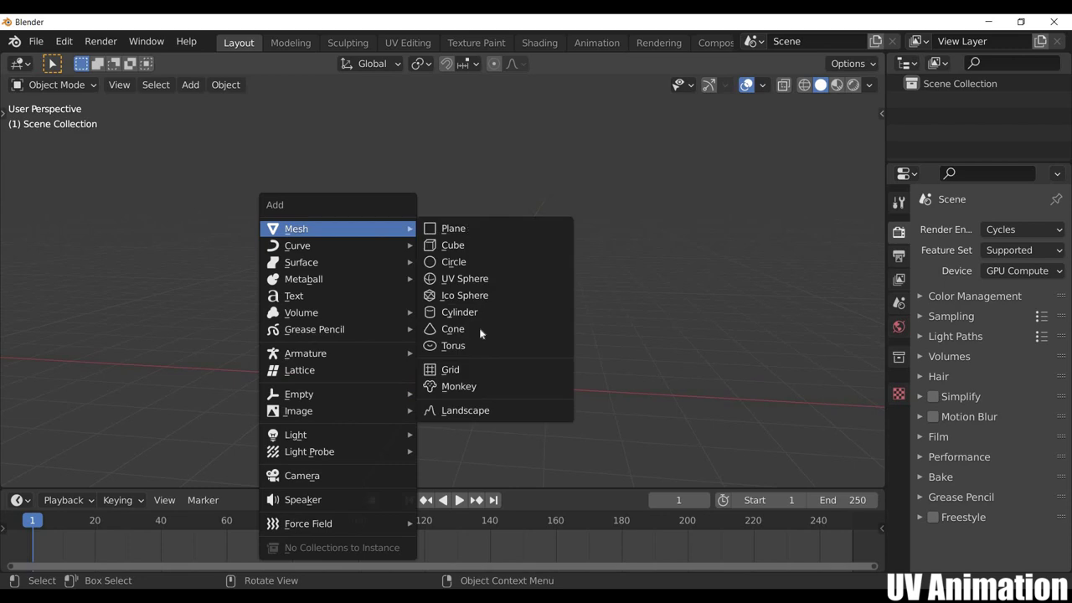
left_click(454, 227)
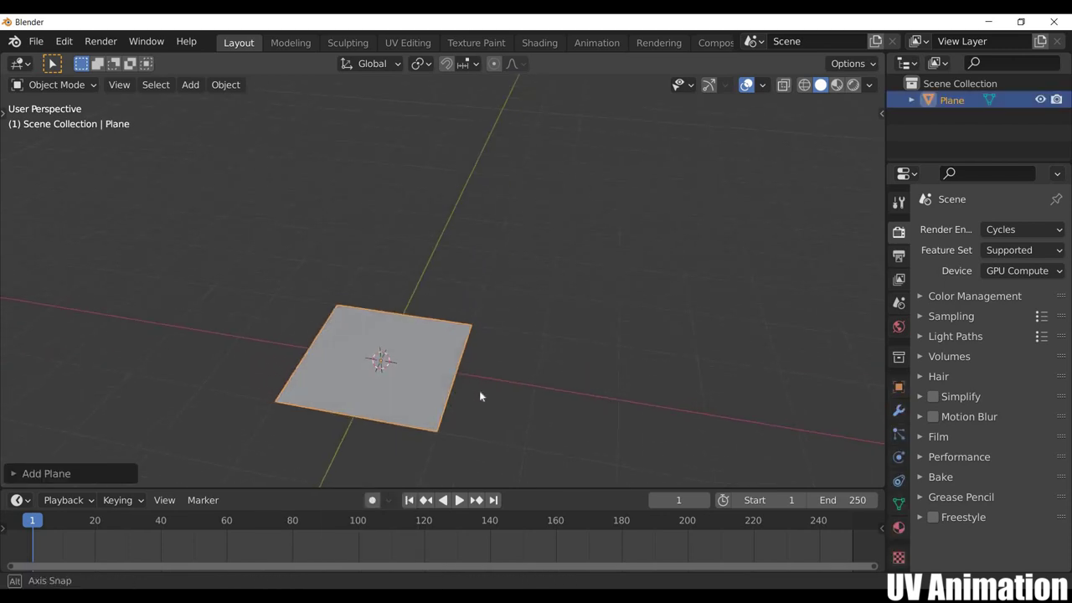
mouse_move(480, 396)
middle_mouse_down()
mouse_move(489, 383)
mouse_move(473, 382)
mouse_move(482, 373)
middle_mouse_up()
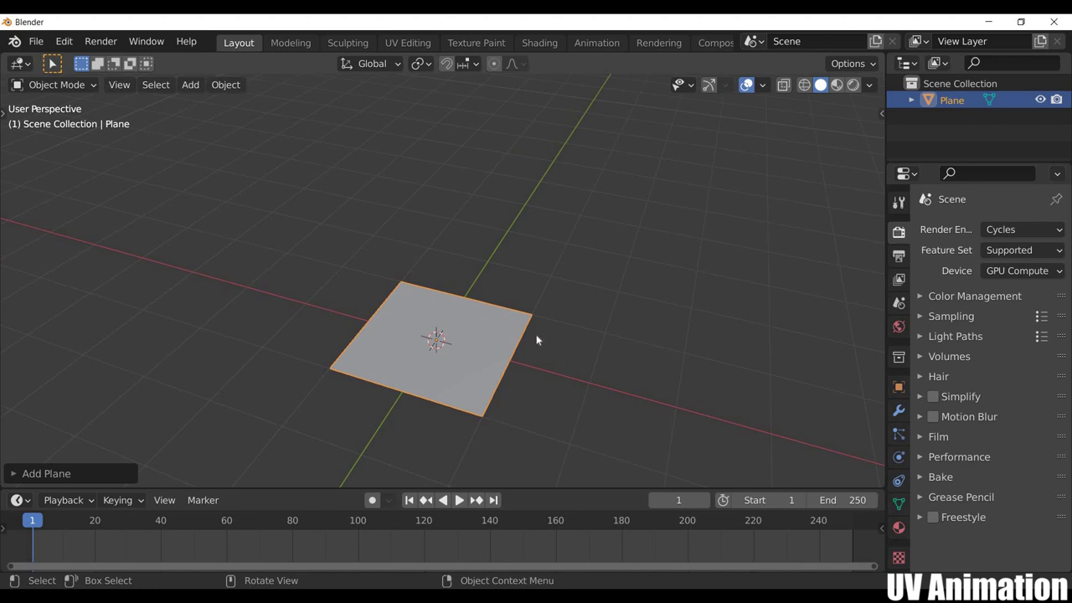
type("s")
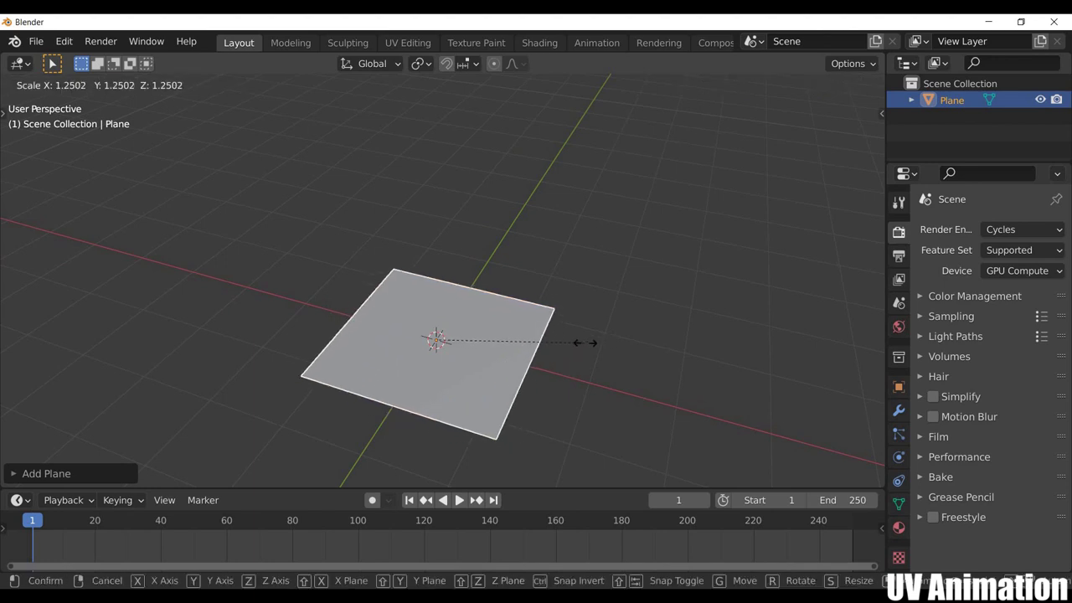
type("2")
key("Return")
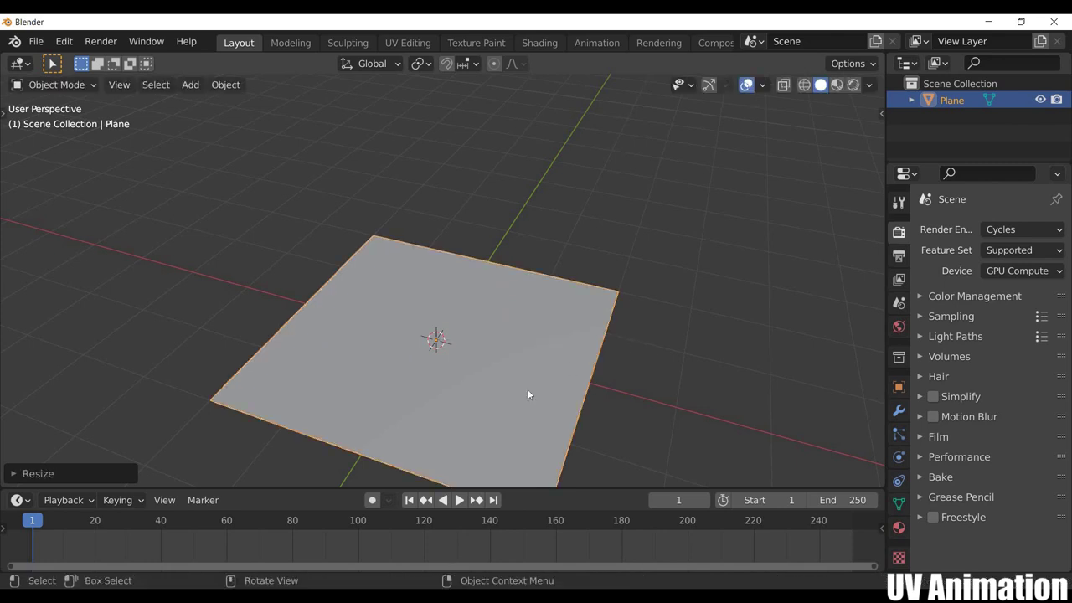
scroll(504, 395, "down", 2)
mouse_move(504, 394)
middle_mouse_down()
mouse_move(517, 371)
mouse_move(469, 357)
middle_mouse_up()
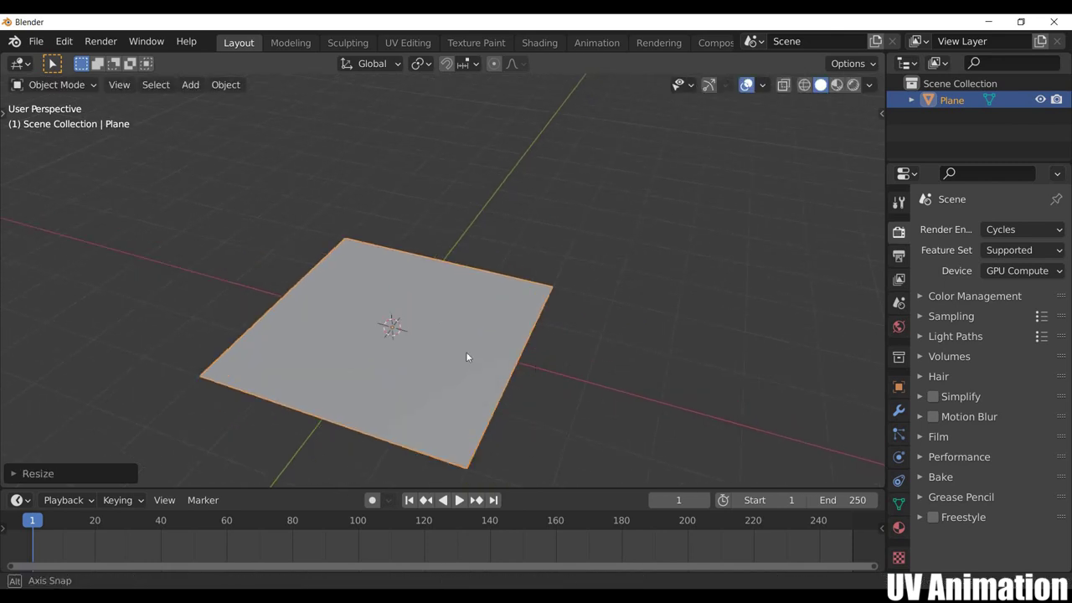
Rename the plane to 'Ground' in the Outliner
double_click(960, 101)
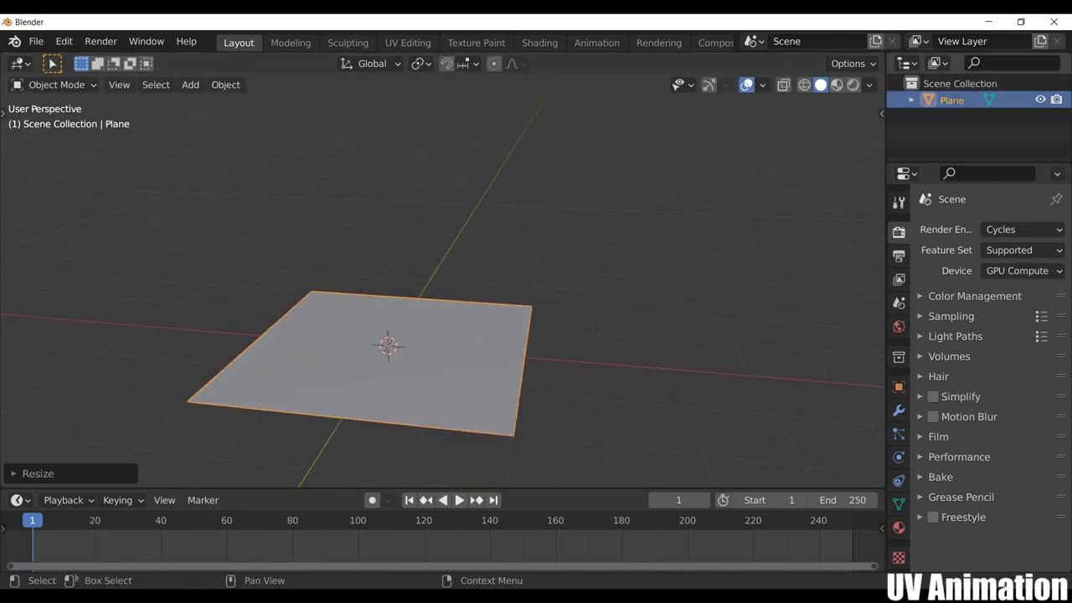
type("Ground")
key("Return")
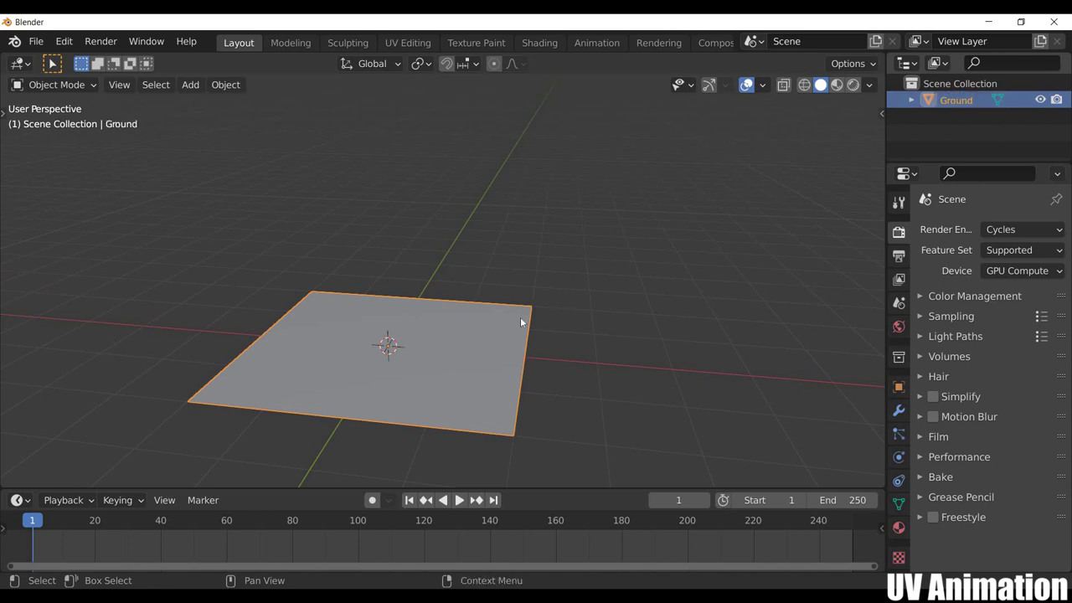
middle_click_drag(531, 292, 284, 237)
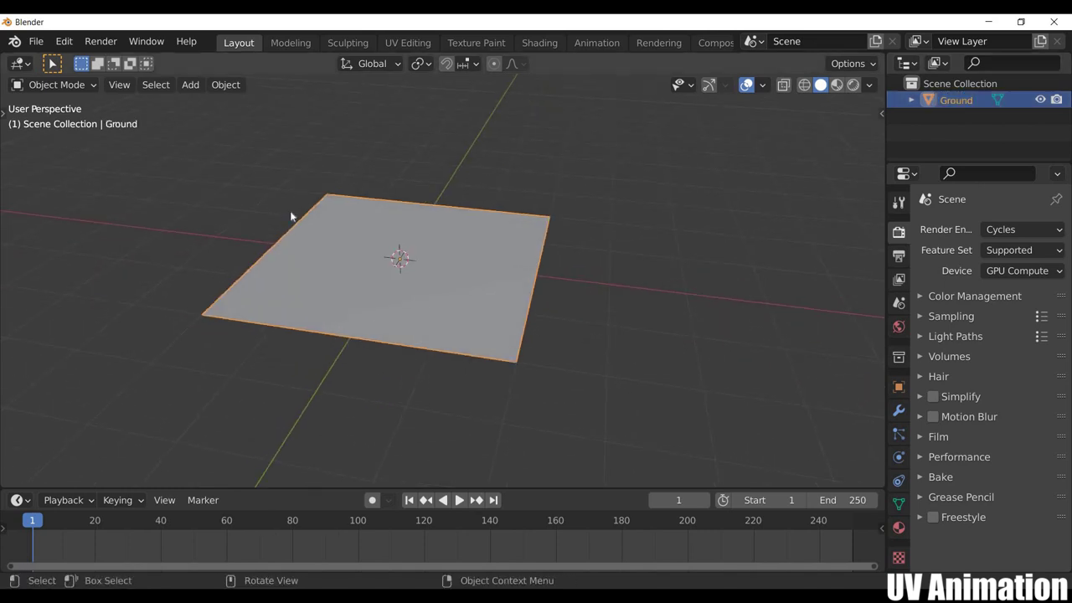
In Edit Mode, subdivide the Ground plane and step the cut count upward
key("Tab")
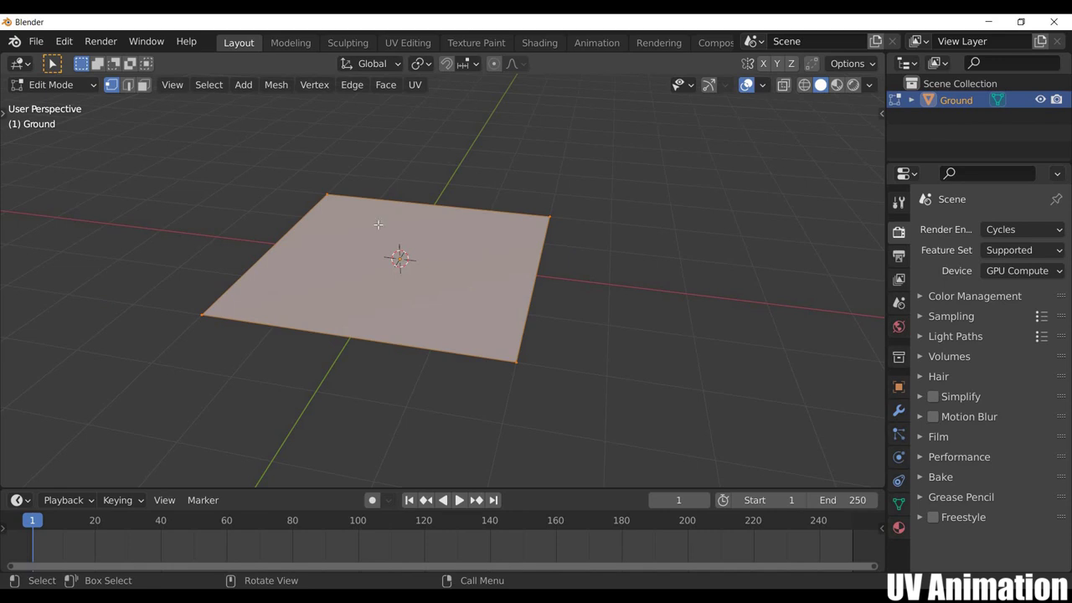
right_click(340, 211)
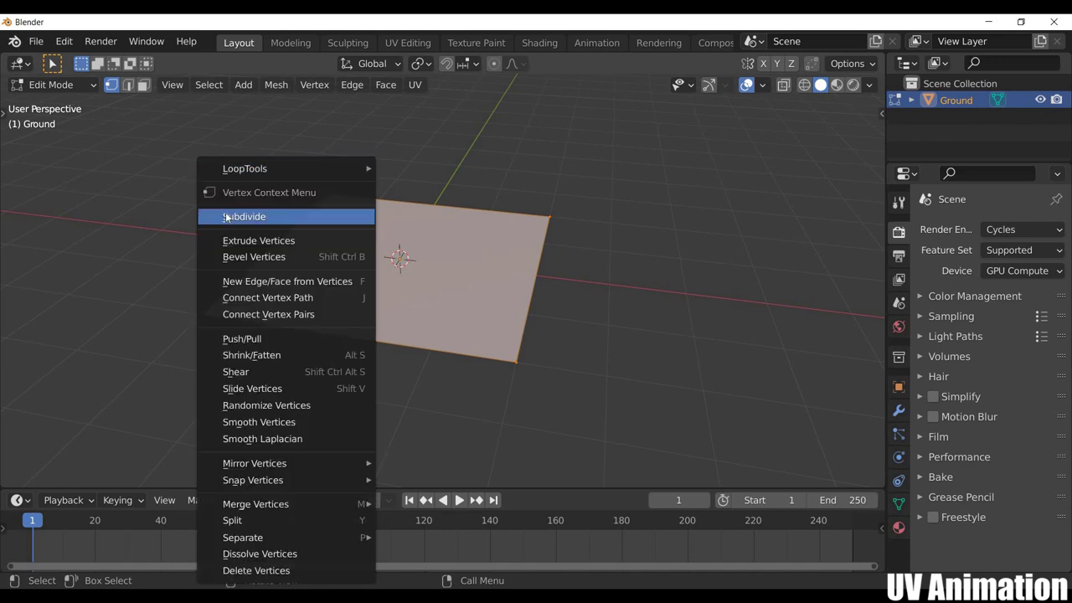
left_click(250, 216)
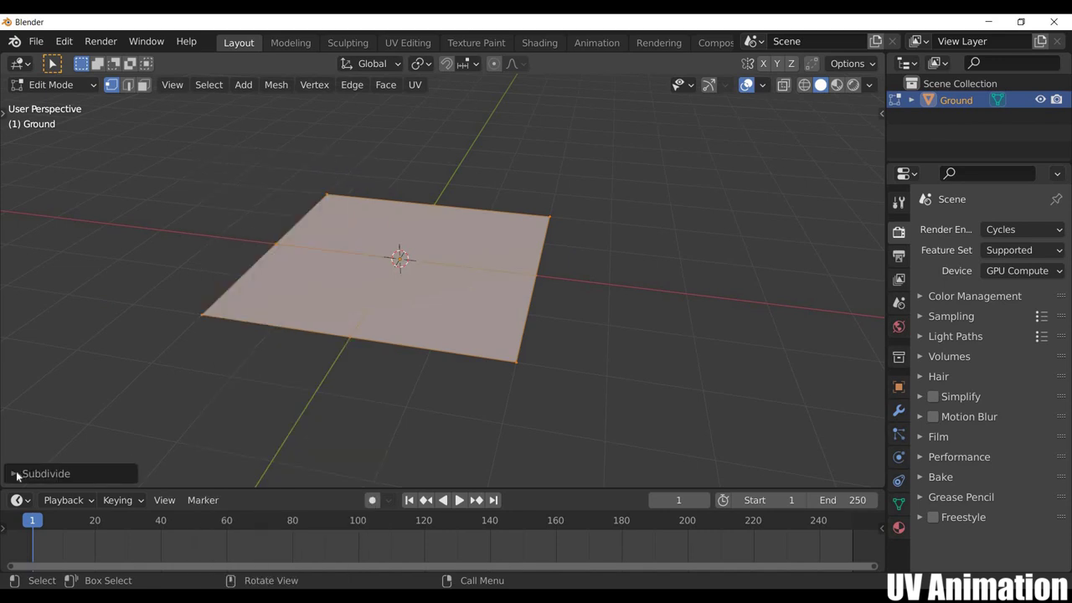
left_click(16, 474)
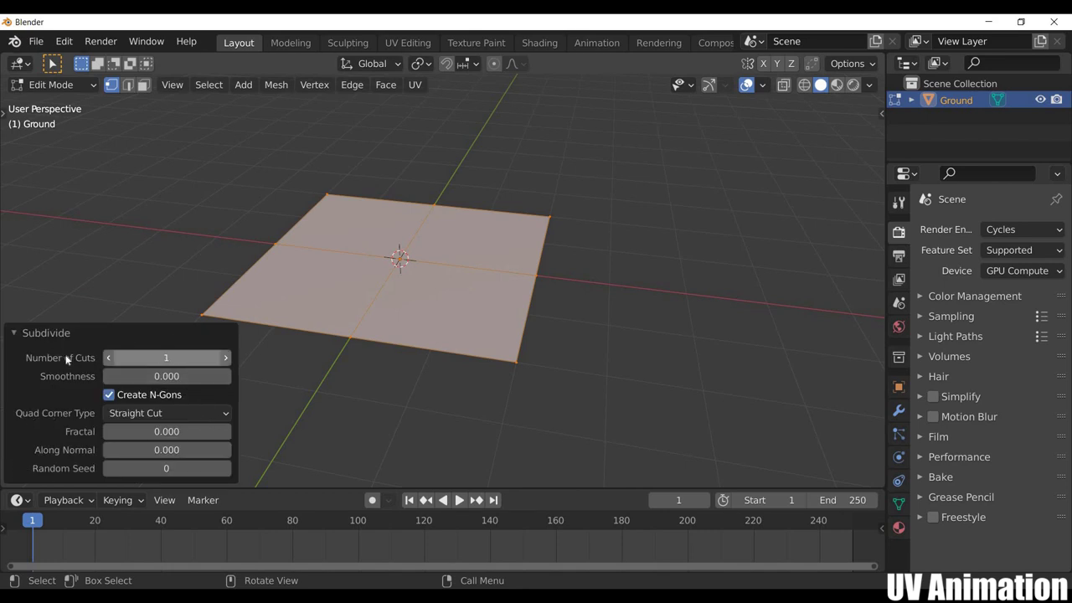
left_click(224, 357)
left_click(224, 357)
left_click(224, 357)
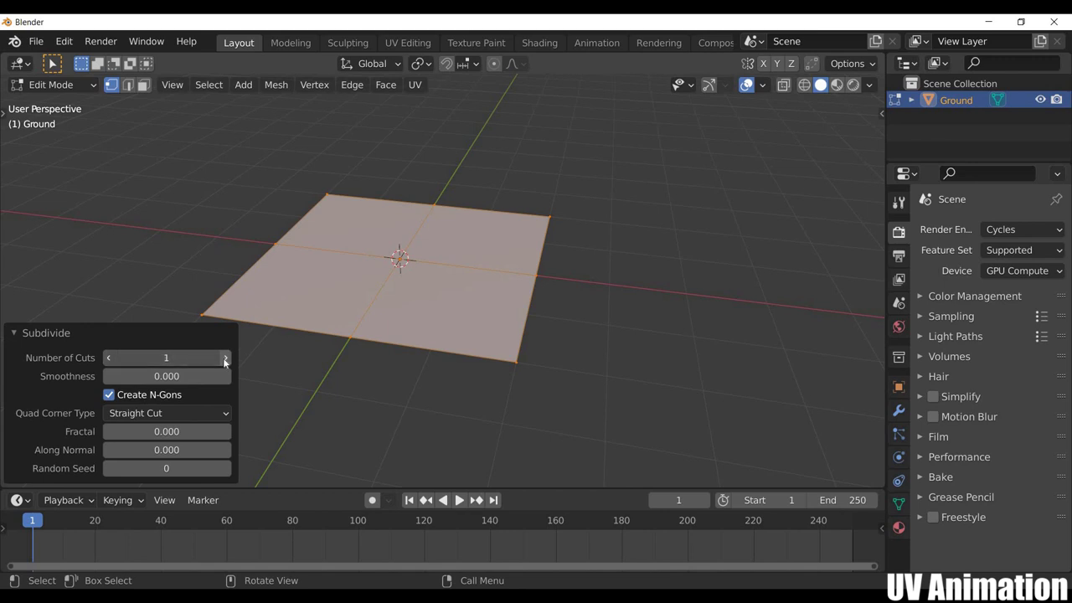
left_click(223, 357)
left_click(224, 357)
left_click(224, 358)
left_click(224, 358)
left_click(224, 357)
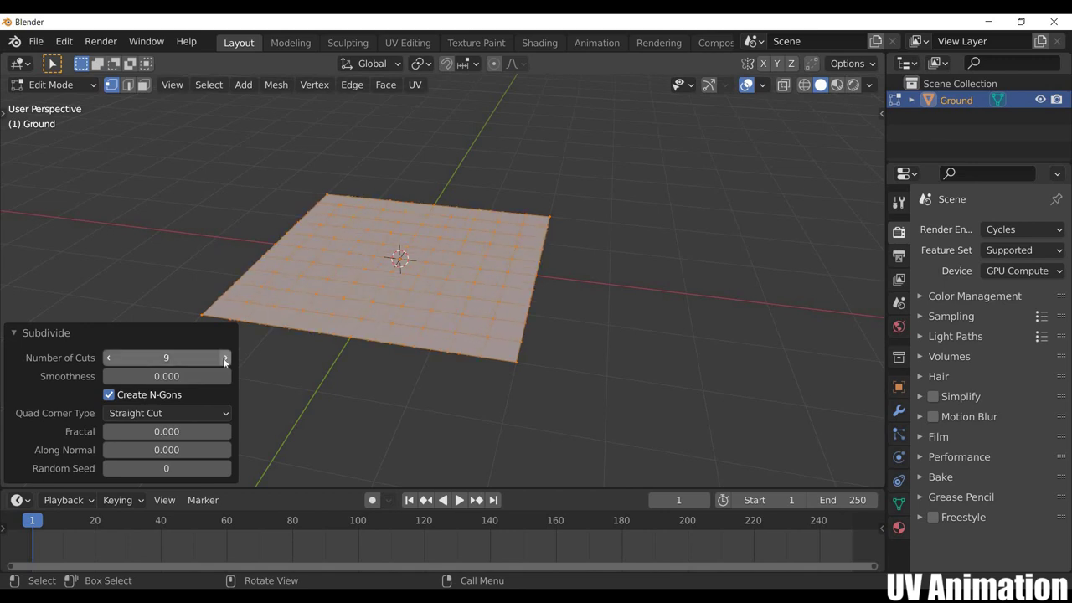
left_click(224, 358)
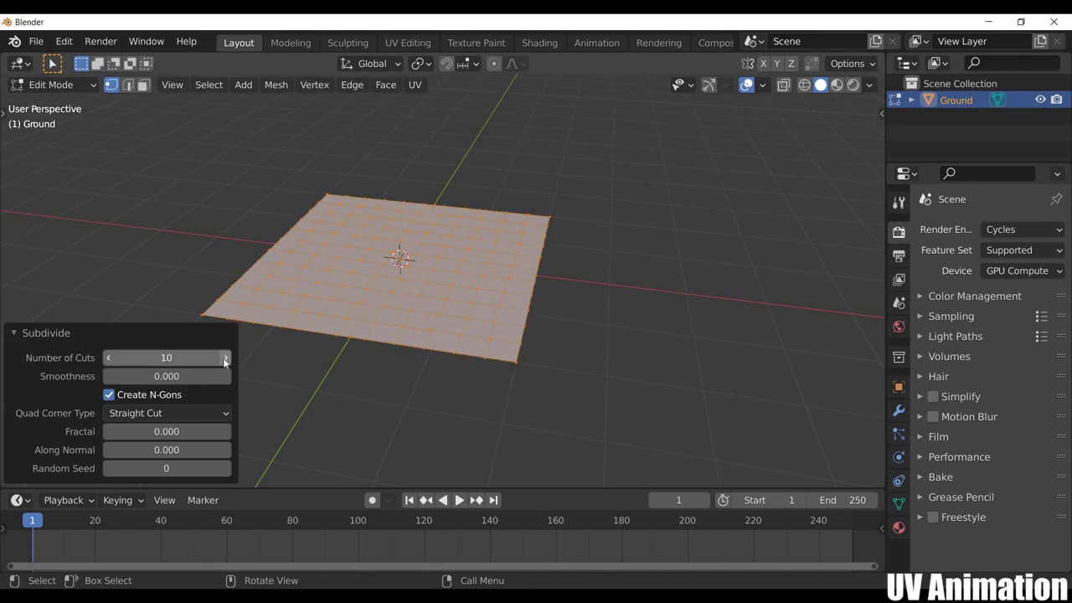
Set the subdivision to exactly 20 cuts and deselect all of the grid's vertices
left_click_drag(151, 362, 166, 357)
left_click(166, 358)
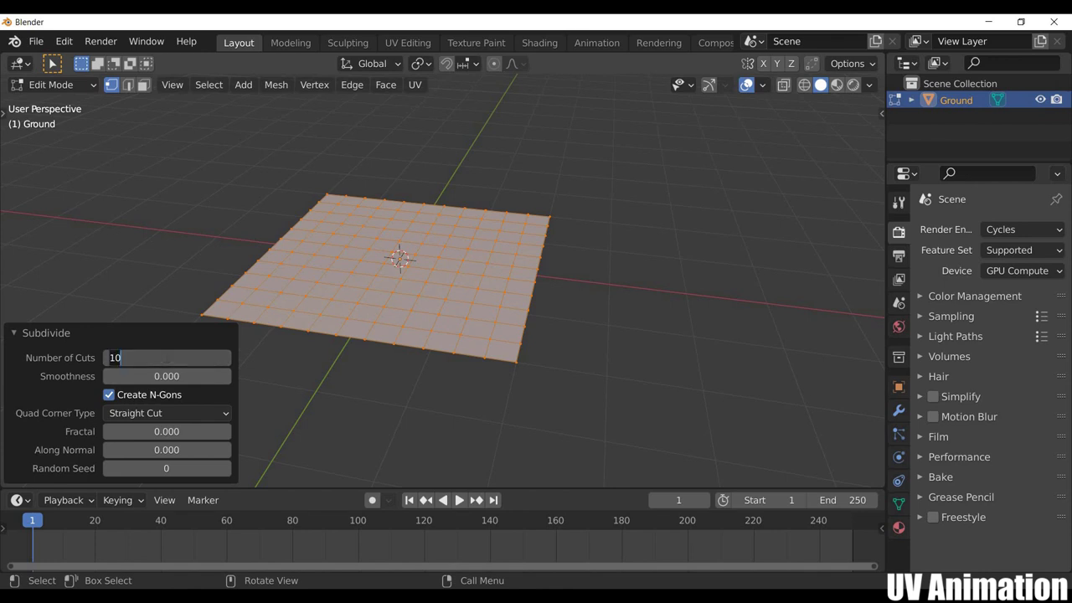
type("20")
key("Return")
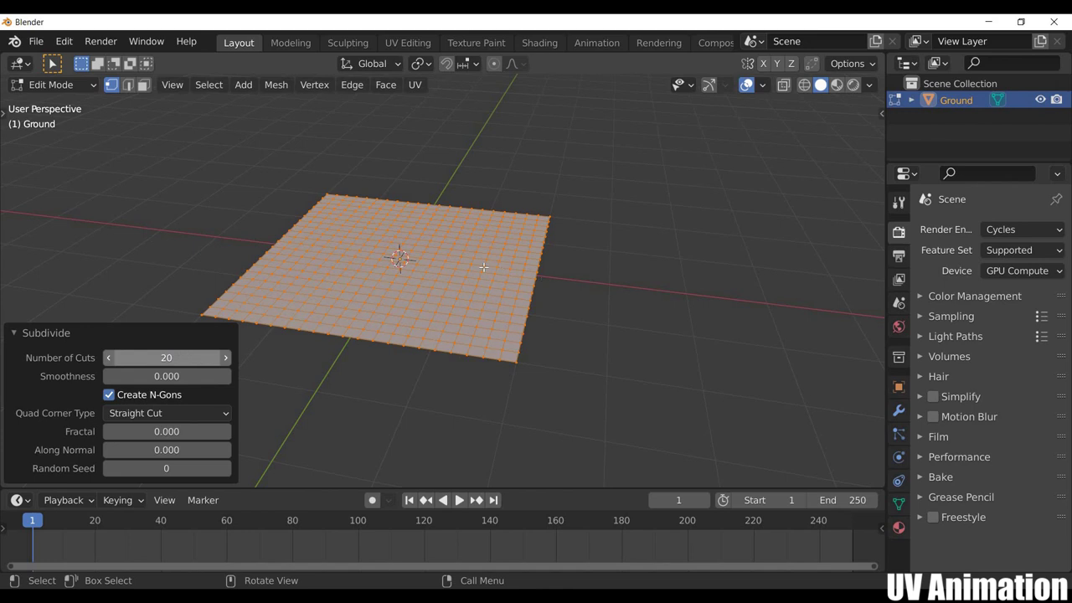
mouse_move(516, 309)
middle_mouse_down()
mouse_move(530, 303)
mouse_move(451, 272)
mouse_move(525, 308)
mouse_move(491, 263)
mouse_move(471, 277)
mouse_move(417, 272)
mouse_move(403, 294)
mouse_move(321, 273)
mouse_move(315, 241)
middle_mouse_up()
key("Tab")
key("Tab")
key("alt+a")
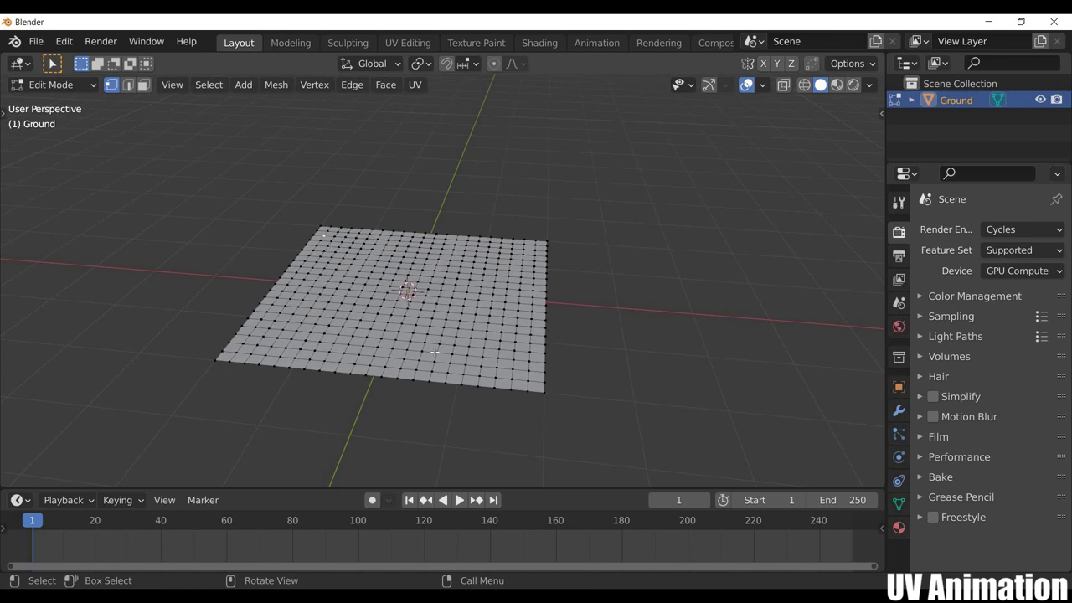
Enable proportional editing and raise a corner of the grid along Z into a hill
middle_click_drag(484, 261, 484, 226)
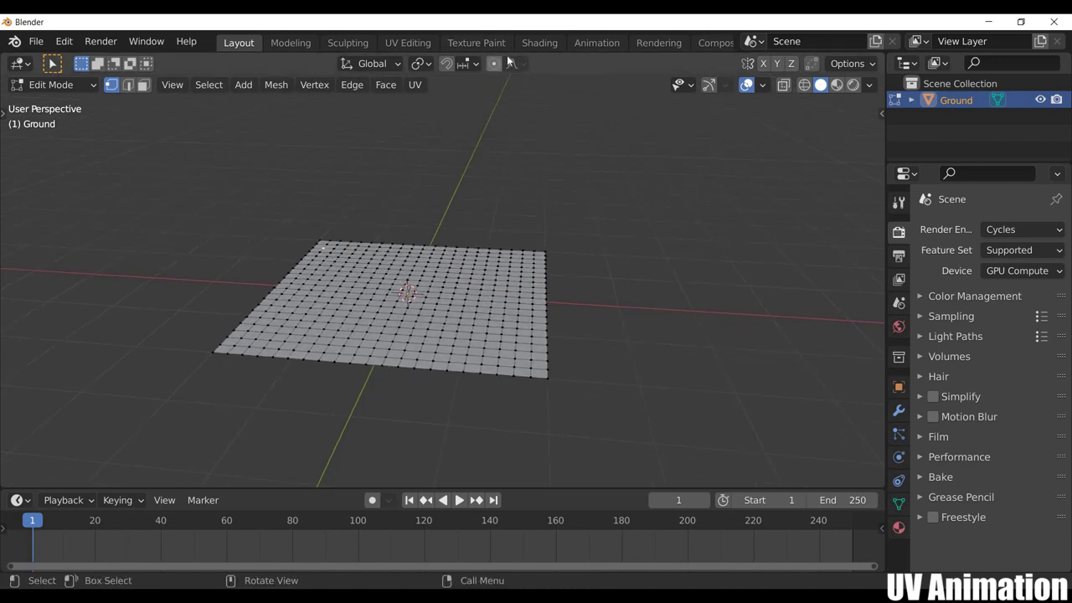
left_click(494, 63)
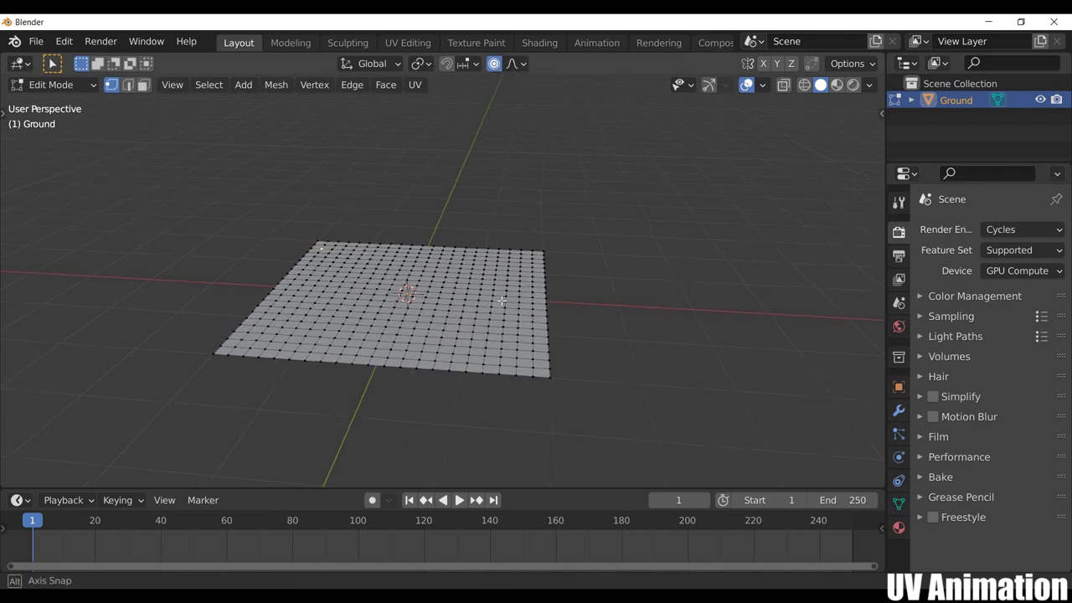
middle_click_drag(407, 276, 339, 276)
key("g")
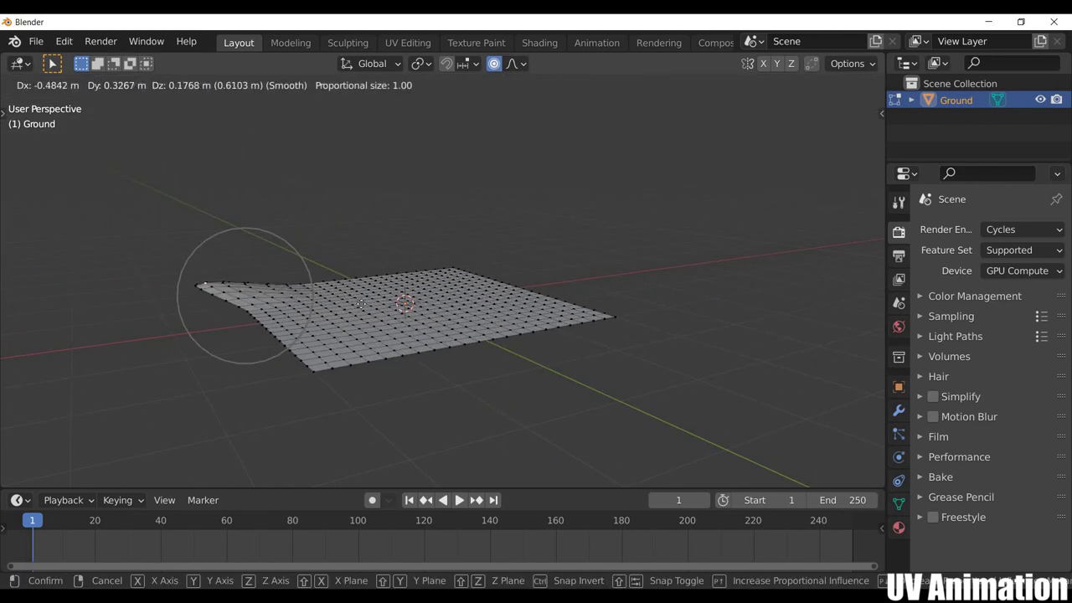
key("z")
scroll(335, 276, "down", 3)
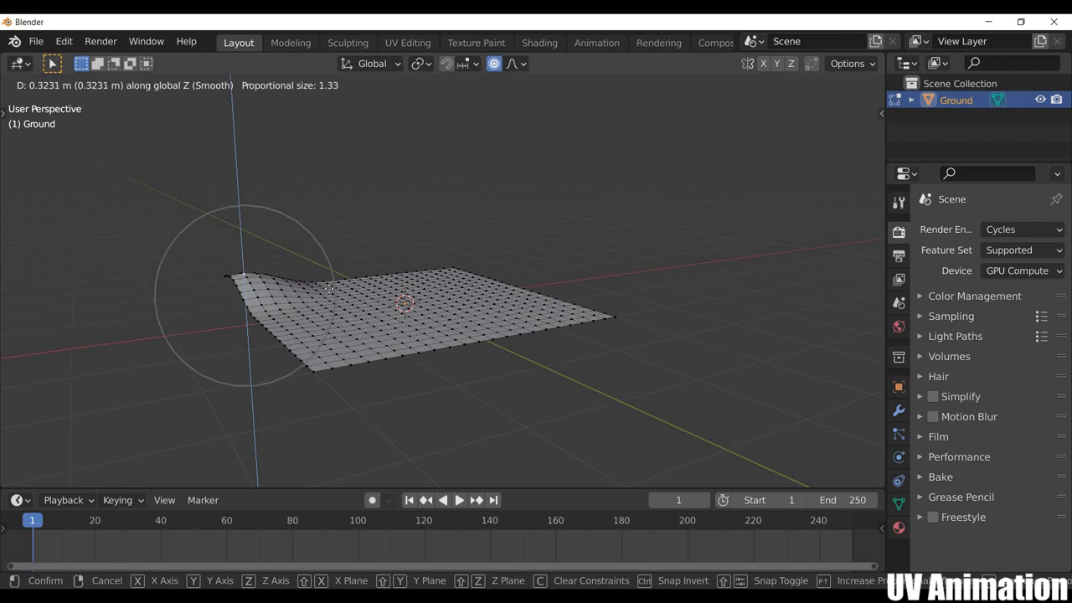
scroll(335, 277, "down", 4)
left_click(548, 313)
mouse_move(531, 307)
middle_mouse_down()
mouse_move(561, 347)
mouse_move(569, 306)
middle_mouse_up()
Raise more vertices along Z into smooth bumps across the grid
key("g")
key("z")
left_click(575, 316)
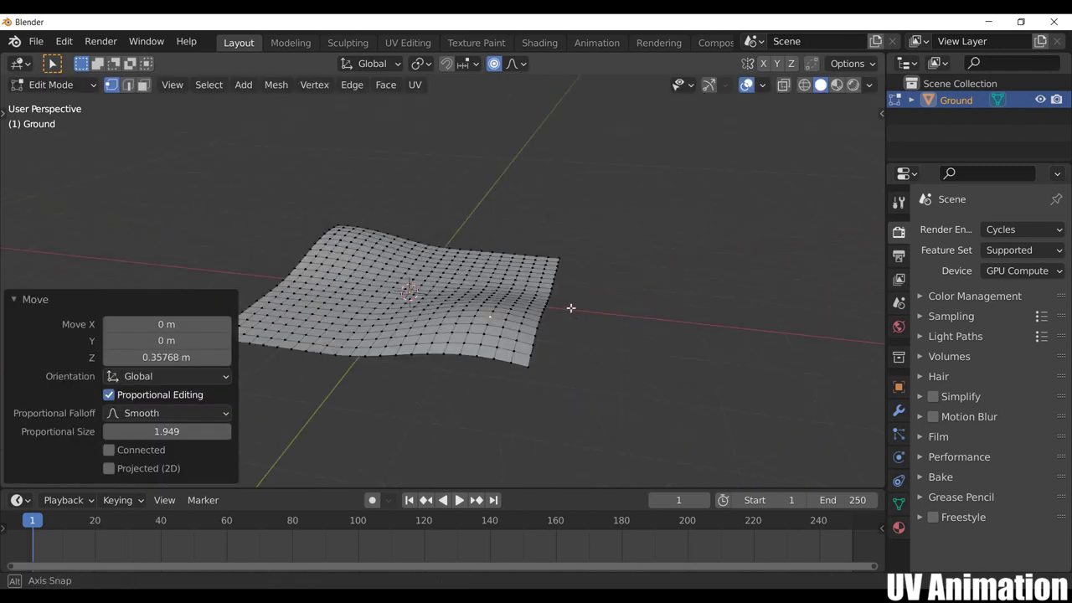
key("g")
key("z")
scroll(616, 286, "up", 2)
left_click(616, 285)
key("g")
key("z")
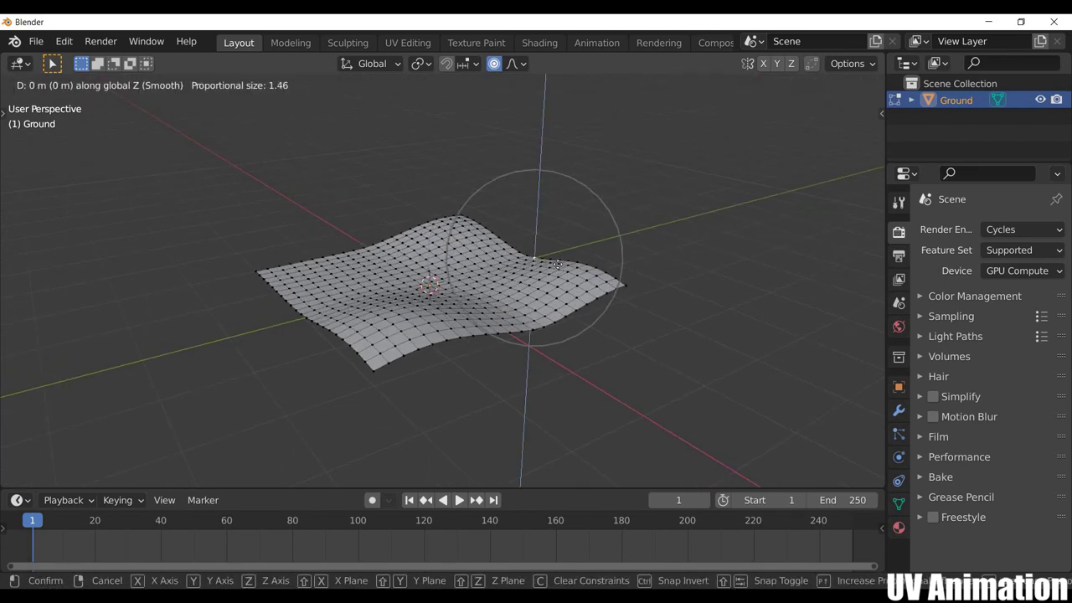
left_click(519, 194)
mouse_move(520, 194)
middle_mouse_down()
mouse_move(302, 292)
mouse_move(527, 338)
mouse_move(418, 225)
mouse_move(467, 235)
middle_mouse_up()
Raise two final hills, then return the Ground to Object Mode
key("g")
key("z")
left_click(302, 295)
key("g")
key("z")
scroll(548, 318, "up", 2)
left_click(548, 318)
key("Tab")
scroll(557, 339, "up", 2)
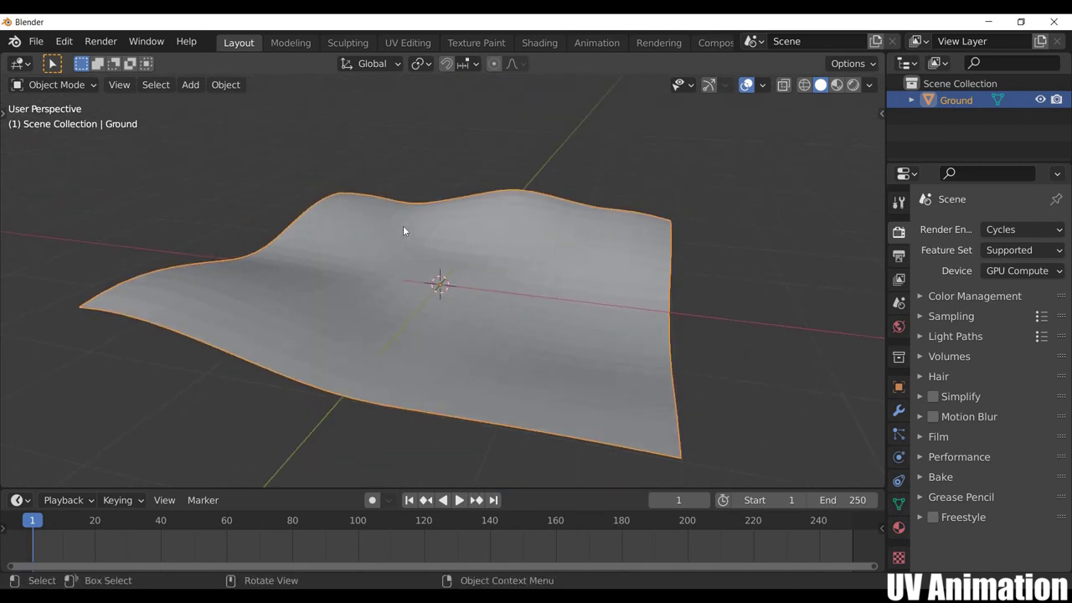
Apply smooth shading to the Ground mesh
right_click(322, 227)
left_click(375, 242)
middle_click_drag(501, 173, 505, 284)
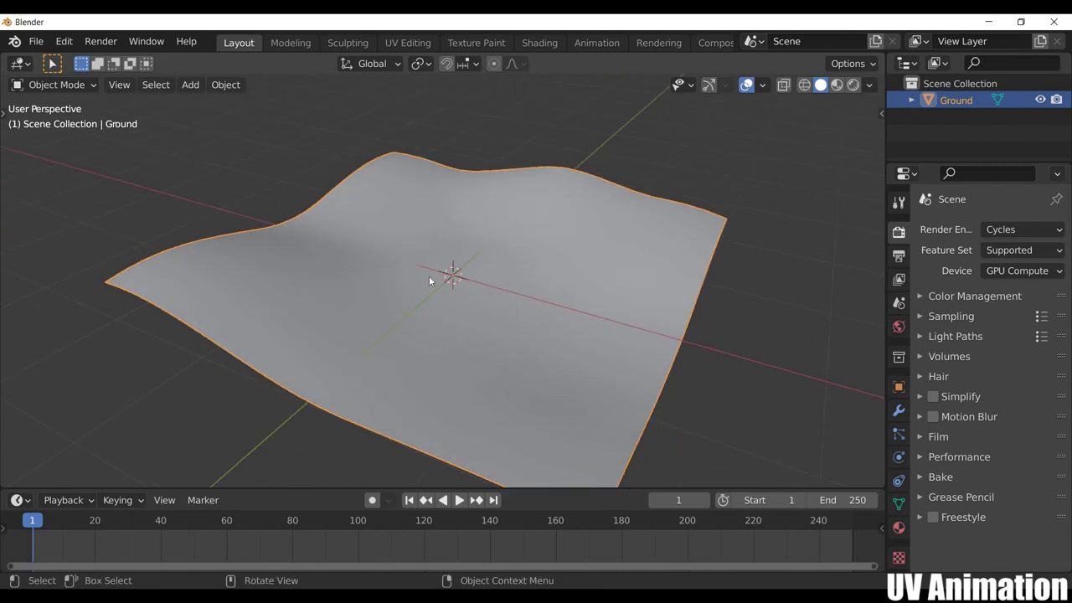
scroll(429, 281, "down", 3)
scroll(370, 185, "down", 1)
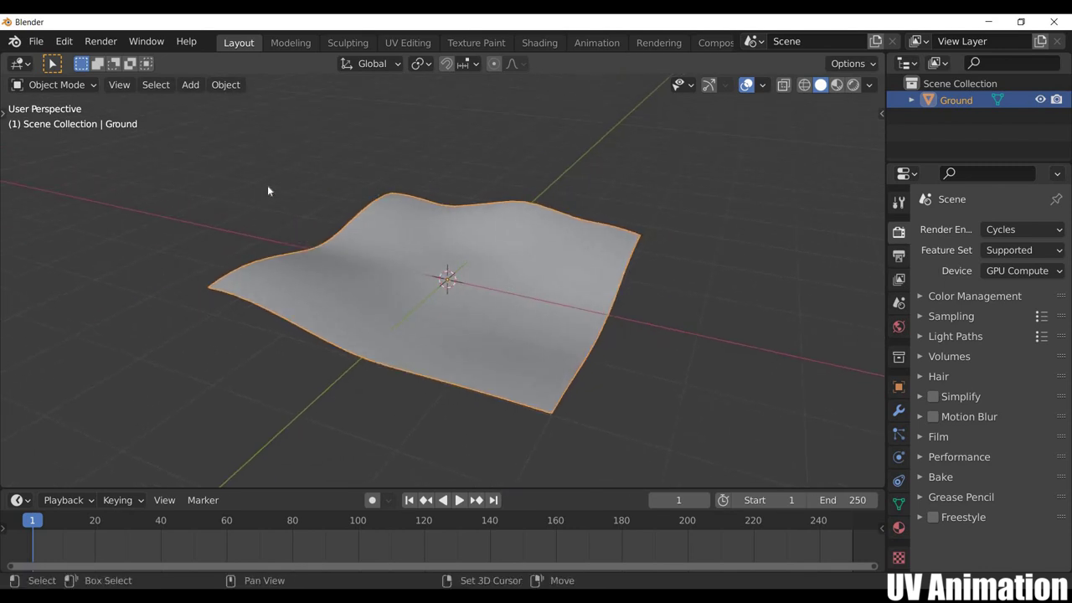
Add a new plane at the origin and scale it to twice its size
key("shift+a")
left_click(452, 184)
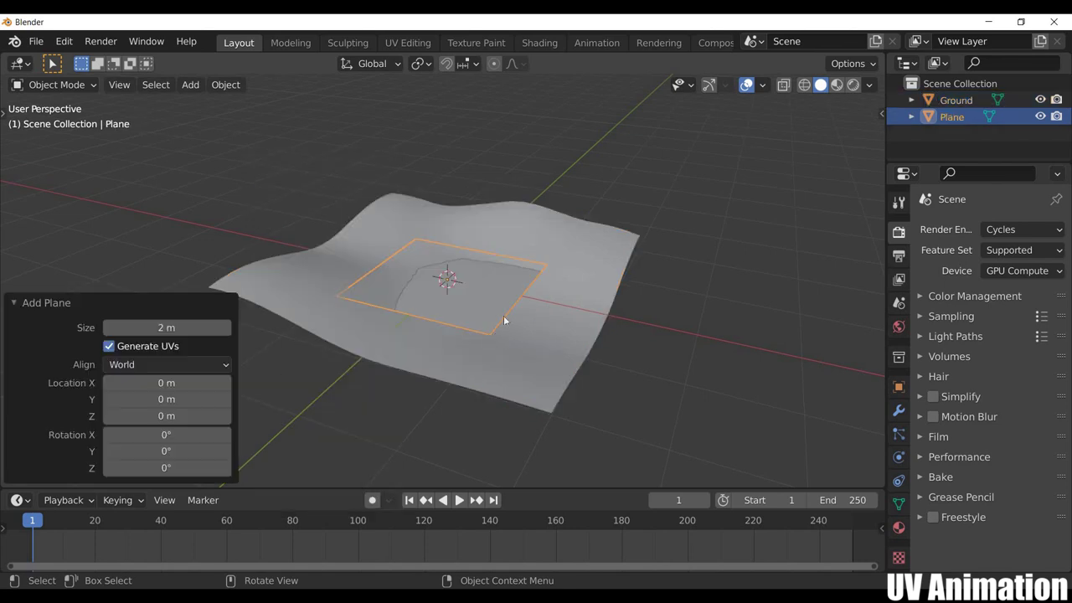
mouse_move(493, 337)
middle_mouse_down()
mouse_move(502, 352)
mouse_move(703, 399)
middle_mouse_up()
key("s")
left_click(493, 338)
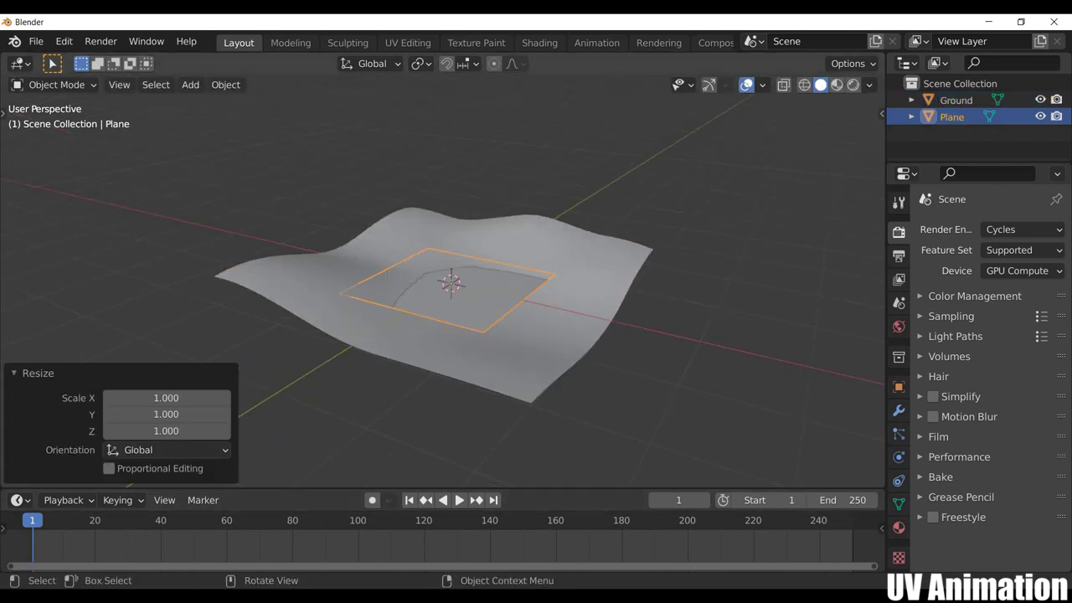
type("s2")
key("Return")
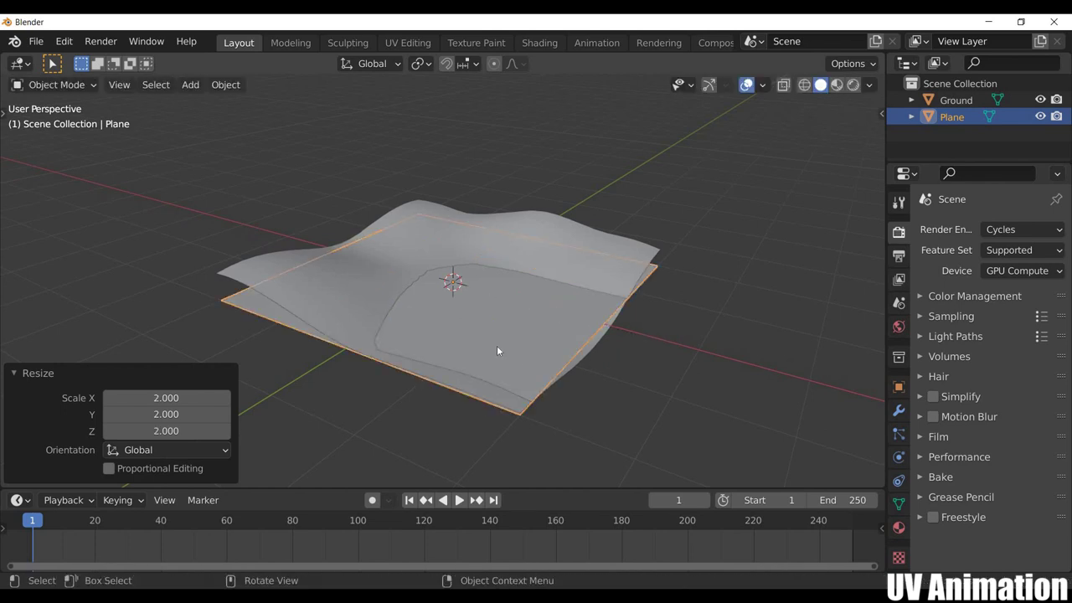
middle_click_drag(497, 350, 620, 331)
Rename the new plane to 'Water' and switch it into Edit Mode
double_click(952, 116)
type("Water")
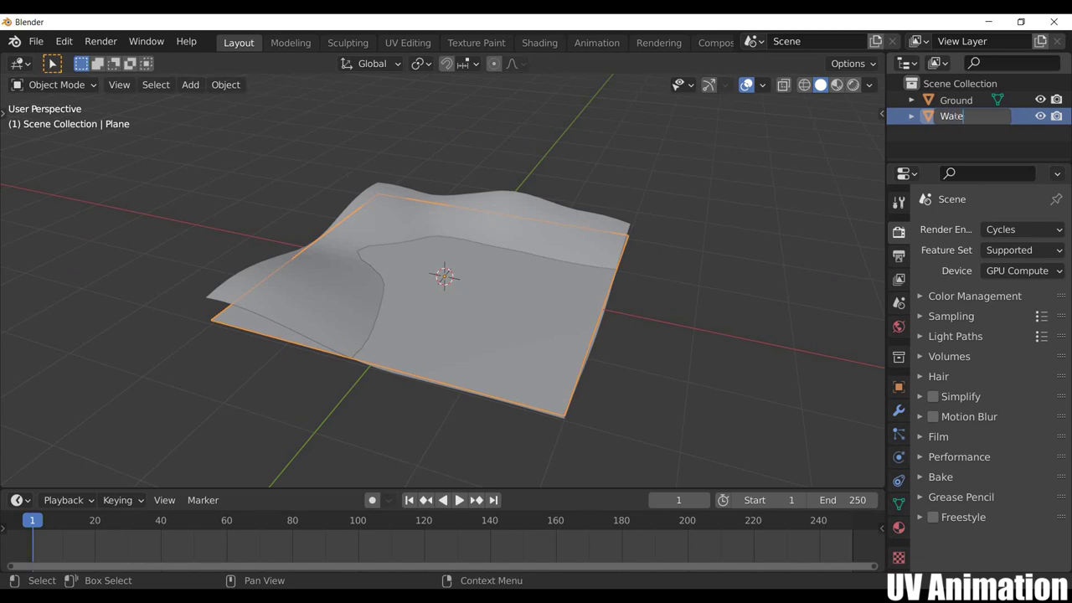
key("Return")
mouse_move(527, 313)
middle_mouse_down()
mouse_move(561, 293)
mouse_move(549, 306)
mouse_move(472, 259)
middle_mouse_up()
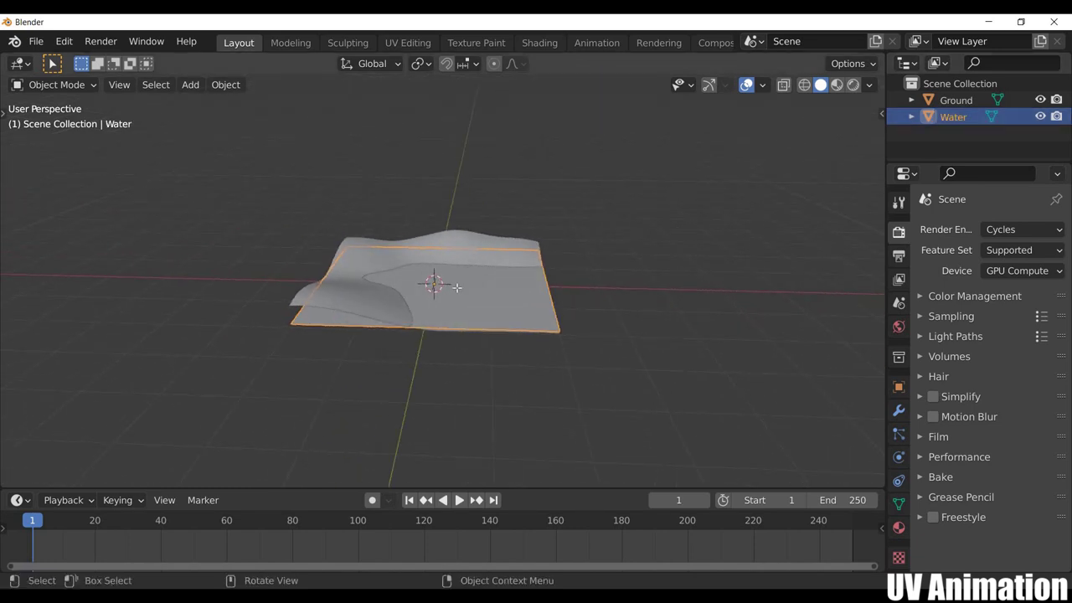
key("Tab")
Subdivide the Water mesh, trying 30, then 50, then 60 cuts
right_click(404, 214)
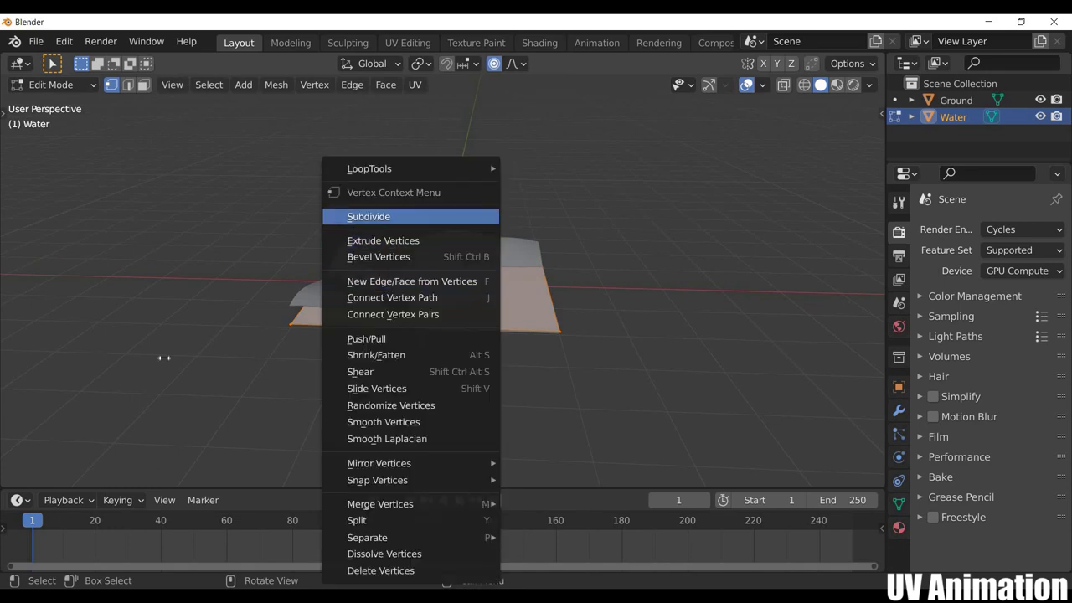
left_click(404, 215)
type("30")
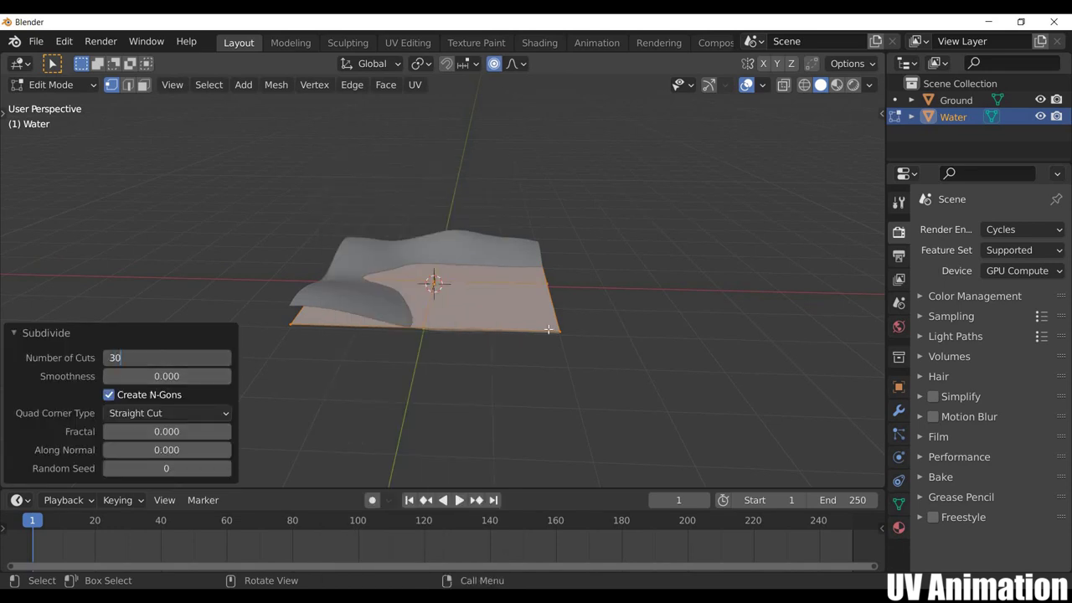
key("Return")
left_click(167, 358)
type("50")
key("Return")
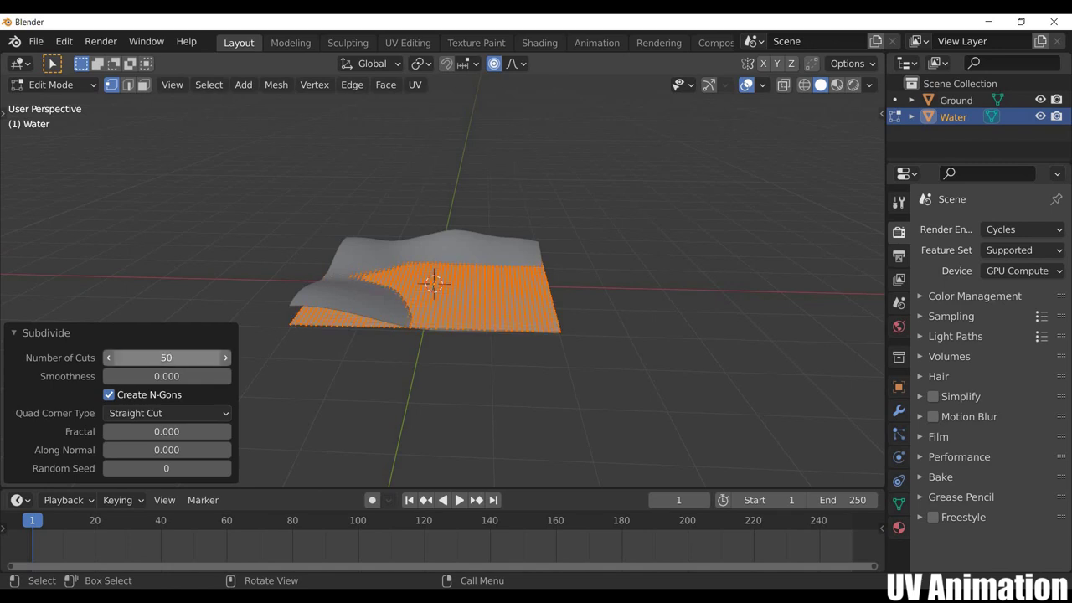
left_click(194, 357)
type("60")
key("Return")
scroll(554, 421, "up", 3)
scroll(572, 395, "up", 3)
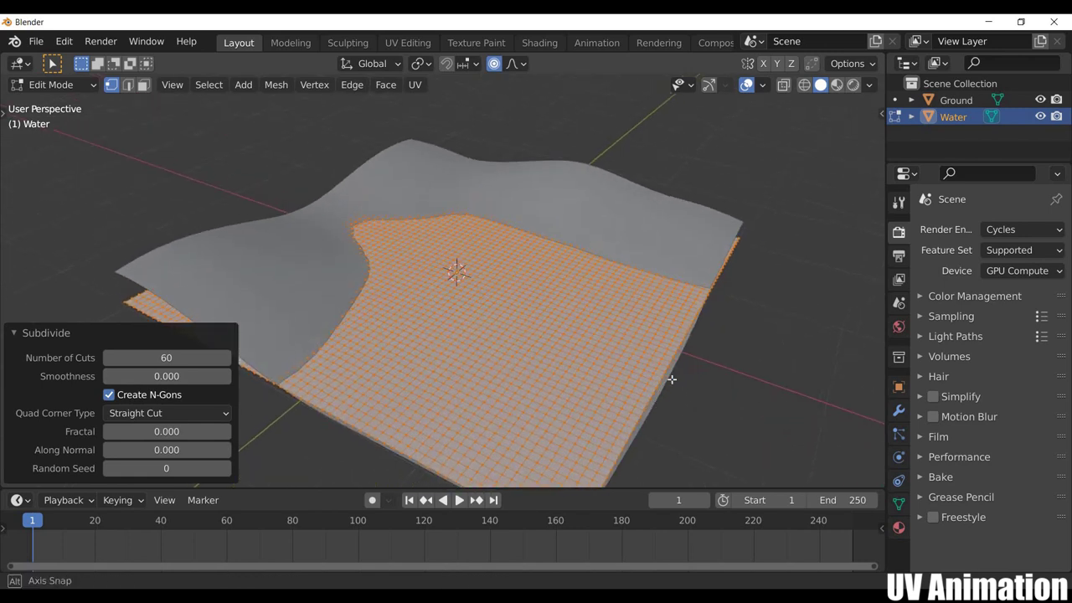
scroll(603, 398, "up", 2)
middle_click_drag(617, 399, 610, 313)
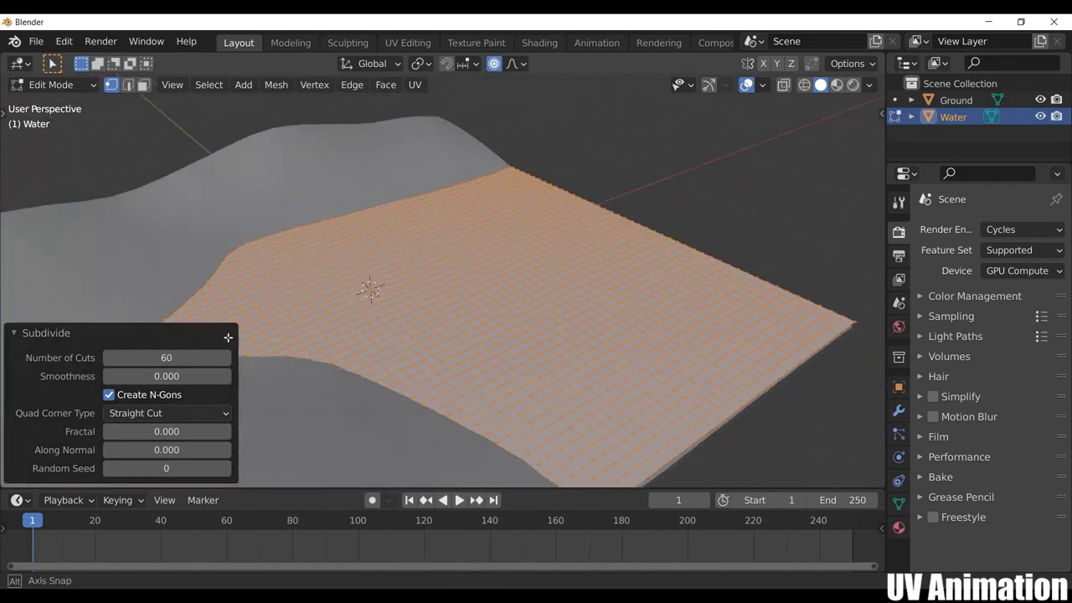
Raise the cut count to 80 and finally 100, then return to Object Mode
left_click(167, 358)
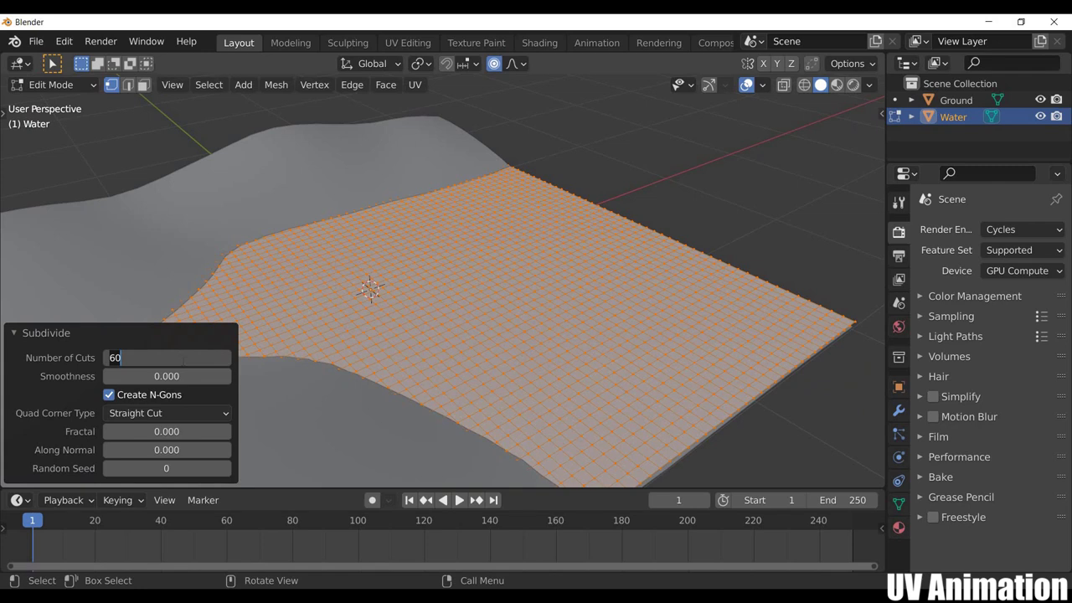
type("80")
key("Return")
left_click(167, 358)
type("100")
key("Return")
middle_click_drag(443, 340, 507, 373)
key("Tab")
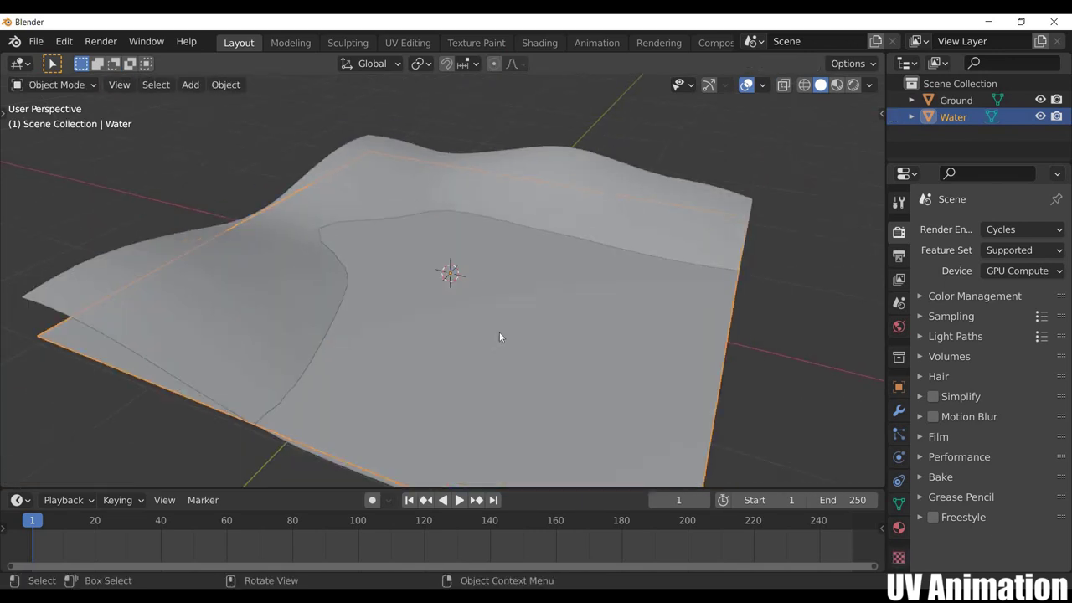
scroll(500, 332, "down", 5)
mouse_move(427, 360)
middle_mouse_down()
mouse_move(411, 281)
mouse_move(393, 266)
middle_mouse_up()
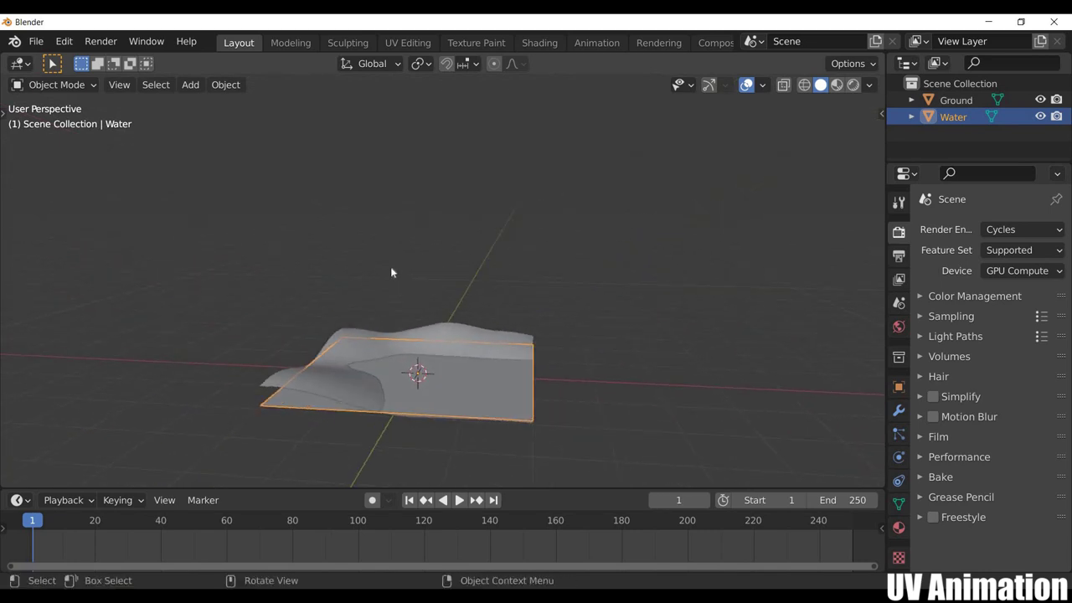
Add a third plane and scale it to twice its size
key("shift+a")
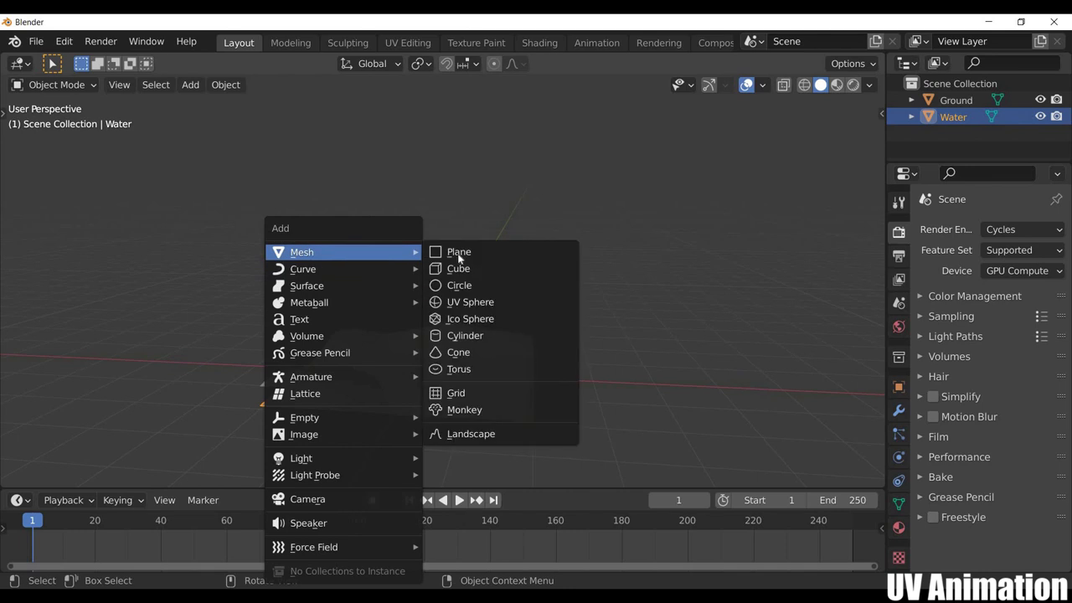
left_click(459, 253)
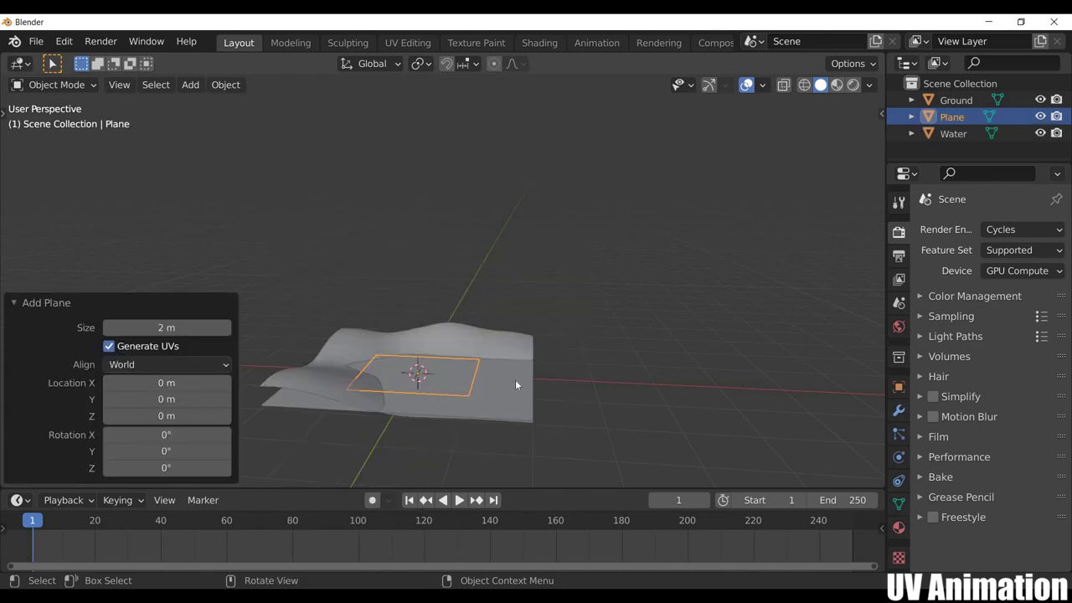
key("s")
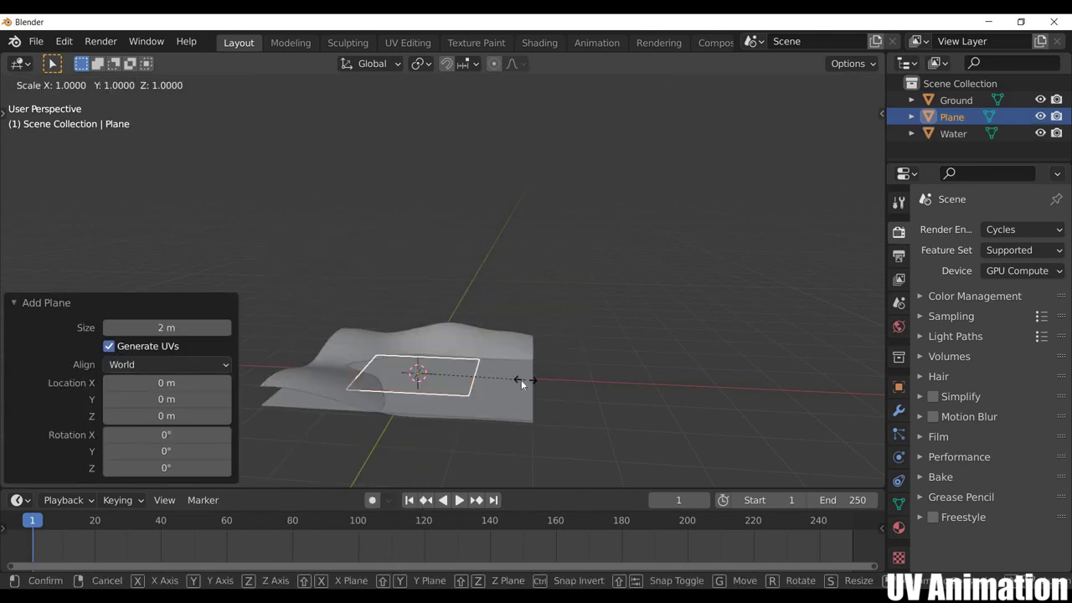
key("2")
key("Return")
scroll(521, 396, "down", 2)
Lift the plane 4.1936 m along Z and show its Particles properties
key("g")
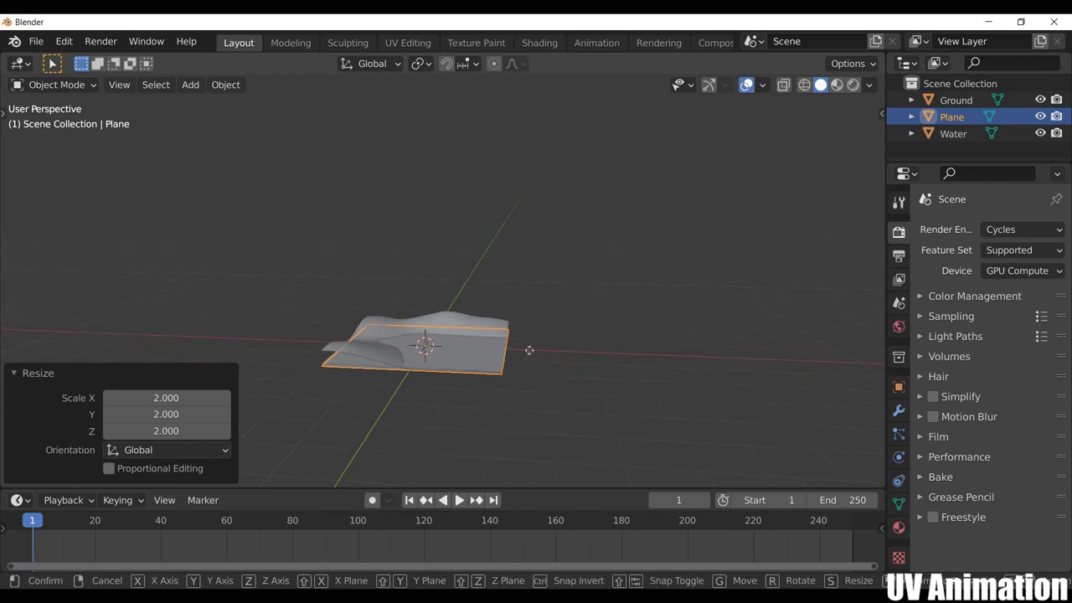
key("z")
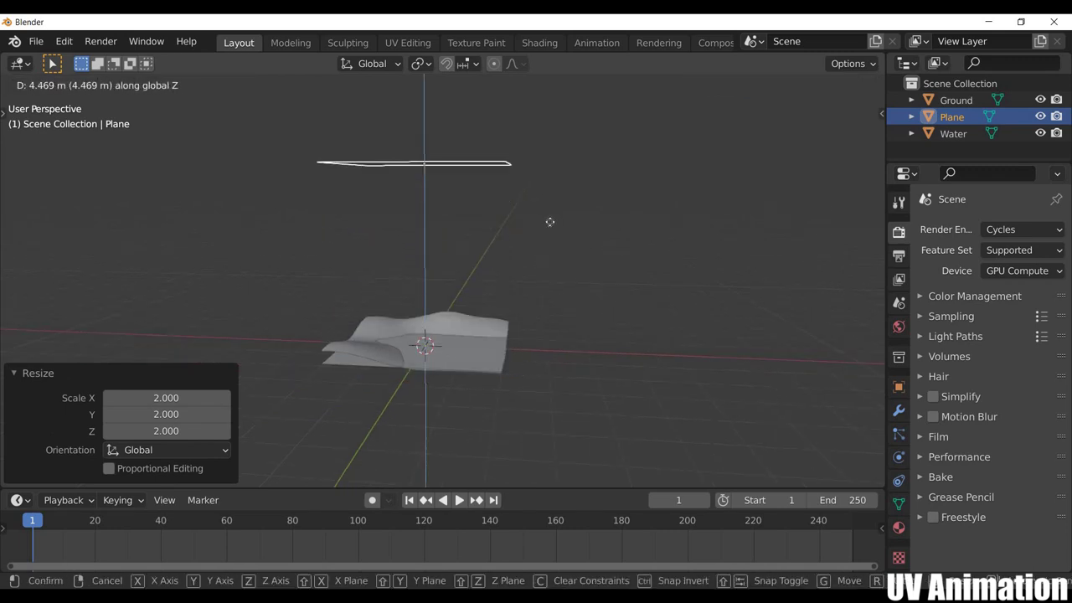
left_click(401, 339)
mouse_move(400, 338)
middle_mouse_down()
mouse_move(371, 419)
mouse_move(386, 276)
middle_mouse_up()
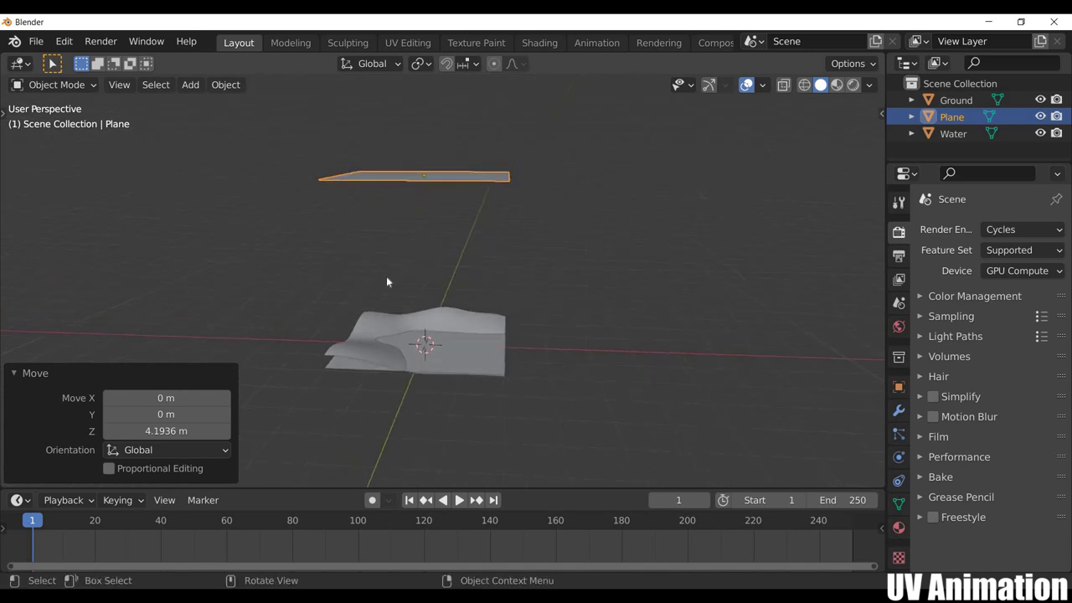
mouse_move(494, 361)
middle_mouse_down()
mouse_move(486, 386)
mouse_move(572, 369)
mouse_move(591, 360)
mouse_move(564, 349)
mouse_move(602, 345)
mouse_move(449, 206)
mouse_move(420, 223)
middle_mouse_up()
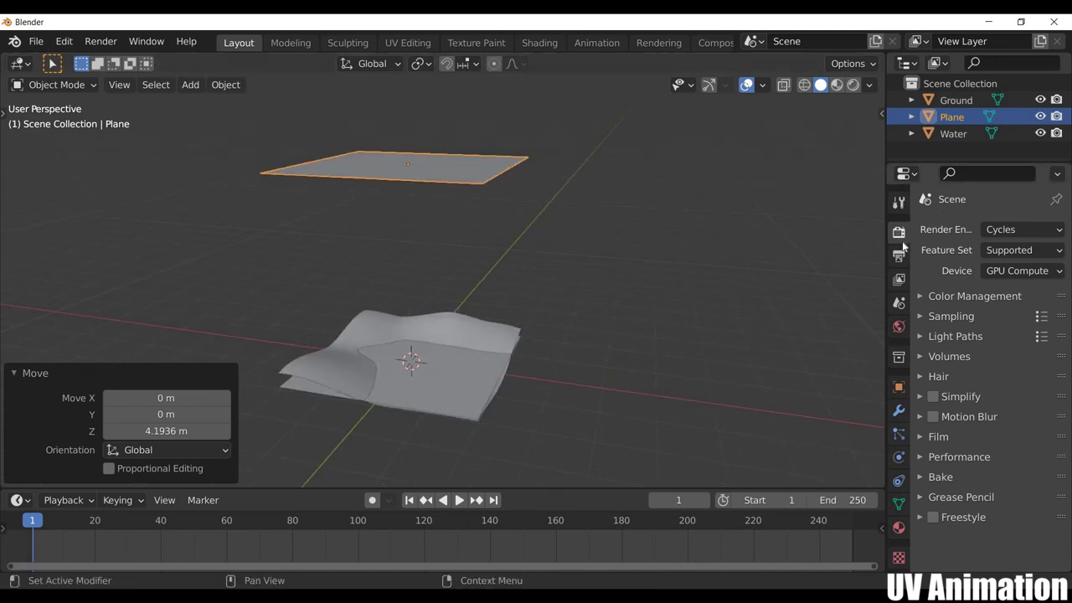
left_click(899, 435)
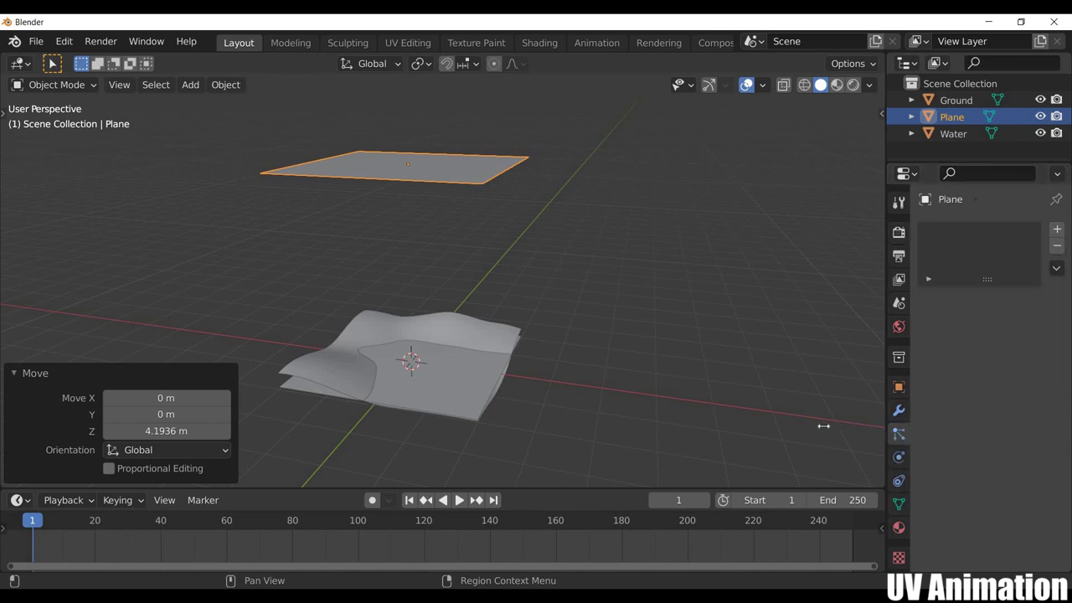
Add a particle system to the floating Plane and name both the system and its settings 'Rain'
left_click_drag(870, 429, 822, 423)
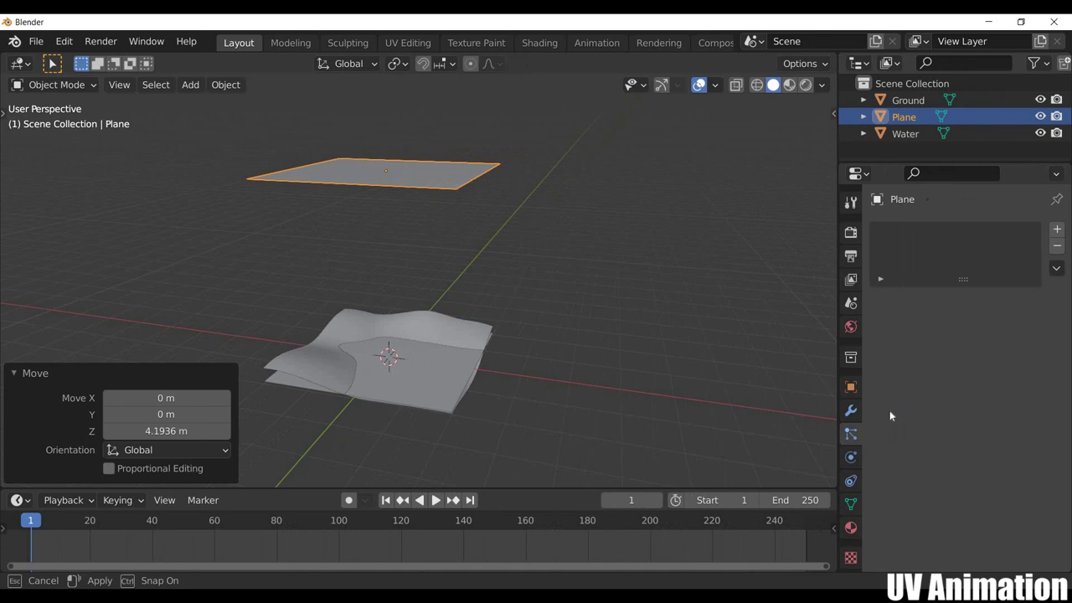
left_click(1056, 230)
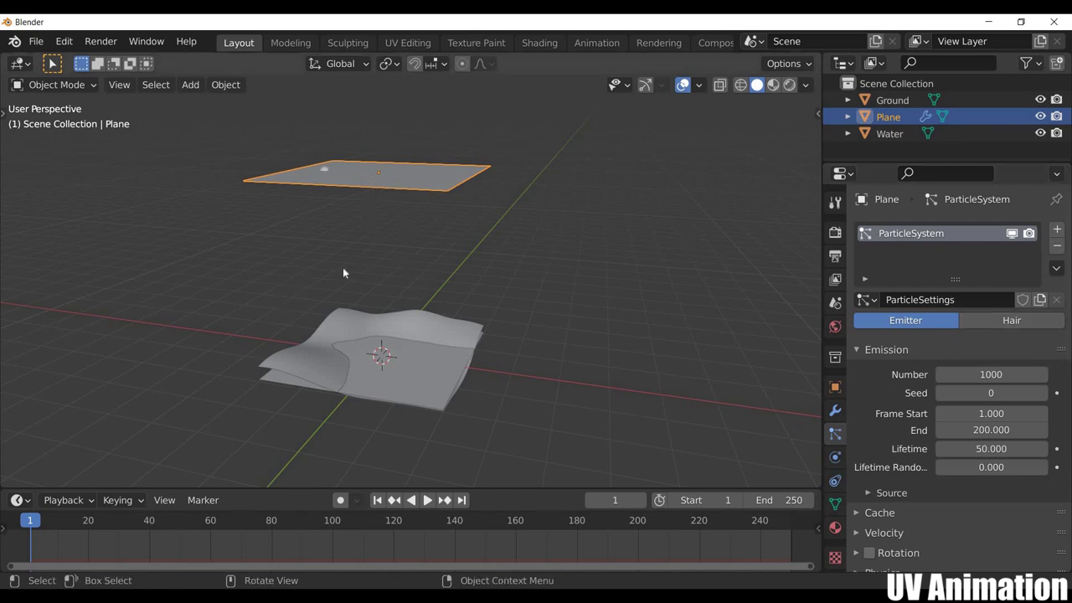
left_click(954, 302)
type("Rain")
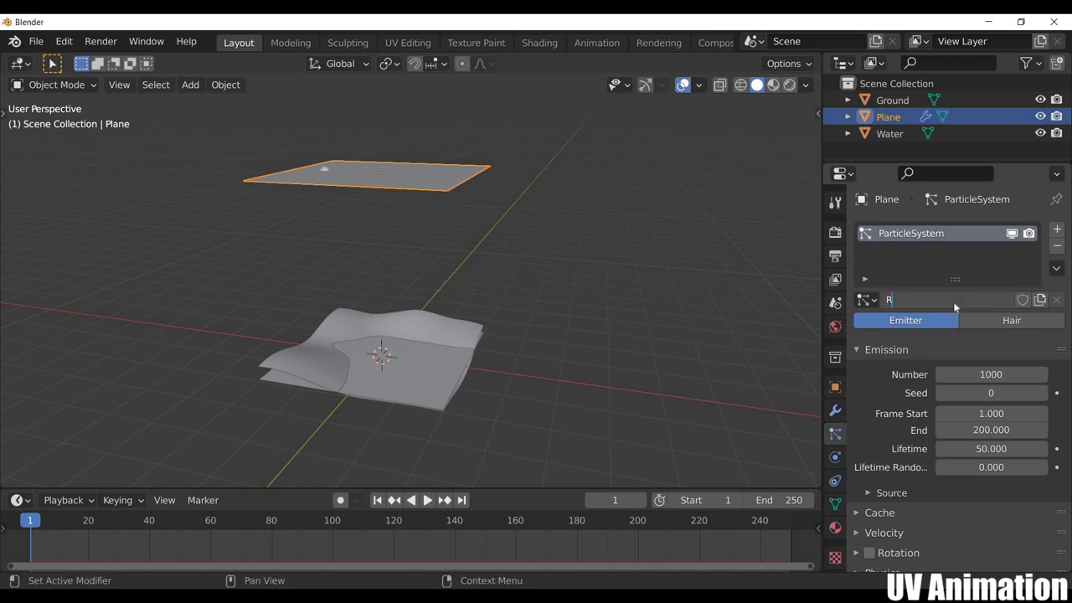
key("Return")
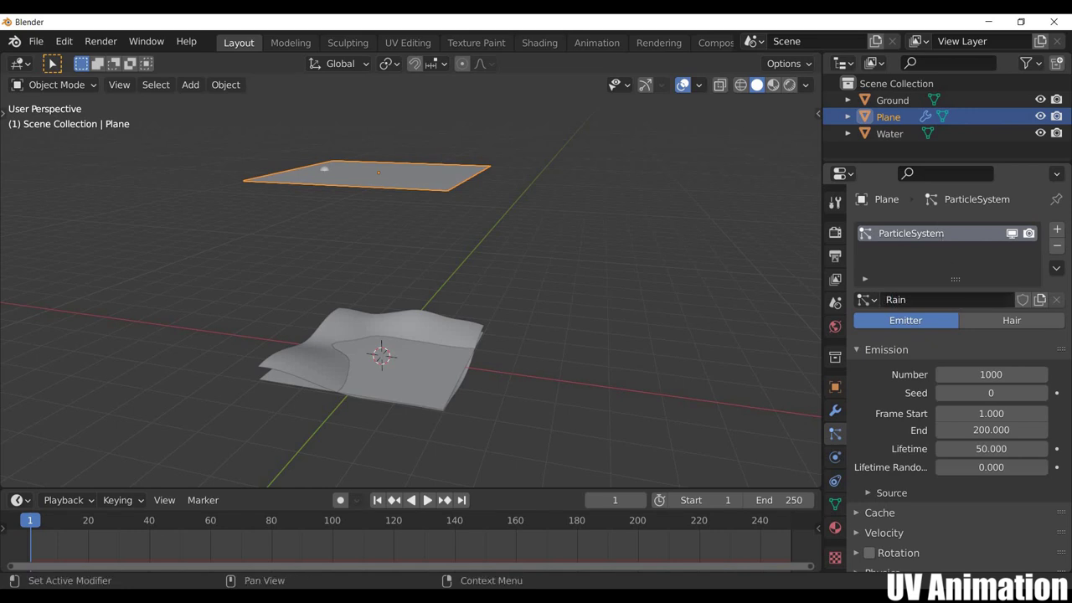
double_click(940, 233)
type("Rain")
key("Return")
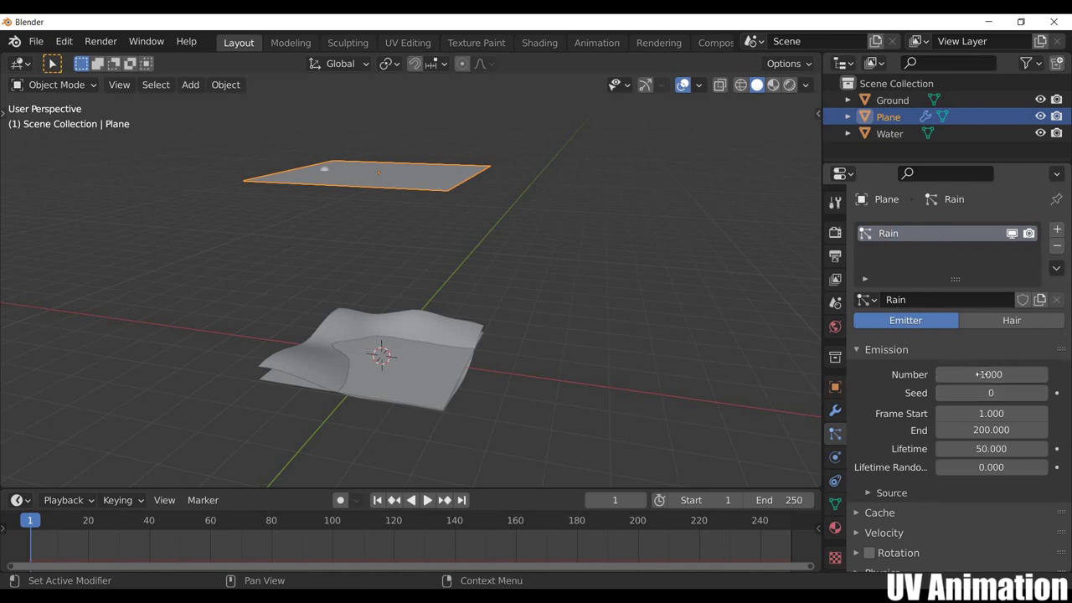
scroll(909, 352, "down", 2)
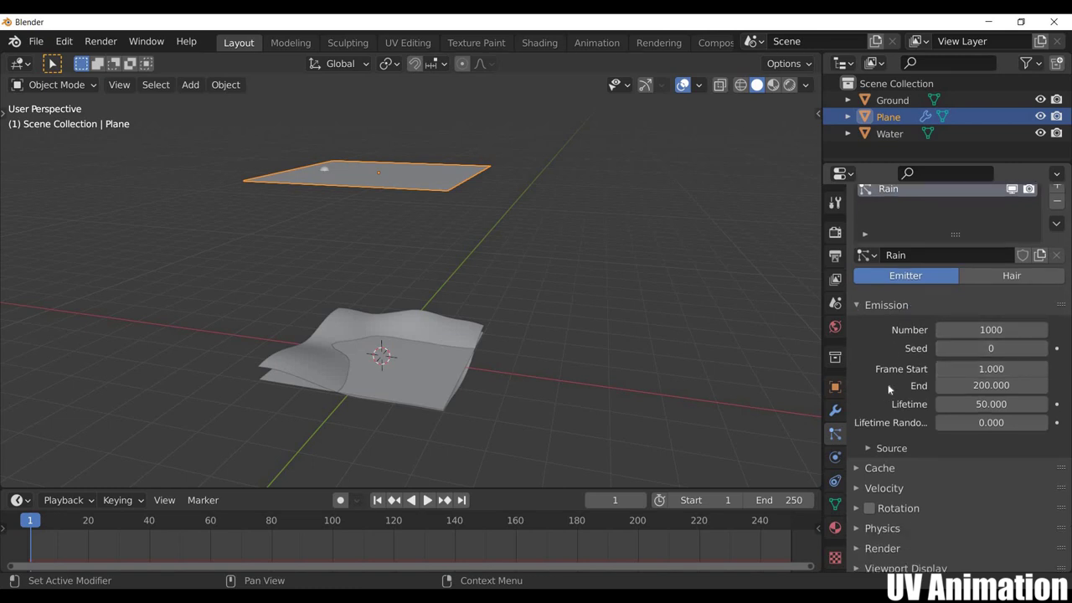
Set the animation end frame to 200
left_click(779, 500)
type("200")
key("Return")
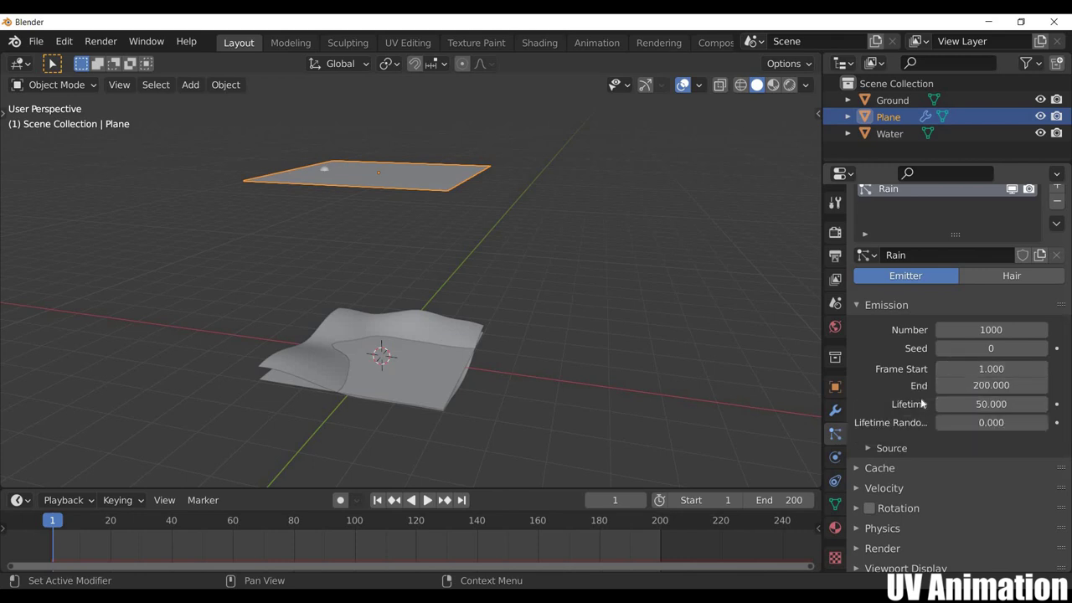
Orbit around both planes, then centre them in front orthographic view
middle_click_drag(397, 182, 379, 211)
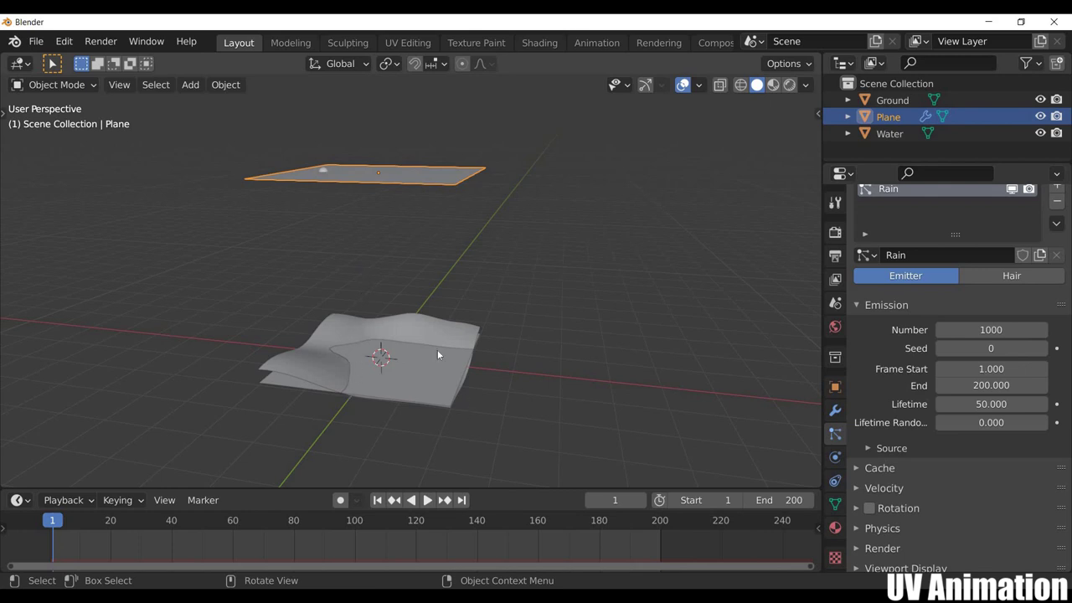
middle_click_drag(373, 263, 394, 301)
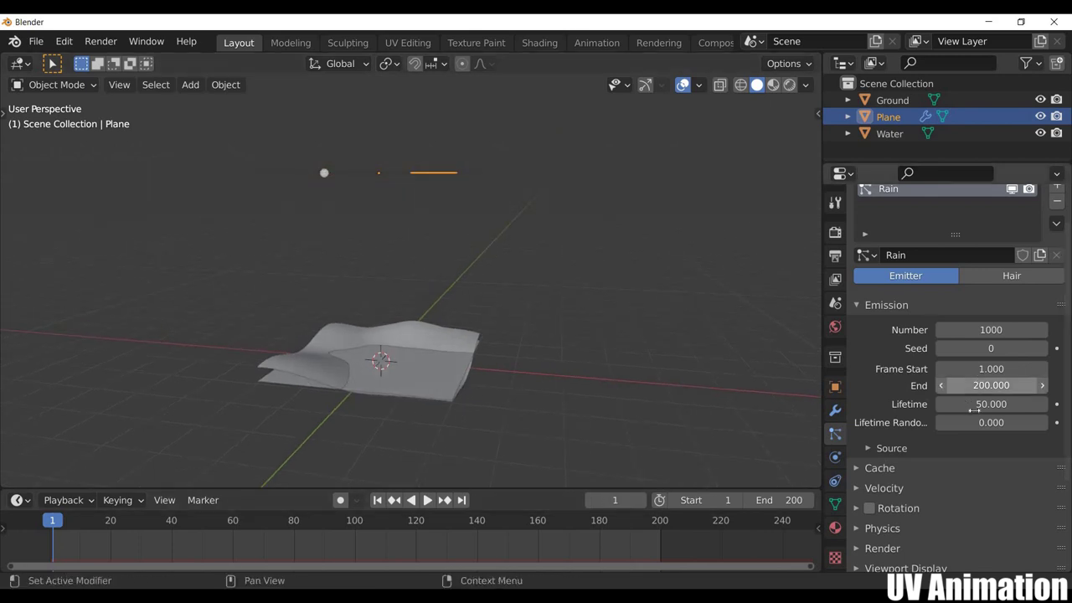
middle_click_drag(492, 335, 414, 249)
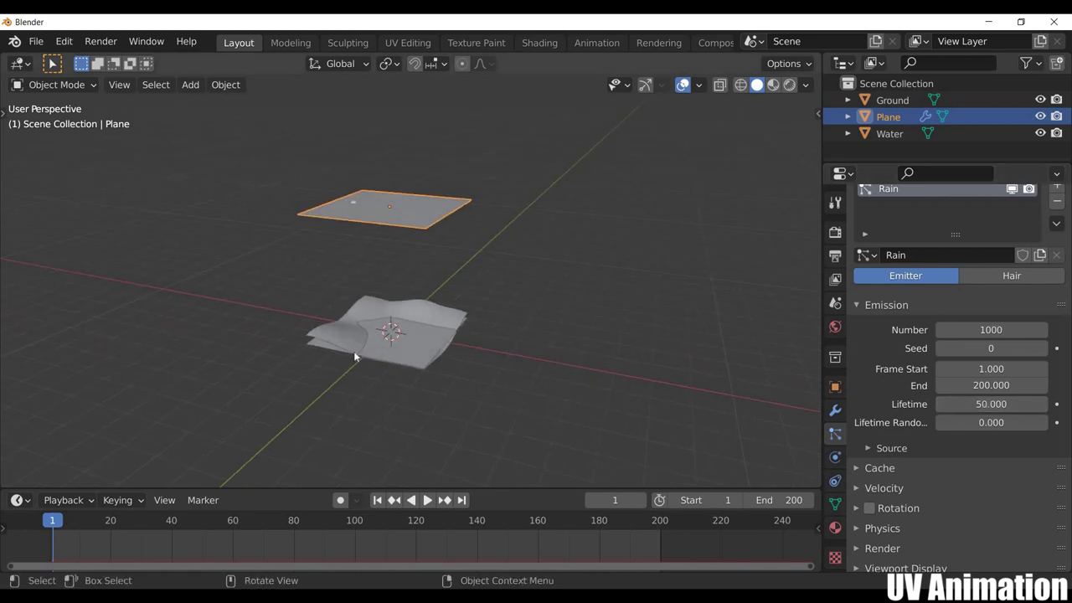
mouse_move(401, 346)
middle_mouse_down()
mouse_move(372, 334)
mouse_move(431, 392)
middle_mouse_up()
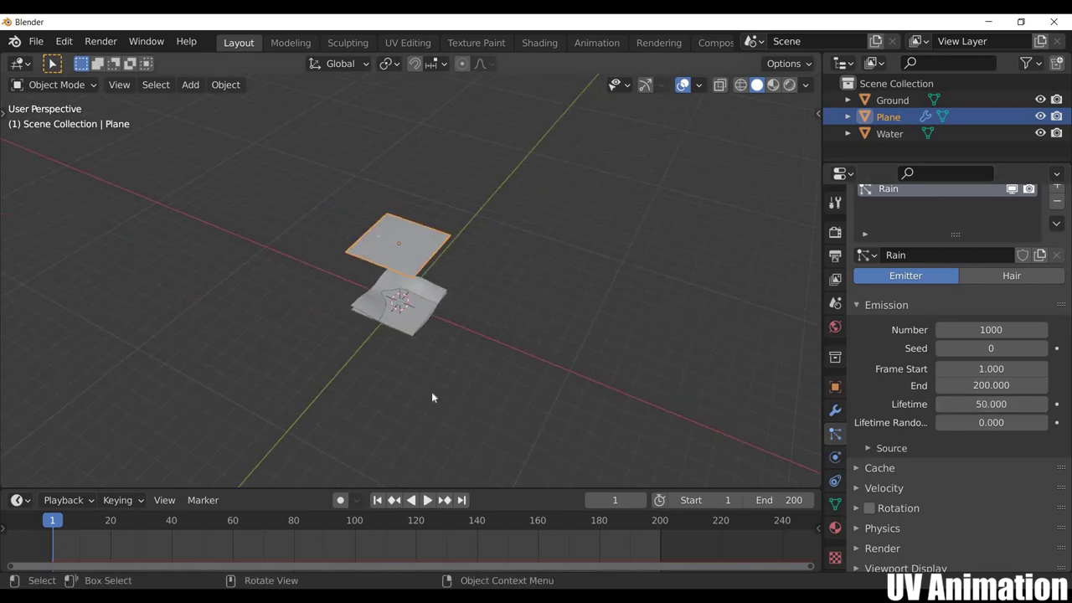
middle_click_drag(405, 443, 459, 325)
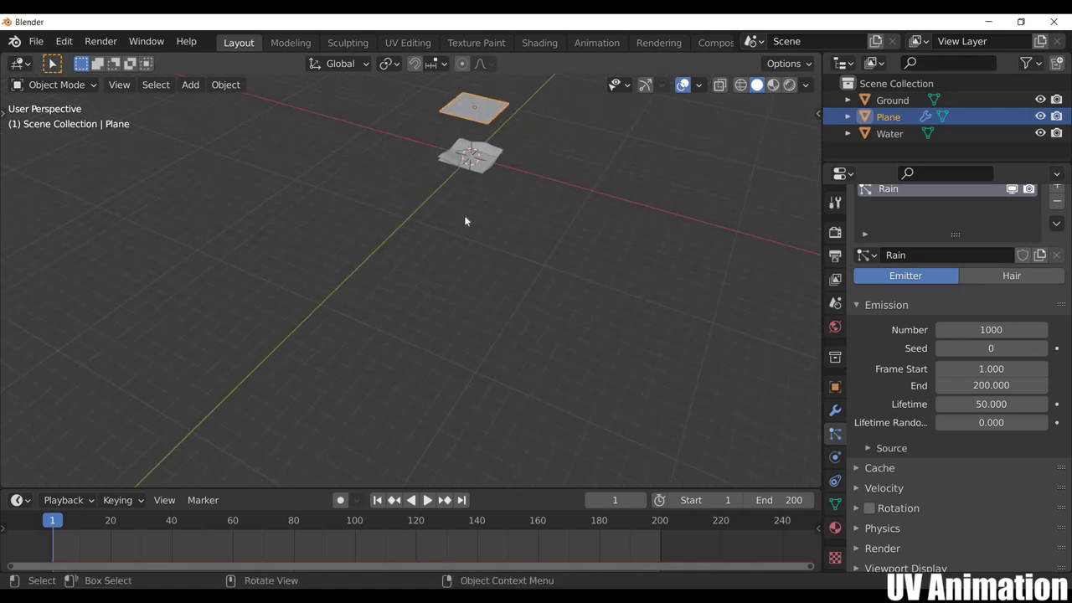
key("KP_1")
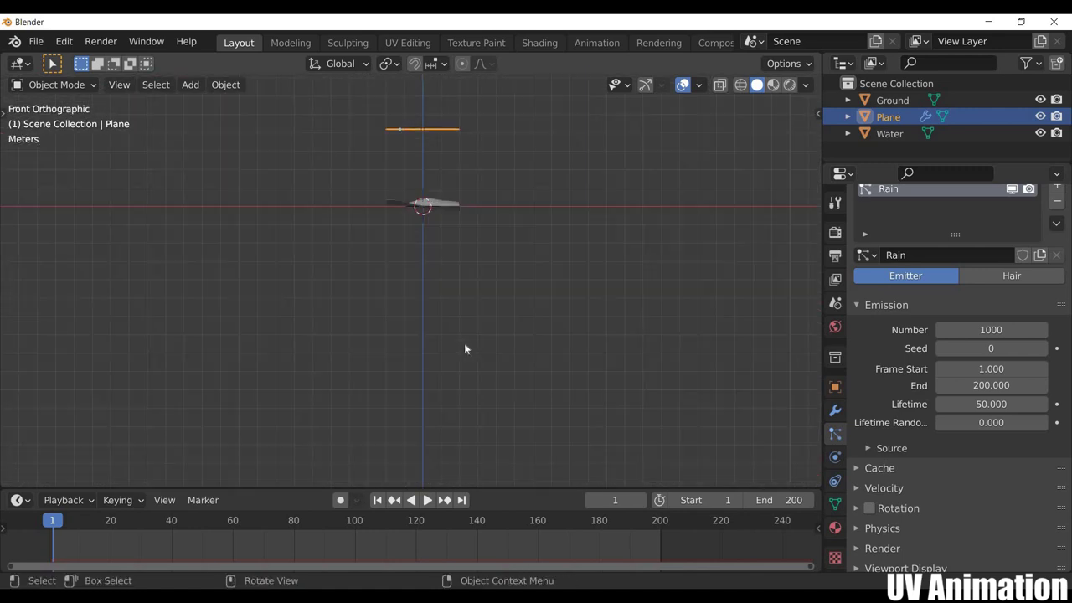
scroll(466, 351, "up", 2)
scroll(496, 325, "up", 2)
middle_click_drag(353, 334, 350, 373, "shift")
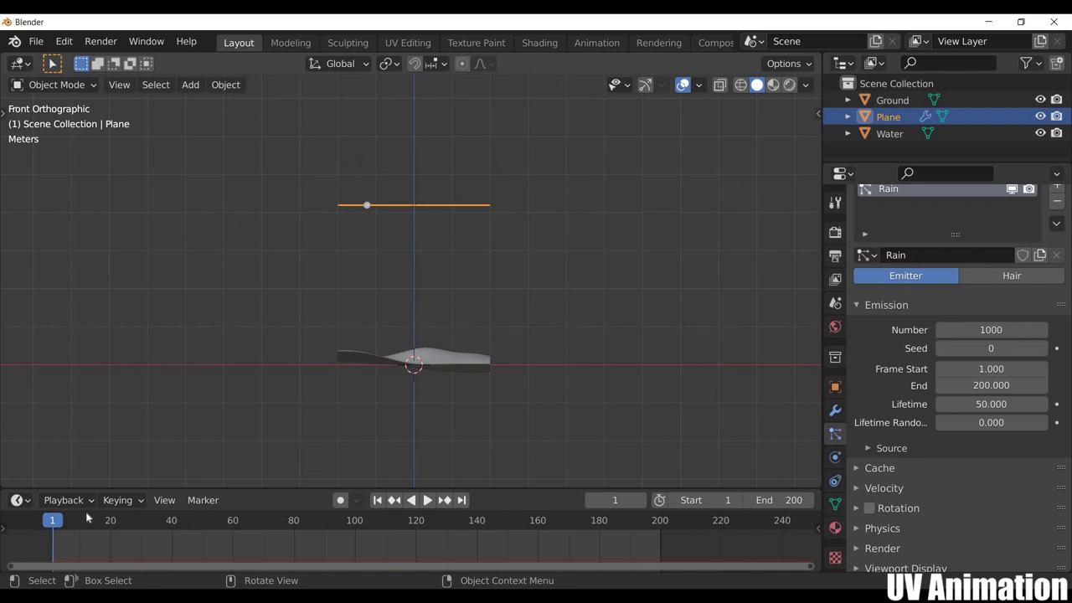
Play and scrub the animation to check the rain particles falling below the plane
key("space")
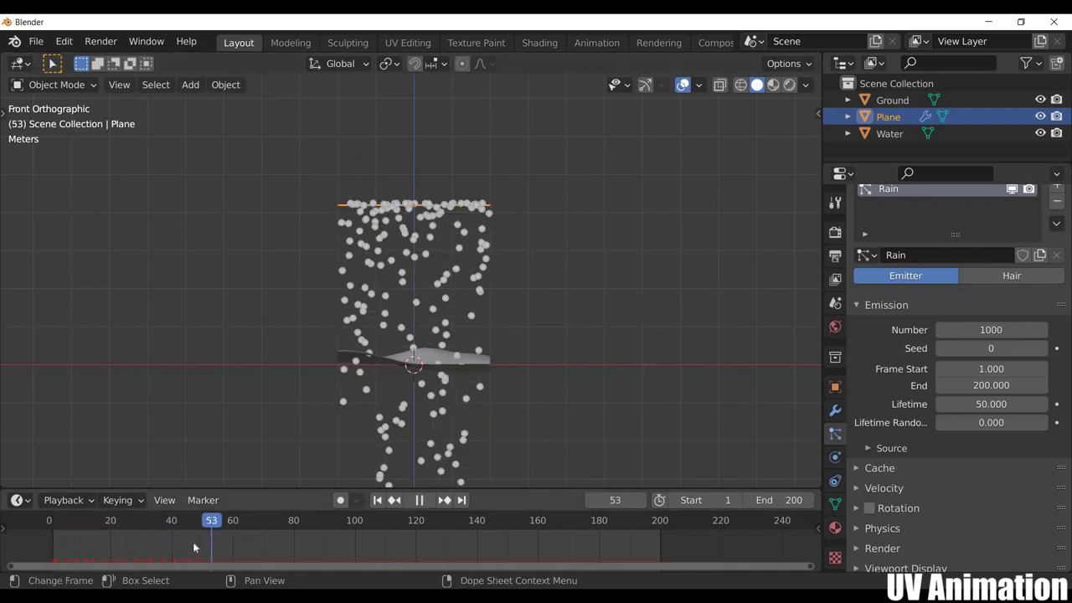
mouse_move(94, 549)
left_mouse_down()
mouse_move(237, 546)
mouse_move(82, 546)
mouse_move(312, 546)
left_mouse_up()
key("space")
scroll(451, 453, "down", 3)
middle_click_drag(450, 454, 590, 347)
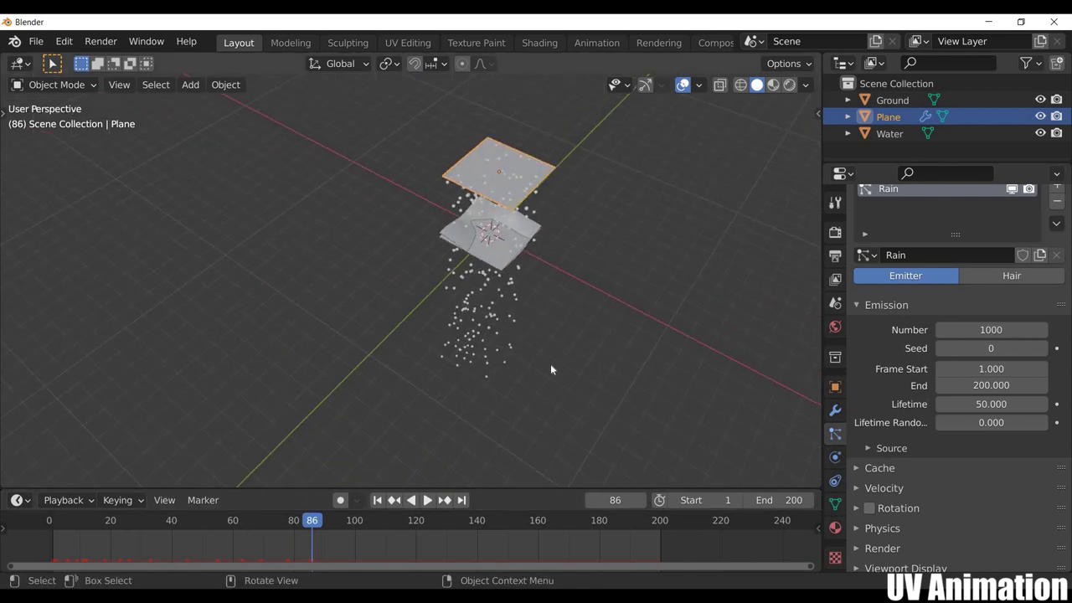
mouse_move(542, 414)
middle_mouse_down()
mouse_move(560, 353)
mouse_move(498, 460)
mouse_move(302, 530)
mouse_move(371, 519)
middle_mouse_up()
left_click(409, 518)
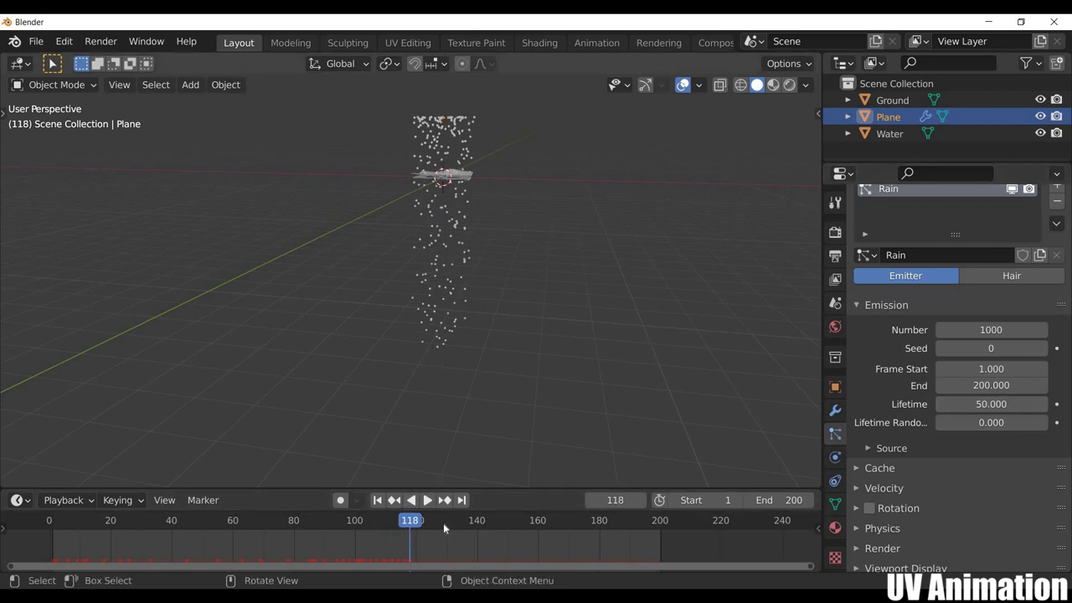
key("space")
key("space")
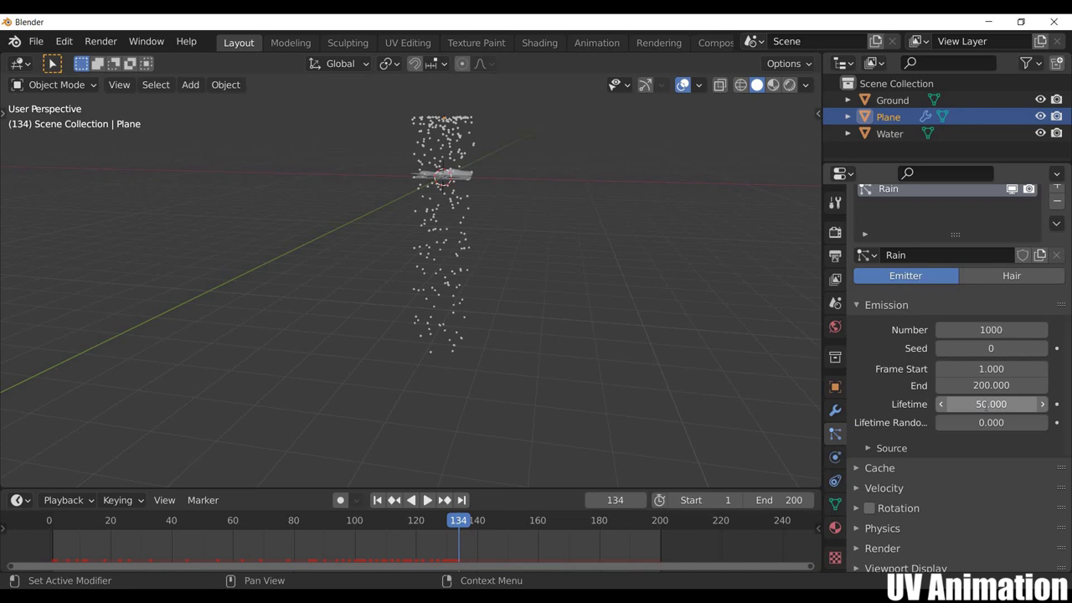
Set the Rain particle Lifetime to 25 and play the animation to check it
left_click(988, 403)
type("2")
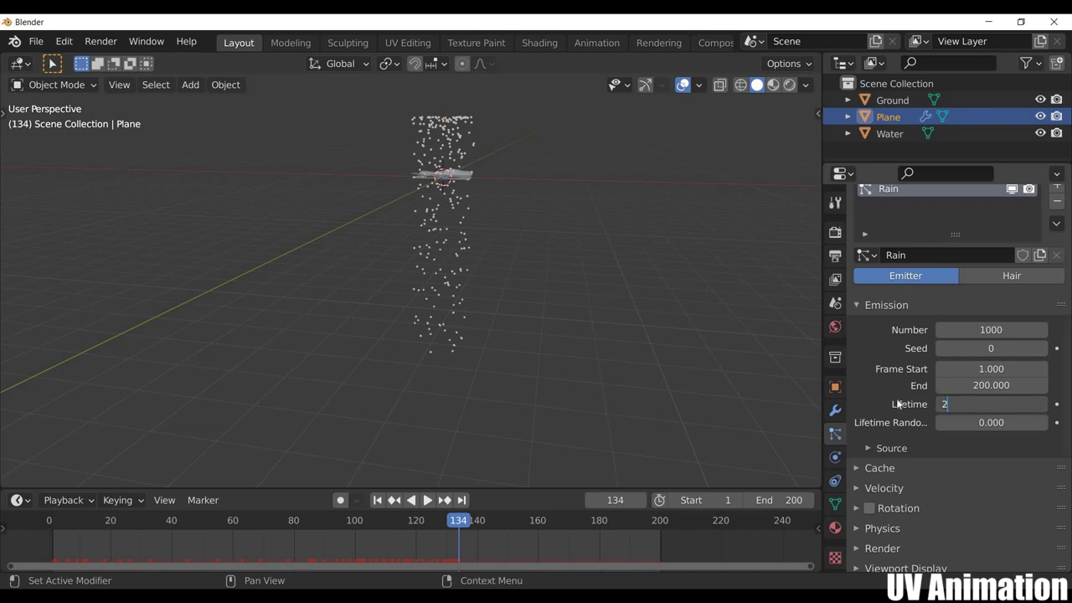
type("5")
key("Return")
key("shift+Left")
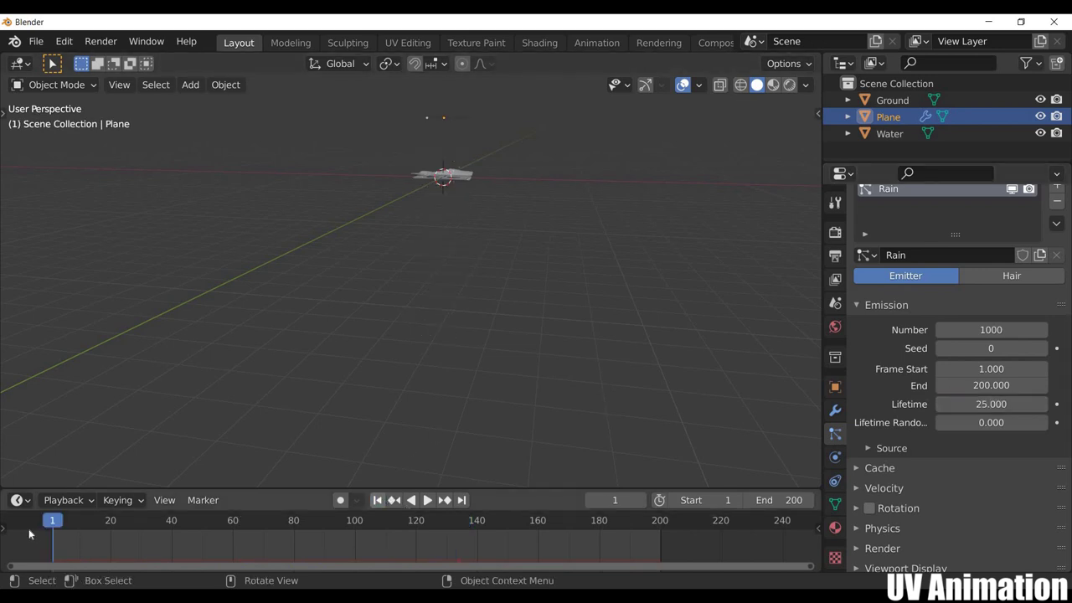
key("space")
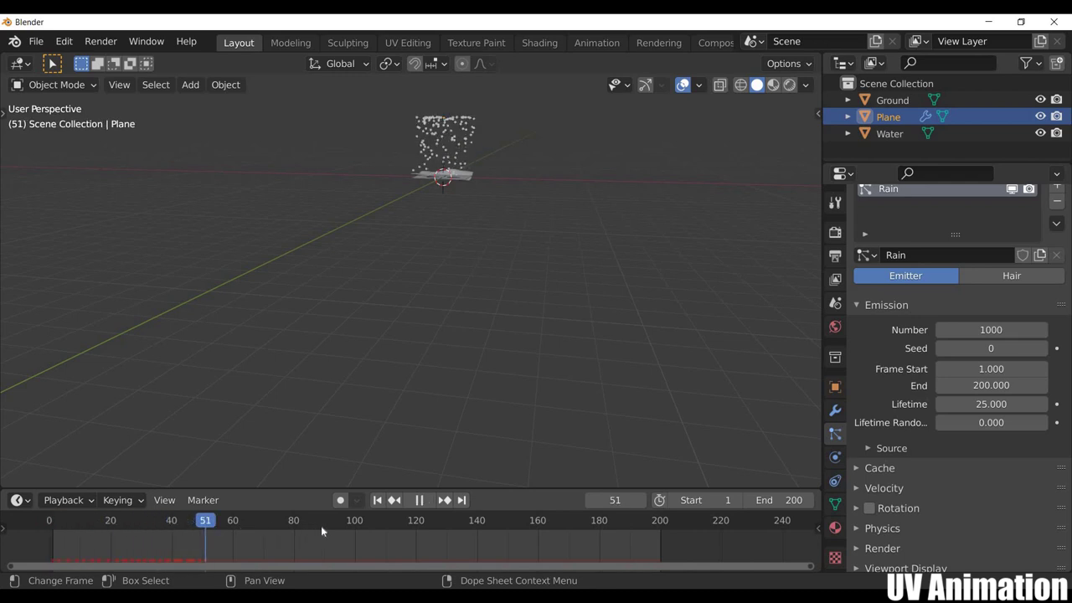
key("space")
scroll(456, 279, "up", 3)
scroll(489, 277, "up", 2)
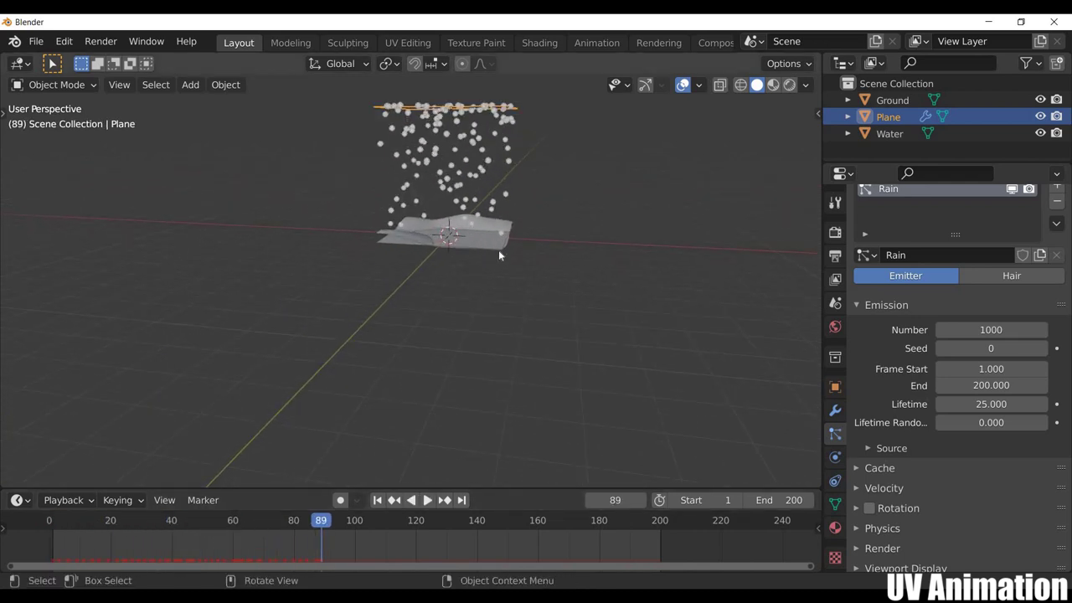
mouse_move(498, 250)
middle_mouse_down()
mouse_move(513, 324)
mouse_move(448, 403)
middle_mouse_up()
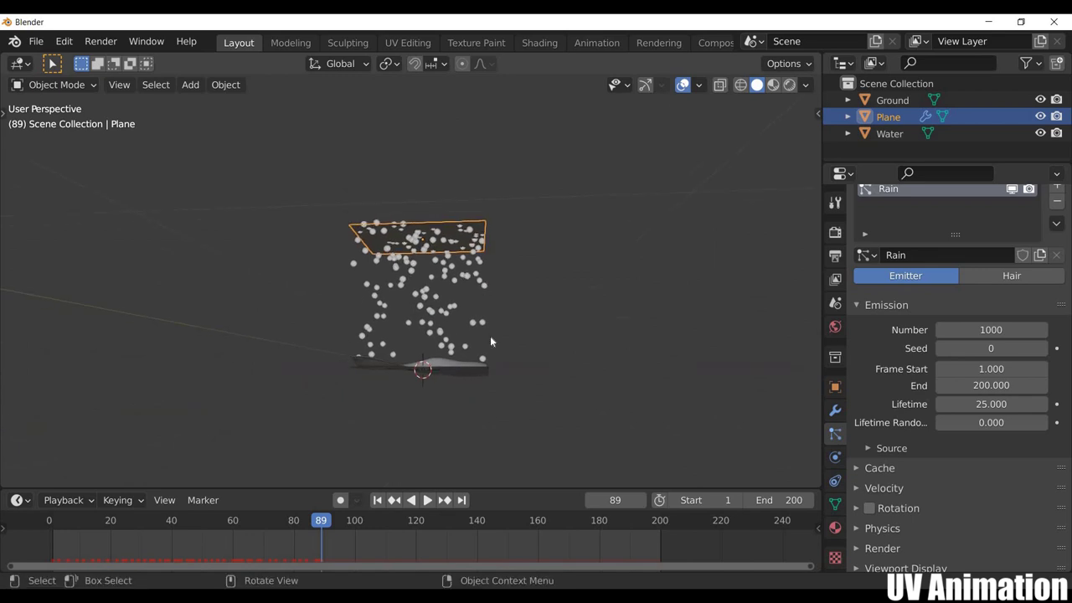
scroll(491, 336, "up", 5)
scroll(351, 419, "down", 4)
key("space")
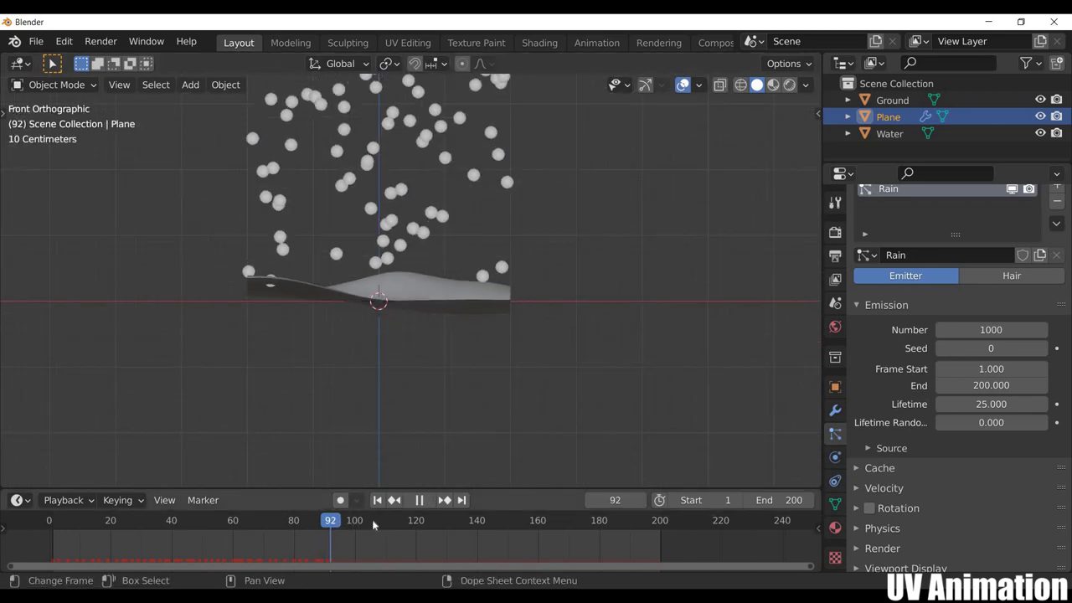
key("Escape")
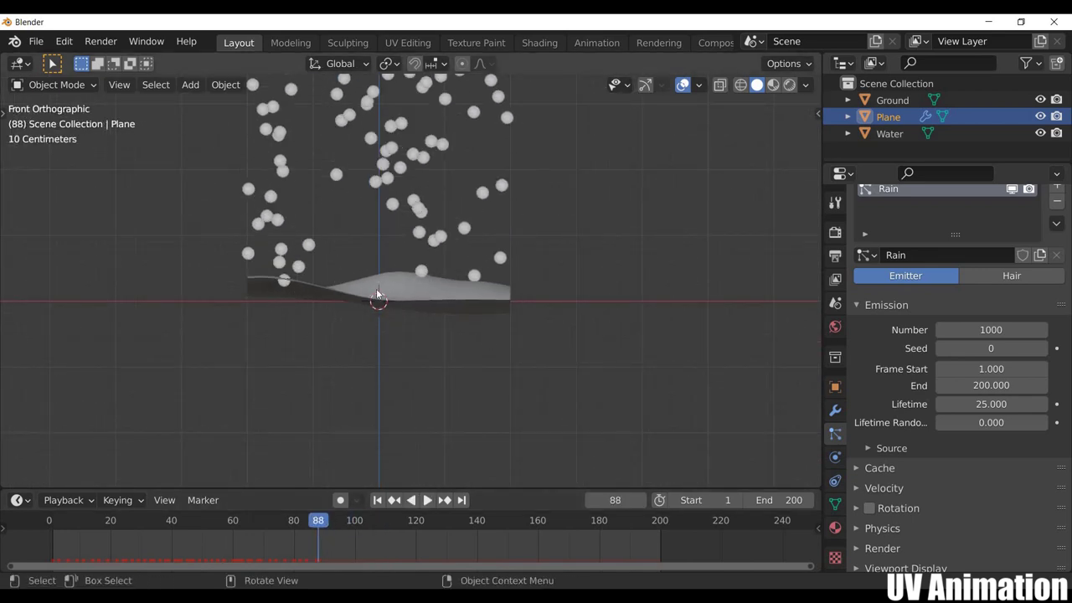
Change the particle Lifetime to 30 and replay the rain from the first frame
left_click(976, 404)
type("0")
key("Return")
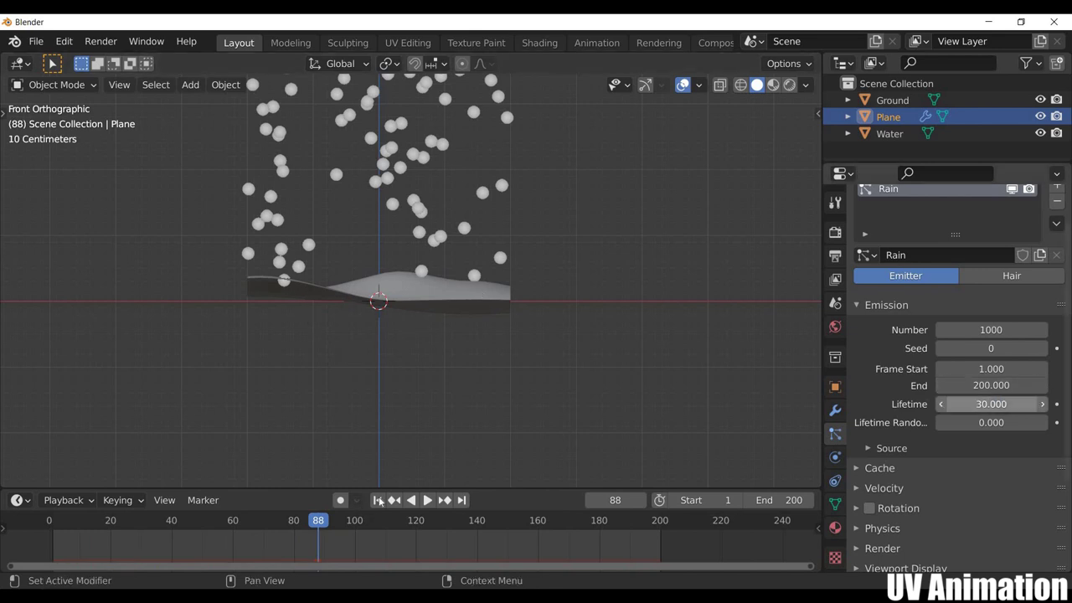
key("shift+Left")
scroll(107, 484, "down", 3)
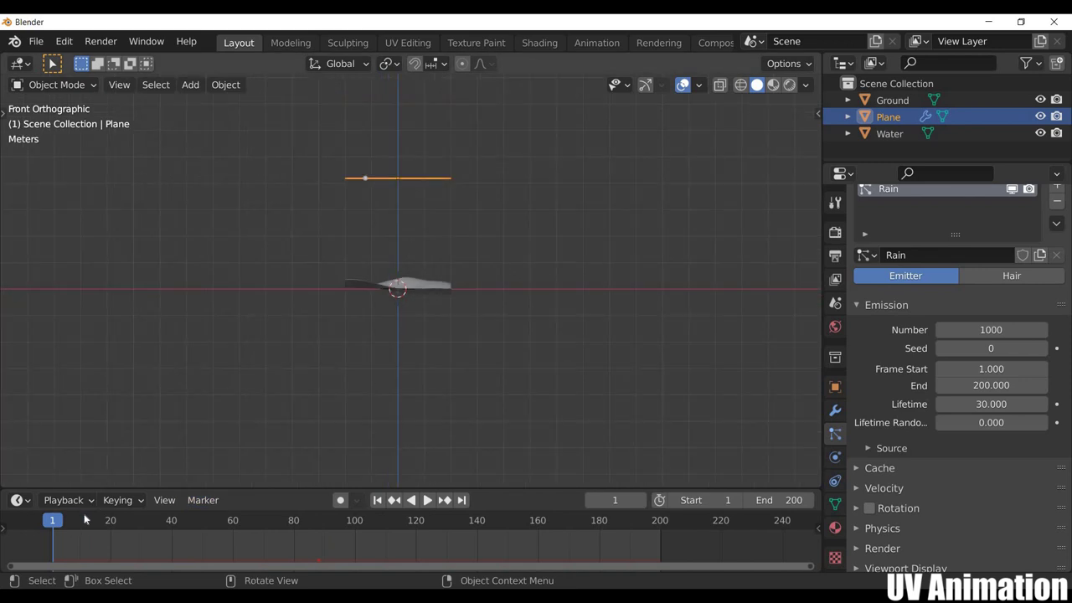
key("space")
key("space")
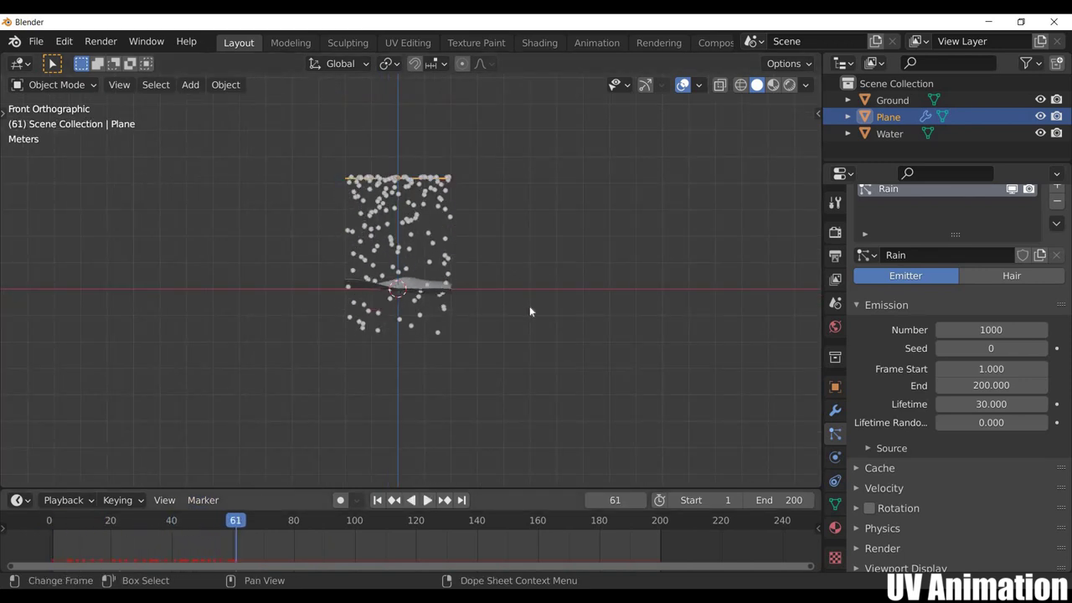
mouse_move(530, 306)
middle_mouse_down()
mouse_move(480, 351)
mouse_move(526, 328)
mouse_move(503, 285)
mouse_move(514, 252)
mouse_move(487, 356)
mouse_move(533, 314)
mouse_move(442, 264)
mouse_move(401, 211)
middle_mouse_up()
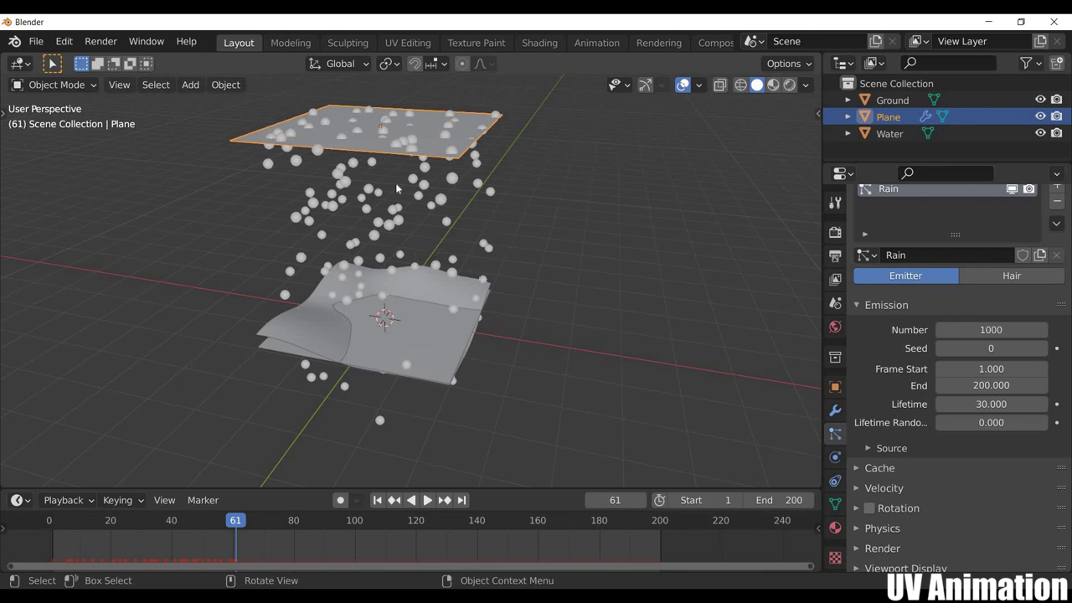
Rename the emitter plane to RainPlate, fixing the capitalisation
double_click(890, 119)
type("RainPLa")
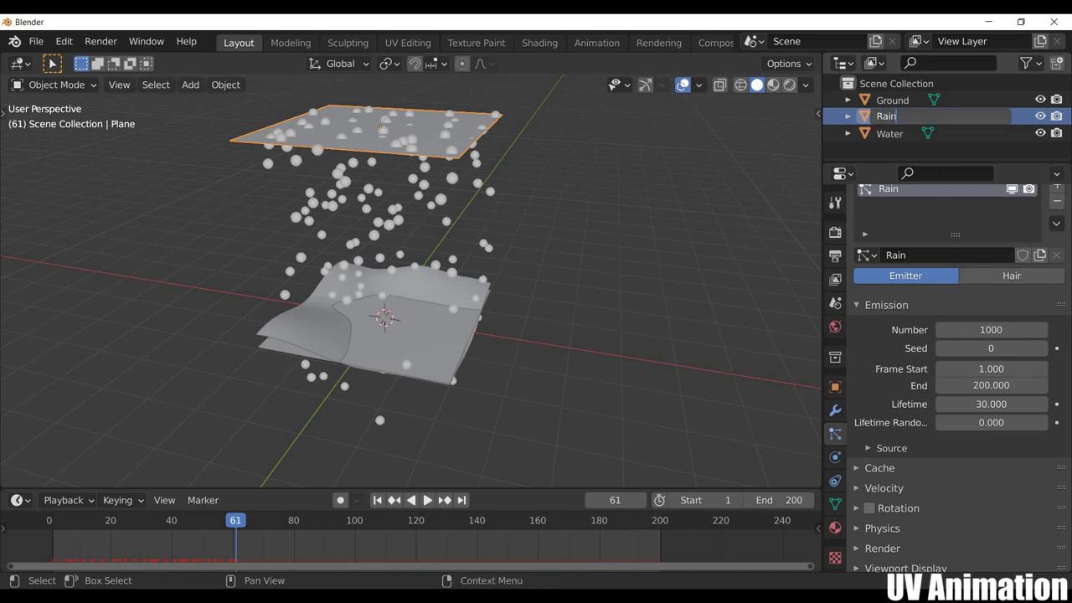
type("te")
key("Return")
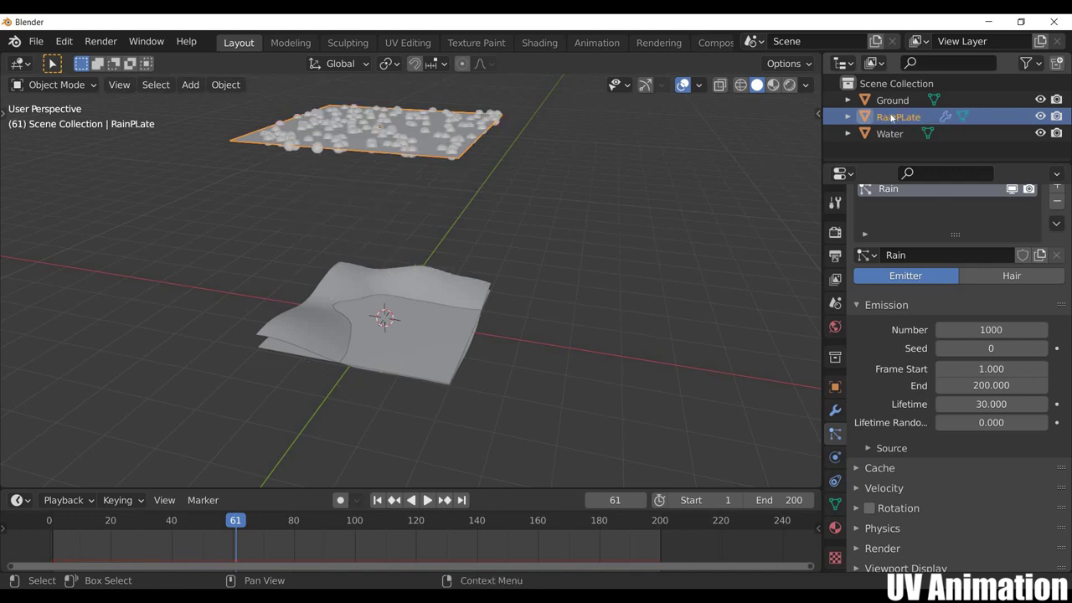
double_click(893, 118)
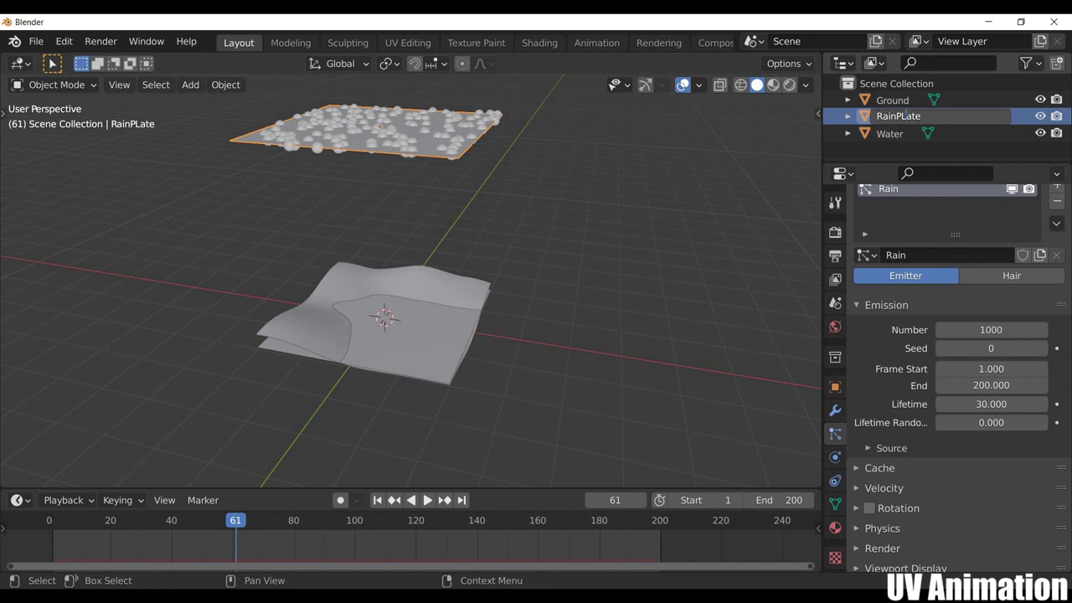
type("l")
key("Return")
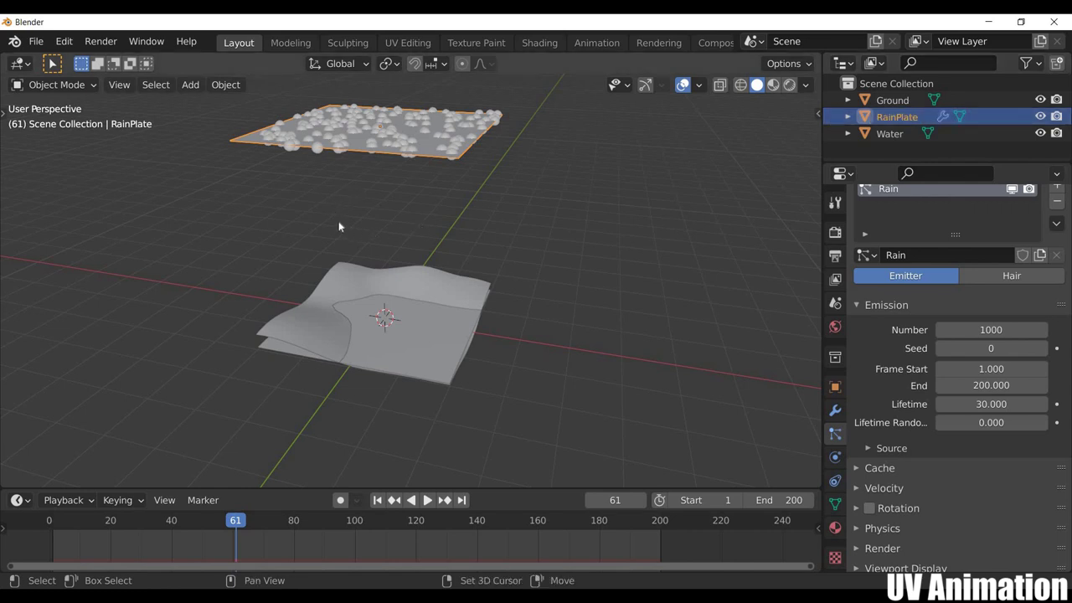
key("shift+a")
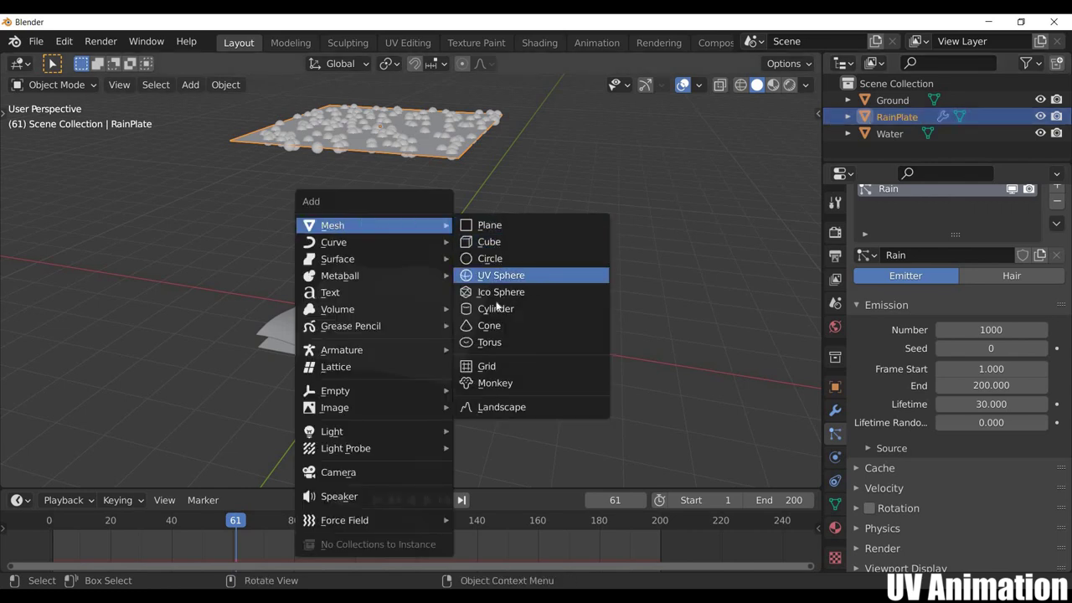
Add a 1-subdivision Icosphere, move it 6.8535 m along X, and frame it in front view
left_click(501, 291)
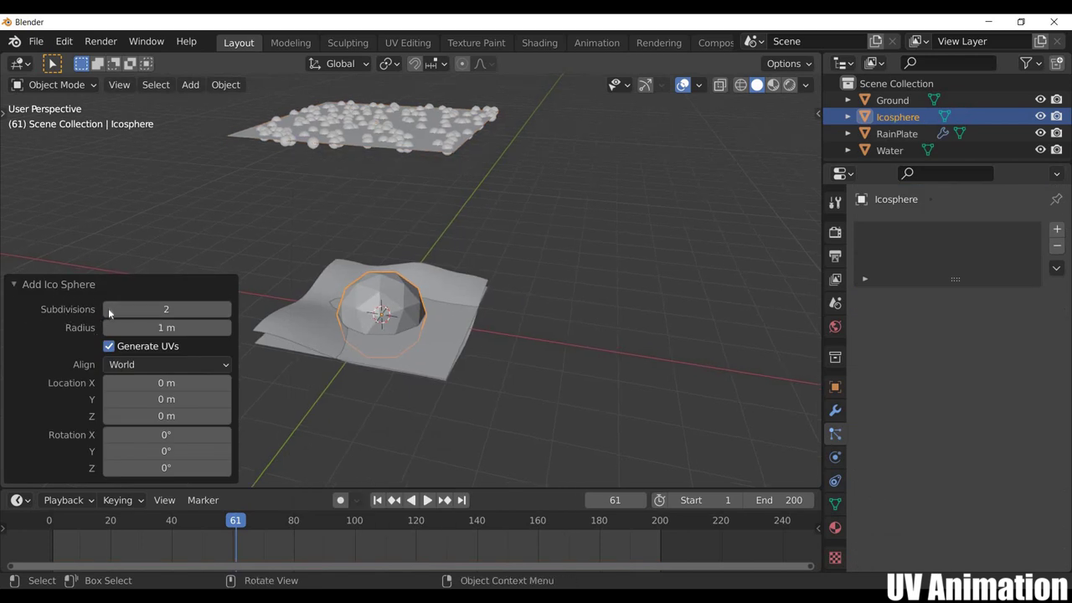
left_click(109, 309)
middle_click_drag(382, 308, 382, 300)
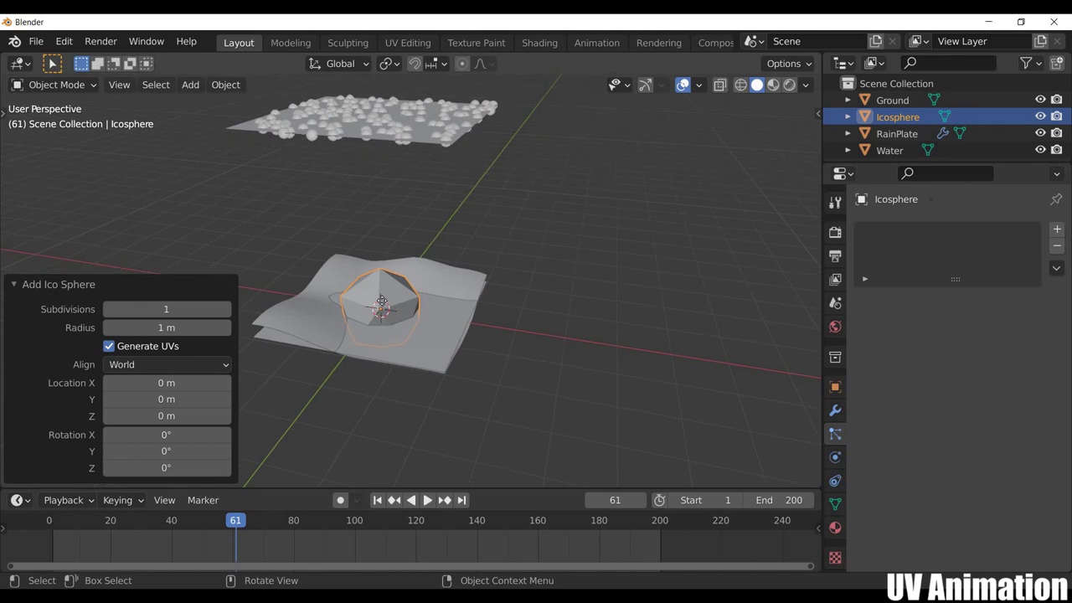
key("g")
key("x")
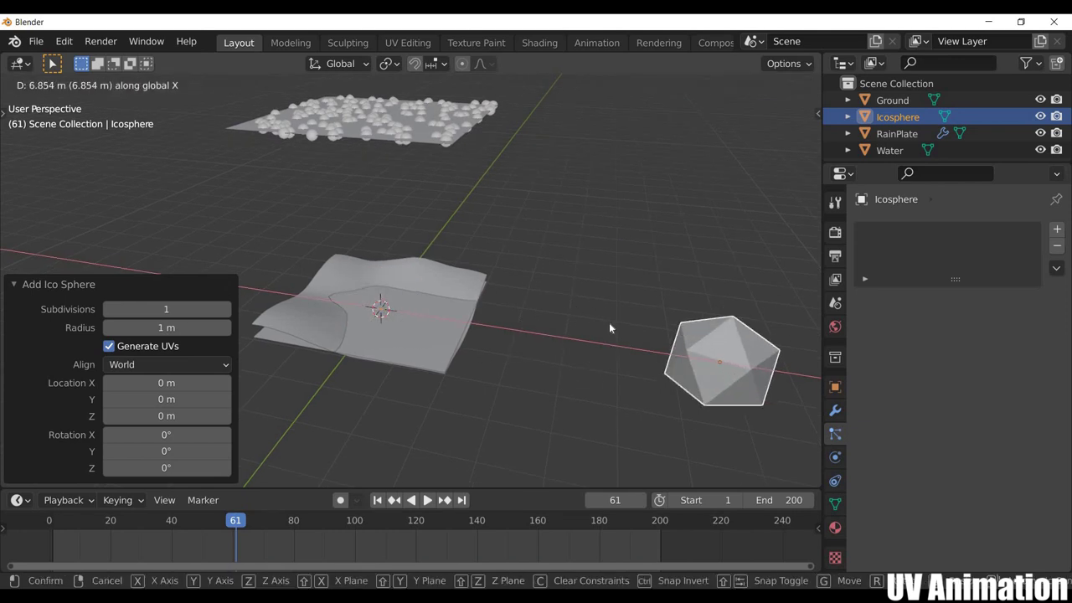
left_click(609, 328)
key("KP_1")
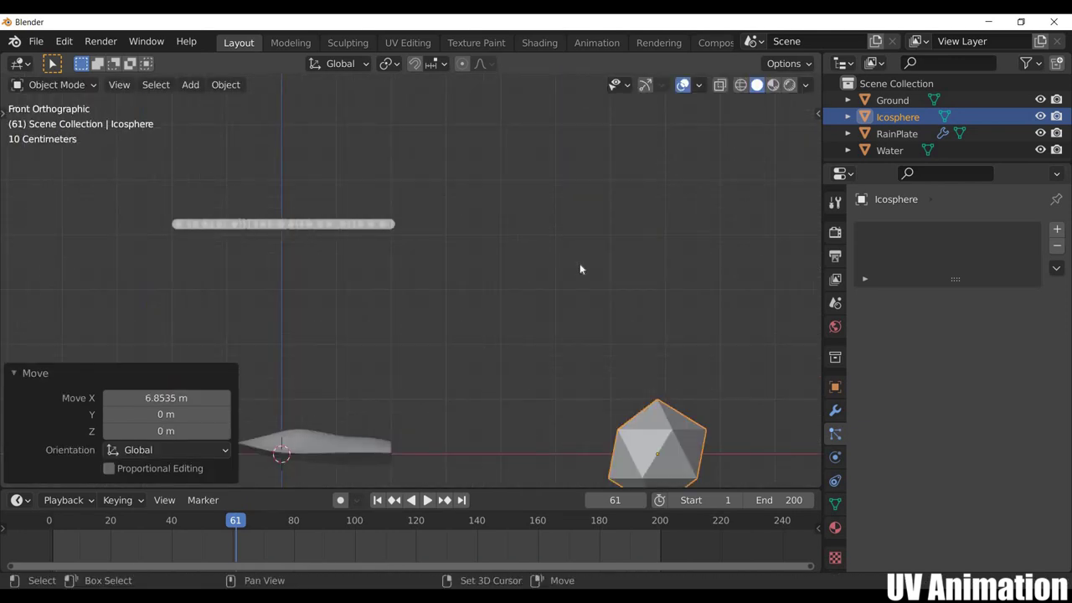
key("KP_Decimal")
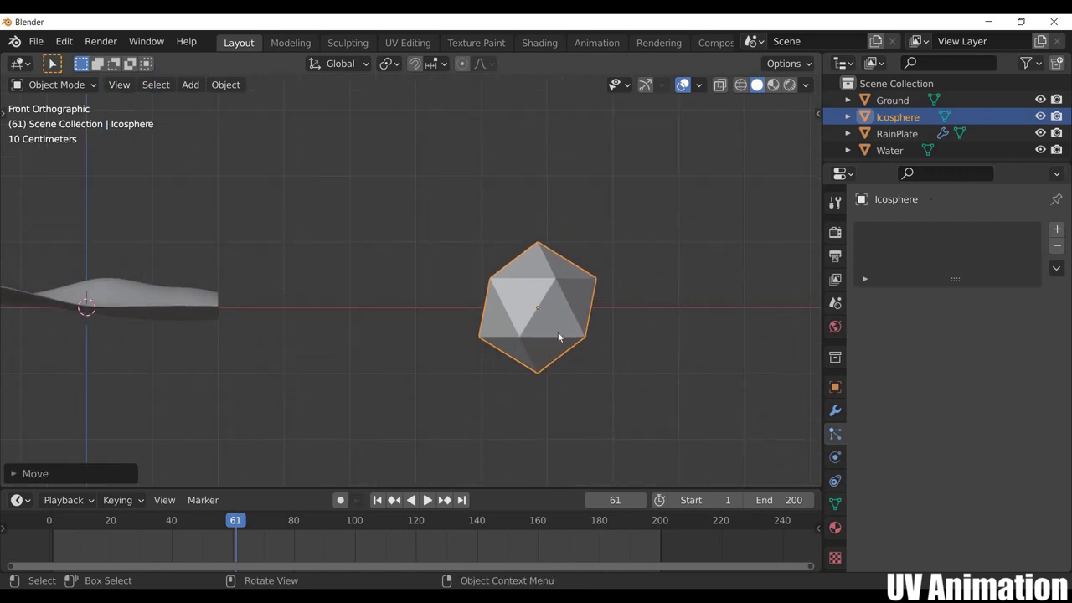
Pull the icosphere's top vertex upward with proportional falloff to form a teardrop
key("Tab")
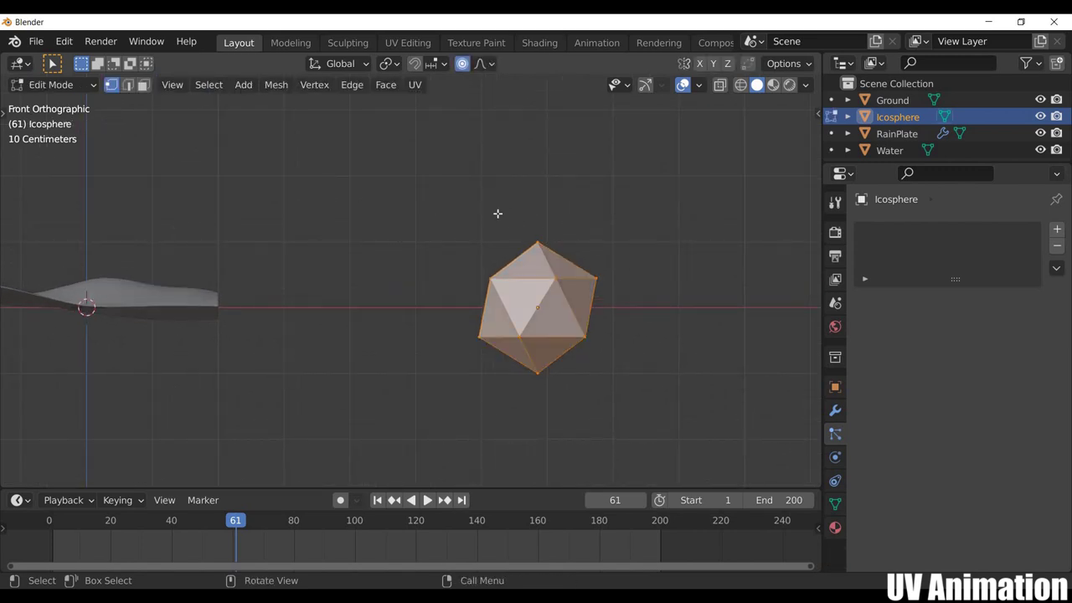
left_click_drag(498, 215, 577, 255)
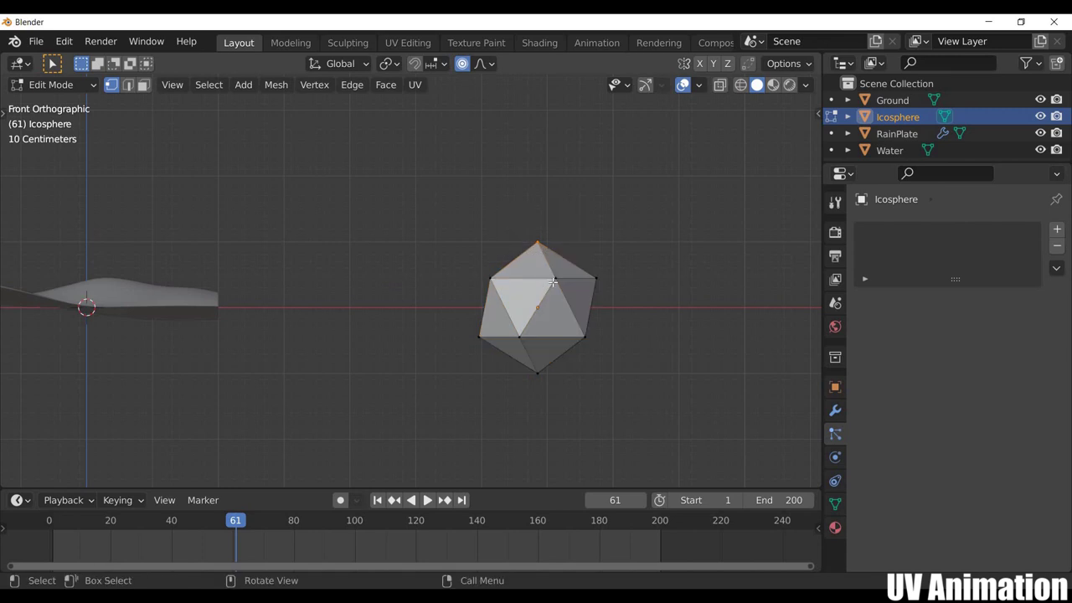
scroll(593, 257, "down", 1)
key("g")
key("z")
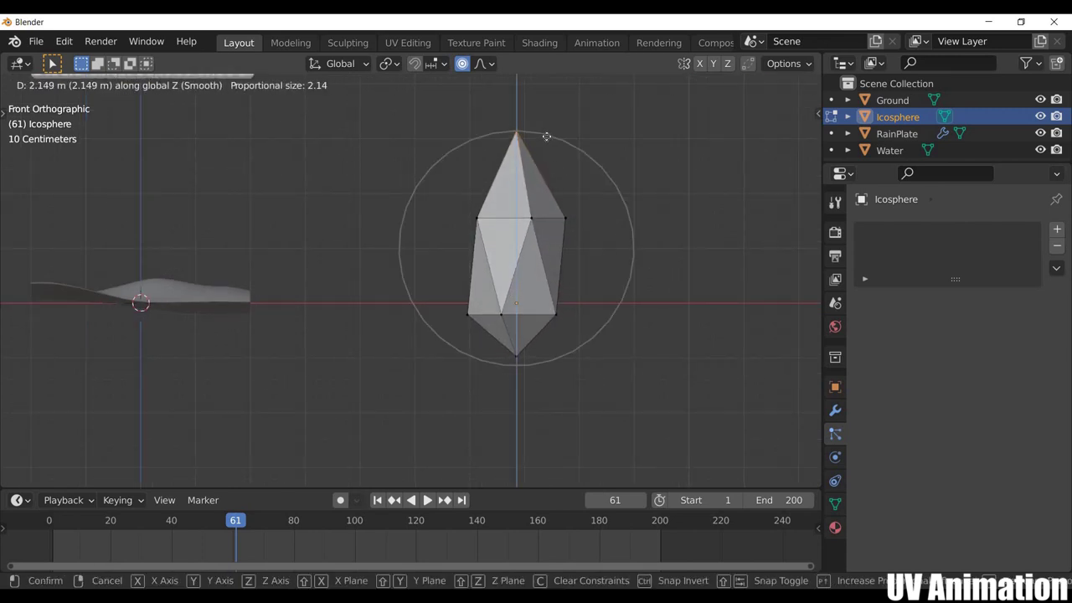
scroll(544, 129, "up", 3)
left_click(638, 204)
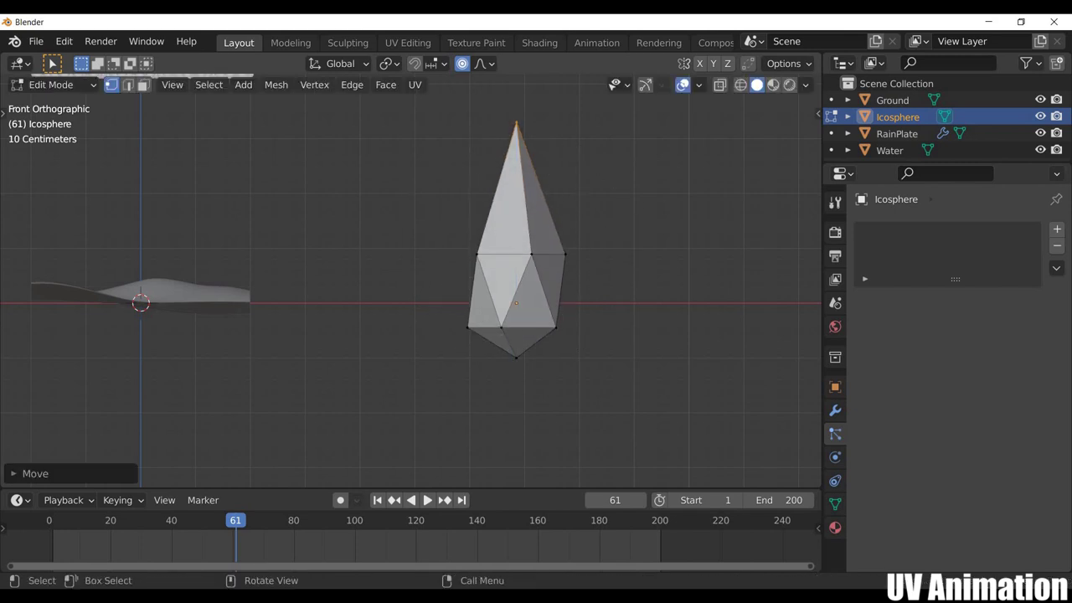
key("s")
key("Escape")
scroll(570, 289, "down", 2)
key("Tab")
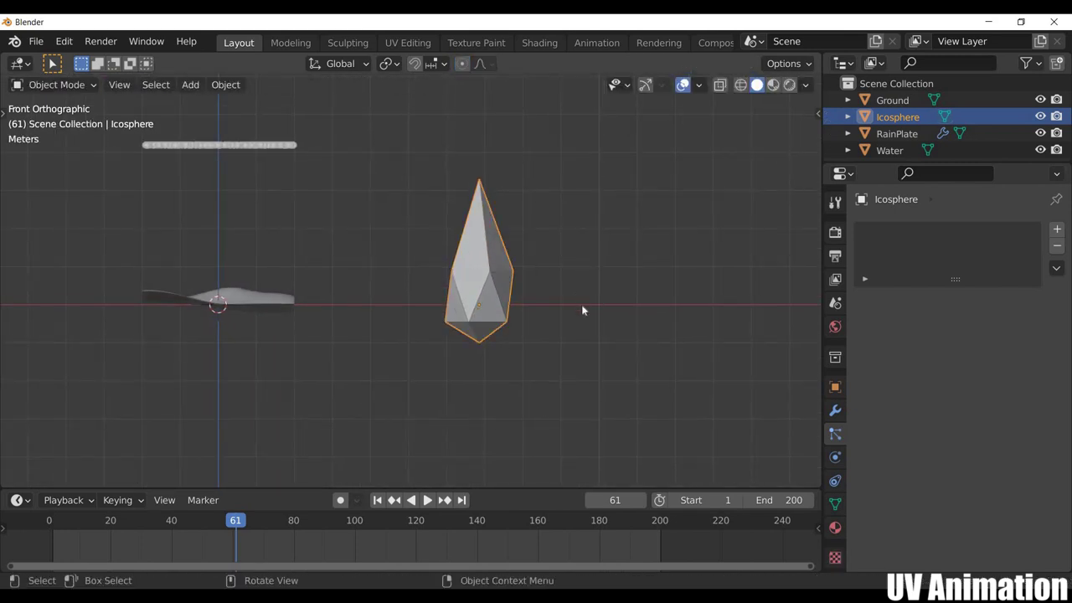
scroll(578, 306, "up", 2)
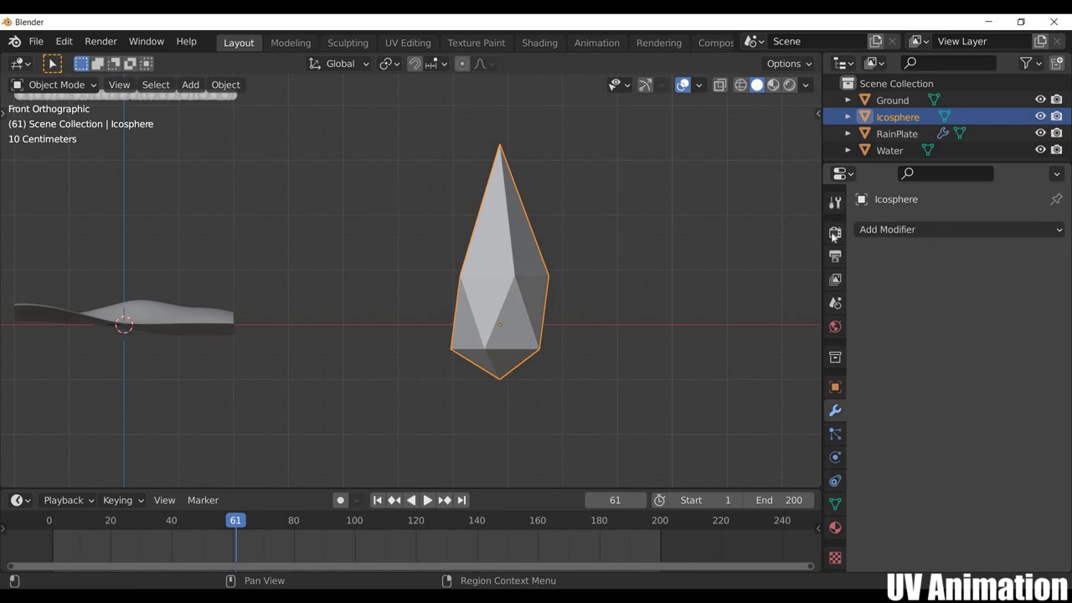
Add a Subdivision Surface modifier and apply Shade Smooth to the teardrop
left_click(941, 230)
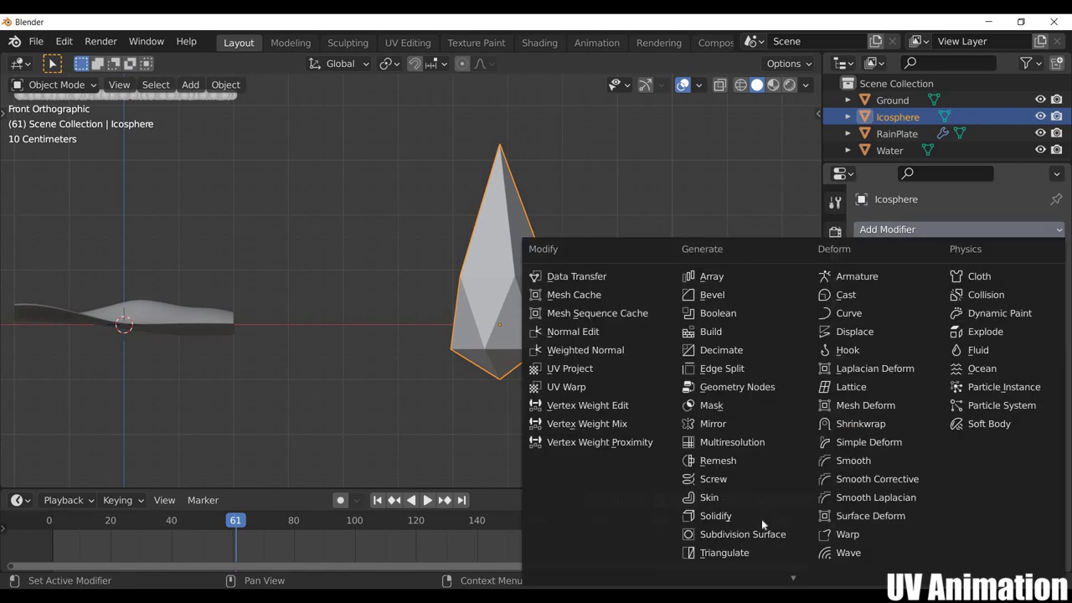
key("Return")
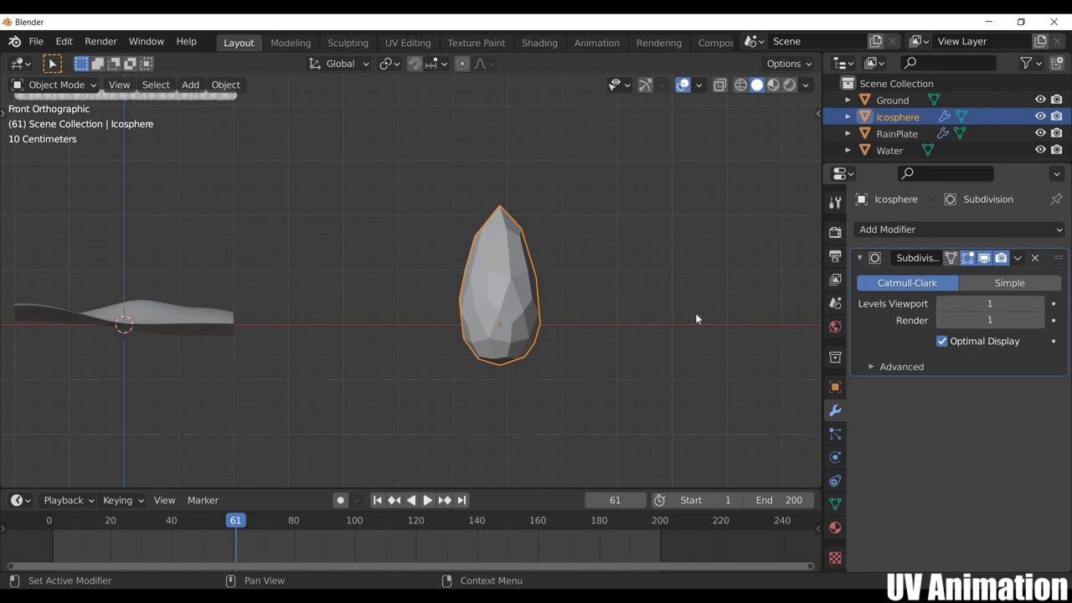
left_click(860, 257)
right_click(435, 285)
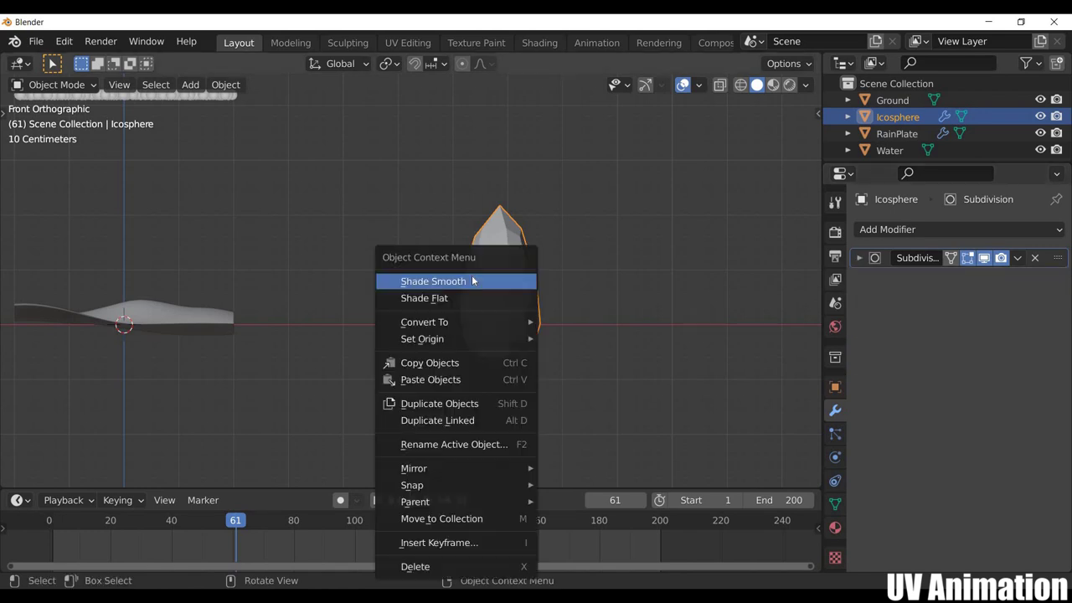
left_click(452, 282)
mouse_move(610, 347)
middle_mouse_down()
mouse_move(558, 376)
mouse_move(537, 225)
middle_mouse_up()
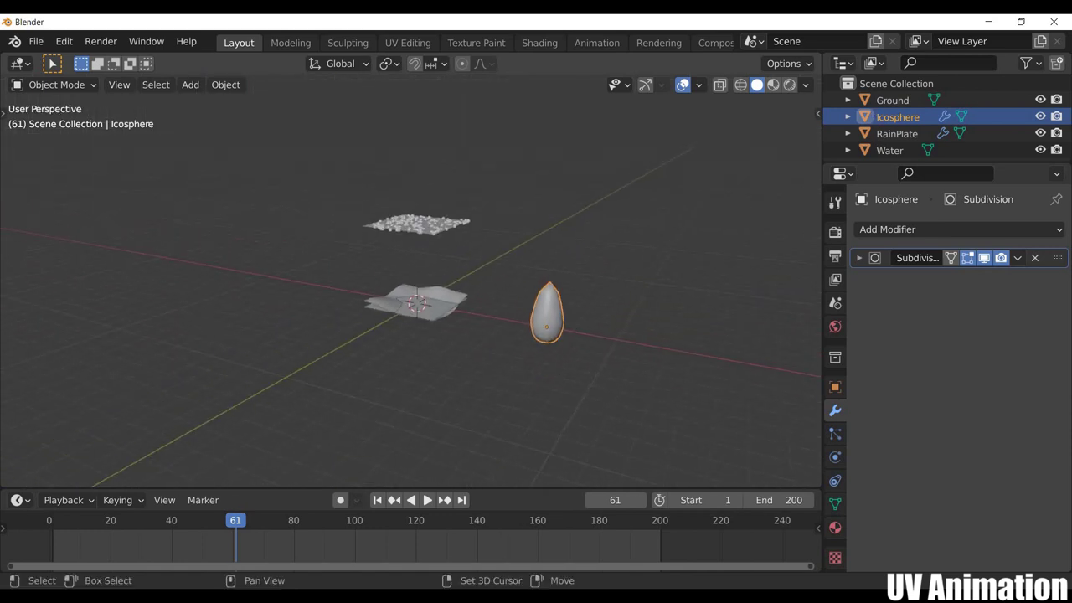
Rename the icosphere to Rain in the outliner
double_click(888, 117)
type("ain")
key("Return")
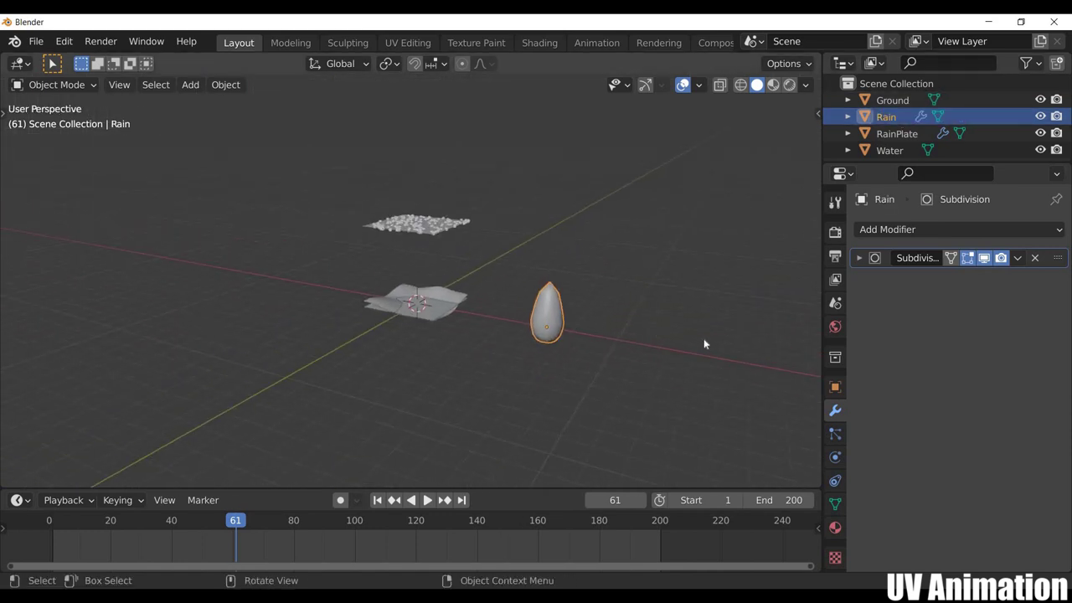
scroll(357, 150, "up", 2)
middle_click_drag(357, 150, 432, 191)
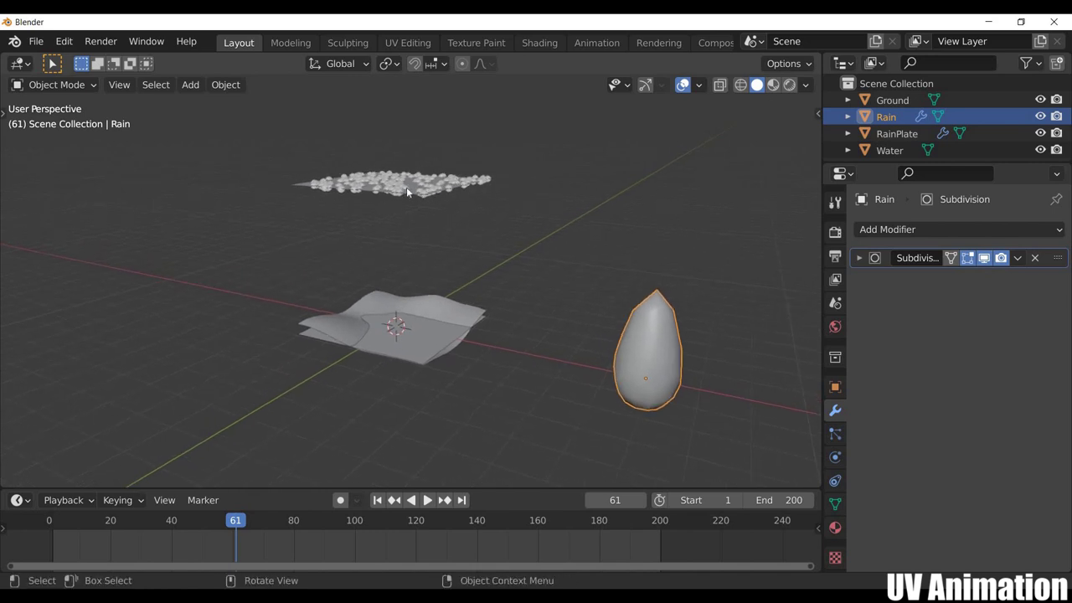
left_click(407, 189)
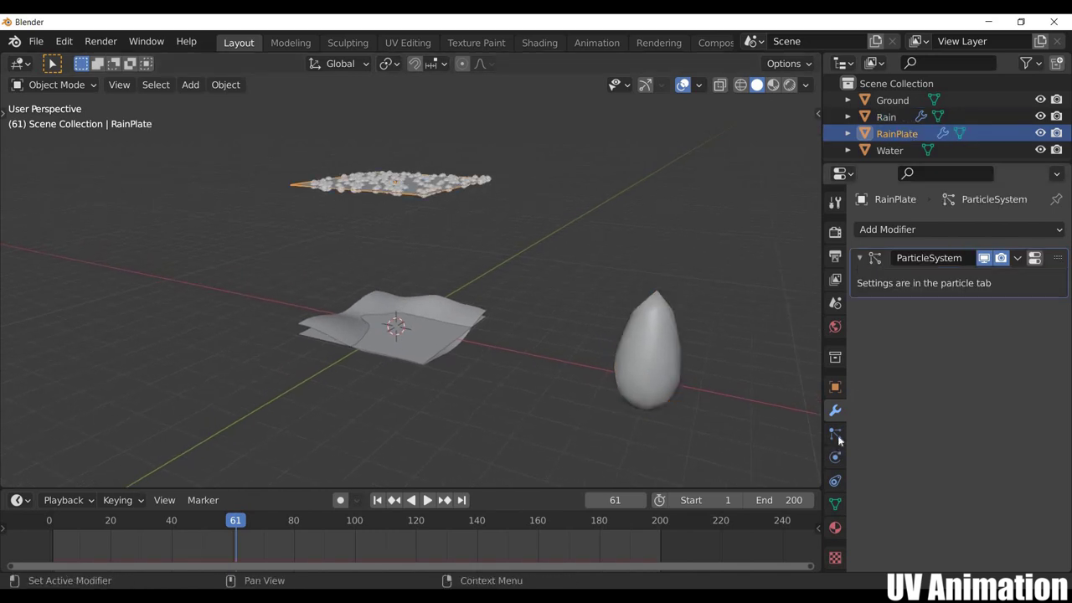
Set RainPlate's particle Render As to Object, with Rain as the instance object
key("ctrl+Tab")
scroll(865, 415, "down", 3)
scroll(863, 419, "down", 2)
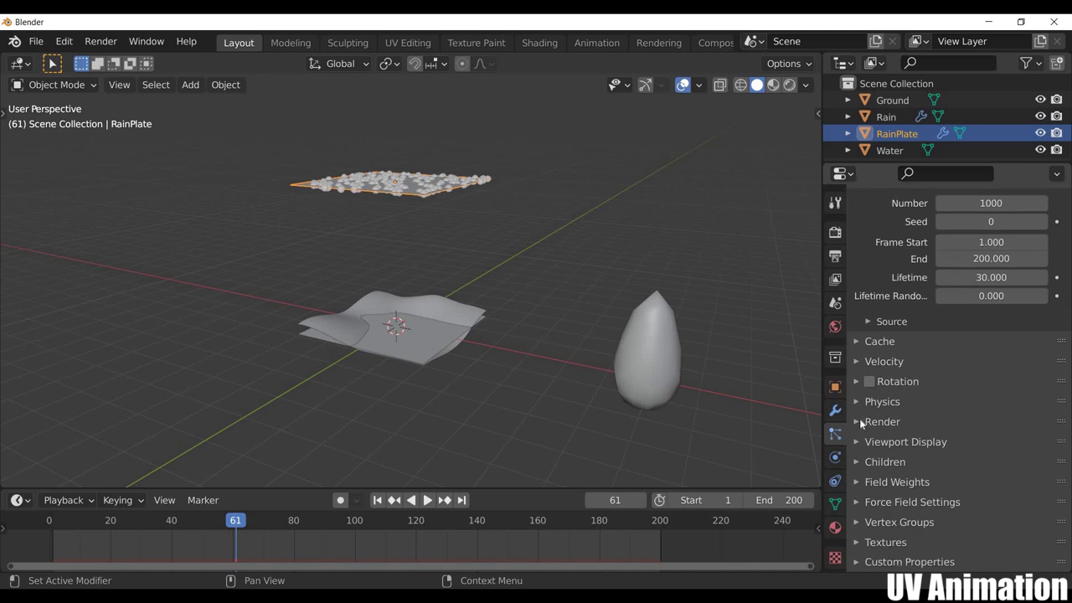
left_click(862, 423)
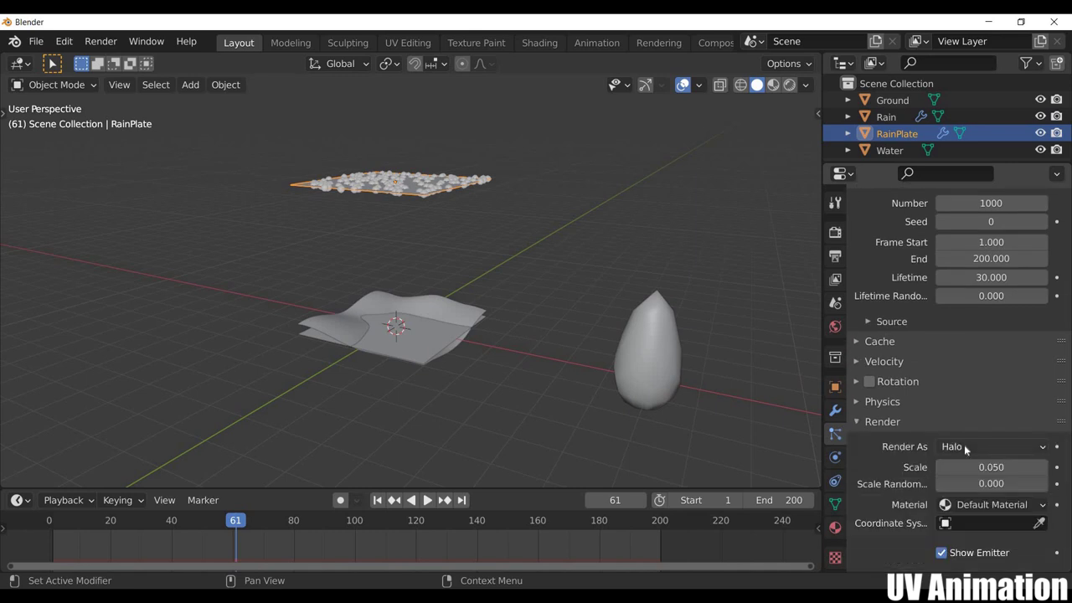
left_click(964, 445)
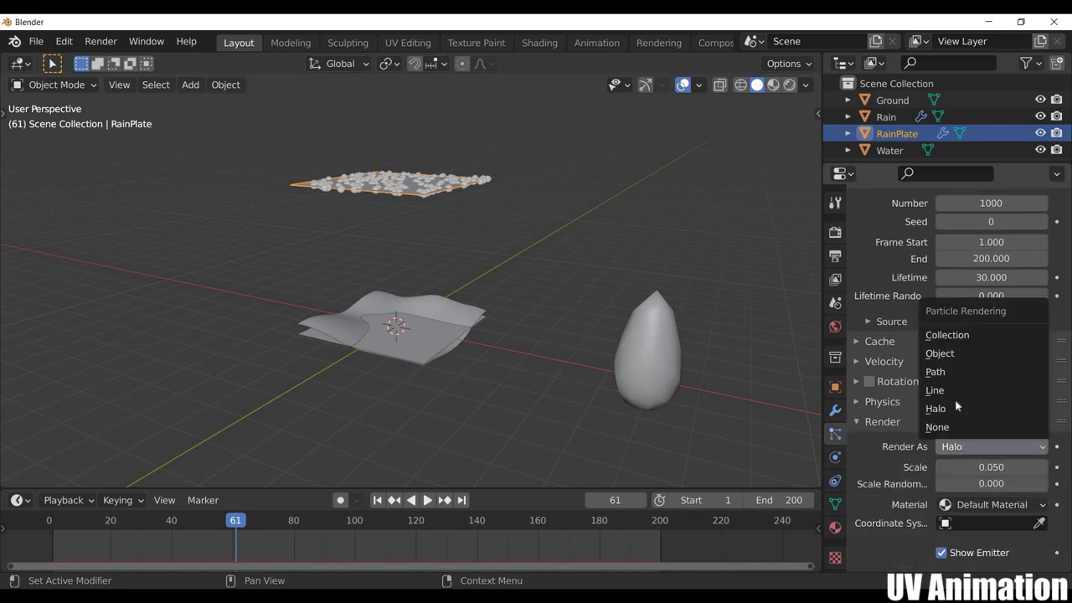
left_click(956, 353)
scroll(865, 429, "down", 3)
scroll(876, 431, "down", 1)
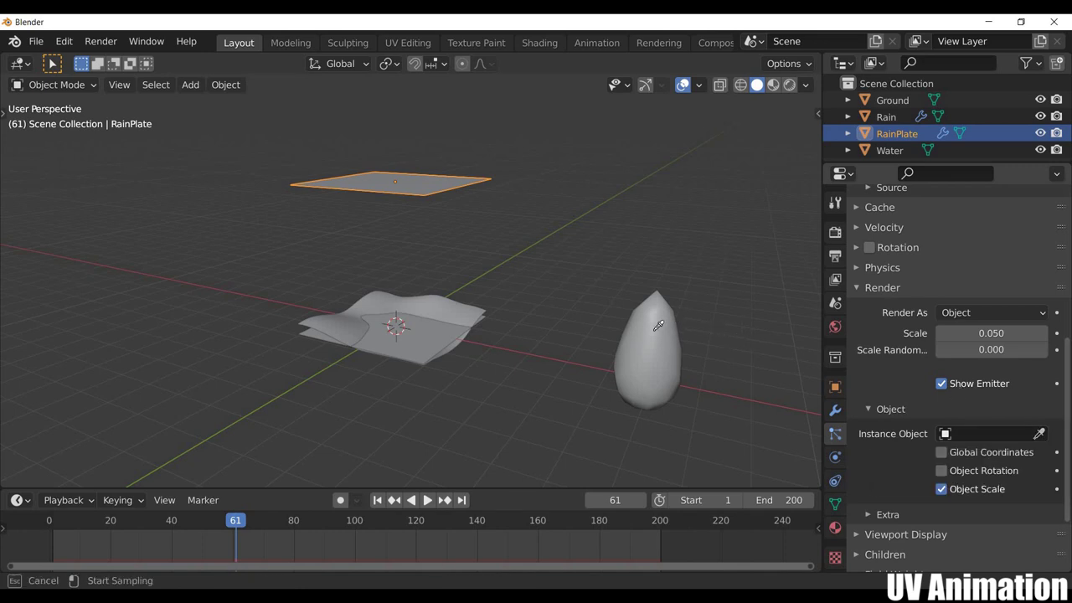
left_click(689, 333)
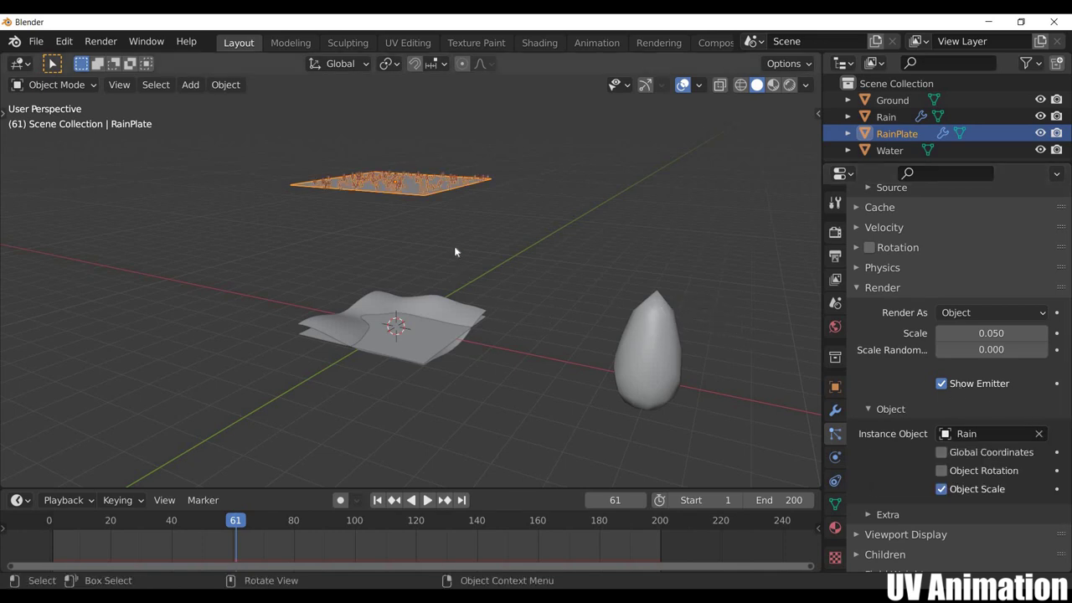
scroll(574, 376, "up", 2)
key("KP_1")
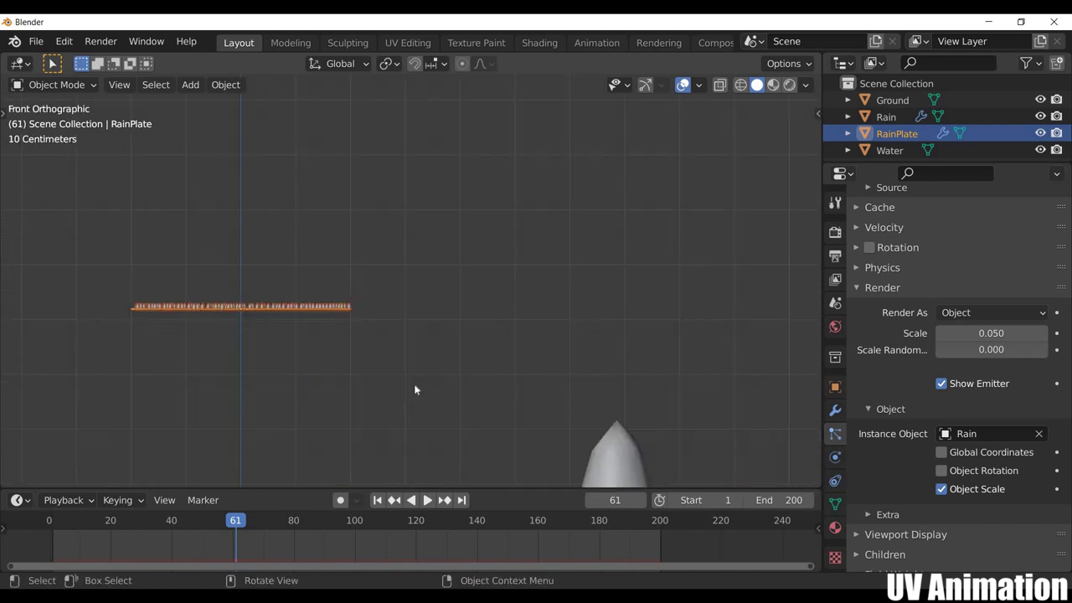
middle_click_drag(414, 383, 216, 259, "shift")
Stretch the Rain mesh's tip upward with proportional editing into a longer, slimmer drop
left_click(428, 321)
key("Tab")
scroll(430, 314, "down", 2)
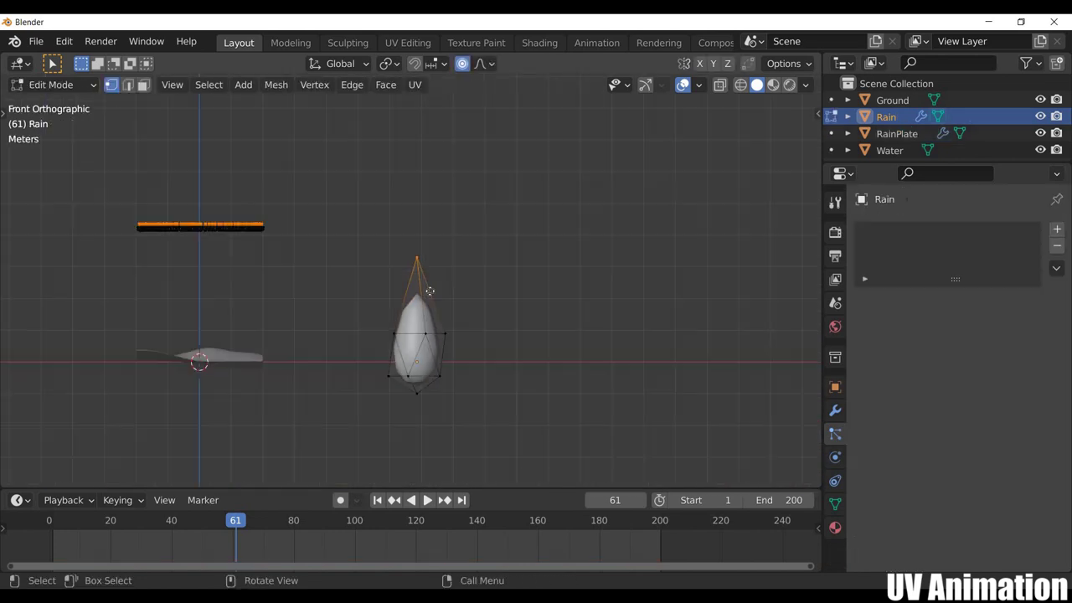
key("o")
key("g")
scroll(429, 223, "down", 1)
key("z")
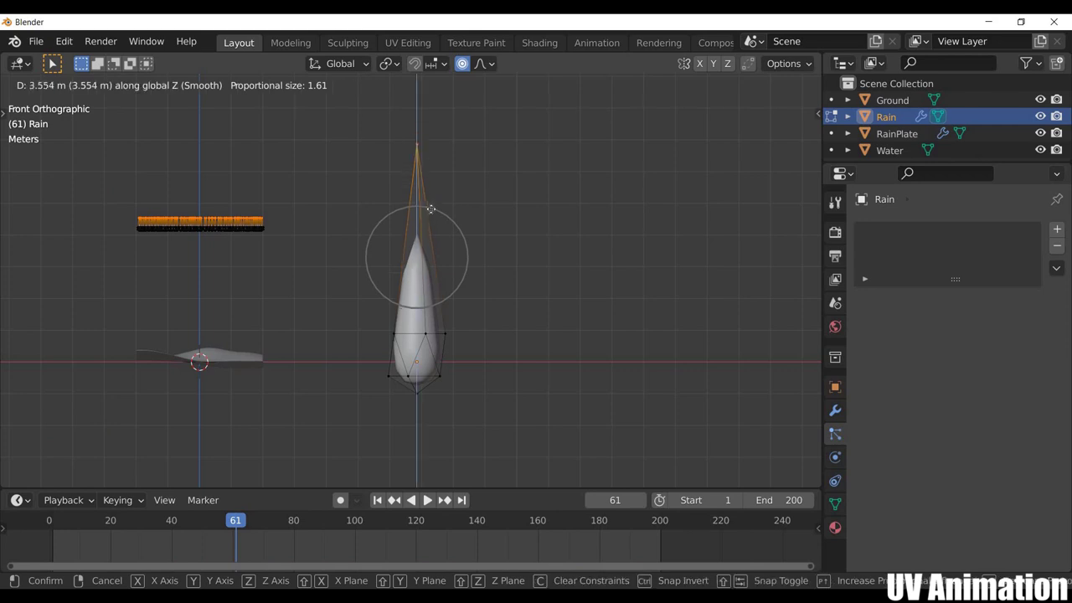
left_click(593, 347)
key("Tab")
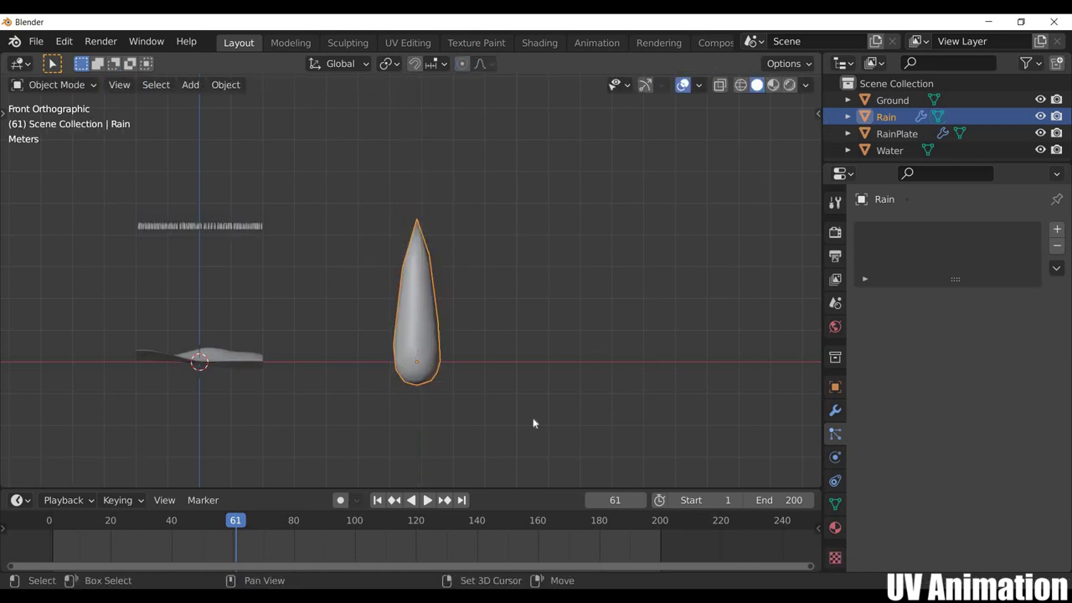
mouse_move(534, 424)
middle_mouse_down()
mouse_move(653, 371)
mouse_move(420, 370)
mouse_move(455, 364)
mouse_move(338, 427)
mouse_move(493, 312)
mouse_move(454, 239)
mouse_move(492, 279)
middle_mouse_up()
scroll(338, 427, "up", 3)
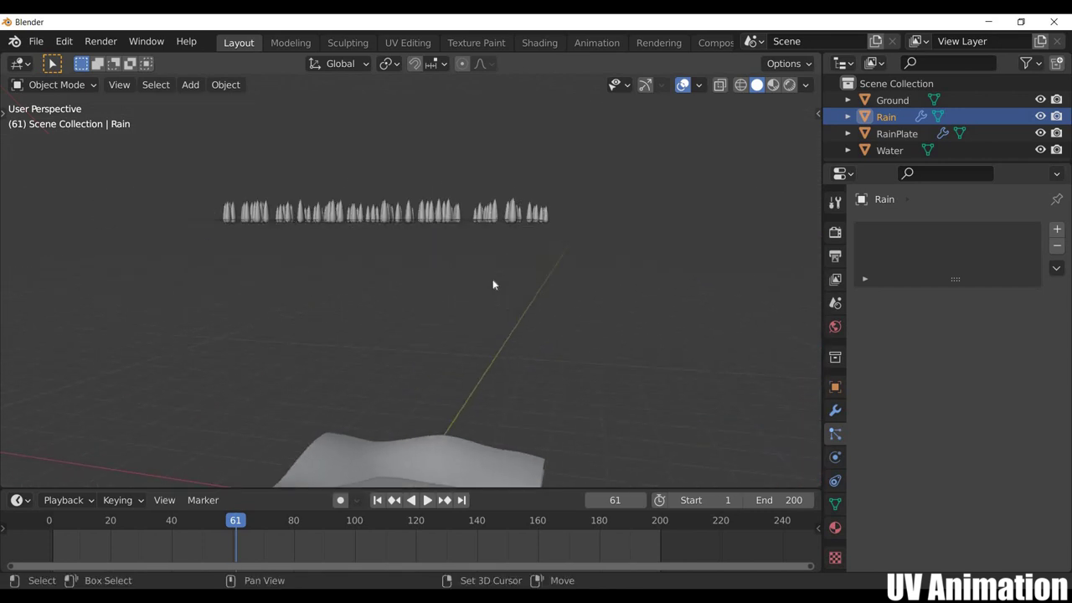
middle_click_drag(483, 228, 484, 234)
Replay the animation from frame 1 to watch the teardrop particles fall
left_click(503, 225)
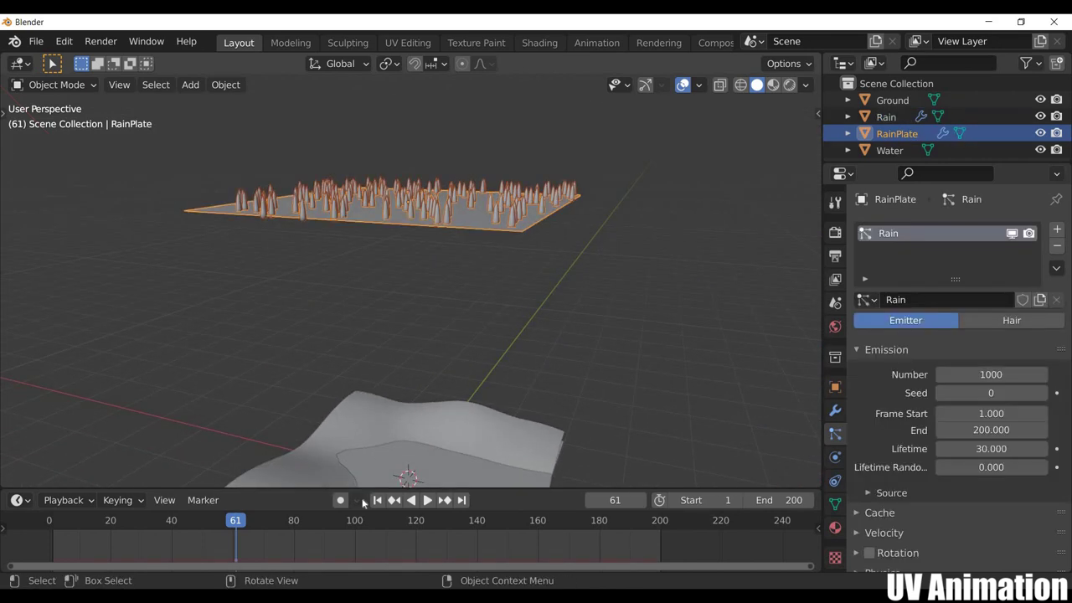
key("shift+Left")
key("space")
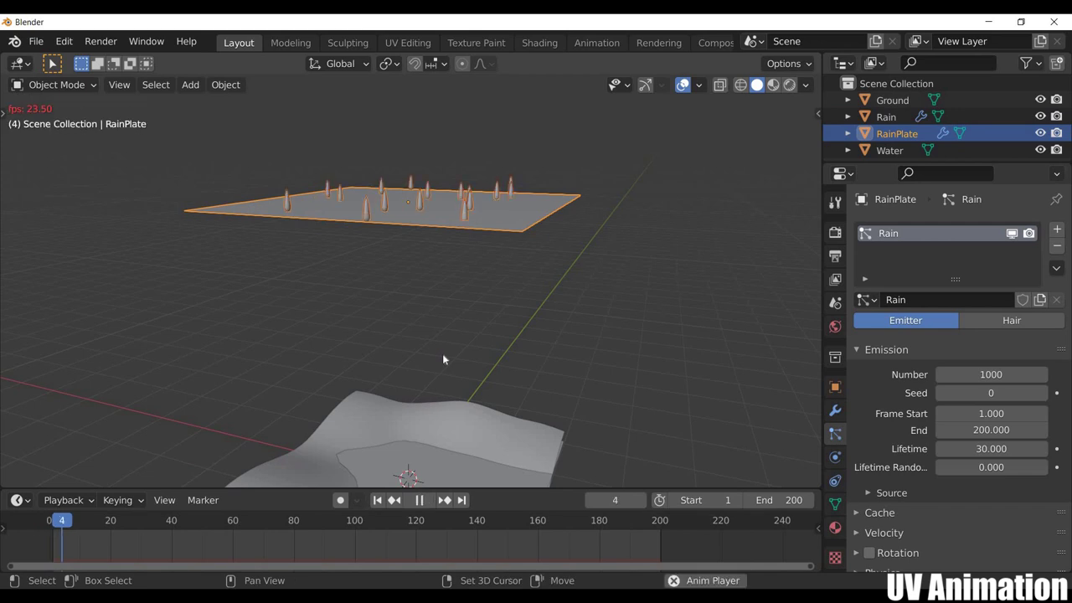
mouse_move(527, 342)
middle_mouse_down()
mouse_move(386, 142)
mouse_move(449, 266)
middle_mouse_up()
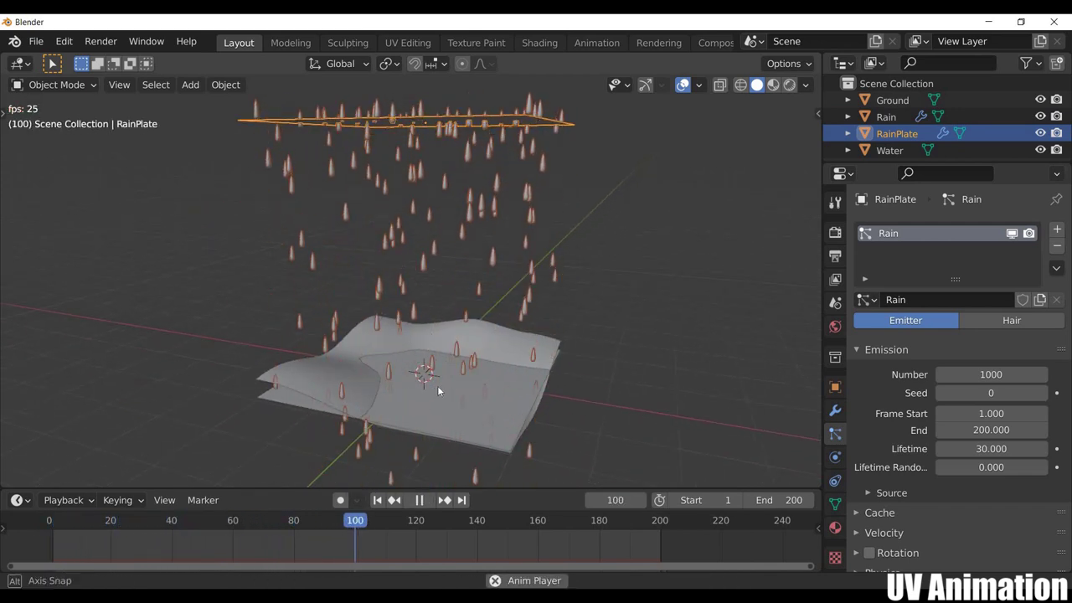
middle_click_drag(439, 388, 459, 342)
key("space")
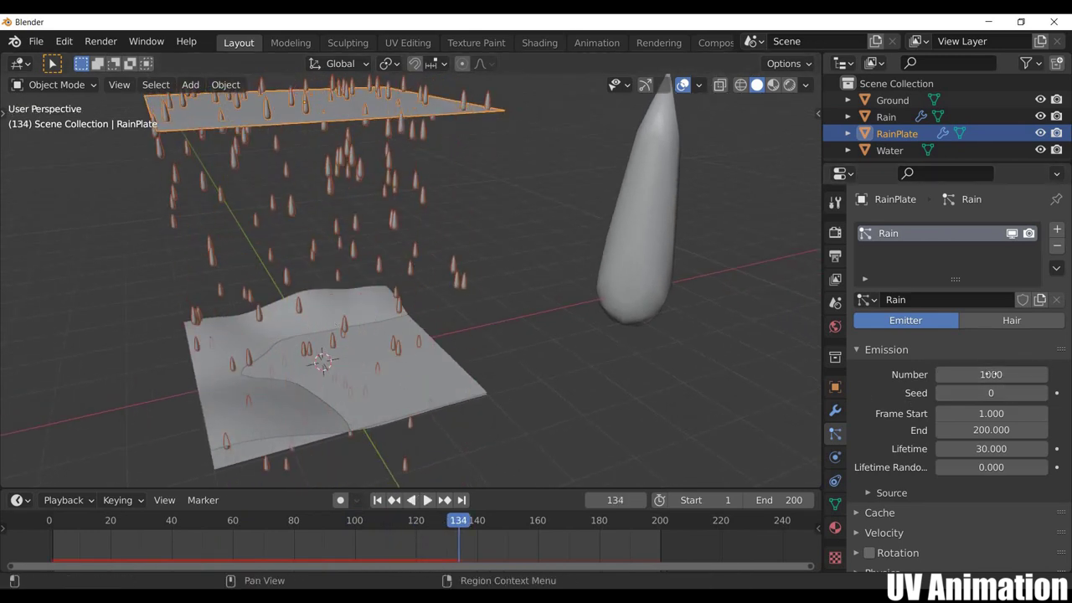
Raise the Emission Number to 2000 particles and replay the animation
left_click(964, 375)
type("2000")
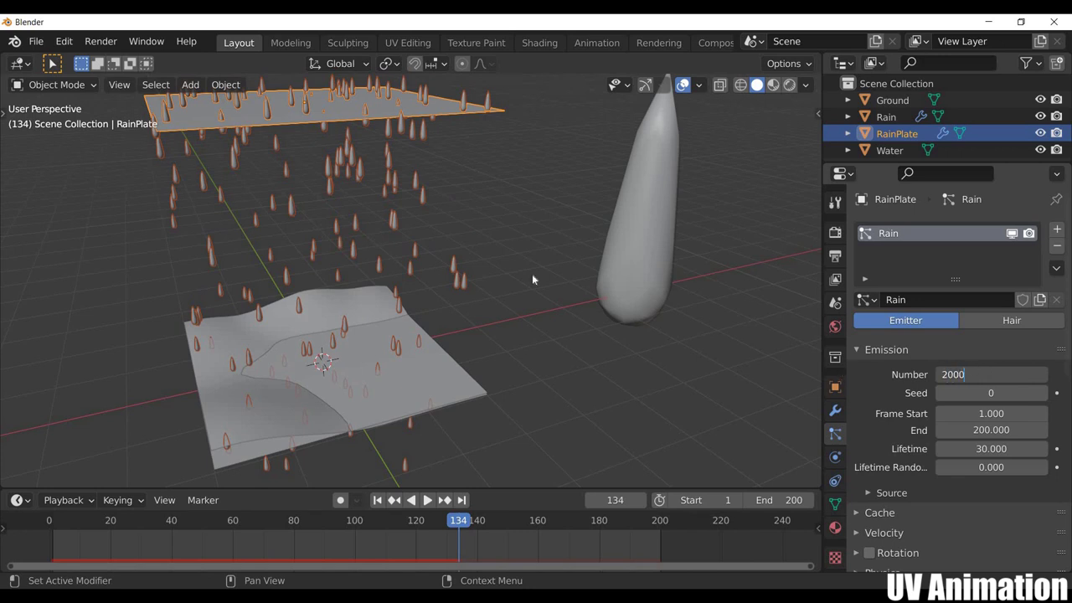
key("Return")
key("space")
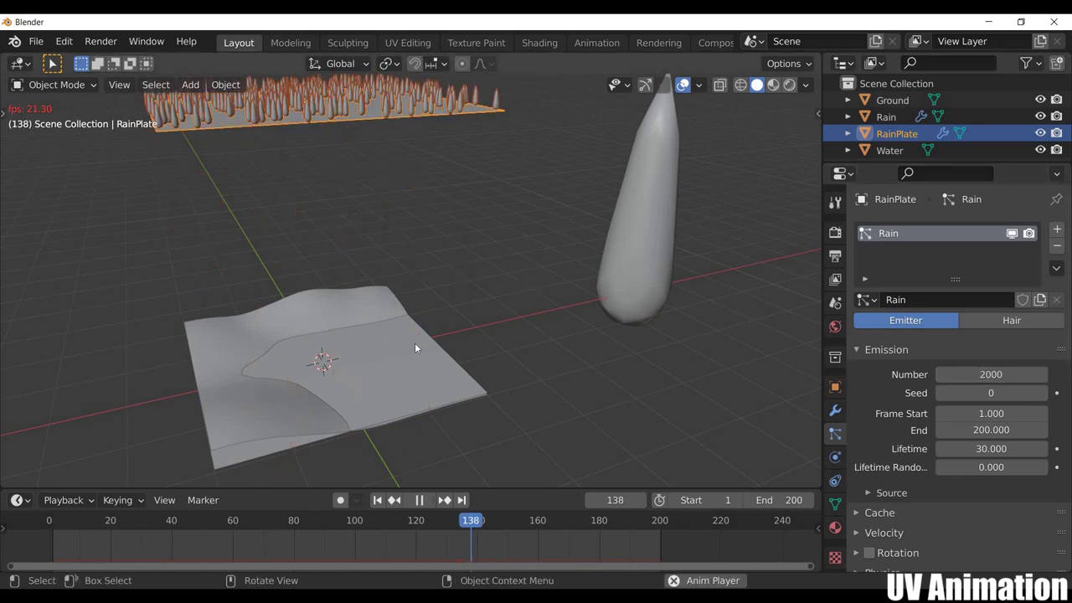
key("space")
middle_click_drag(544, 363, 410, 176)
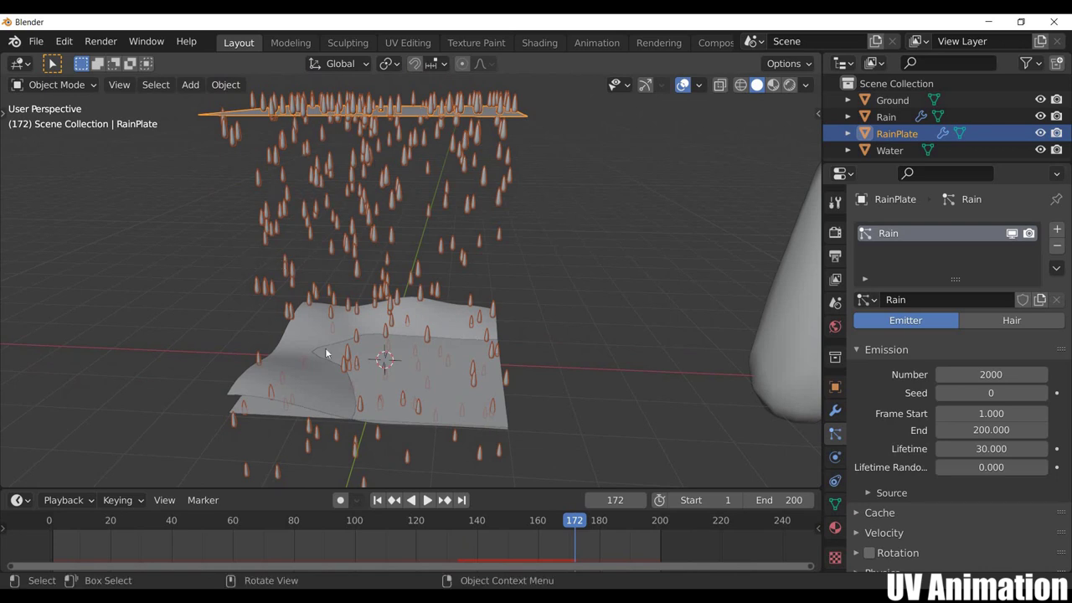
Set the raindrop Scale to 0.030 with 0.581 size randomness
scroll(989, 449, "down", 4)
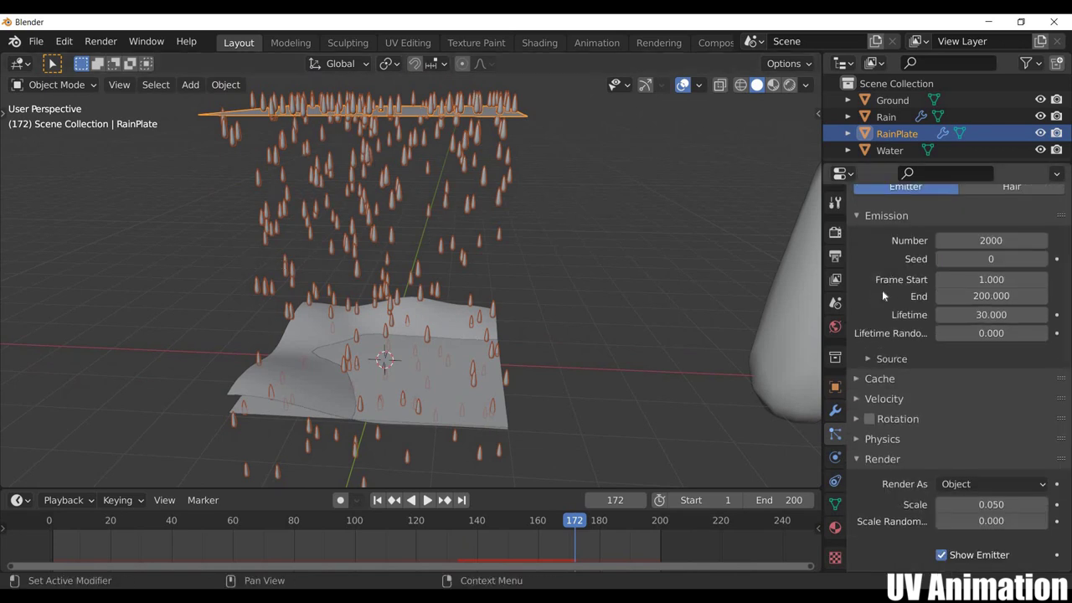
scroll(980, 419, "down", 5)
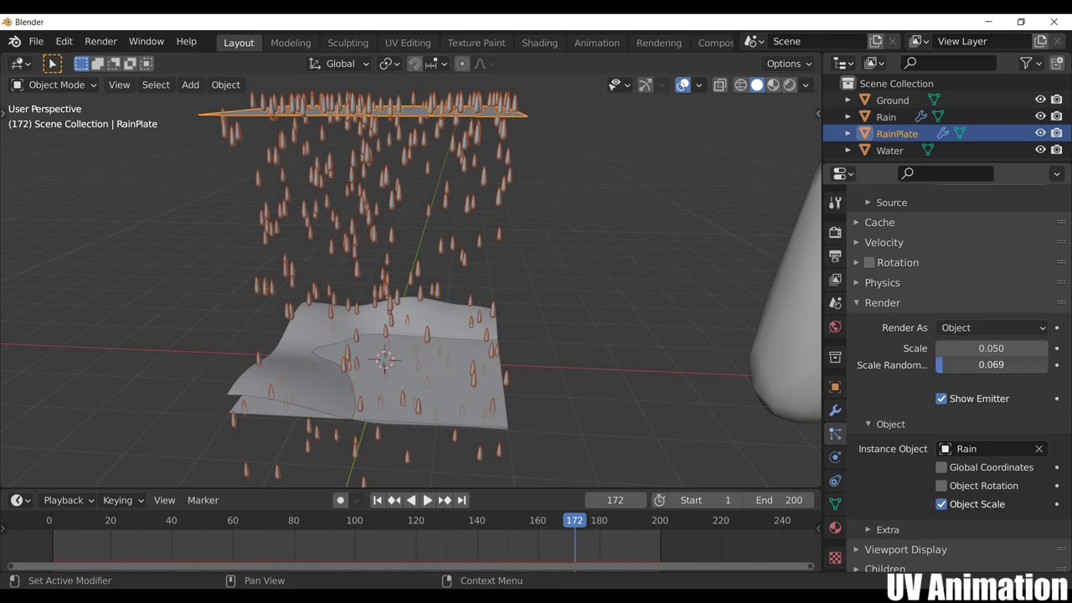
left_click_drag(942, 365, 1010, 364)
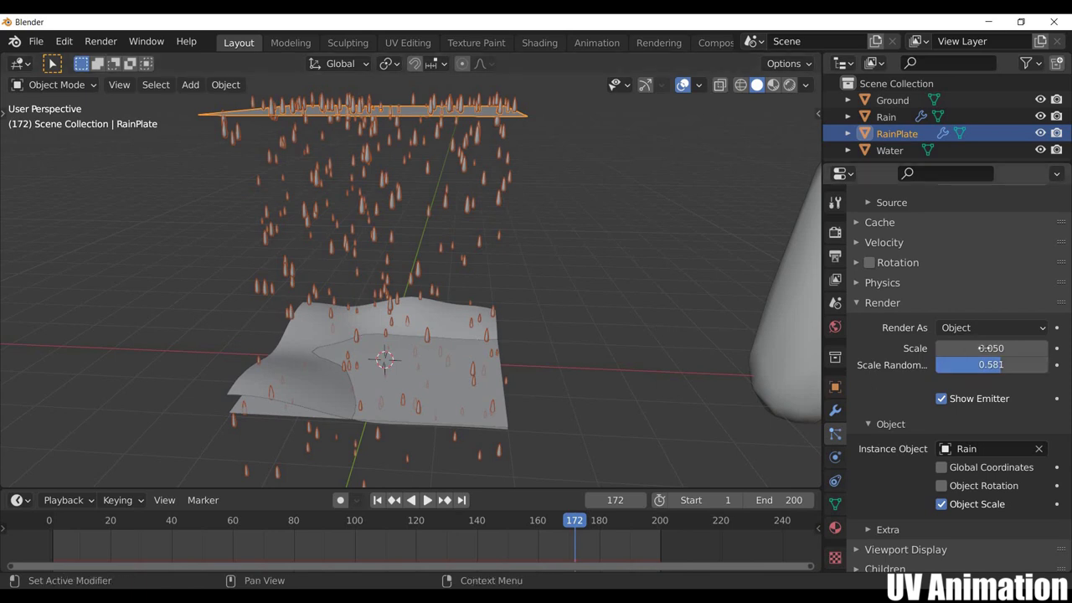
left_click(991, 347)
type("0.030")
key("Return")
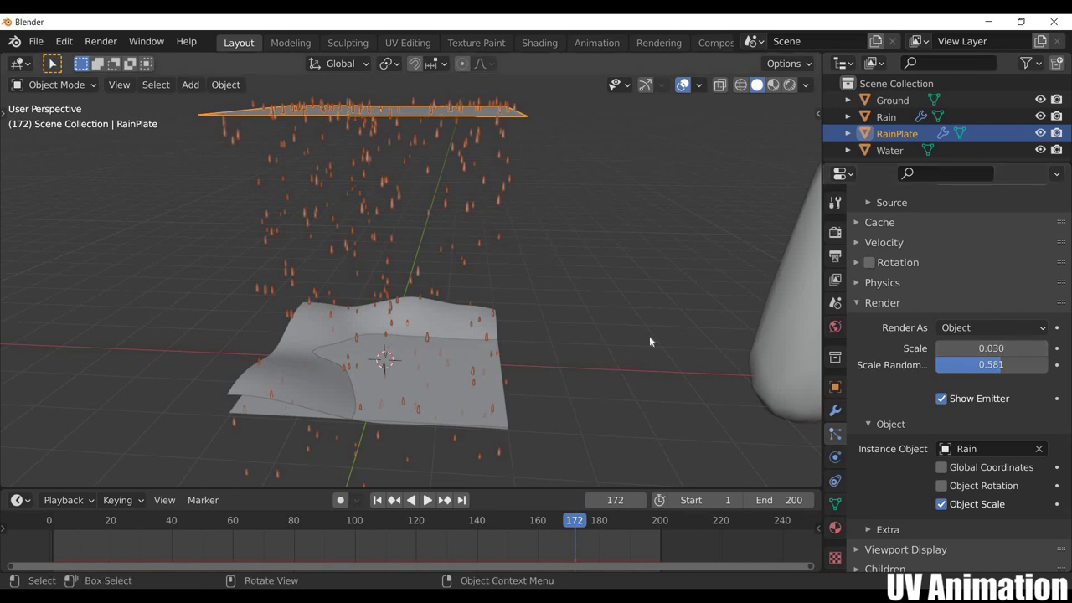
mouse_move(649, 338)
middle_mouse_down()
mouse_move(636, 306)
mouse_move(575, 453)
mouse_move(578, 394)
mouse_move(620, 335)
middle_mouse_up()
Raise the Emission Number to 4000 and play the animation from frame 1
scroll(951, 335, "up", 5)
scroll(947, 380, "up", 4)
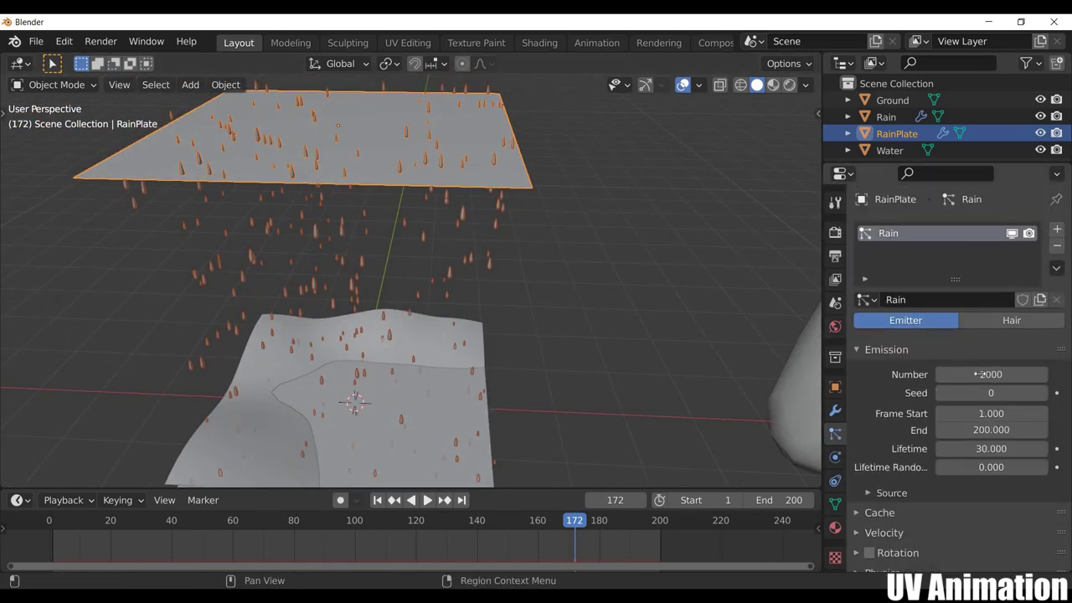
left_click(991, 374)
type("2000")
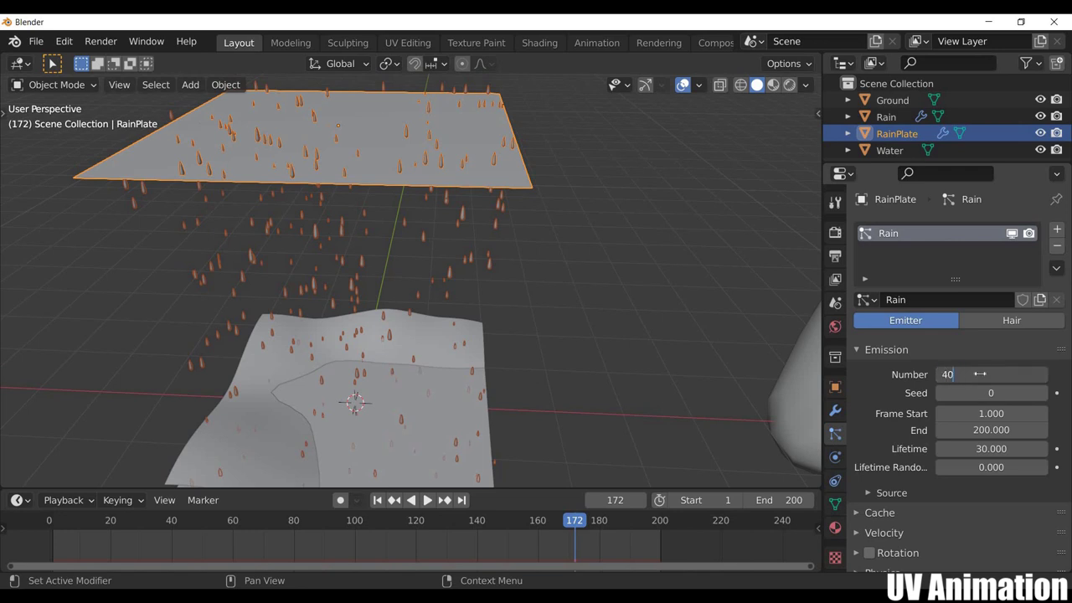
key("Return")
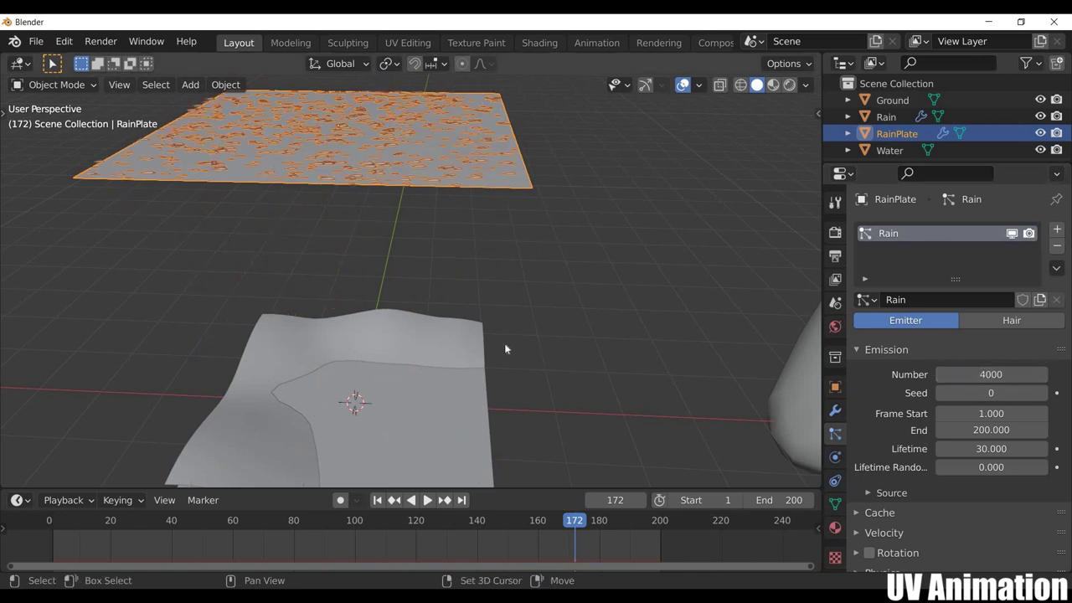
key("shift+Left")
key("space")
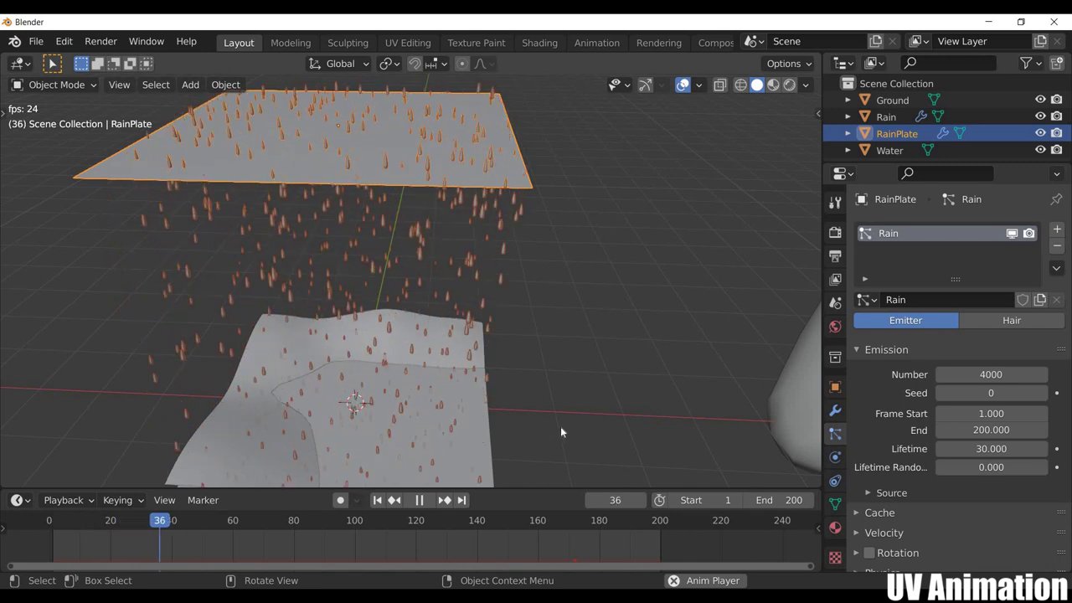
mouse_move(563, 348)
middle_mouse_down()
mouse_move(845, 440)
mouse_move(943, 456)
middle_mouse_up()
scroll(921, 419, "down", 3)
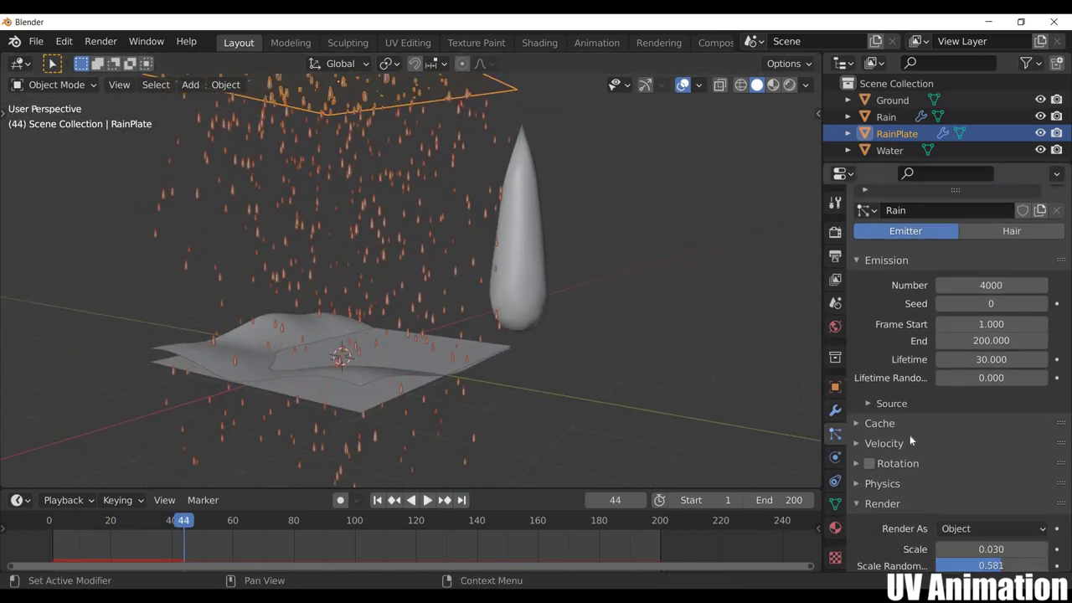
scroll(868, 316, "down", 3)
scroll(868, 316, "down", 3)
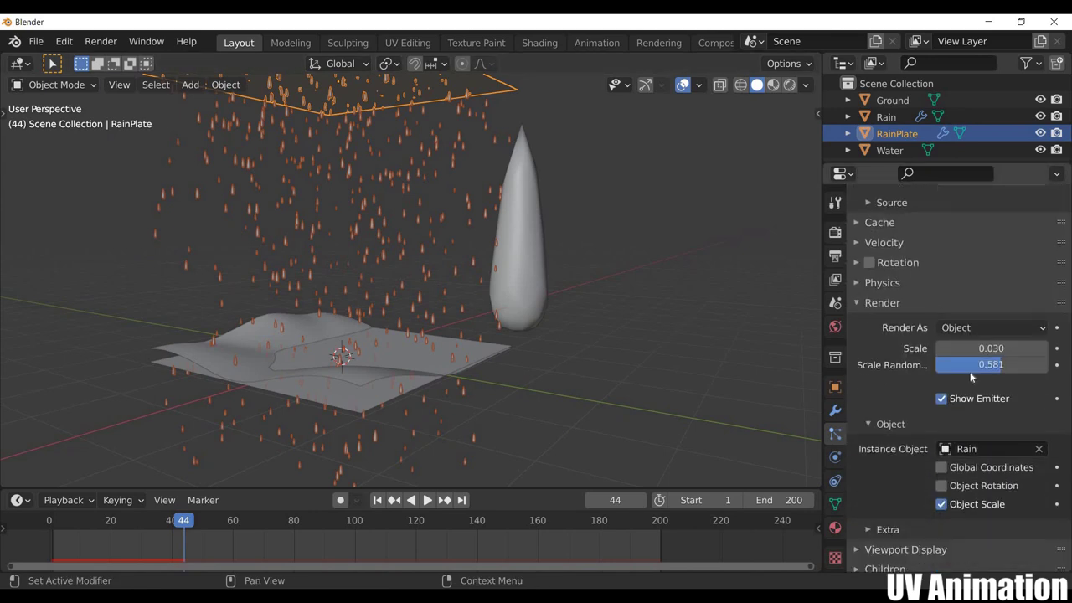
Collapse the Render panel, expand the particle Cache settings, and view the terrain from above
left_click(882, 302)
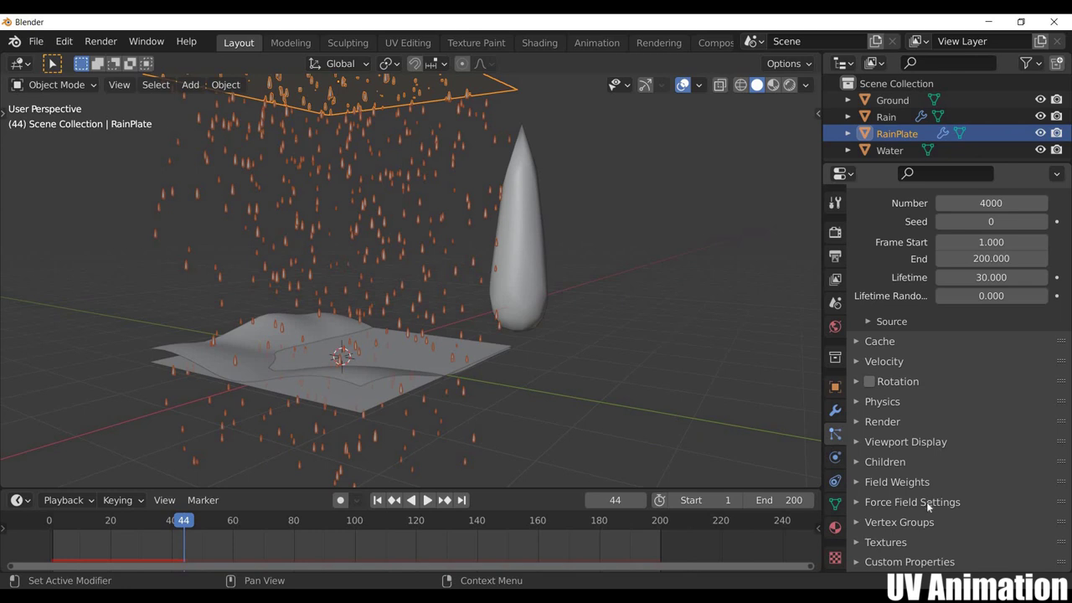
scroll(878, 366, "up", 4)
scroll(874, 366, "down", 3)
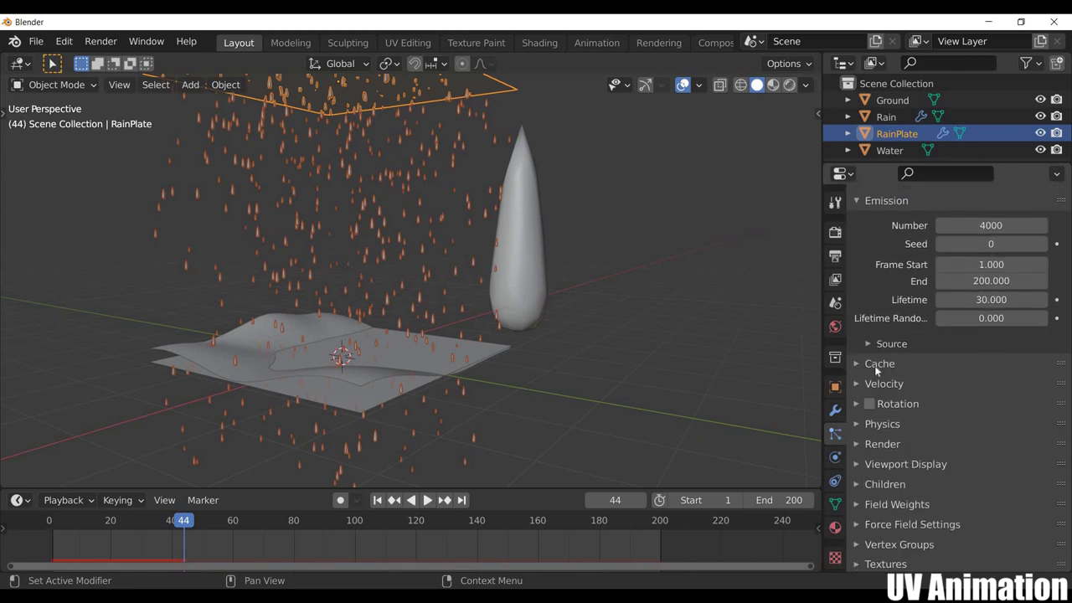
left_click(965, 367)
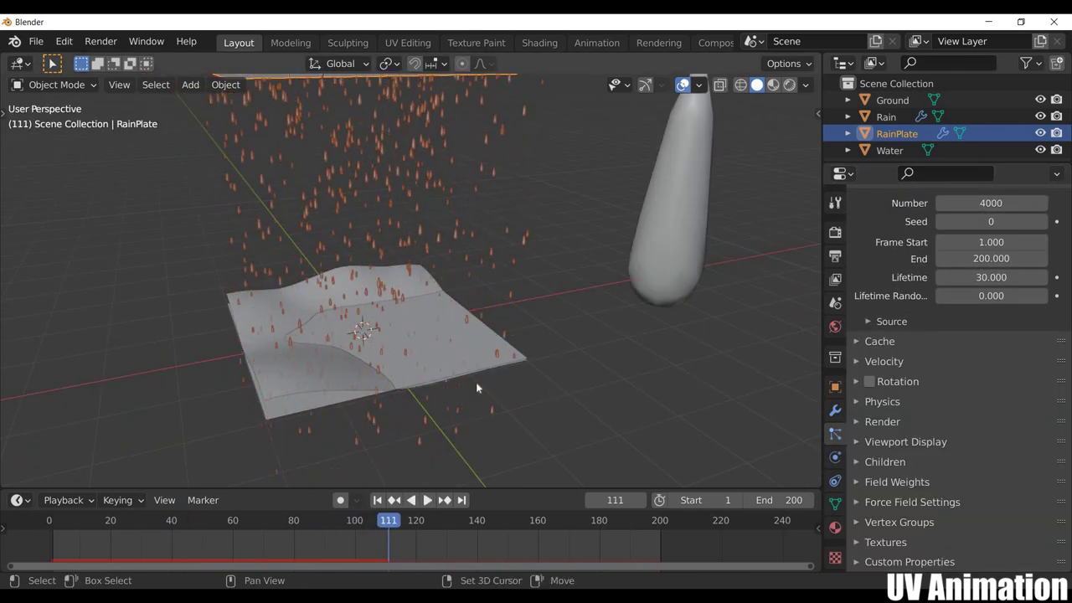
mouse_move(475, 382)
middle_mouse_down()
mouse_move(504, 274)
mouse_move(371, 154)
mouse_move(484, 288)
middle_mouse_up()
scroll(516, 327, "up", 3)
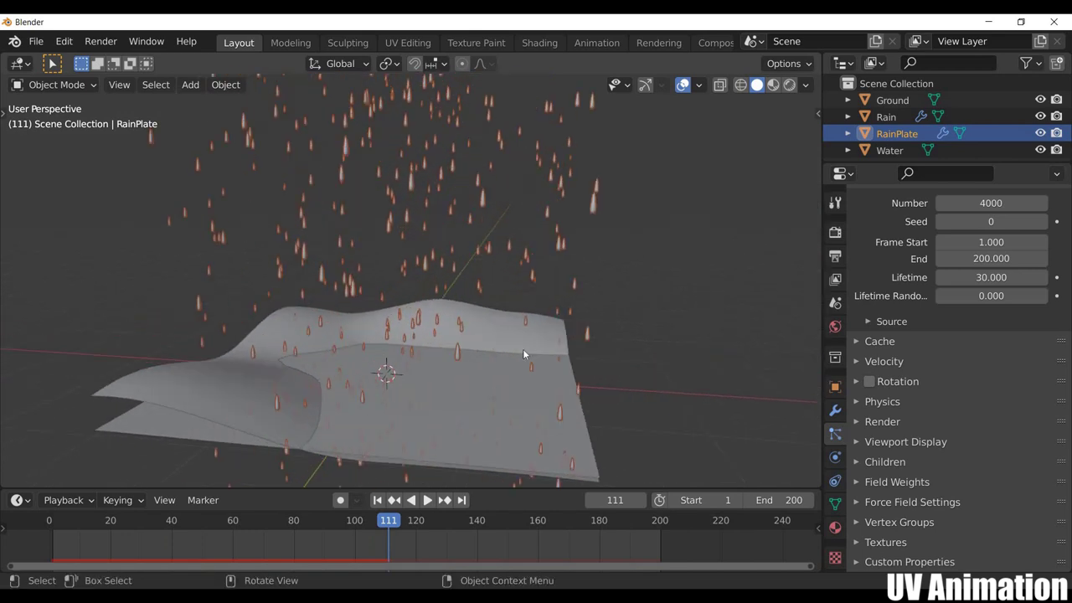
middle_click_drag(523, 348, 556, 301)
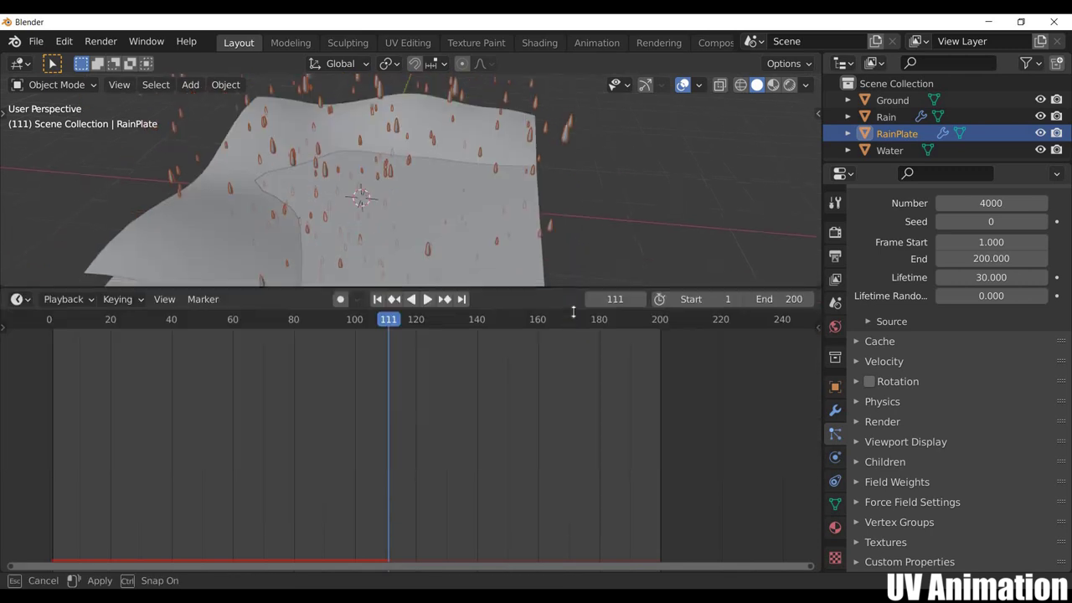
Enlarge the bottom area and turn it into the Shader Editor
left_click_drag(577, 277, 536, 331)
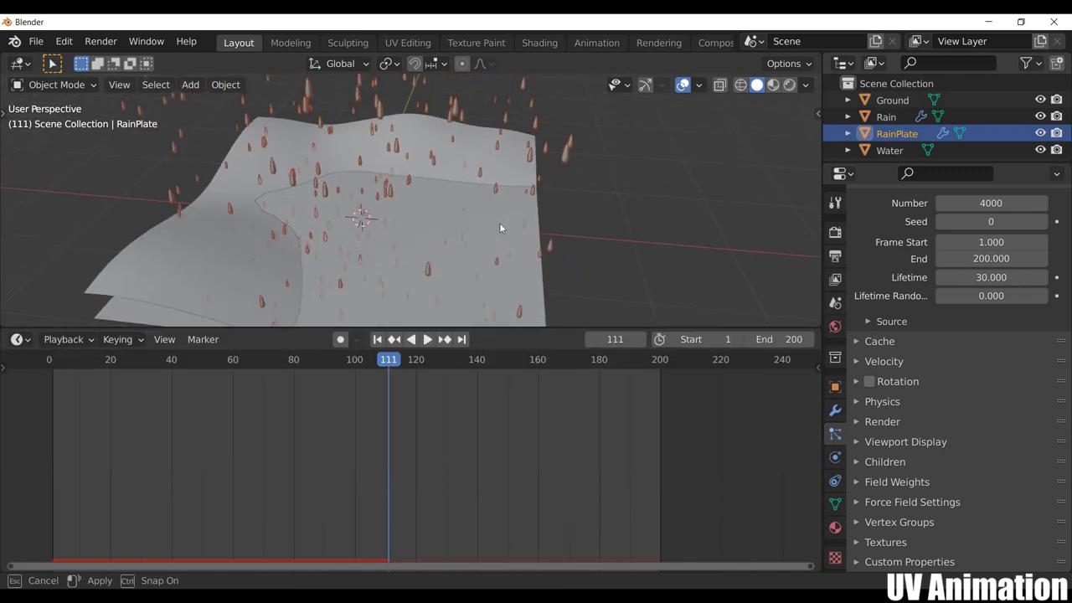
left_click(17, 341)
key("Return")
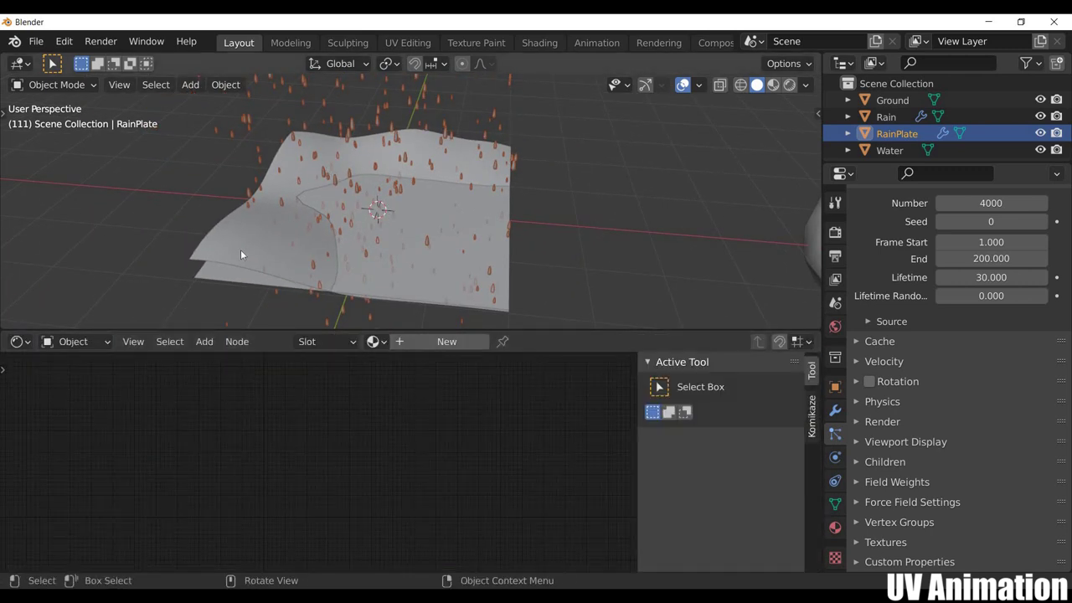
Select the Ground plane, give it a new material and start renaming it Ground
left_click(307, 187)
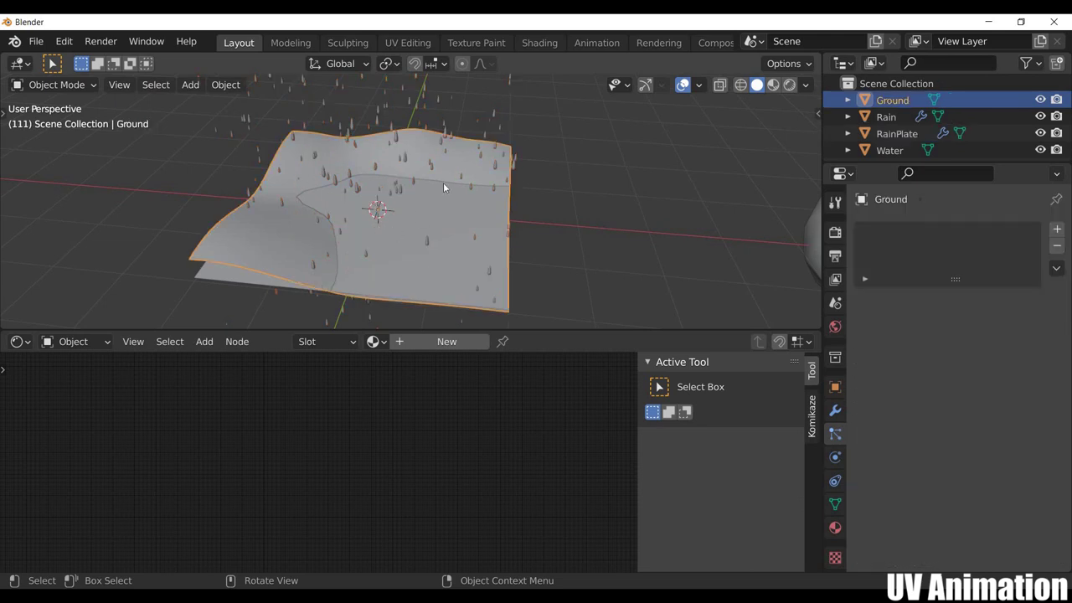
middle_click_drag(443, 182, 383, 211)
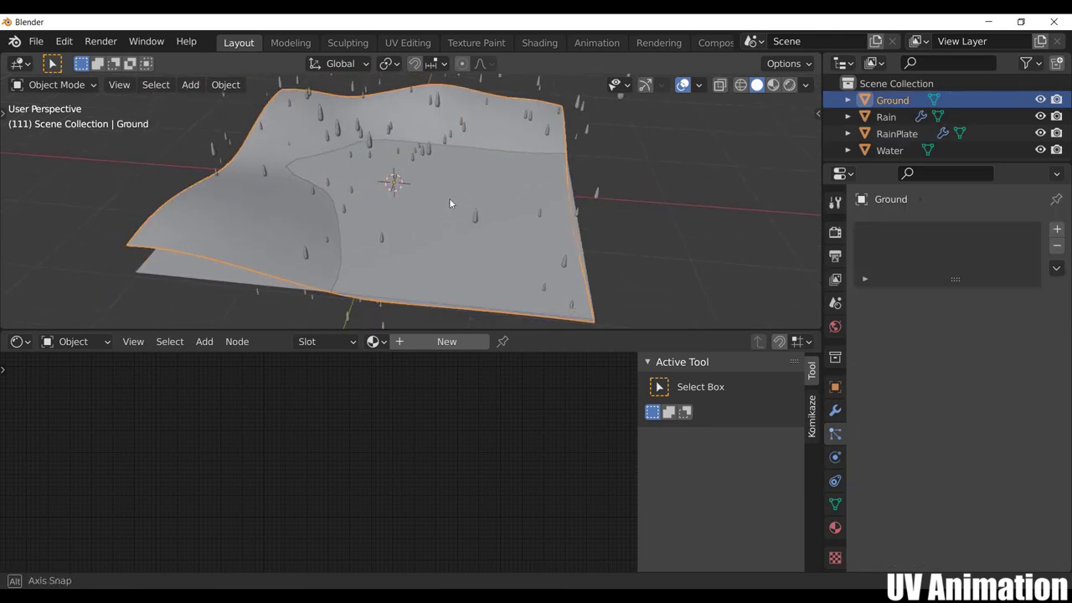
mouse_move(449, 203)
middle_mouse_down()
mouse_move(523, 185)
mouse_move(521, 217)
mouse_move(444, 233)
mouse_move(427, 326)
middle_mouse_up()
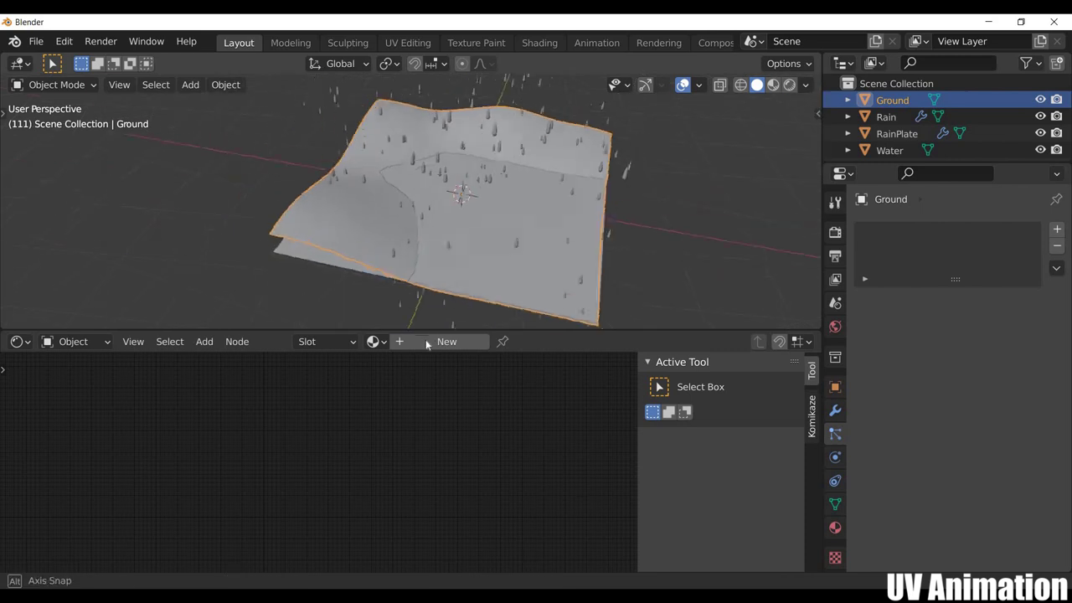
left_click(431, 342)
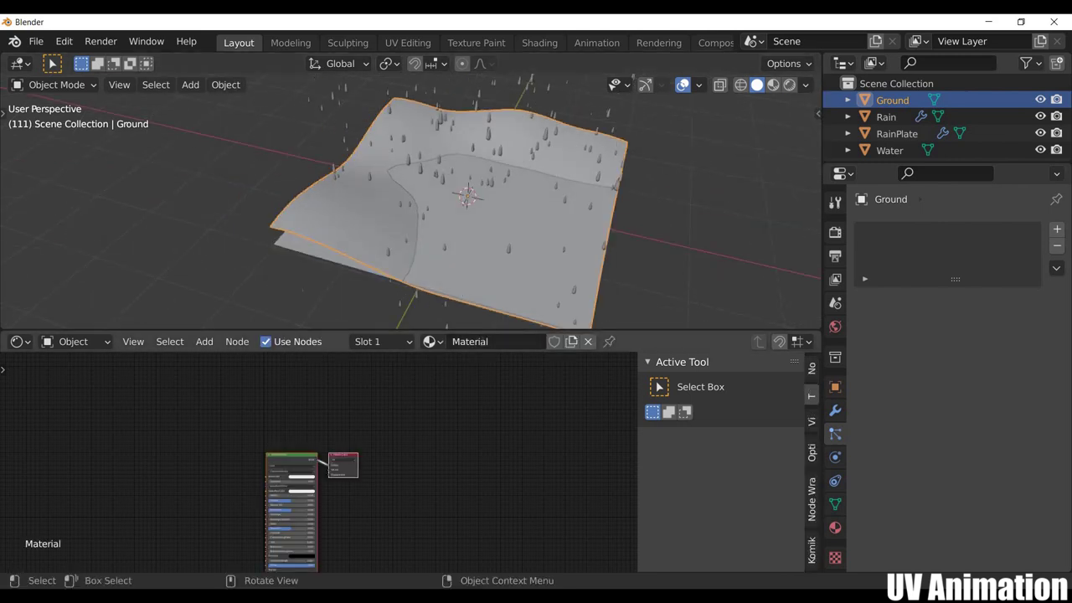
left_click(495, 342)
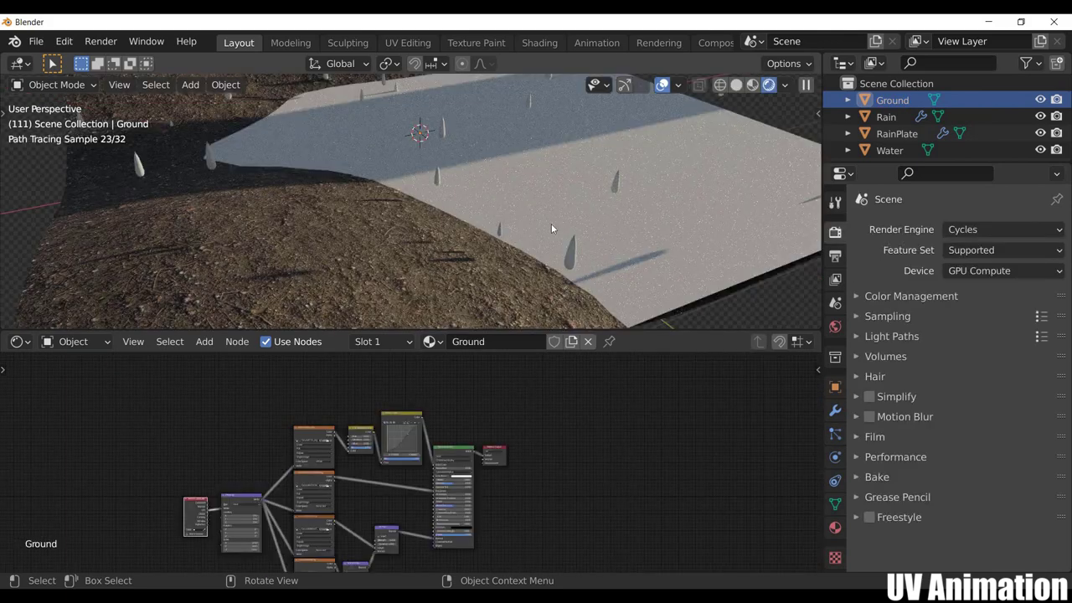
Select the Water plane and lower its Principled BSDF Roughness to near 0
middle_click_drag(524, 236, 305, 192)
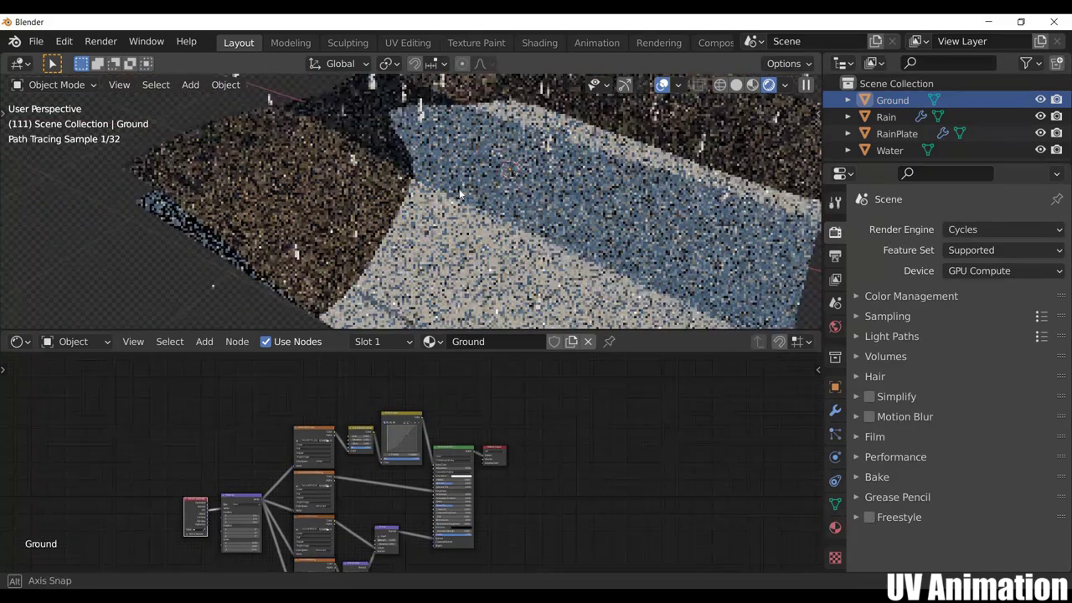
mouse_move(431, 216)
middle_mouse_down()
mouse_move(515, 244)
mouse_move(469, 251)
mouse_move(436, 277)
middle_mouse_up()
left_click(469, 252)
scroll(461, 428, "up", 1)
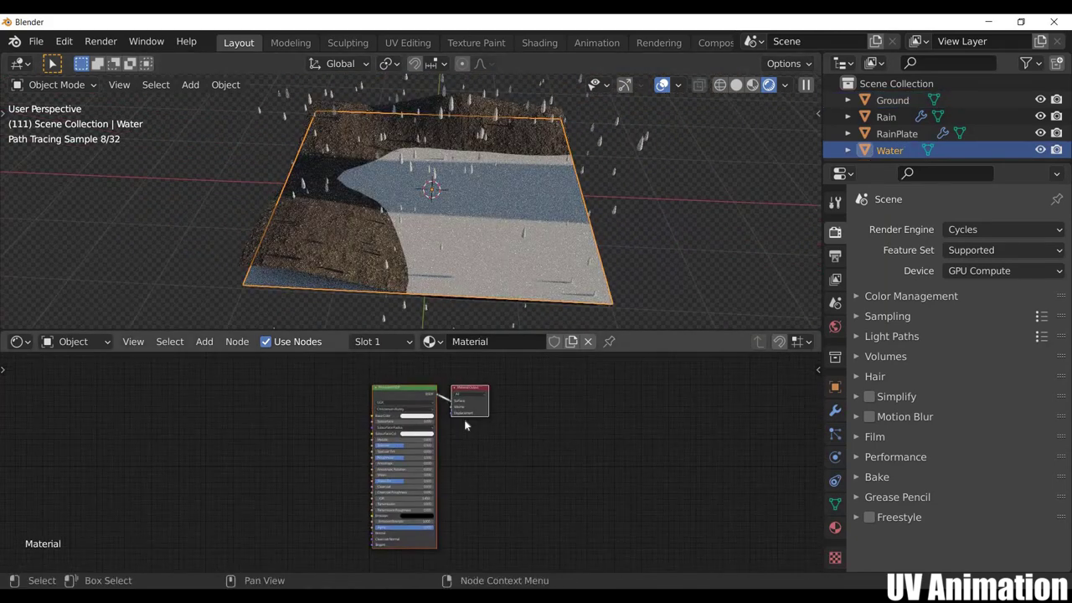
scroll(465, 423, "up", 2)
scroll(465, 436, "up", 1)
scroll(467, 449, "up", 2)
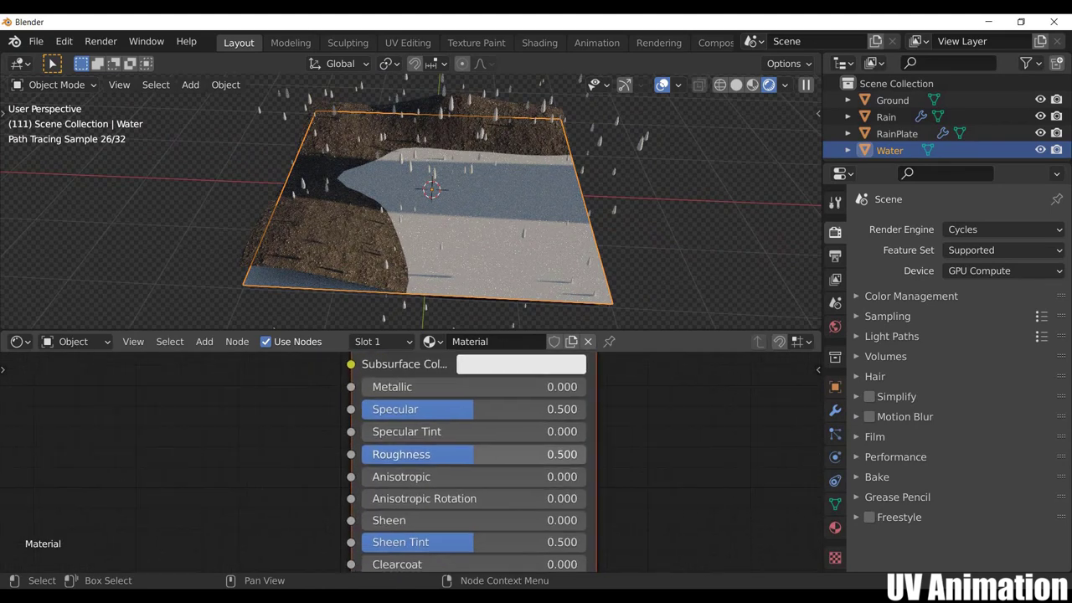
left_click_drag(466, 453, 366, 454)
left_click(471, 456)
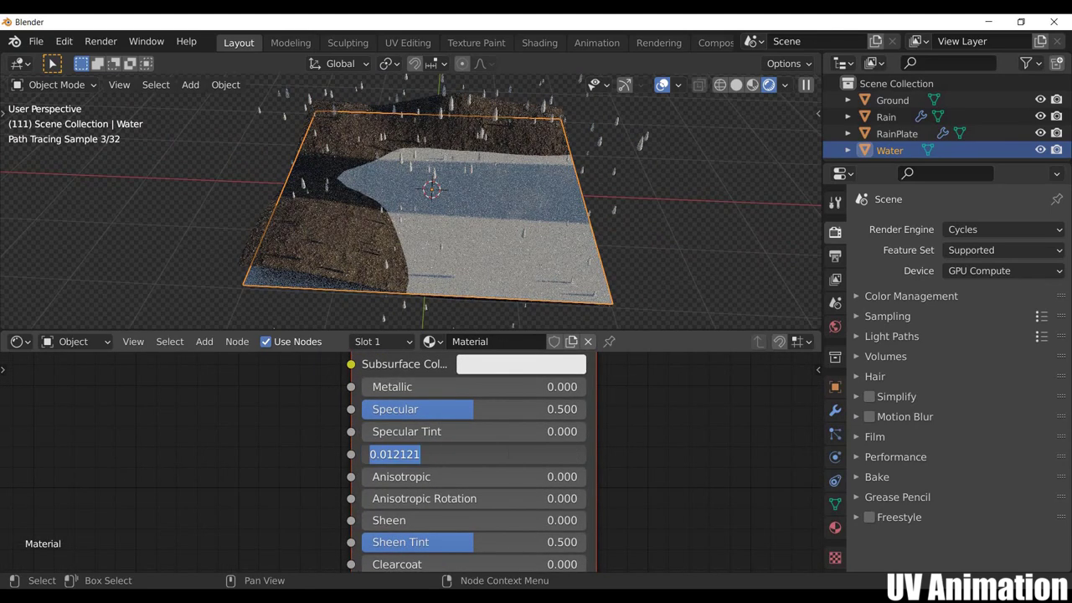
type("0.000")
key("Return")
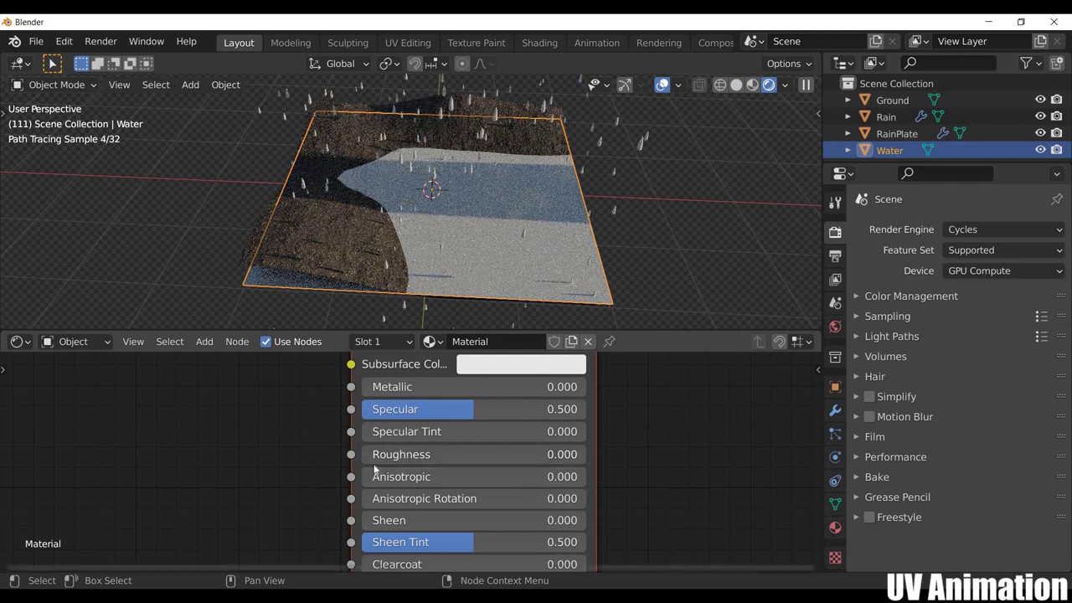
Raise the water's Transmission to 1.000 and view the reflective surface from low
mouse_move(390, 567)
middle_mouse_down()
mouse_move(354, 530)
mouse_move(353, 507)
middle_mouse_up()
left_click_drag(353, 500, 547, 501)
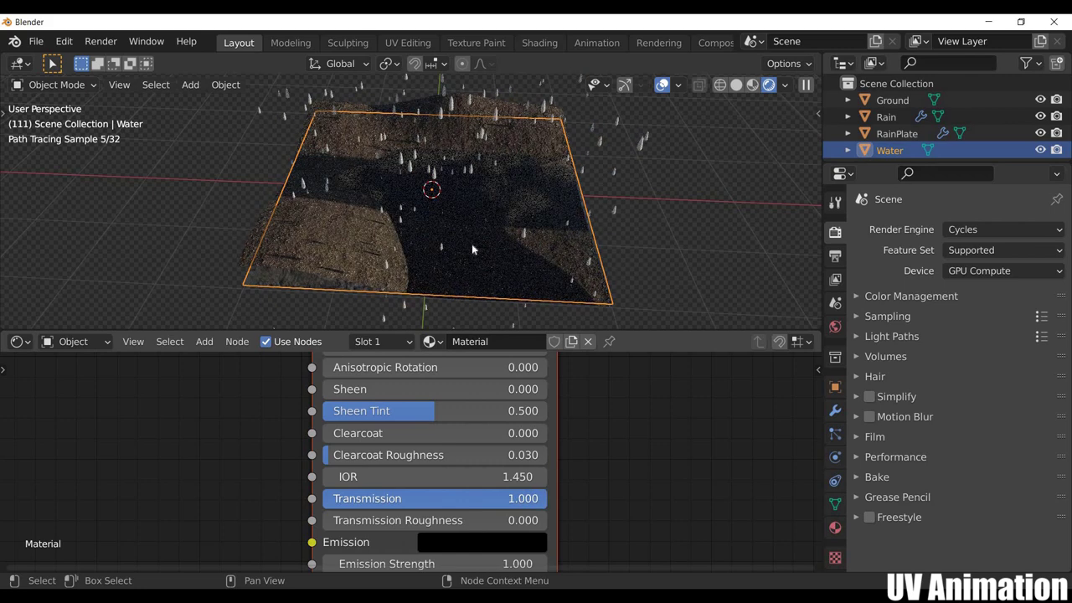
mouse_move(431, 279)
middle_mouse_down()
mouse_move(439, 235)
mouse_move(455, 214)
mouse_move(461, 226)
mouse_move(549, 216)
middle_mouse_up()
scroll(469, 234, "up", 2)
scroll(482, 243, "up", 3)
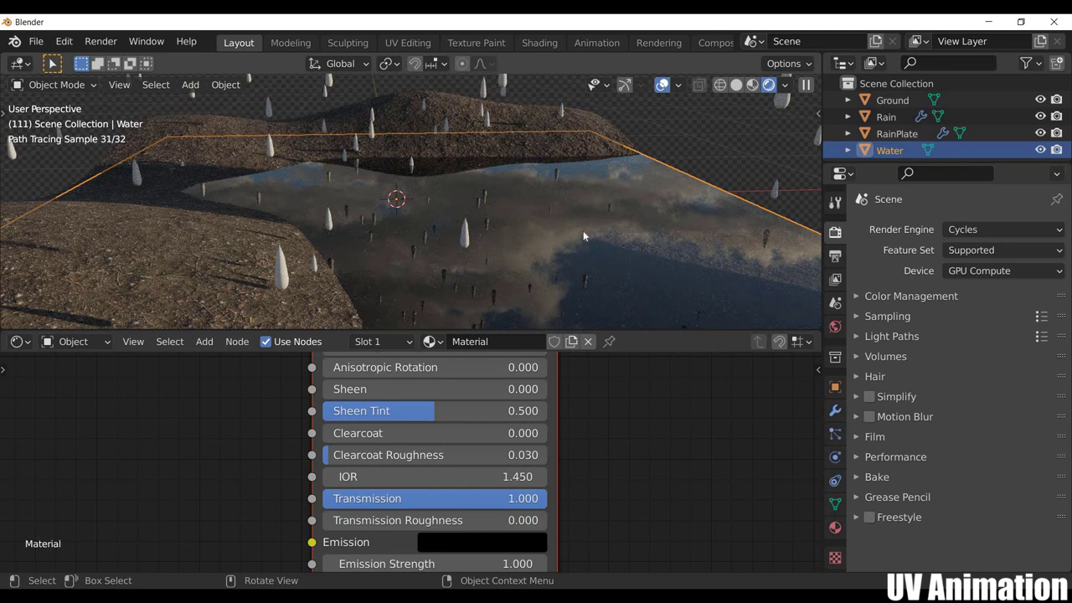
middle_click_drag(585, 203, 519, 199)
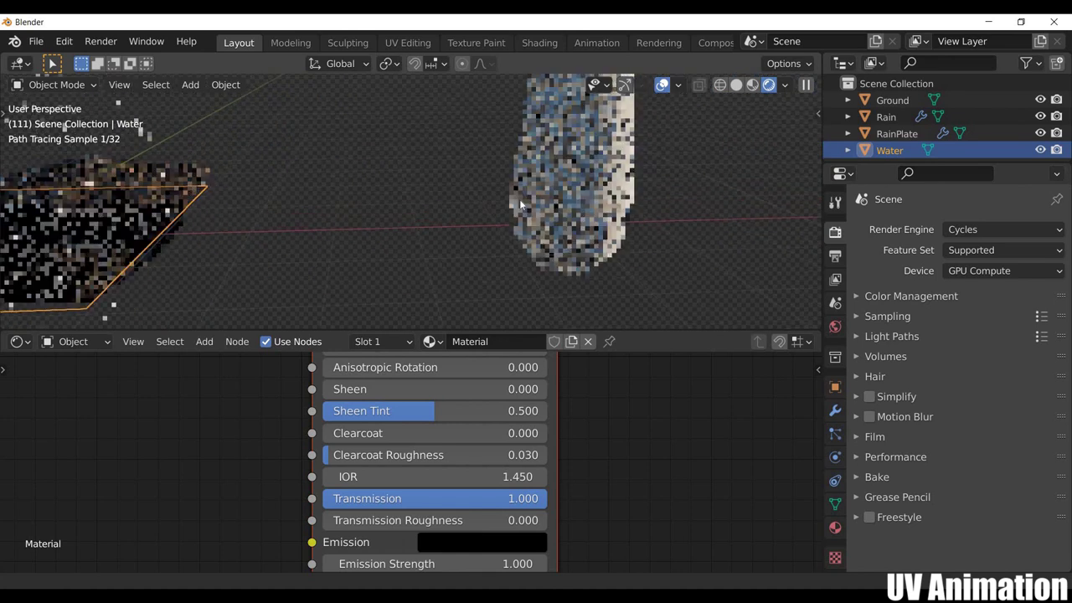
Assign the existing glassy material to the Rain drop and rename it Water
left_click(520, 201)
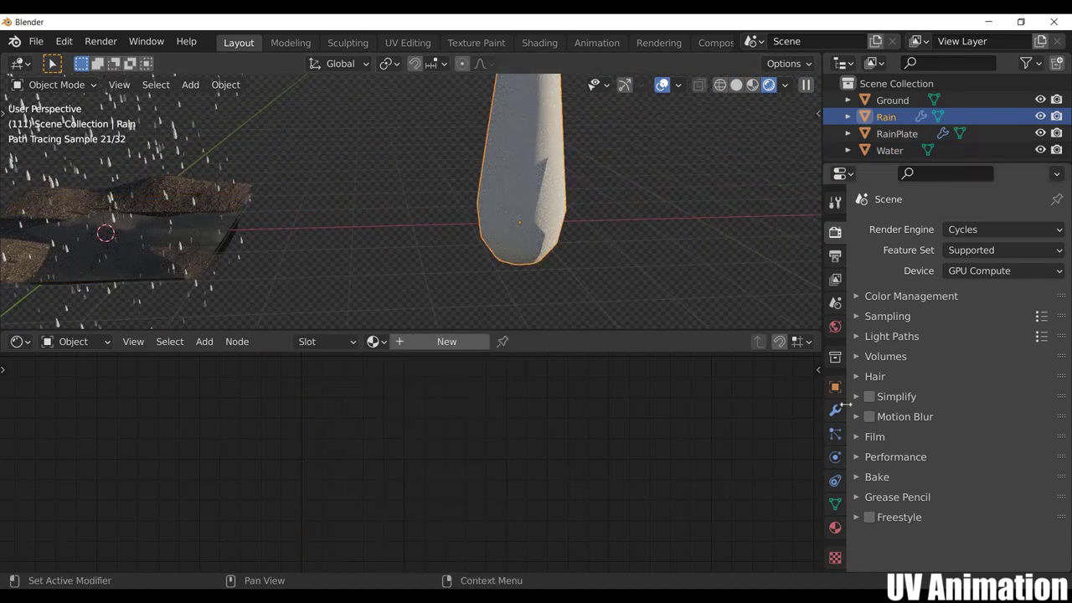
left_click(835, 527)
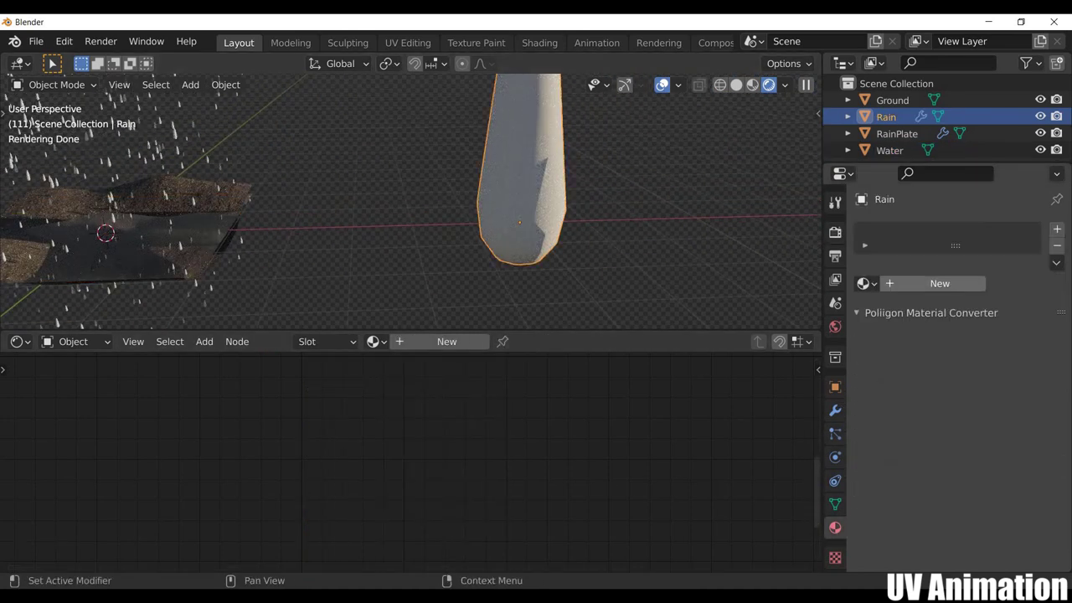
left_click(865, 283)
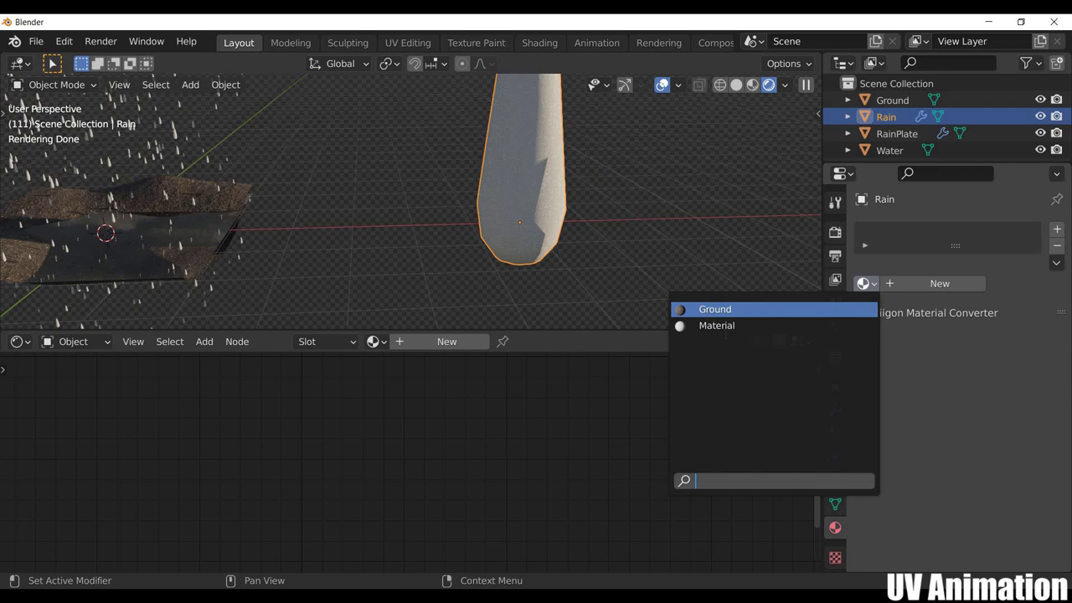
key("Return")
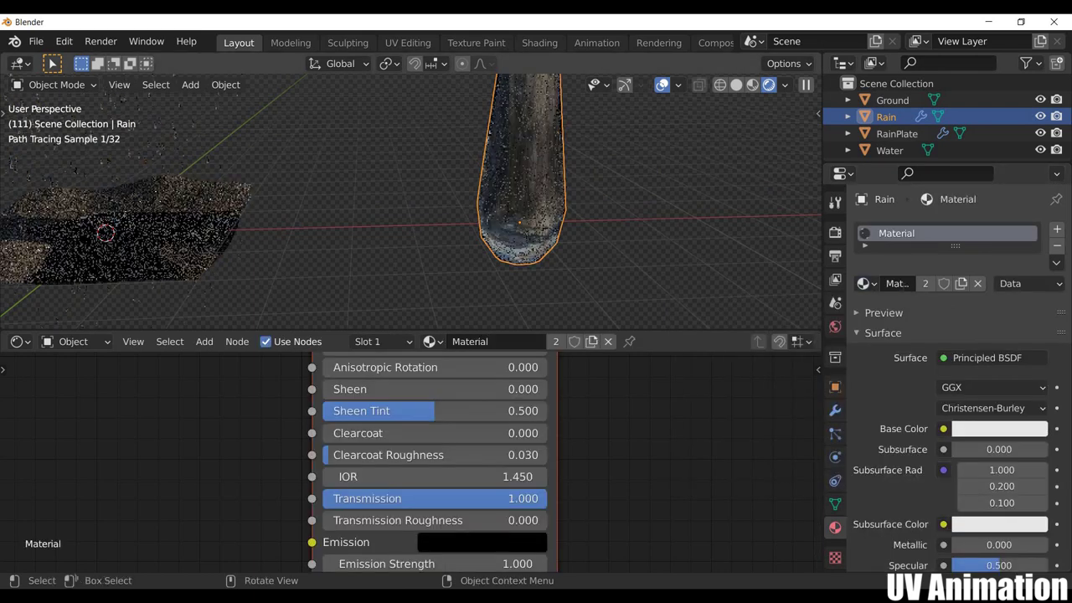
double_click(894, 283)
type("Wa")
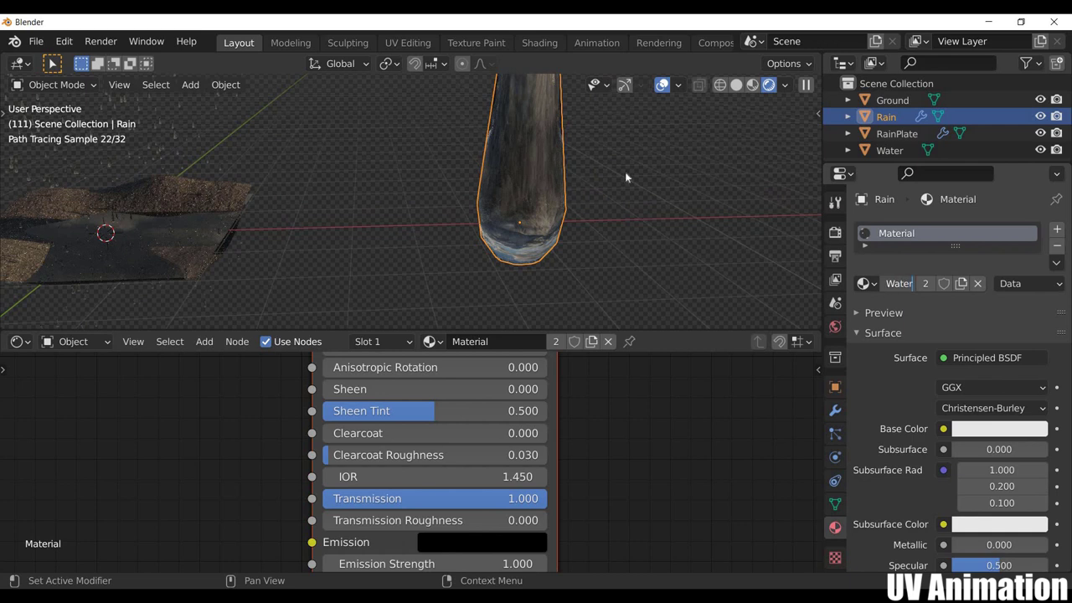
key("Return")
middle_click_drag(493, 259, 543, 209)
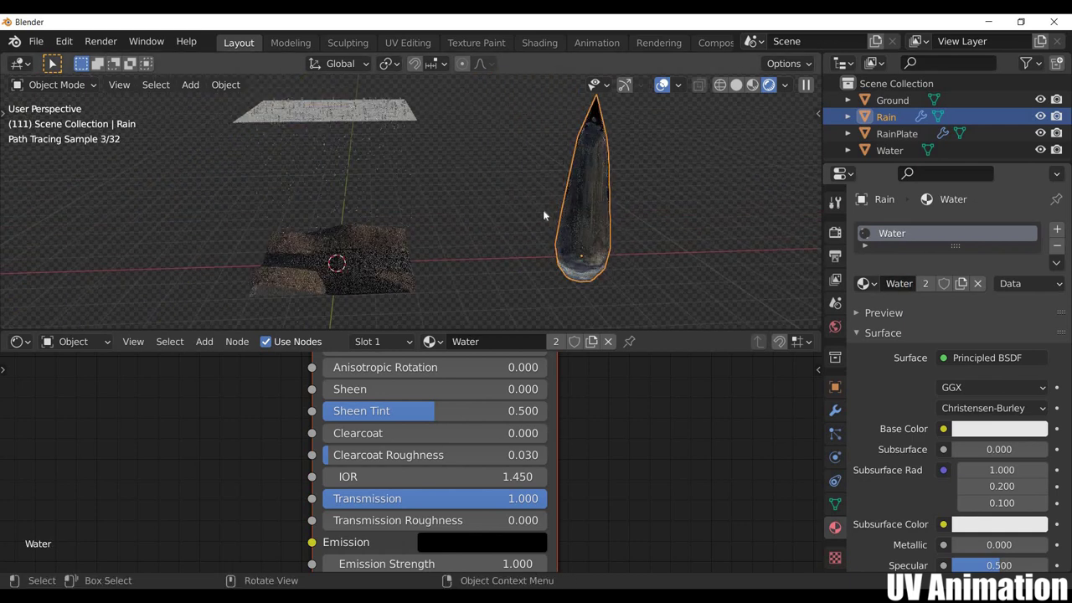
Switch the viewport to solid shading and change the node editor into a Timeline
key("z")
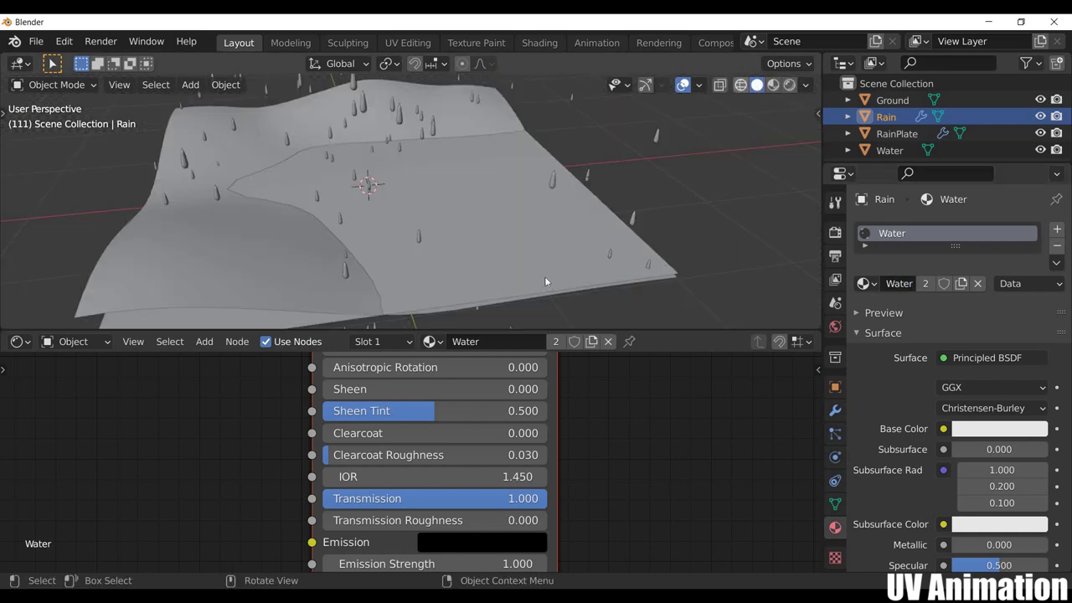
scroll(528, 294, "down", 3)
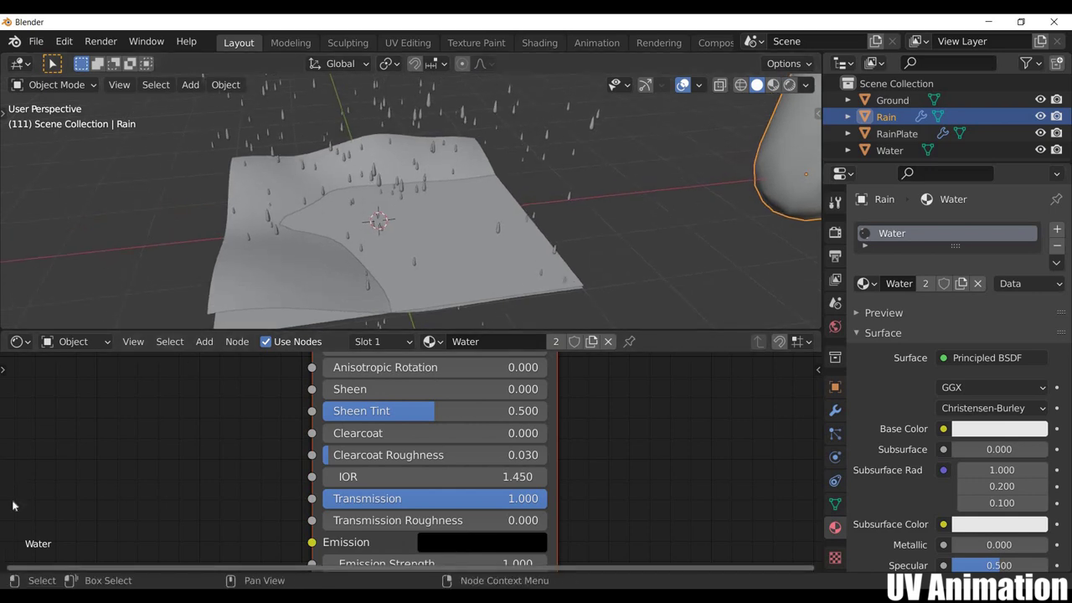
left_click(17, 341)
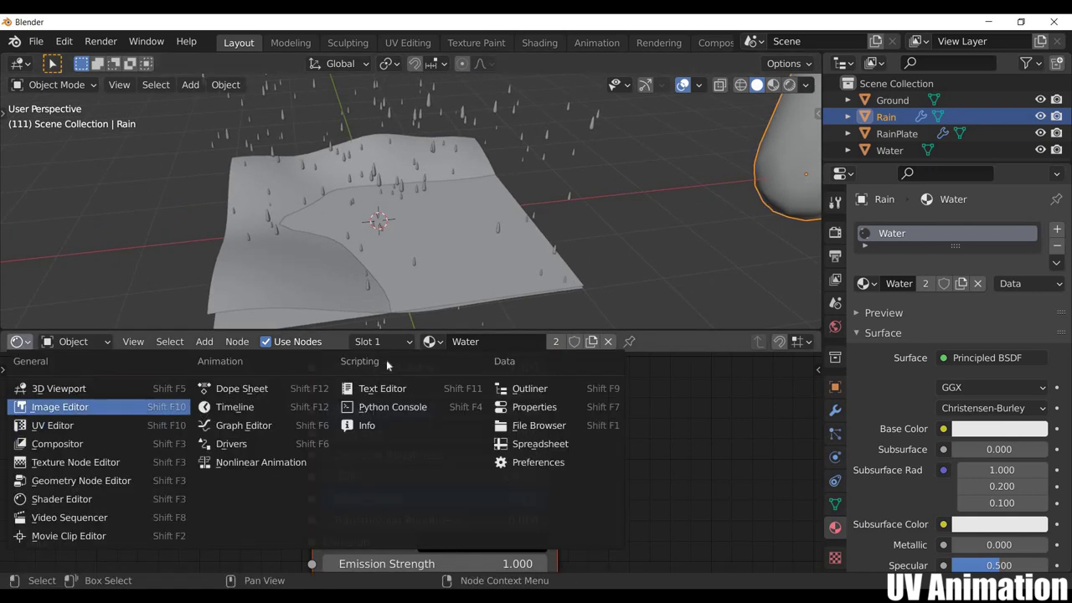
left_click(248, 397)
Play the rain animation, stop it, rewind to the first frame, and select RainPlate
left_click(427, 343)
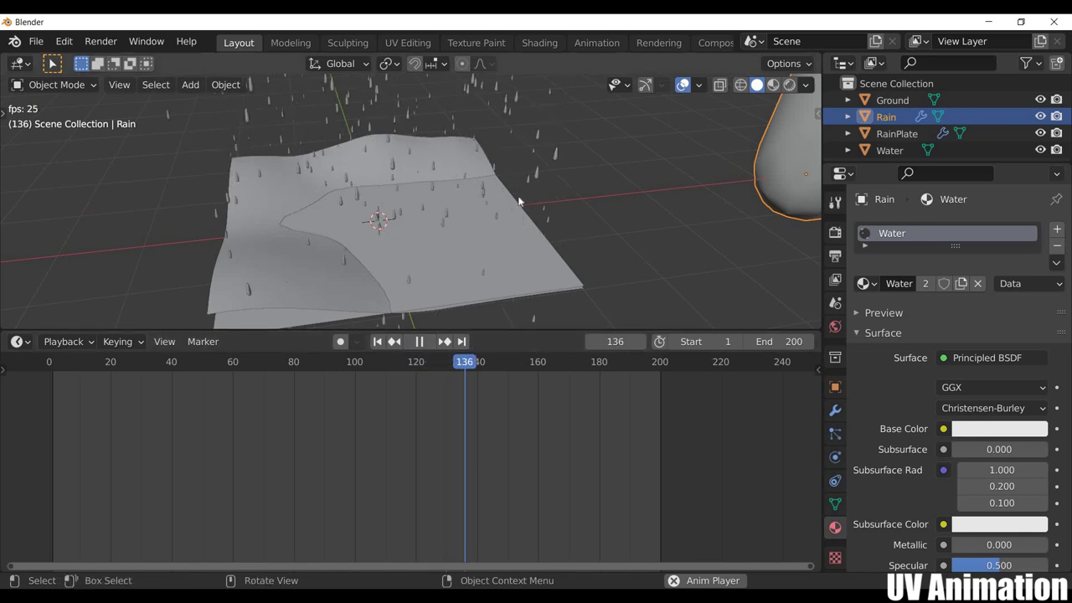
mouse_move(498, 242)
middle_mouse_down()
mouse_move(304, 244)
mouse_move(398, 244)
middle_mouse_up()
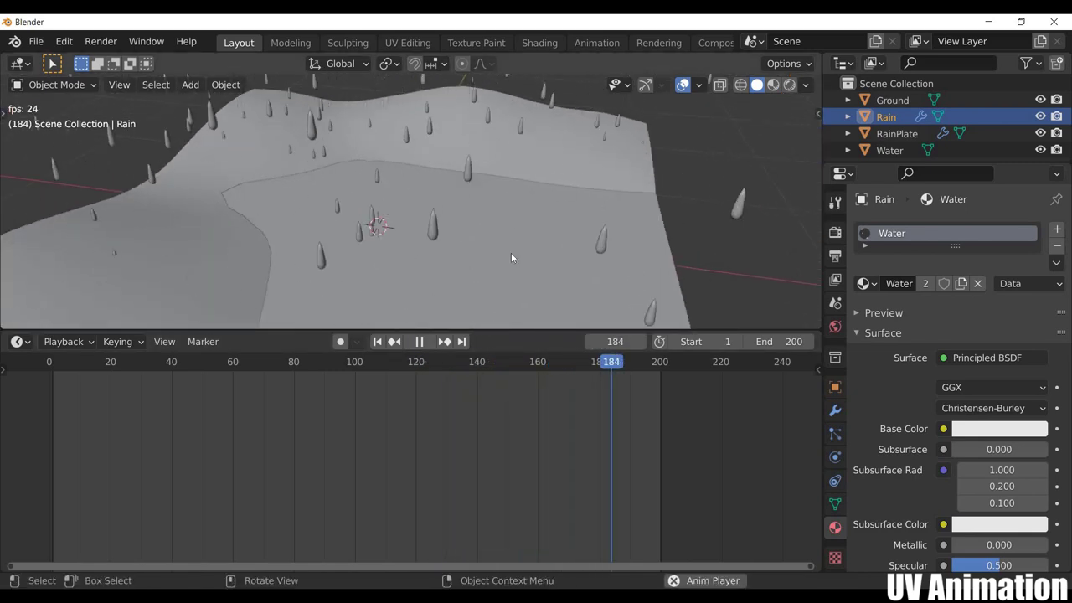
mouse_move(457, 217)
middle_mouse_down()
mouse_move(441, 233)
mouse_move(362, 229)
mouse_move(417, 237)
mouse_move(407, 258)
mouse_move(420, 274)
middle_mouse_up()
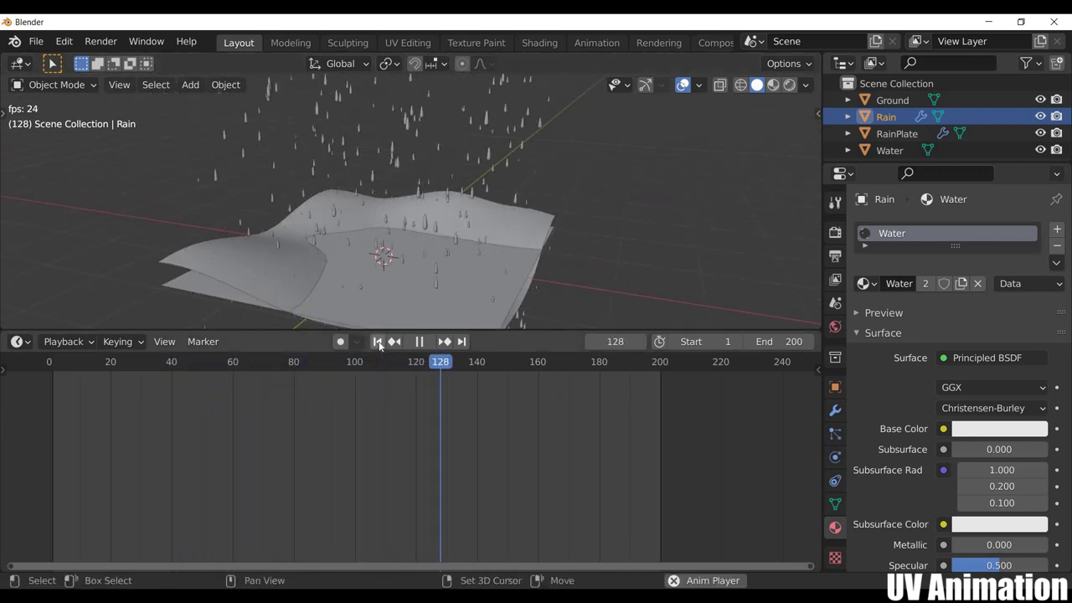
left_click(420, 341)
left_click(378, 342)
scroll(448, 257, "down", 3)
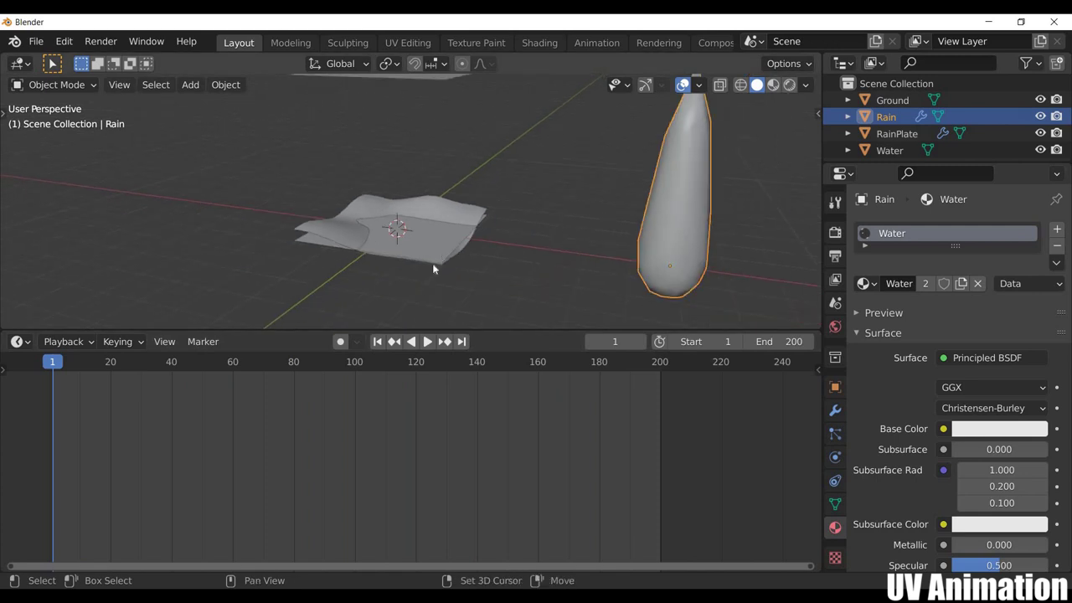
scroll(432, 263, "down", 2)
scroll(494, 271, "up", 1)
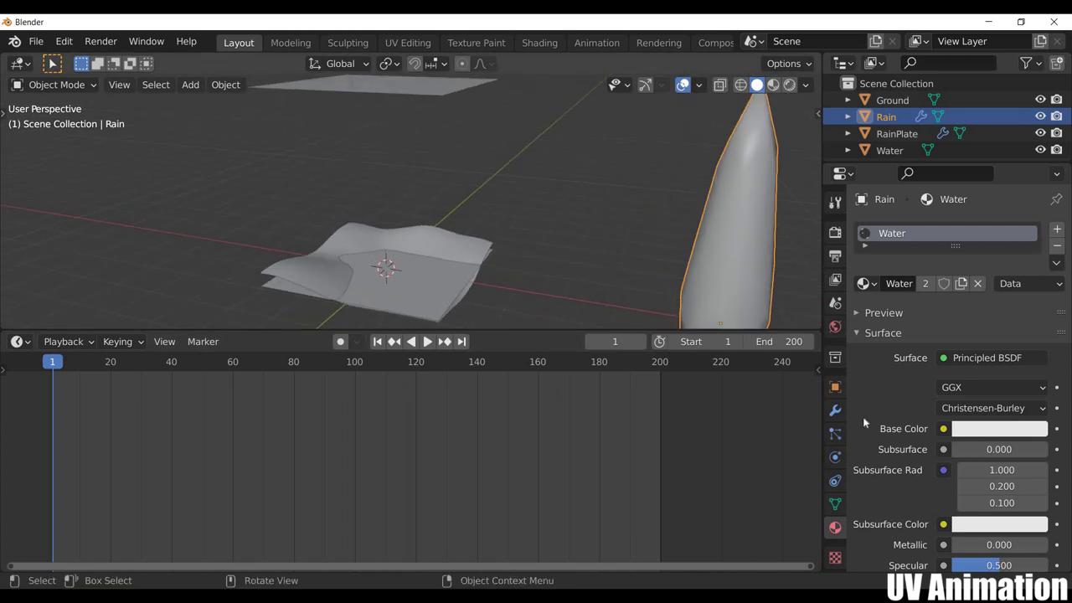
left_click(422, 90)
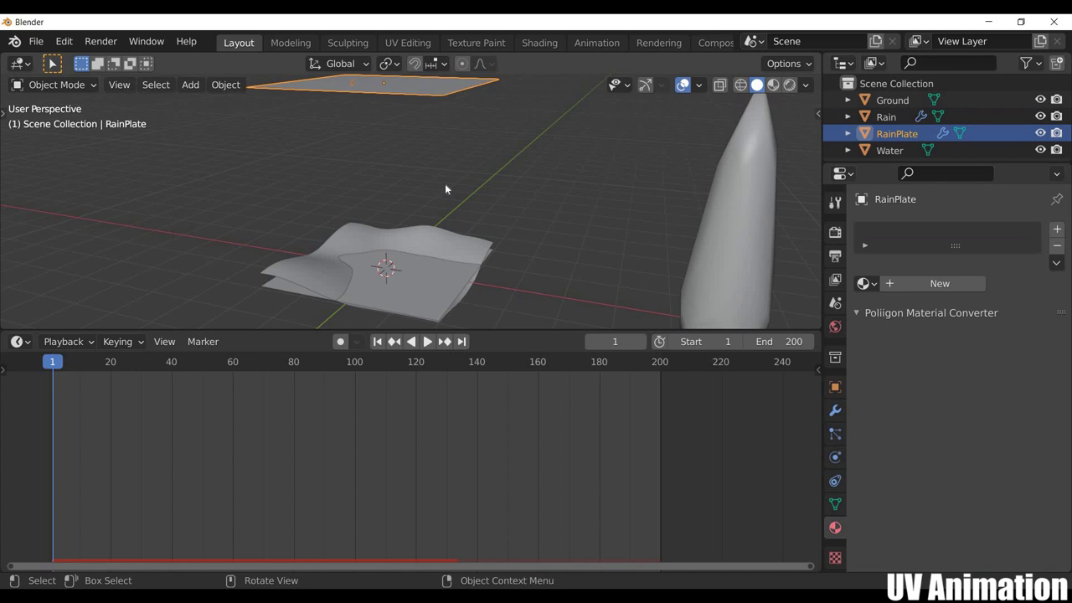
Add Dynamic Paint to RainPlate with type Brush and create its brush settings
left_click(838, 460)
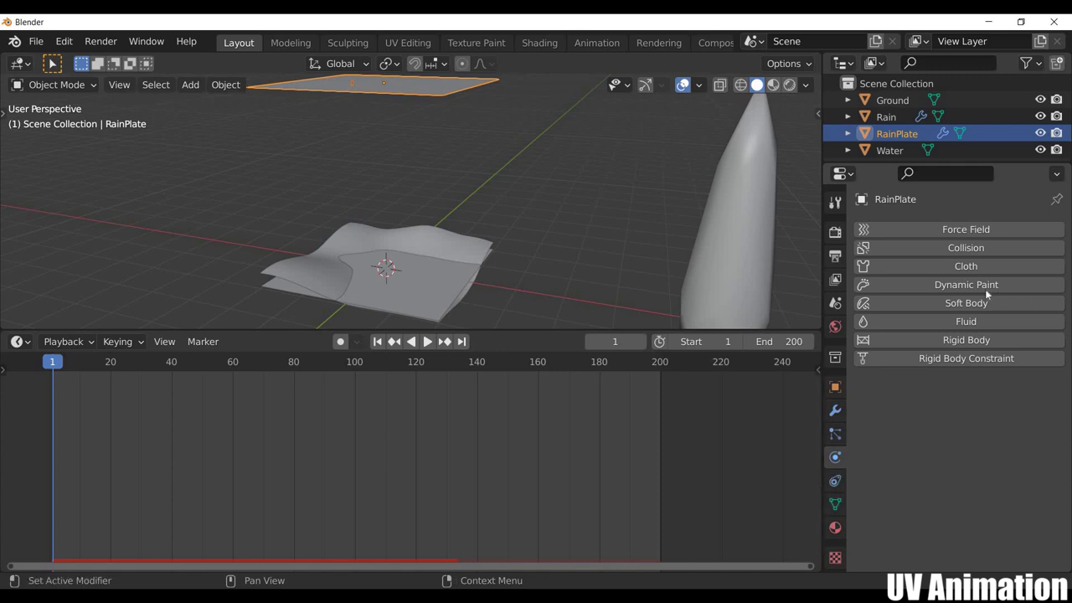
left_click(941, 286)
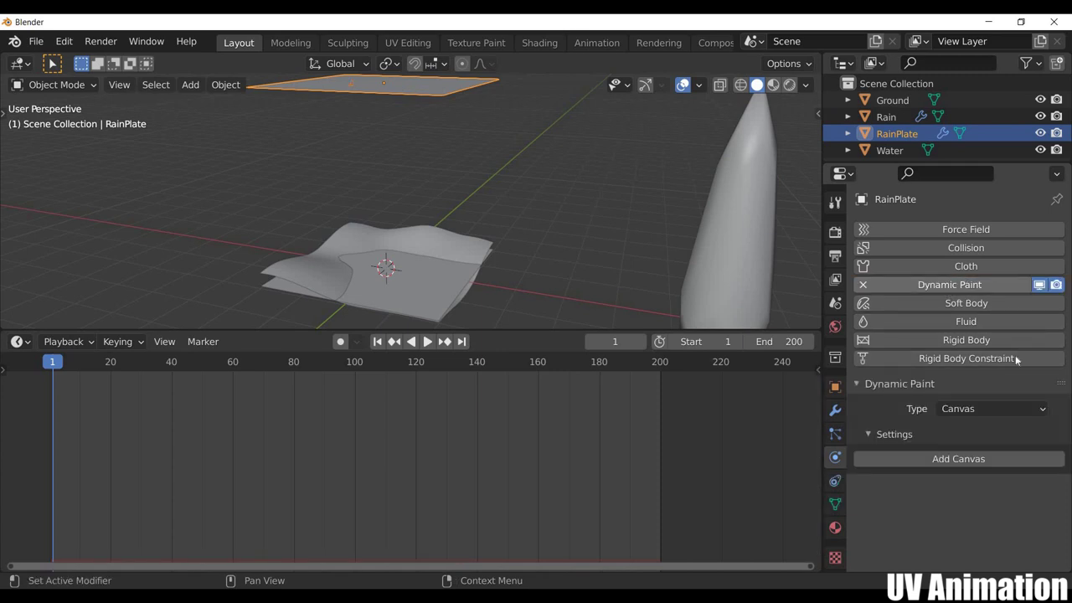
left_click(985, 410)
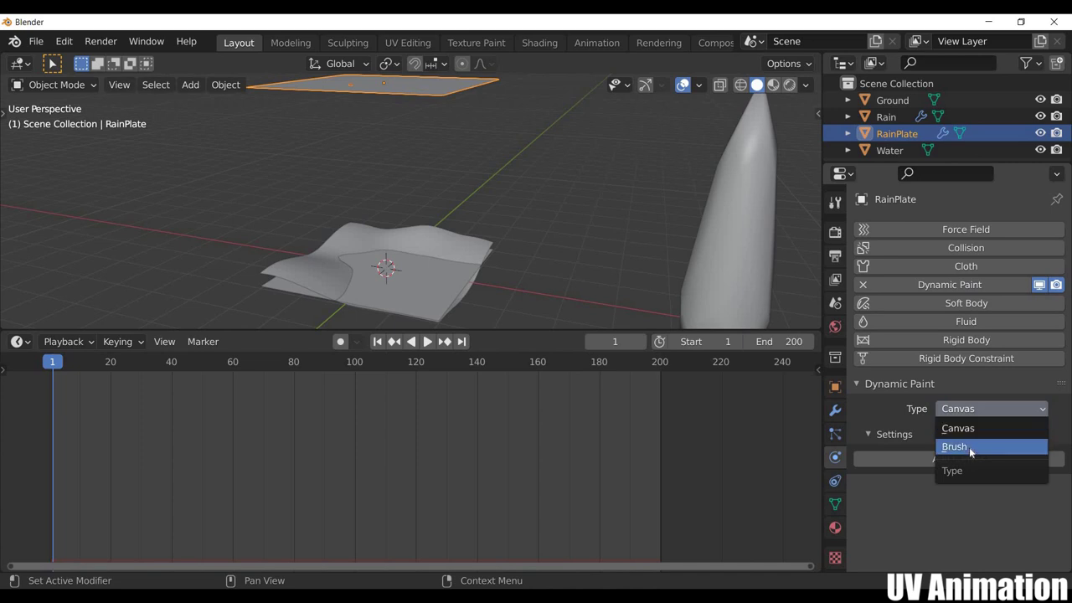
key("Return")
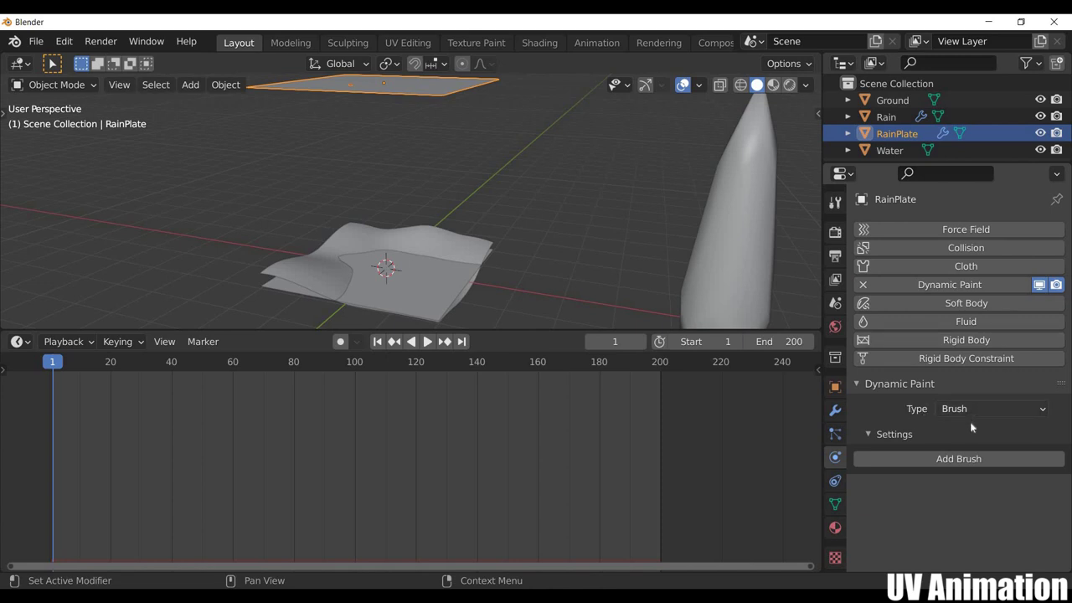
left_click(971, 459)
Set the brush's paint source to Particle System using the Rain particles
scroll(980, 457, "down", 2)
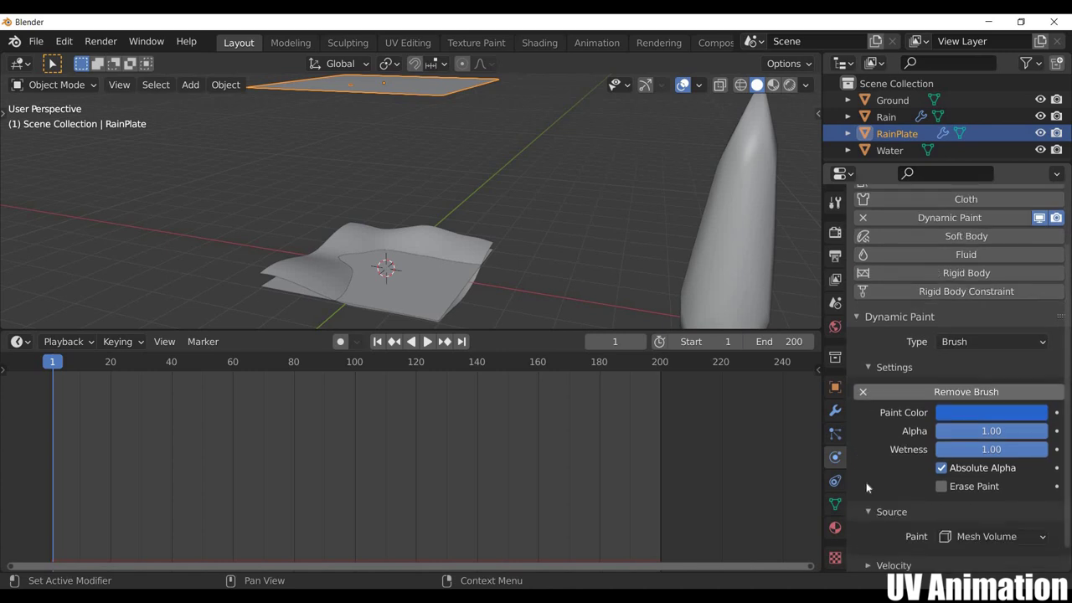
scroll(982, 456, "down", 1)
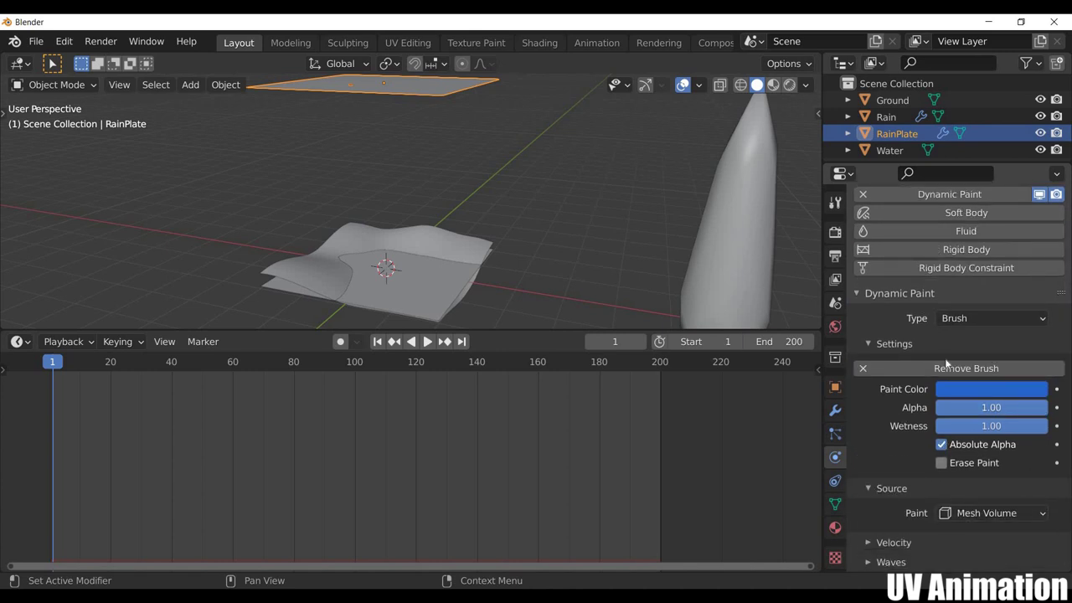
left_click(1002, 513)
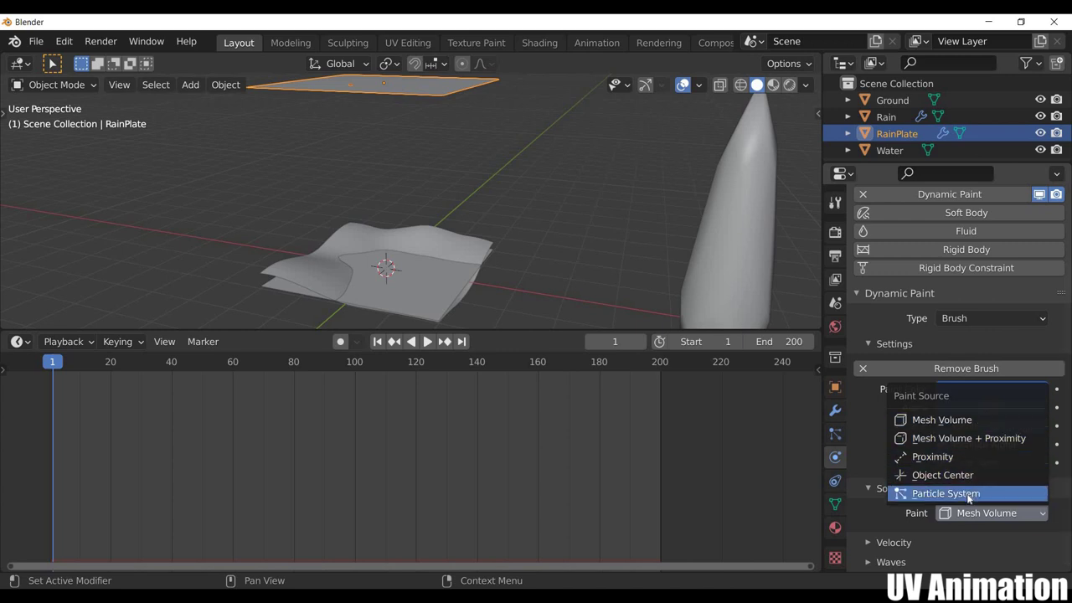
key("Return")
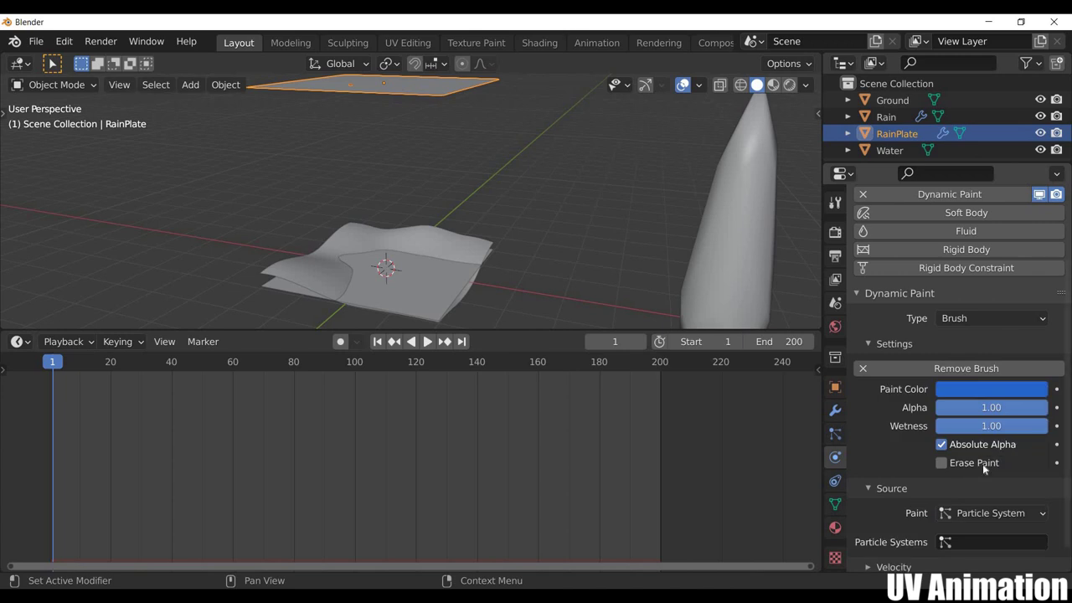
scroll(963, 478, "down", 1)
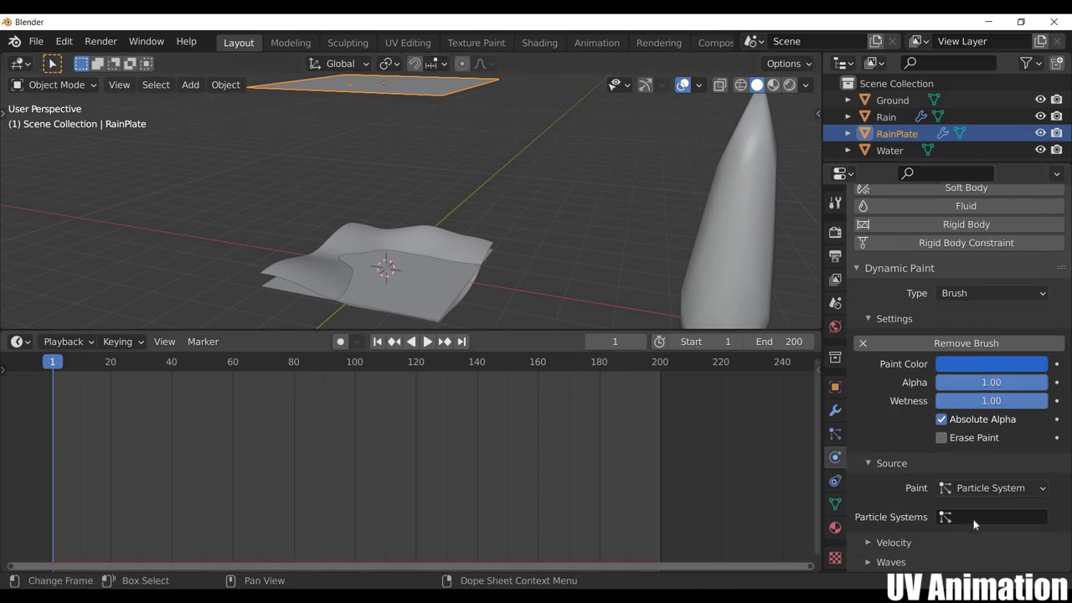
left_click(963, 517)
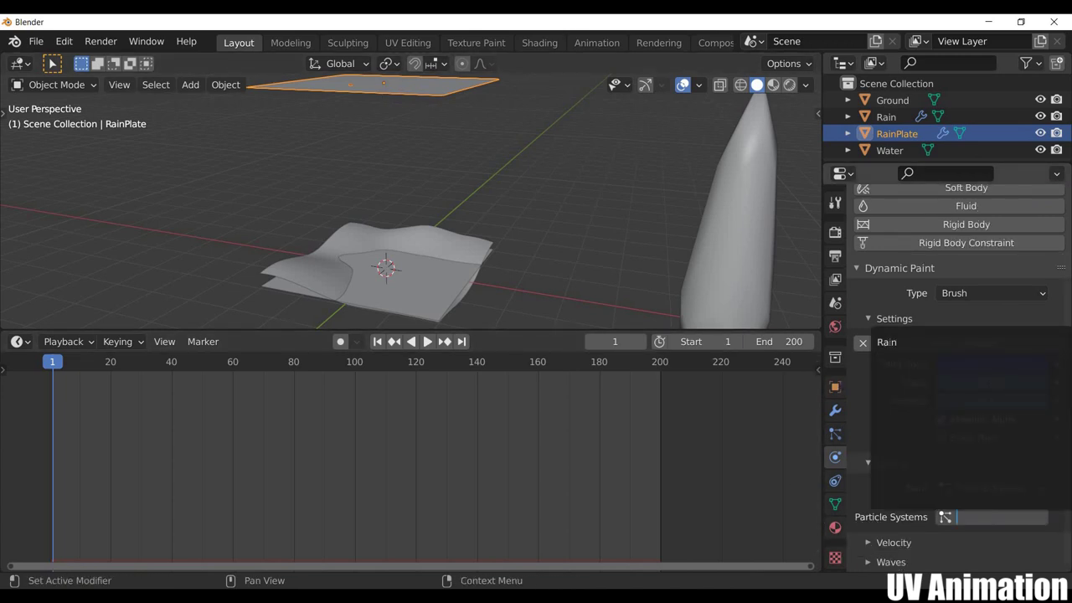
key("Return")
scroll(943, 495, "down", 1)
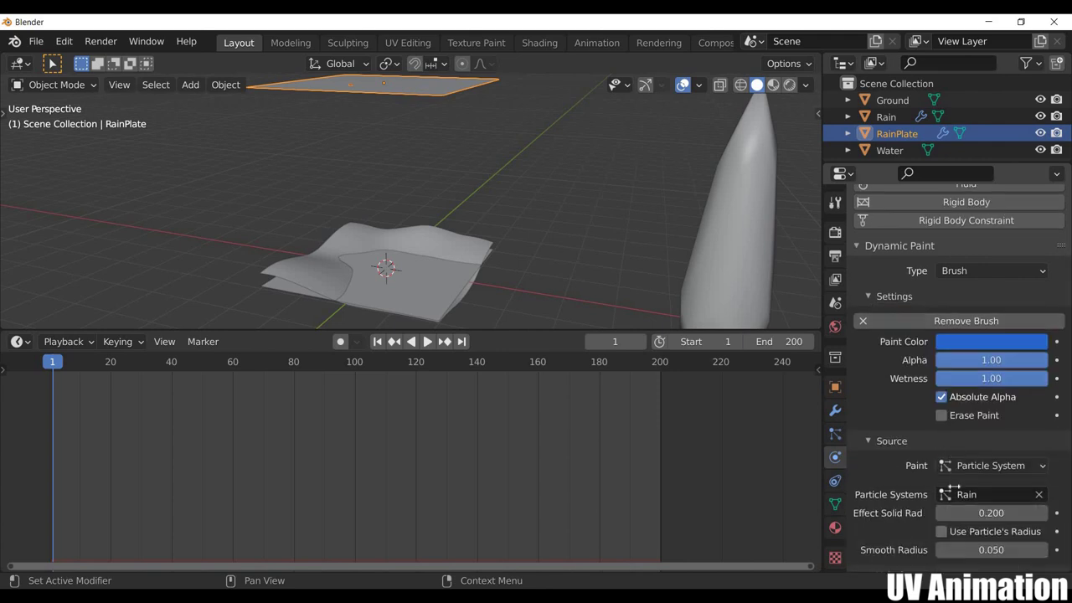
scroll(901, 490, "down", 1)
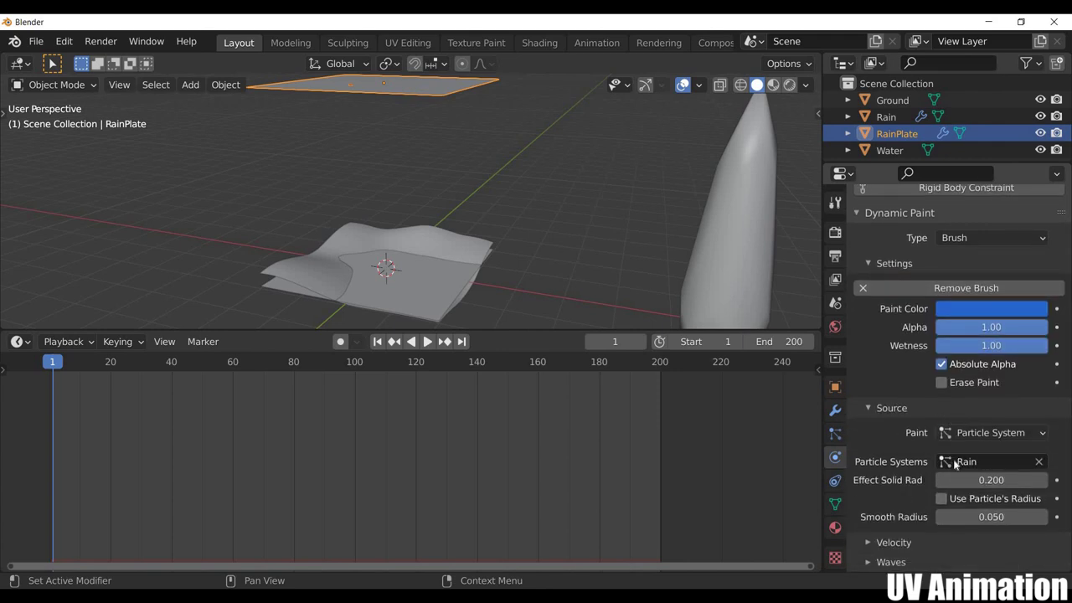
scroll(1016, 439, "up", 7)
scroll(971, 458, "down", 6)
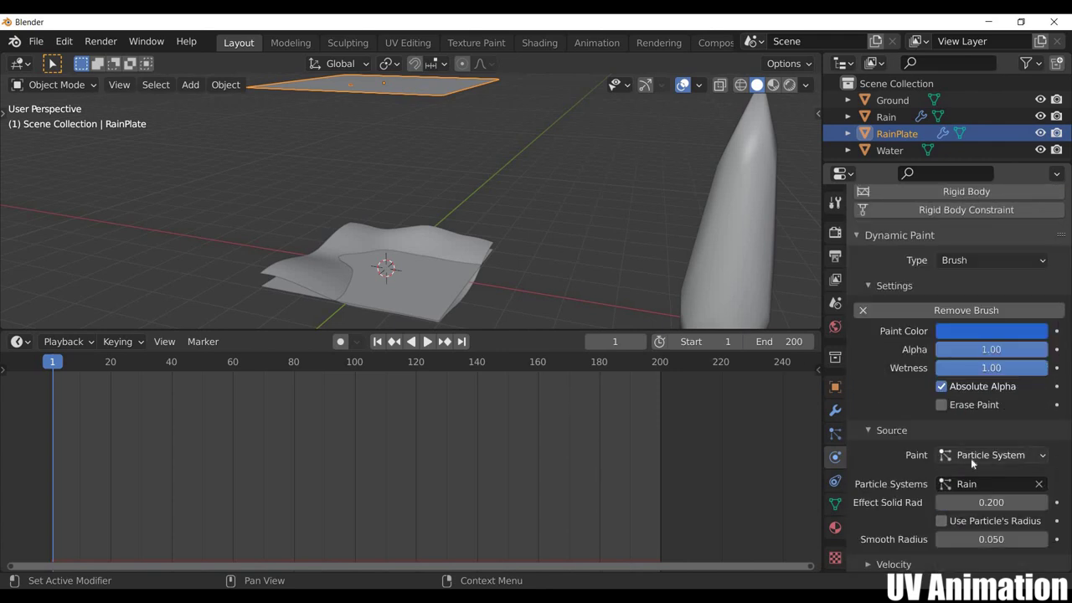
left_click(296, 268)
middle_click_drag(447, 266, 513, 206)
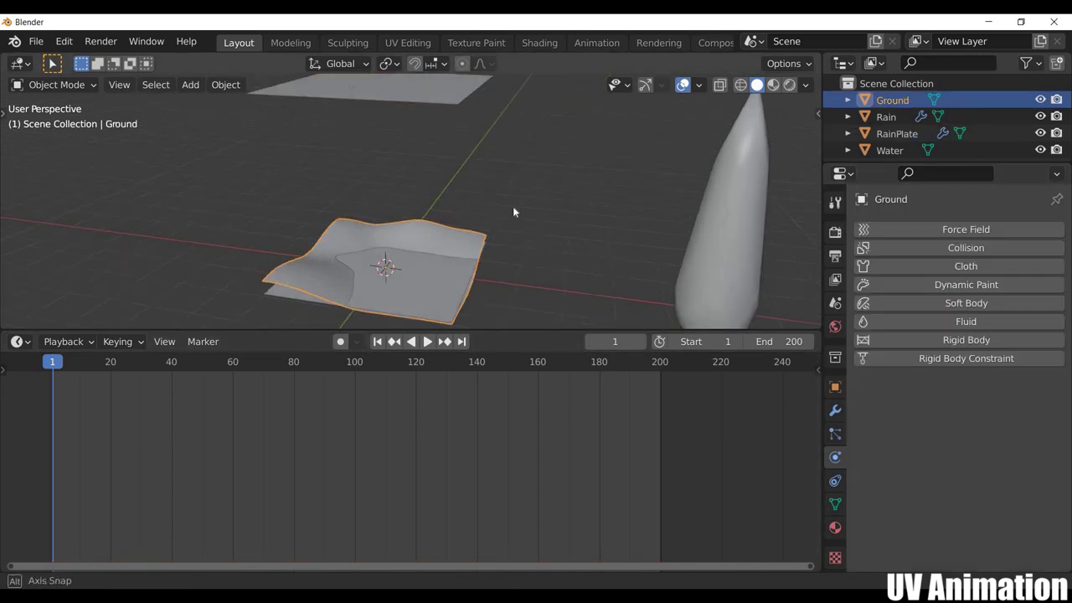
scroll(515, 243, "up", 5)
scroll(519, 226, "down", 2)
scroll(536, 205, "up", 2)
scroll(542, 212, "down", 4)
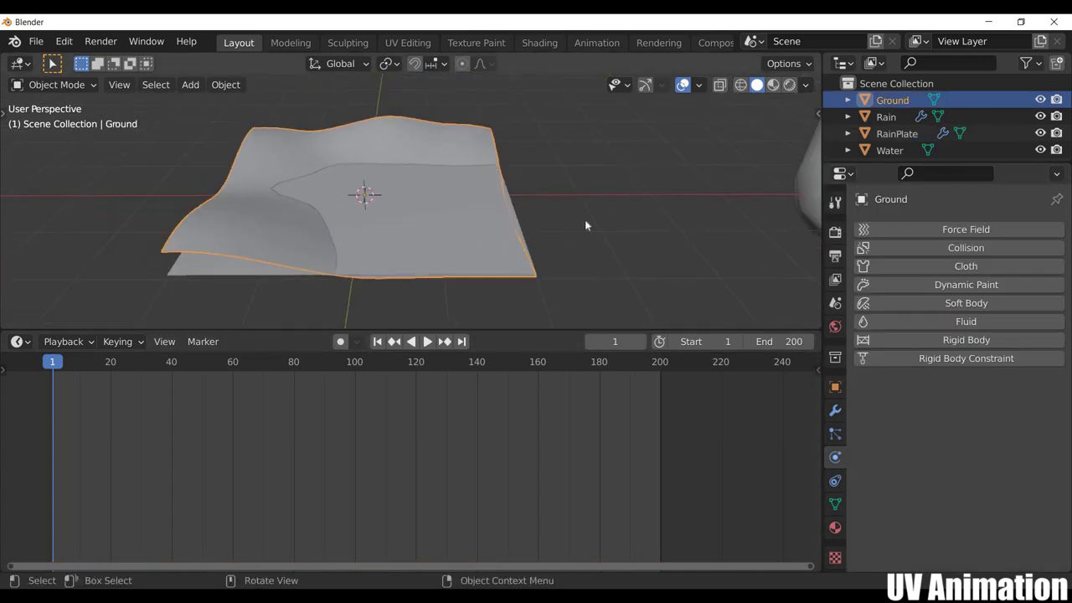
middle_click_drag(585, 220, 592, 207)
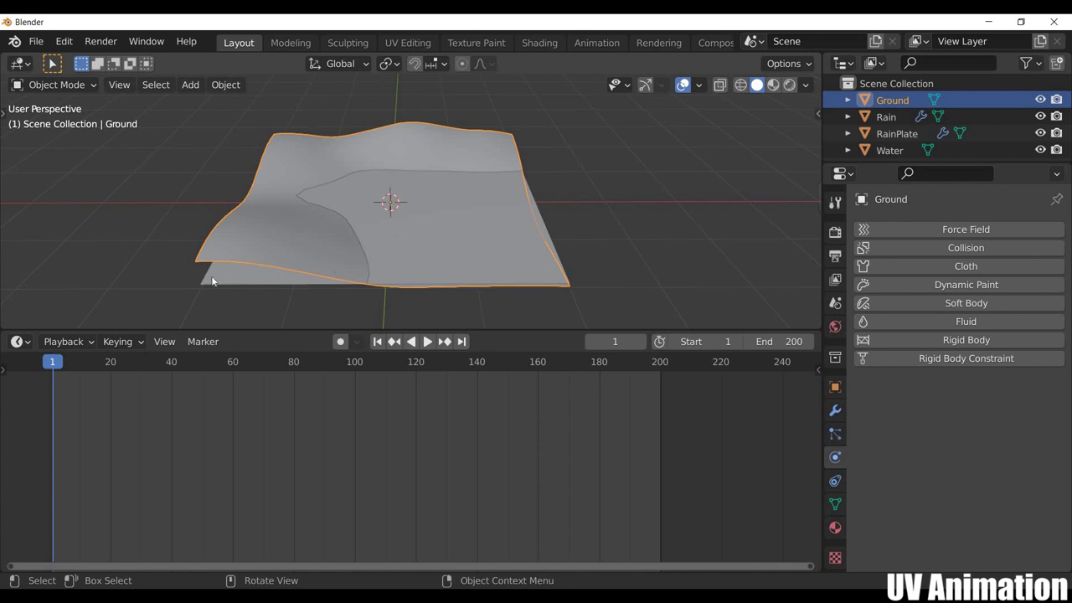
left_click(261, 282)
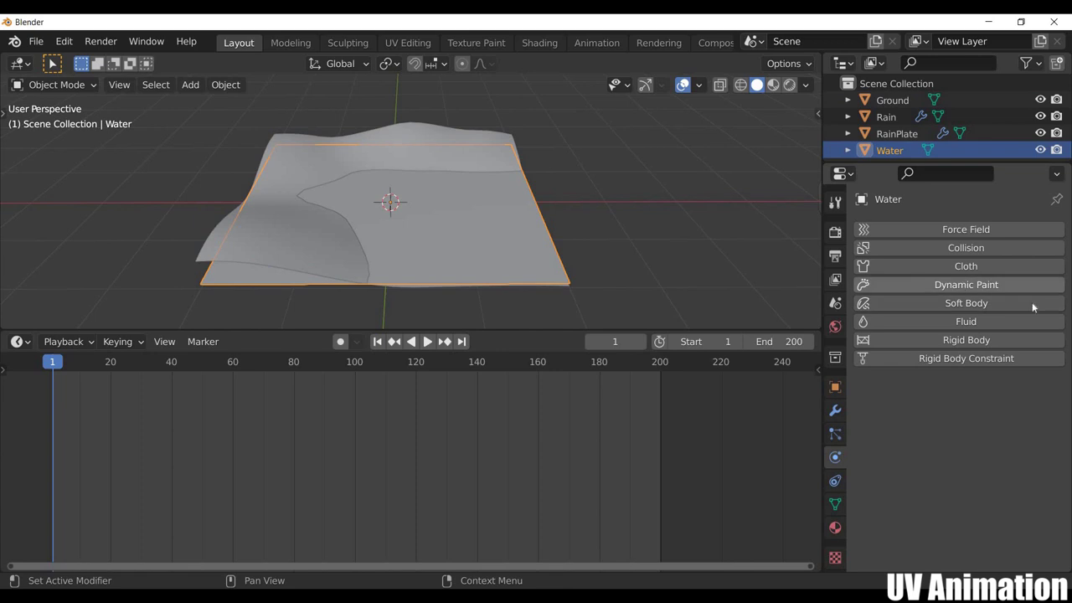
Make Water a Dynamic Paint canvas with Vertex format and Anti-Aliasing enabled
left_click(964, 285)
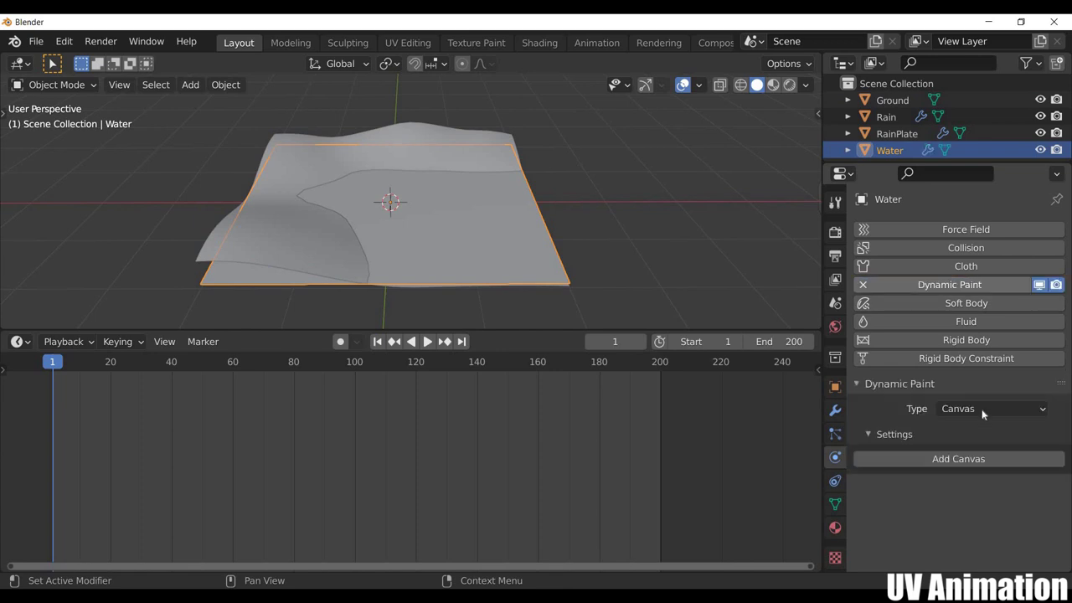
left_click(974, 453)
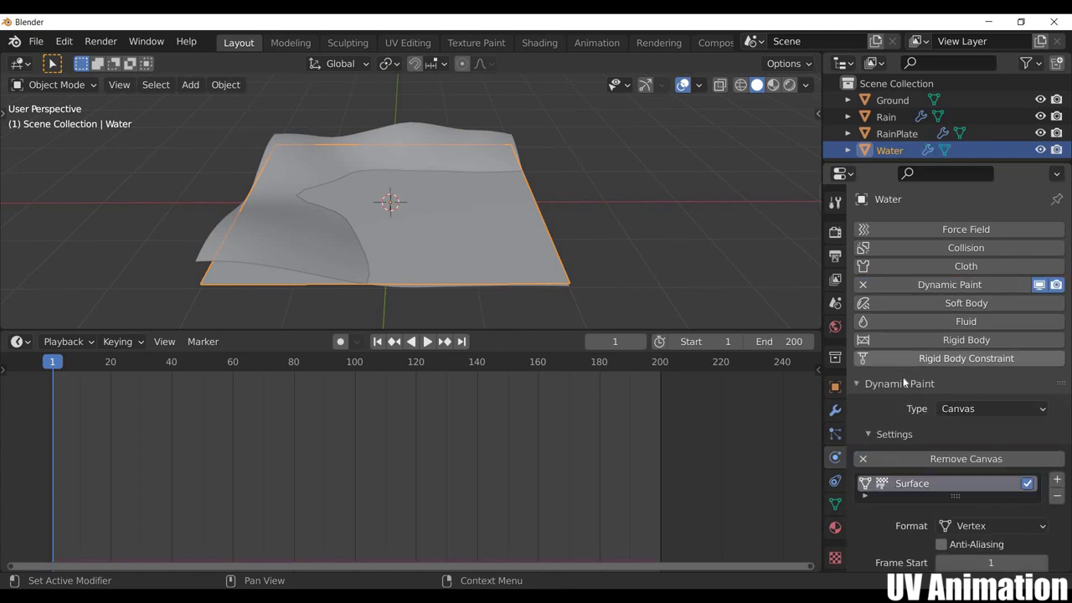
scroll(904, 383, "down", 2)
scroll(914, 355, "down", 3)
scroll(914, 355, "down", 2)
scroll(985, 306, "up", 1)
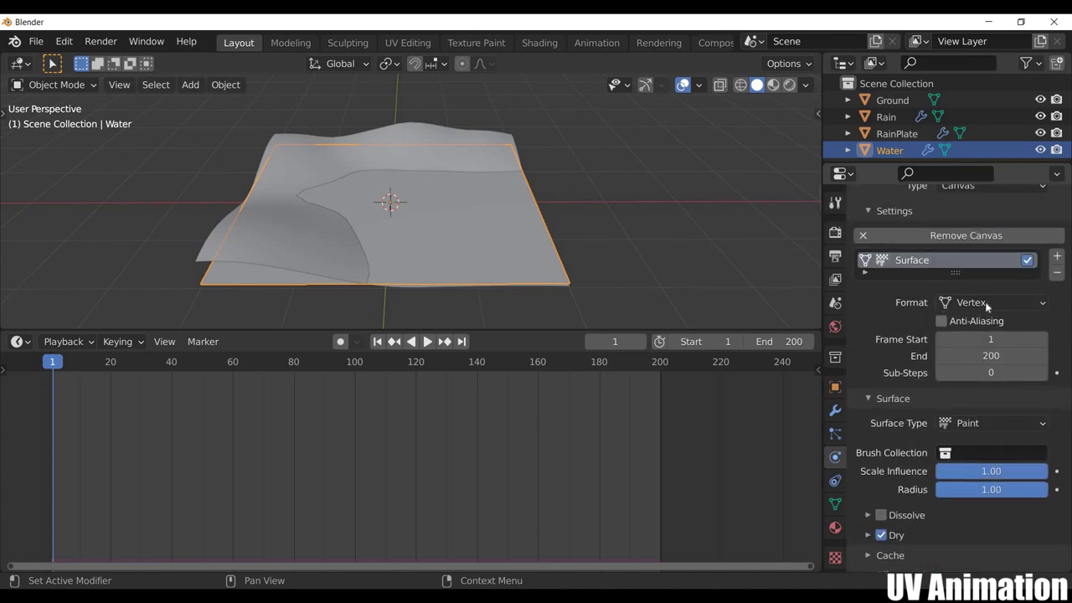
left_click(985, 303)
left_click(943, 322)
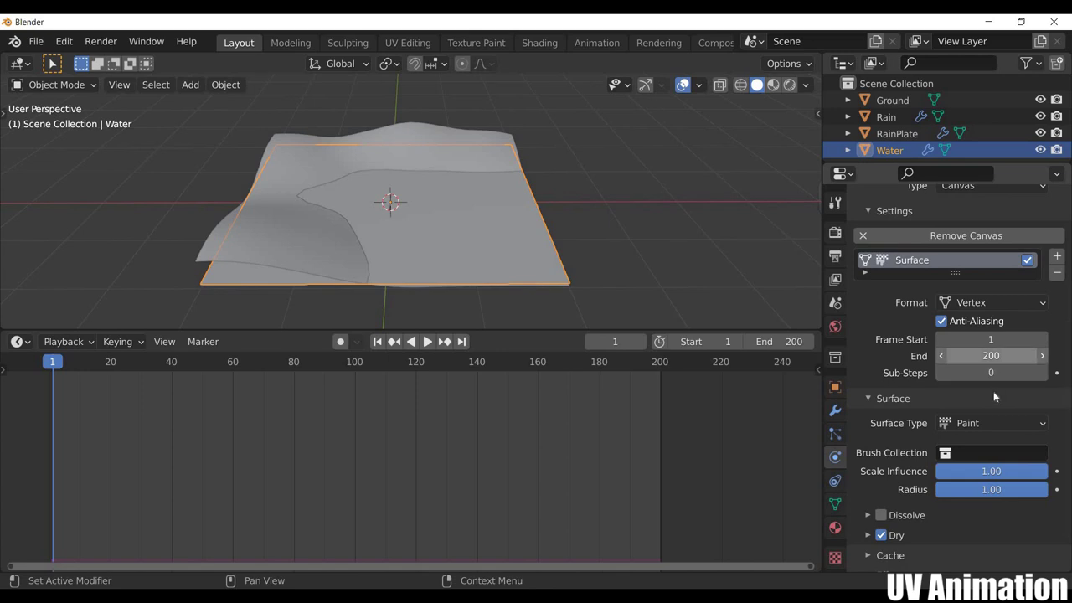
left_click(999, 423)
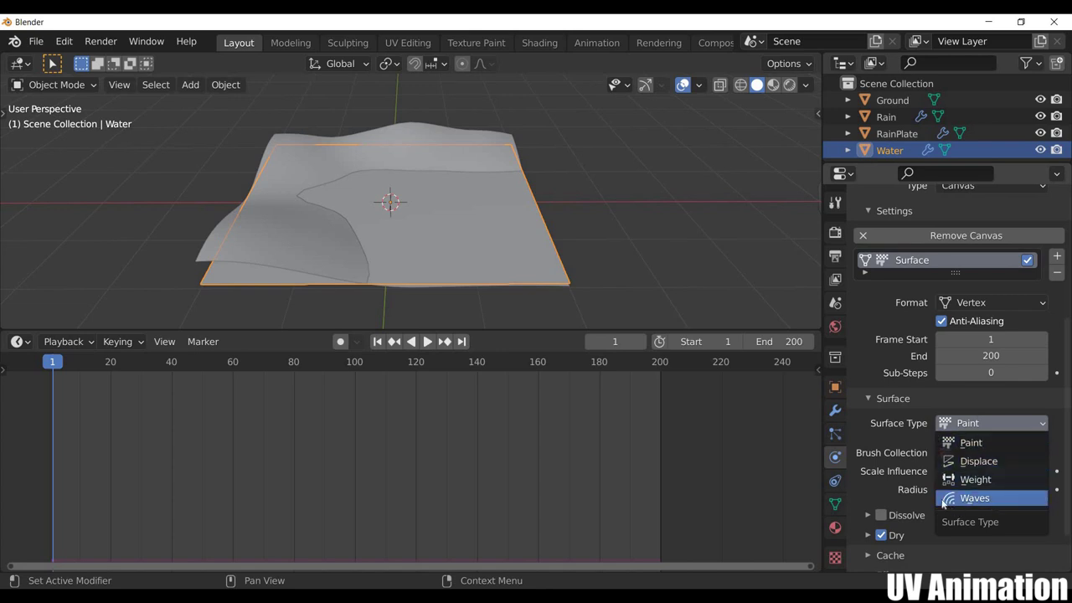
Set the canvas surface type to Waves and play the animation to preview ripples
key("Return")
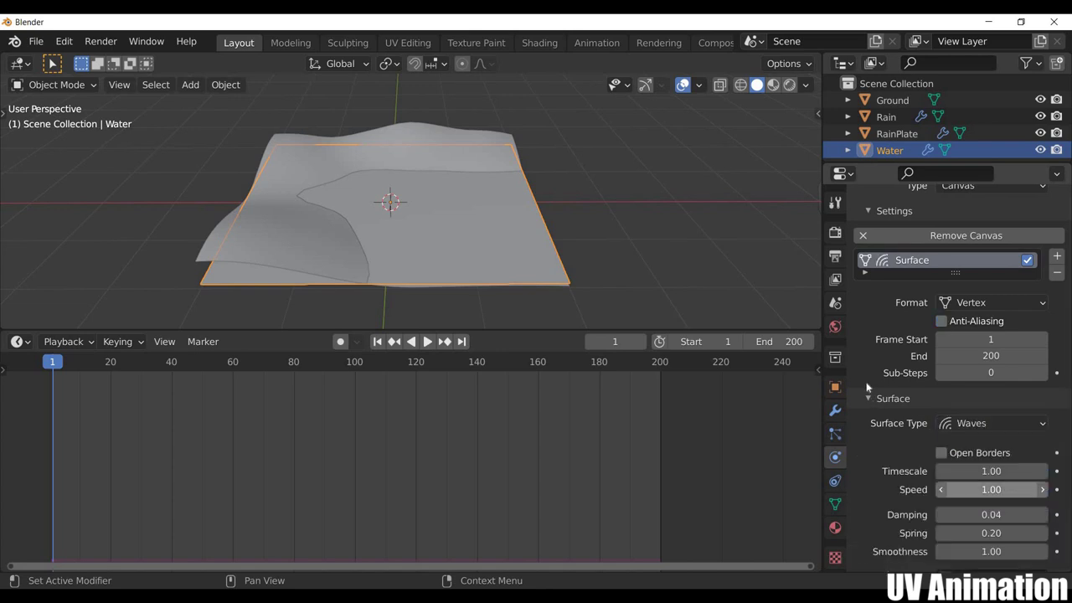
scroll(886, 414, "down", 2)
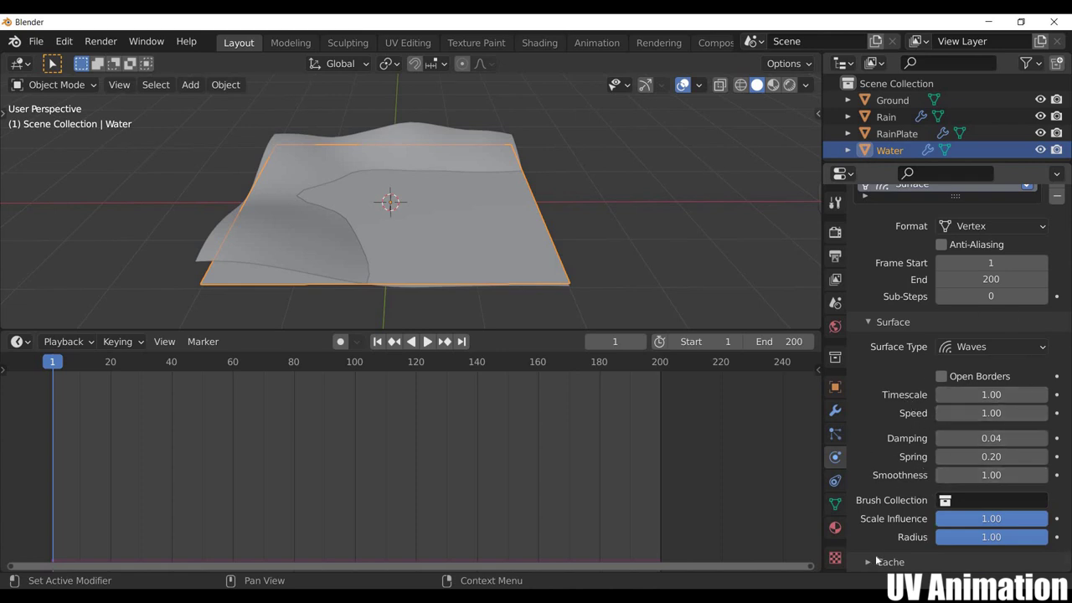
scroll(953, 462, "down", 3)
left_click(953, 462)
scroll(956, 366, "down", 2)
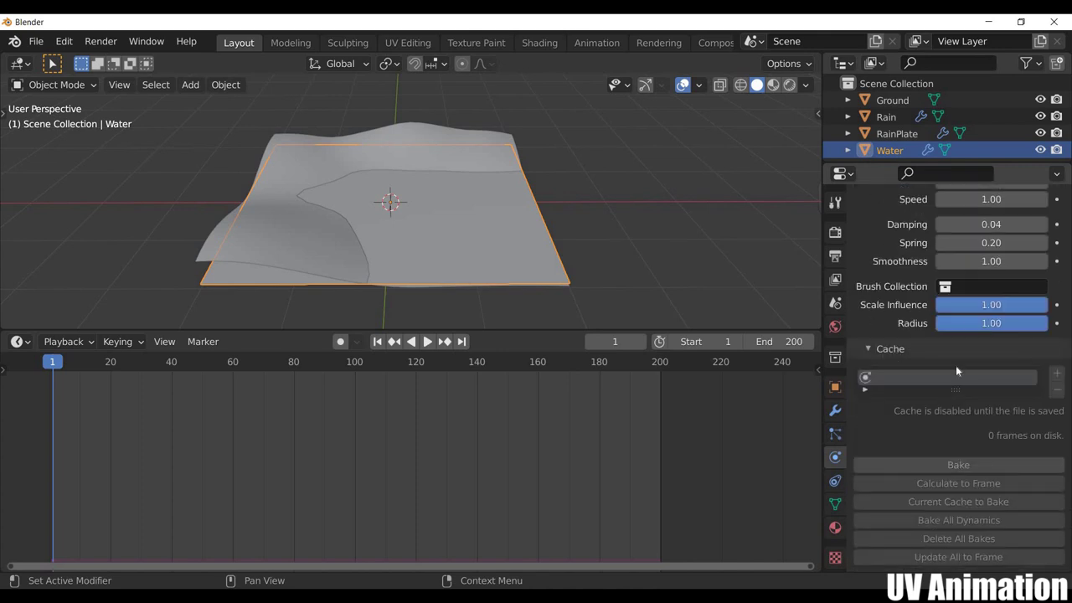
scroll(941, 377, "up", 1)
scroll(928, 385, "up", 4)
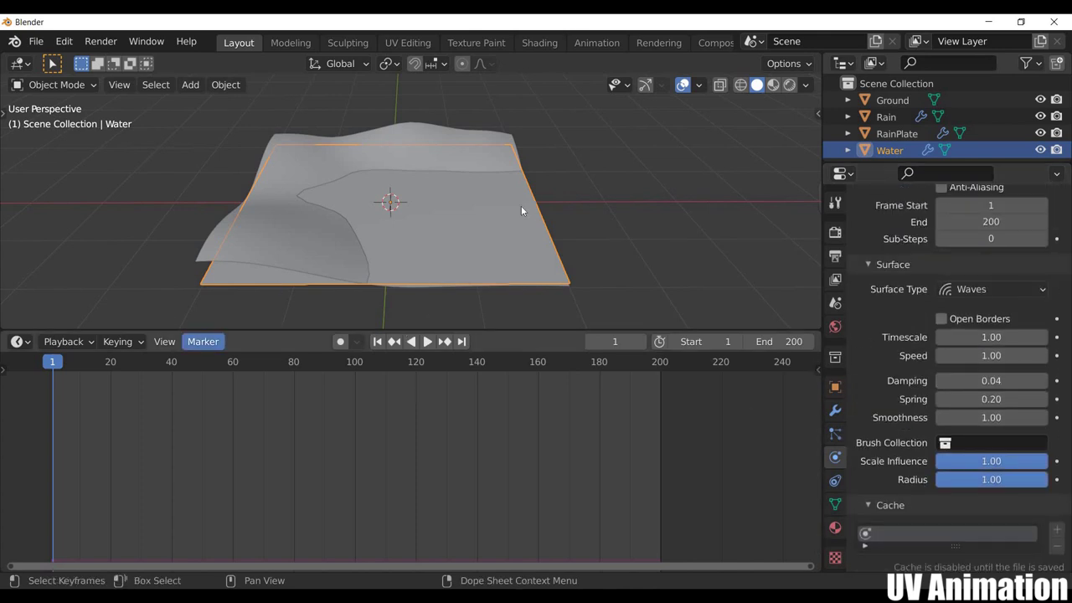
middle_click_drag(478, 230, 497, 191)
scroll(497, 191, "up", 3)
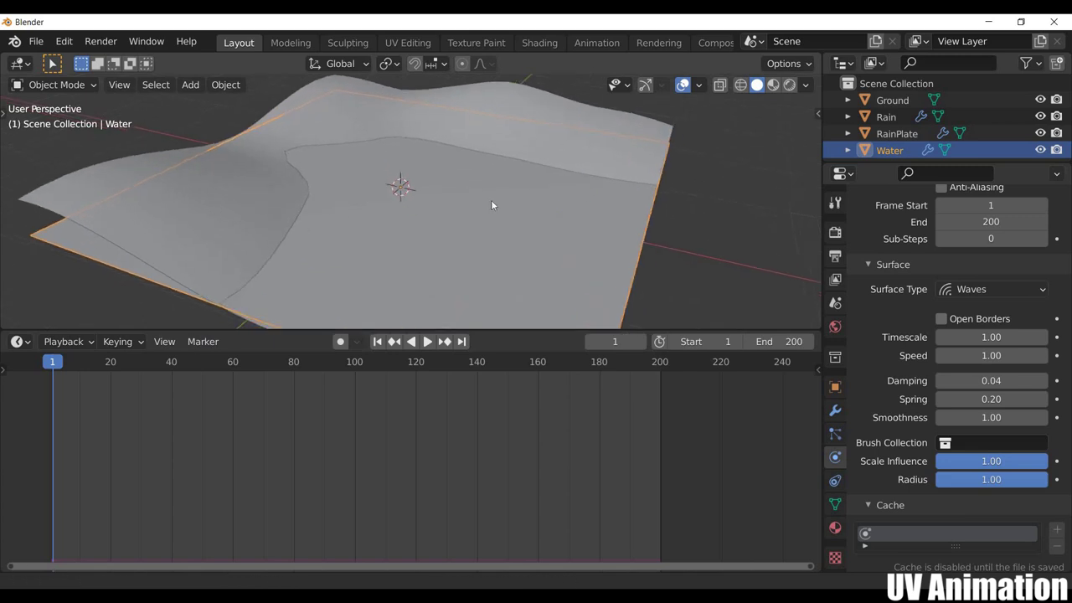
key("space")
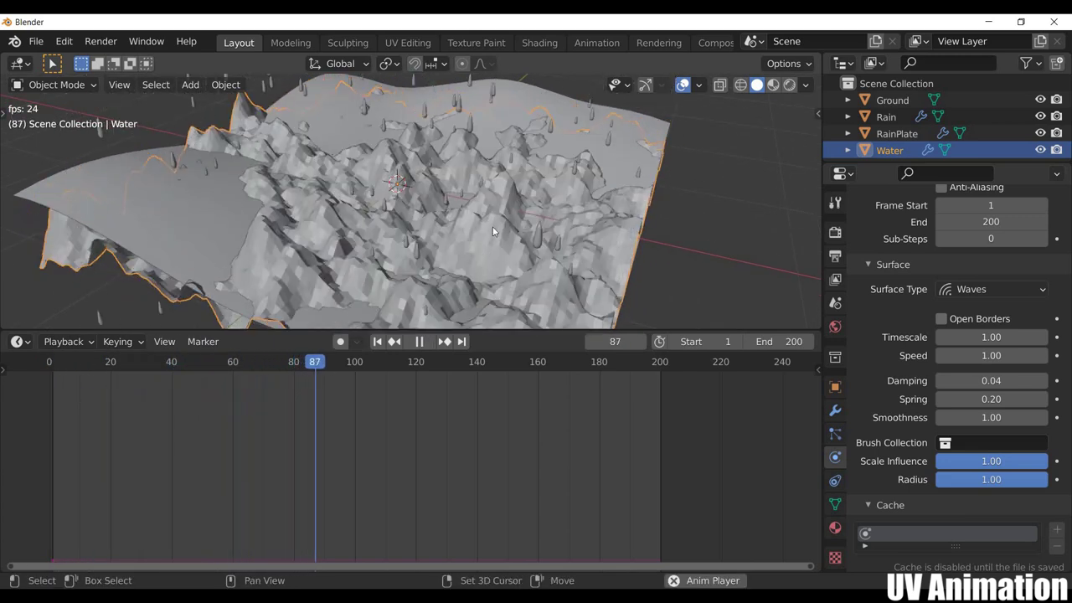
key("space")
Shade the Water mesh smooth and set the wave radius to 0.20
right_click(493, 227)
left_click(496, 228)
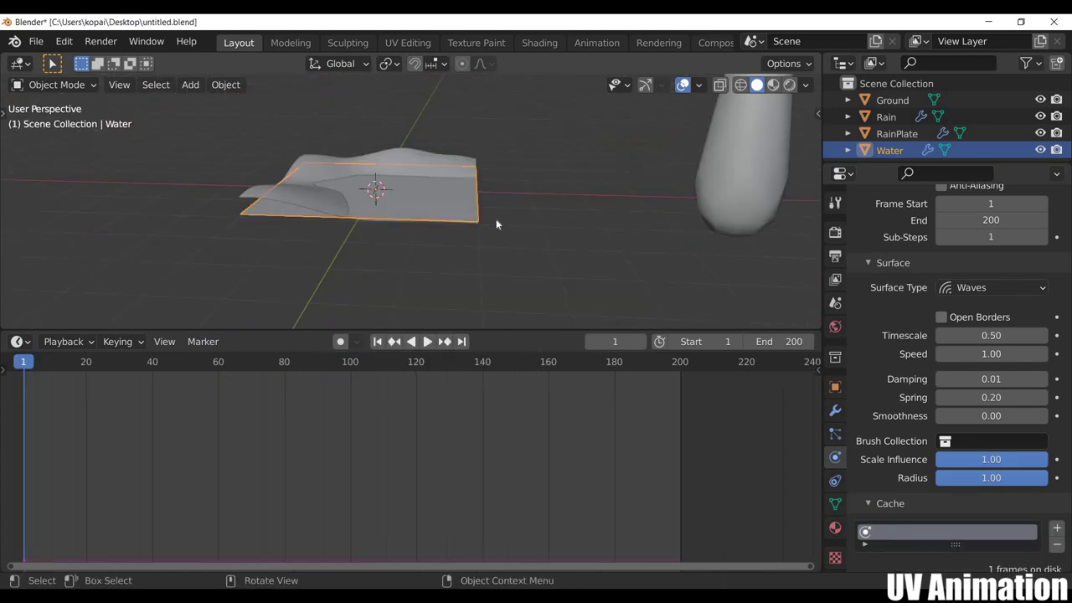
middle_click_drag(505, 236, 718, 292)
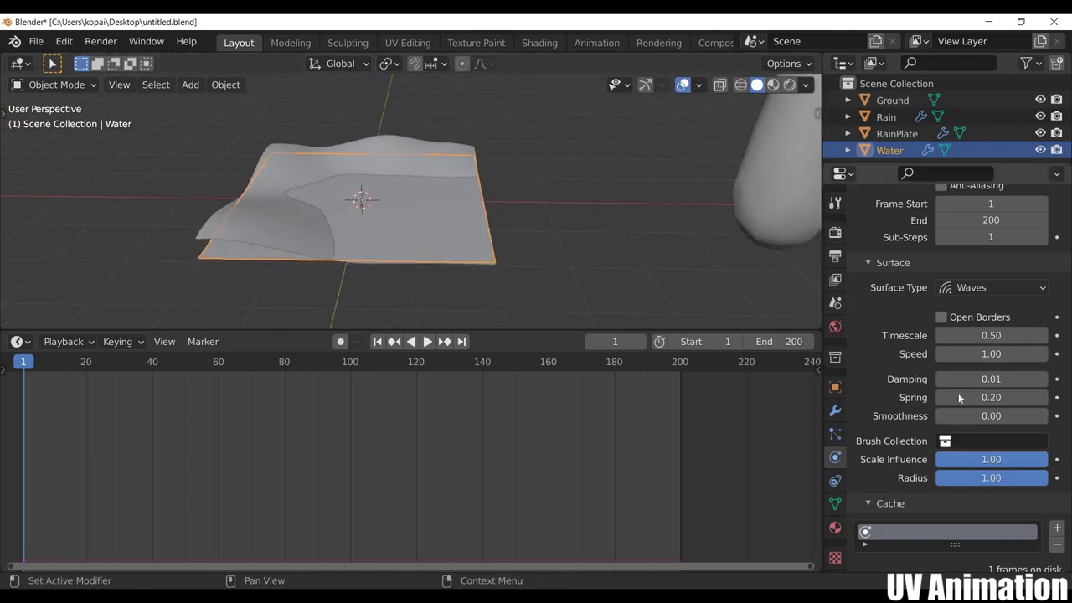
scroll(964, 393, "down", 3)
double_click(991, 388)
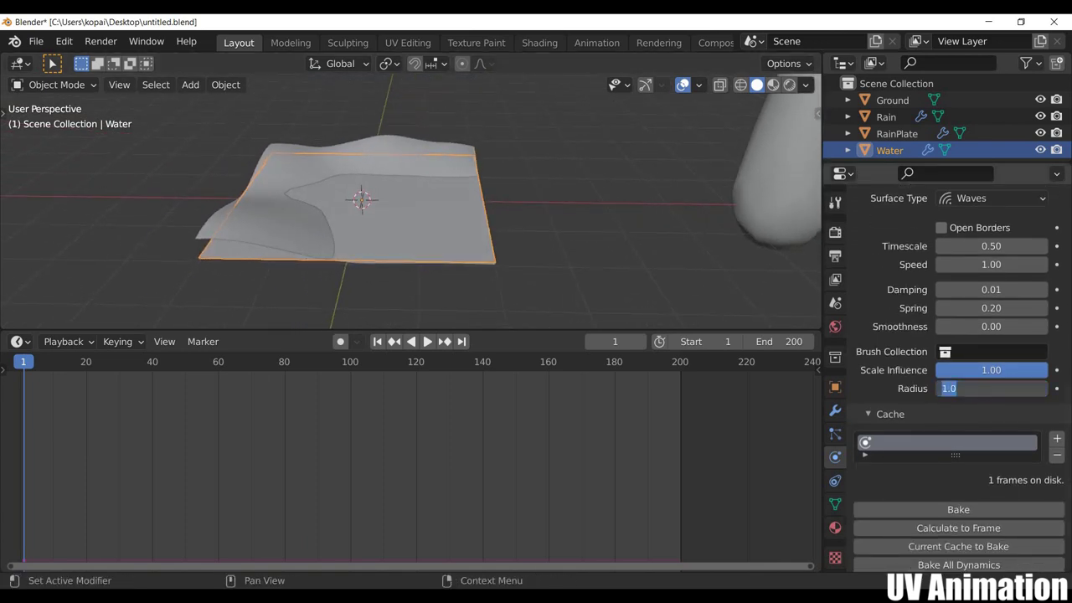
type("0.2")
key("Return")
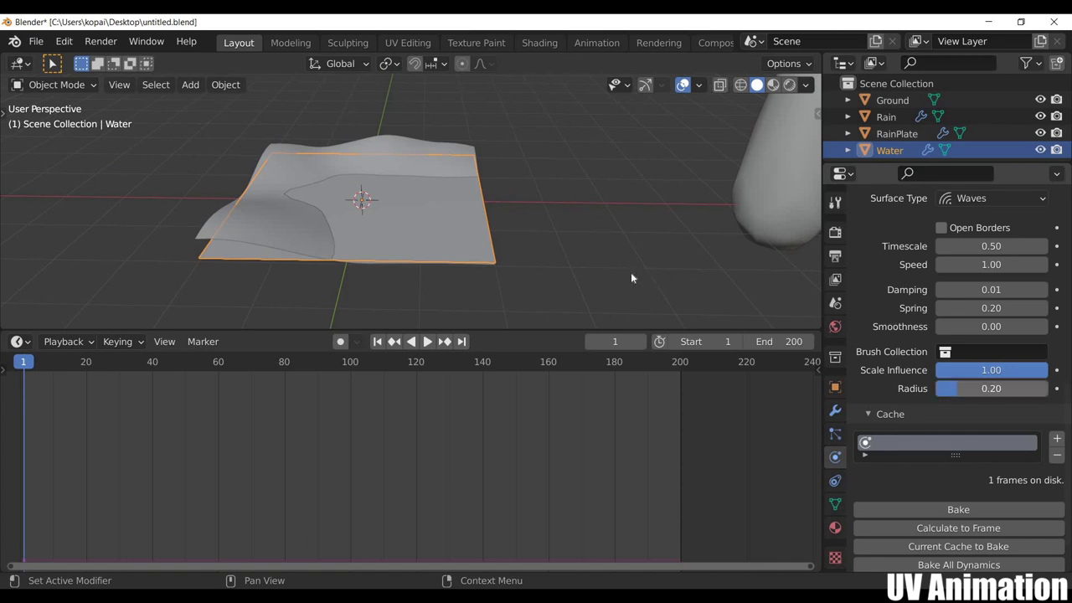
Play the animation to watch the ripples, stopping at frame 85
scroll(678, 266, "up", 3)
scroll(698, 267, "down", 3)
middle_click_drag(698, 266, 721, 251)
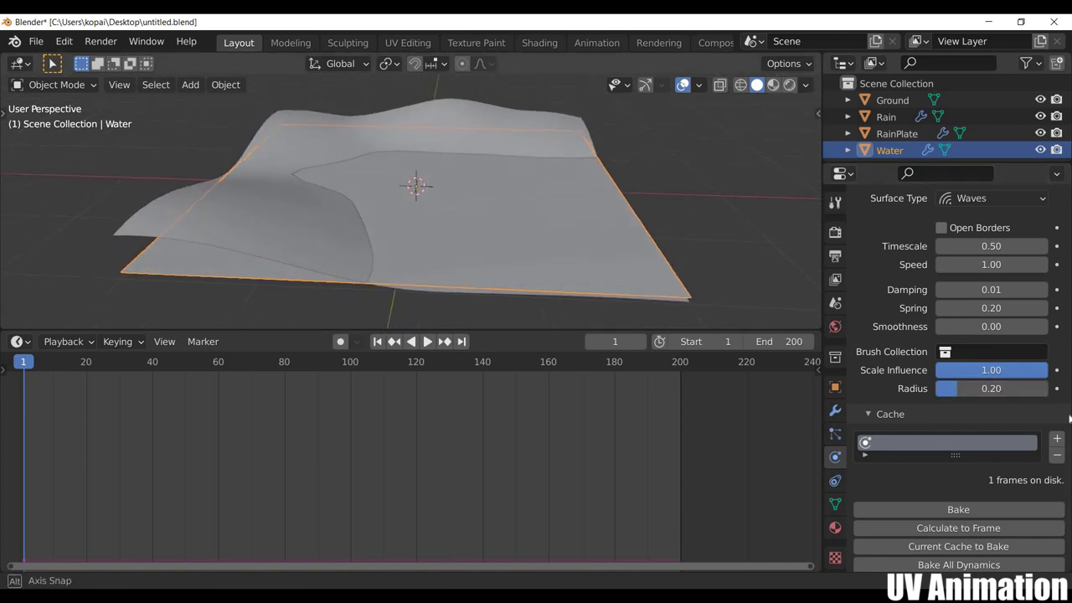
scroll(979, 399, "down", 1)
scroll(976, 369, "up", 2)
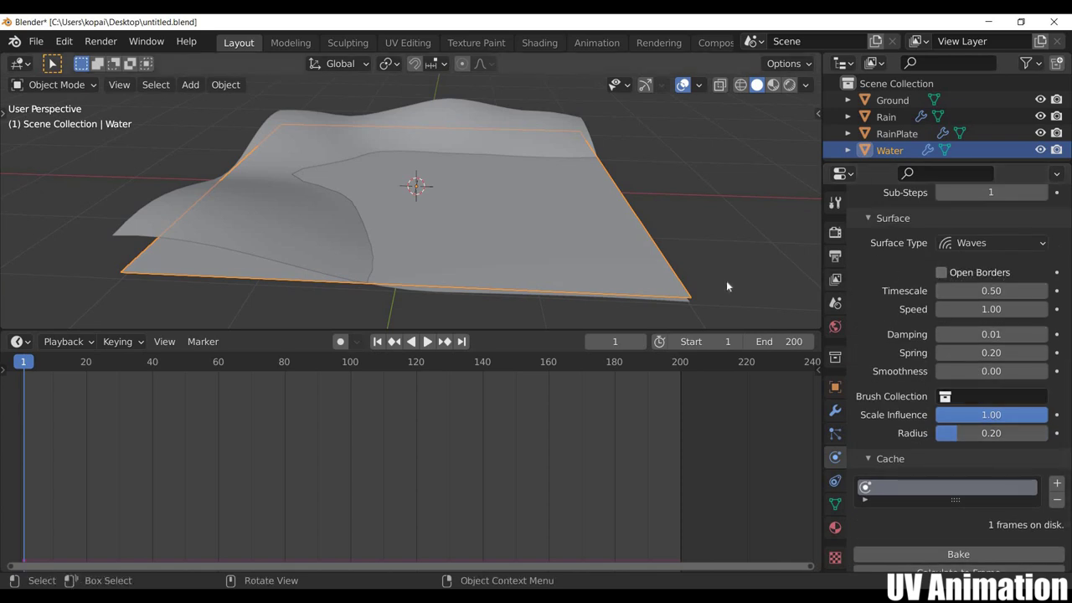
key("space")
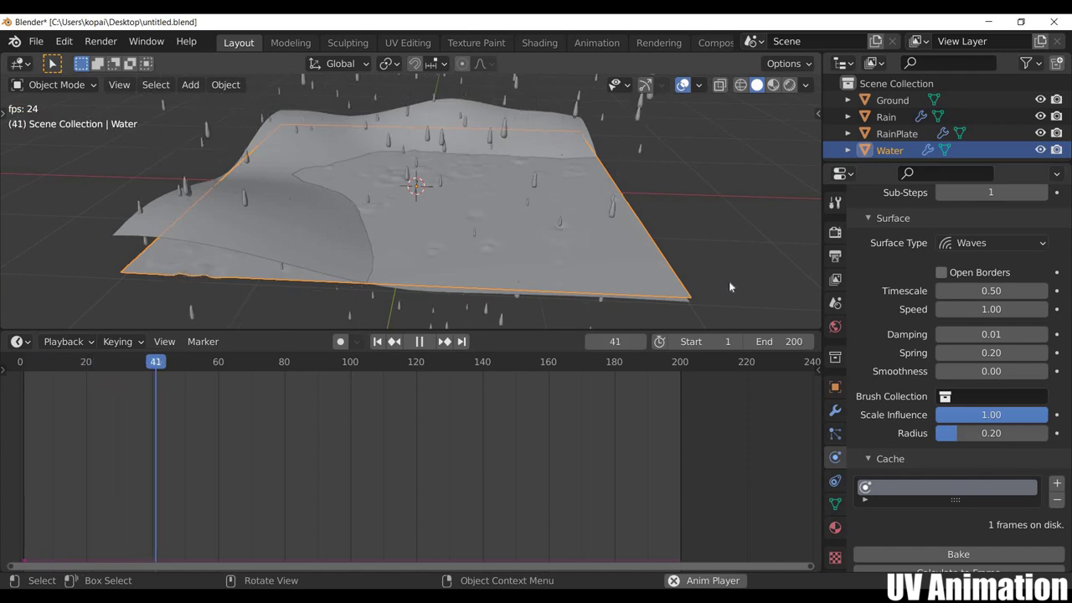
key("space")
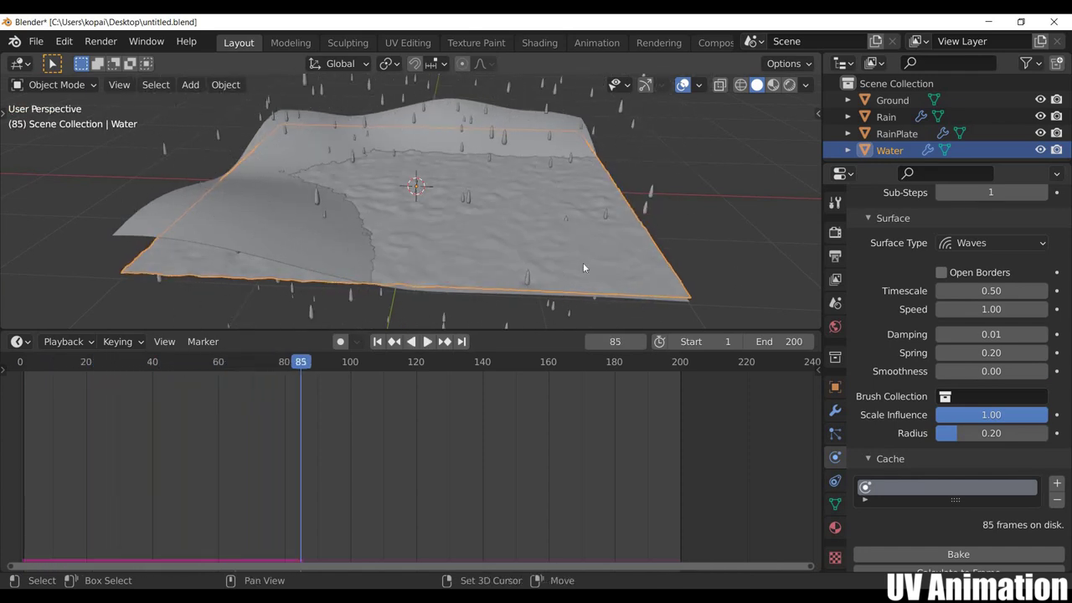
Test Open Borders on the waves with a replay from frame 1, then turn it off
middle_click_drag(733, 268, 637, 256, "shift")
scroll(646, 254, "up", 5)
scroll(440, 188, "up", 3)
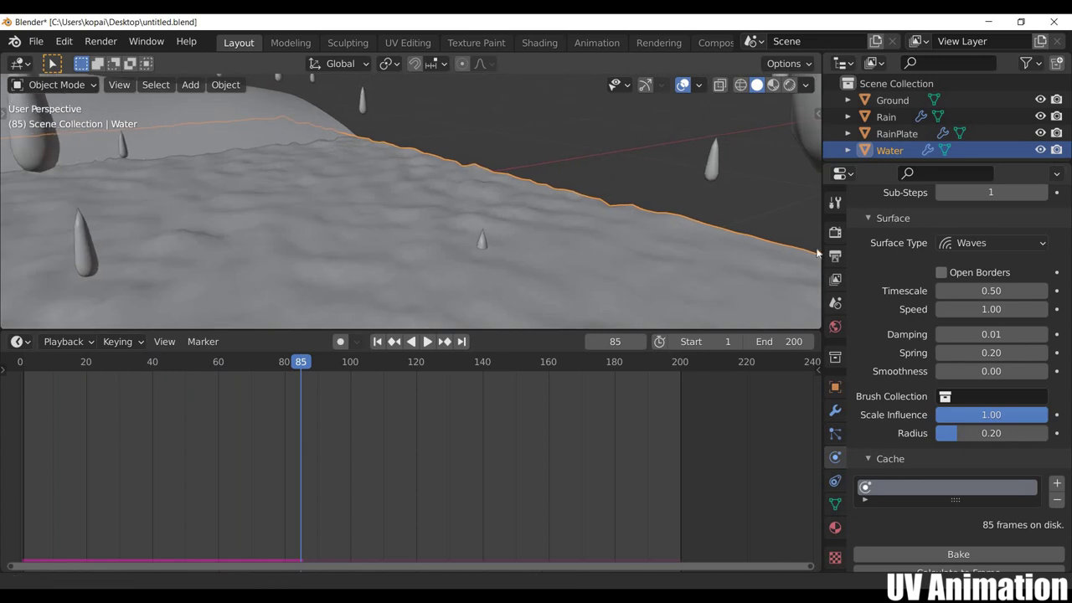
left_click(943, 273)
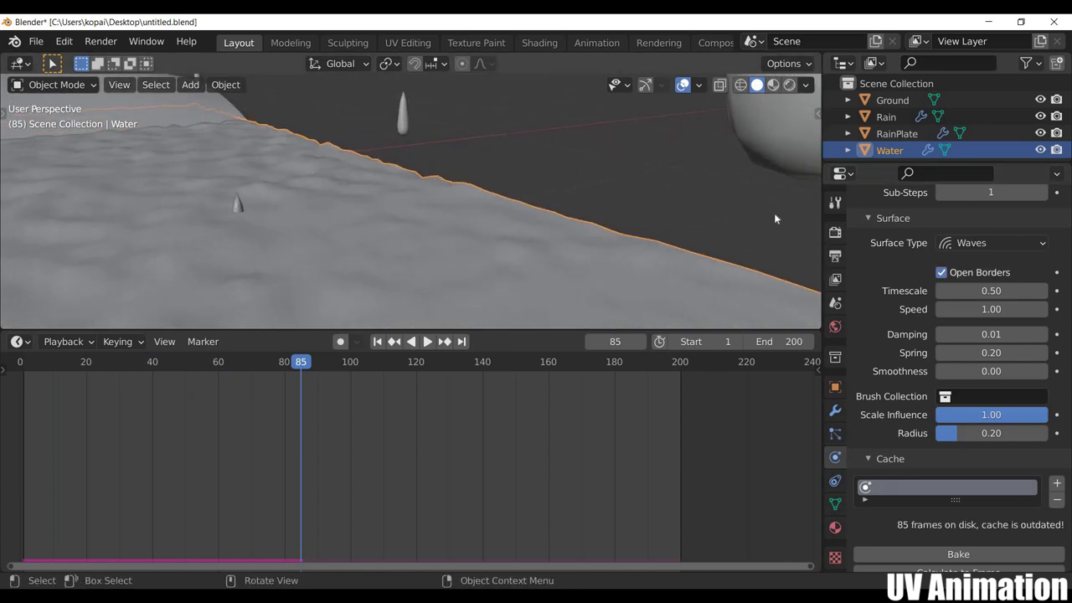
key("shift+Left")
key("space")
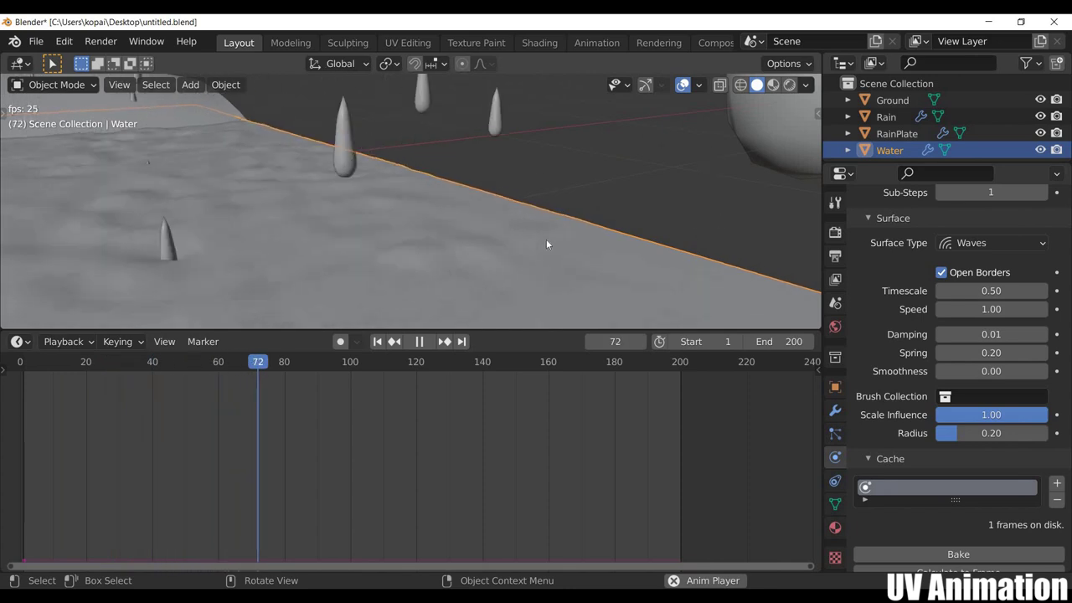
mouse_move(546, 239)
middle_mouse_down()
mouse_move(522, 232)
mouse_move(466, 254)
middle_mouse_up()
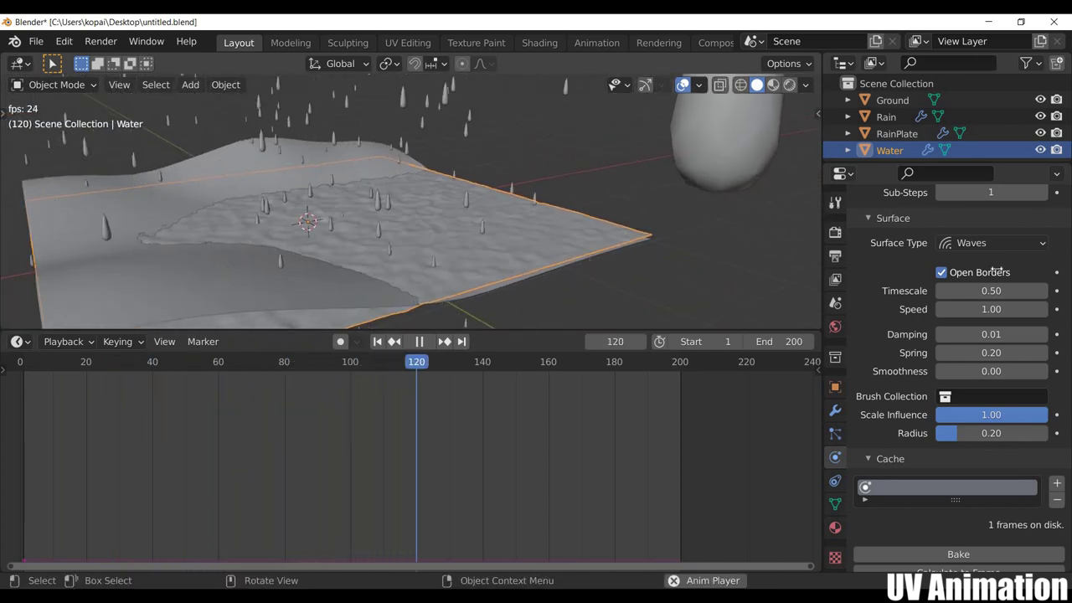
left_click(942, 272)
Orbit down to a low side view of the water and select the Rain object
mouse_move(525, 203)
middle_mouse_down()
mouse_move(456, 234)
mouse_move(468, 251)
middle_mouse_up()
scroll(468, 246, "up", 4)
middle_click_drag(530, 229, 732, 276)
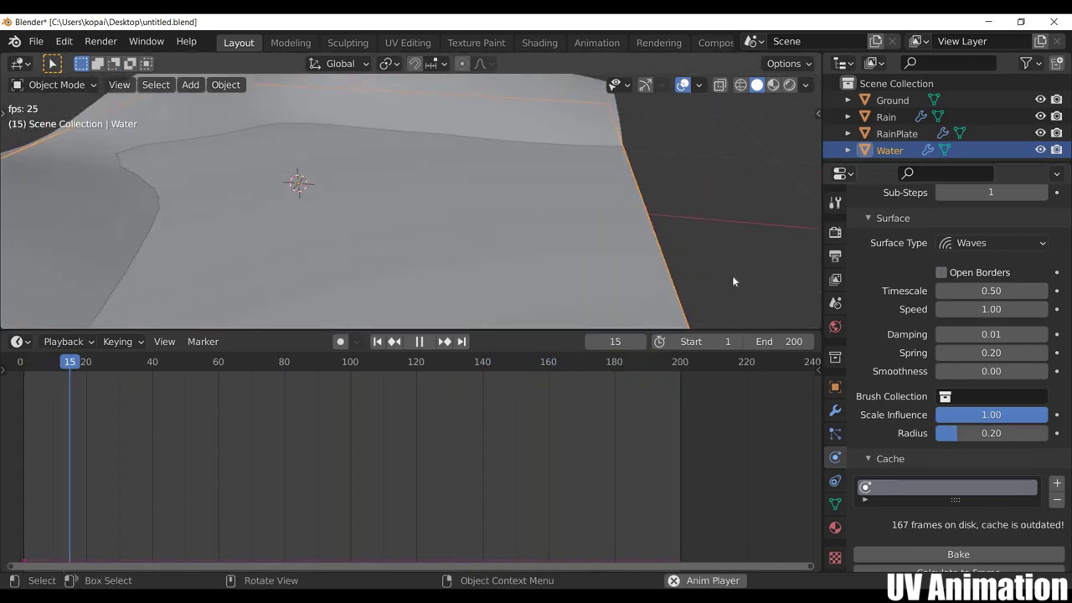
mouse_move(600, 267)
middle_mouse_down()
mouse_move(593, 199)
mouse_move(427, 212)
middle_mouse_up()
scroll(474, 222, "down", 3)
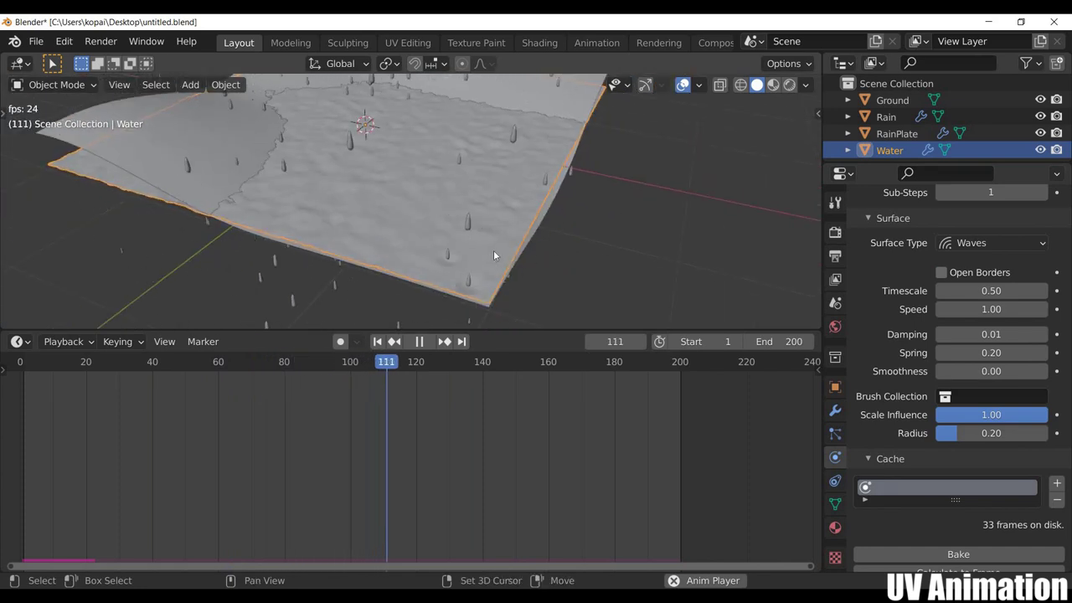
mouse_move(493, 250)
middle_mouse_down()
mouse_move(528, 217)
mouse_move(505, 137)
mouse_move(520, 237)
middle_mouse_up()
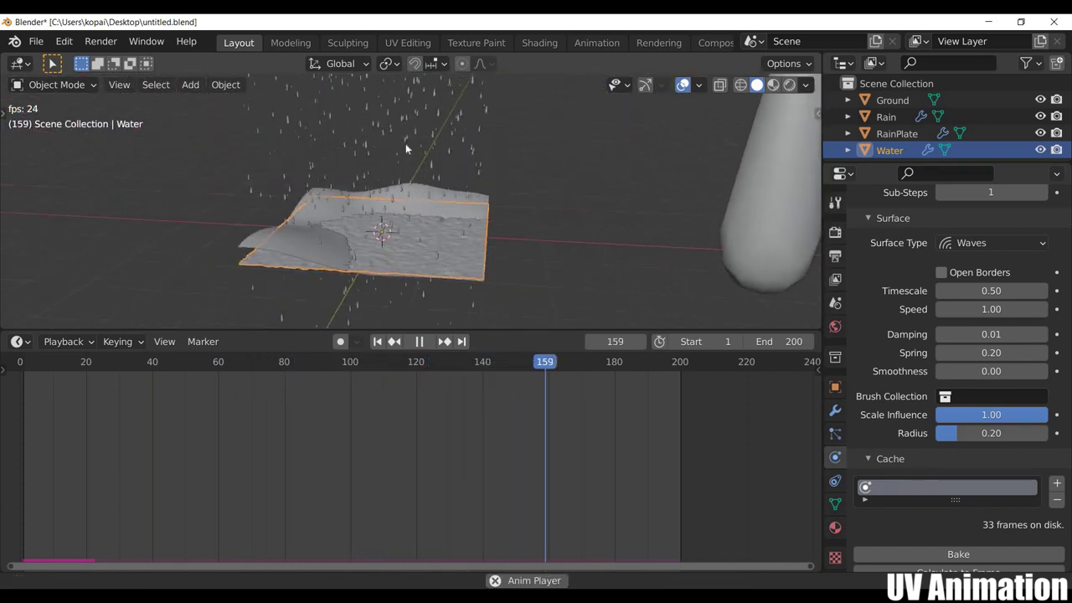
middle_click_drag(405, 143, 711, 243)
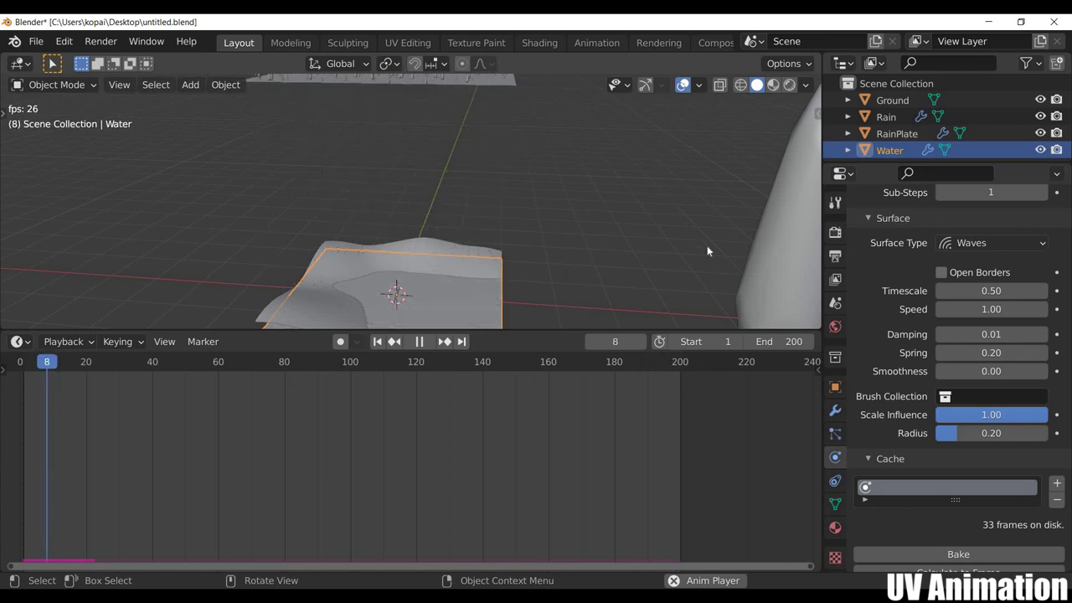
left_click(646, 245)
scroll(746, 219, "down", 3)
Switch the render engine to Eevee and view the scene in Material Preview
scroll(746, 219, "up", 3)
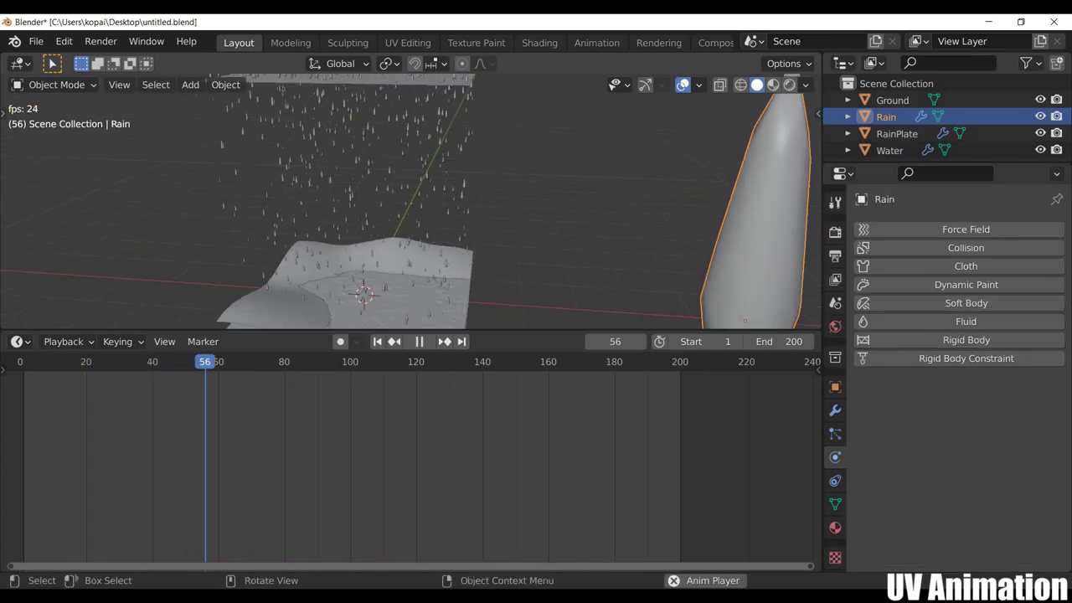
key("s")
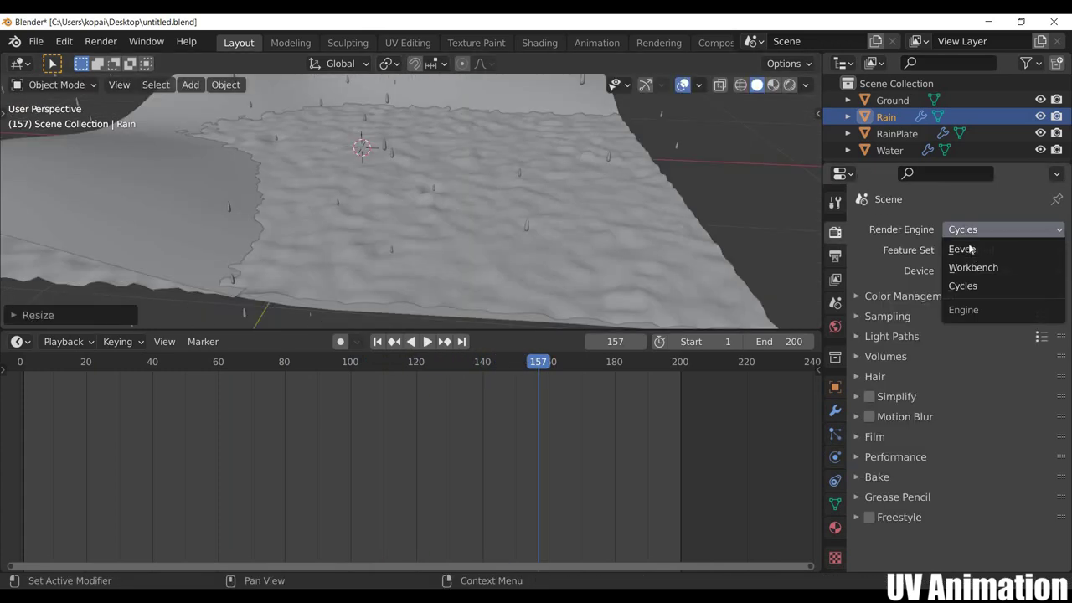
key("Return")
scroll(475, 241, "down", 4)
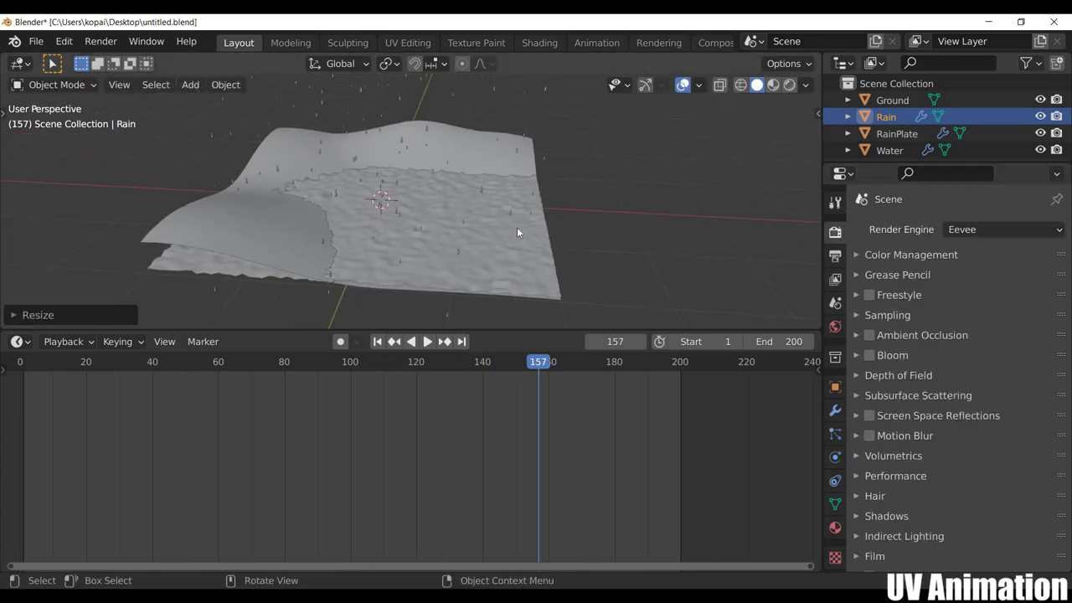
middle_click_drag(491, 227, 517, 227)
key("z")
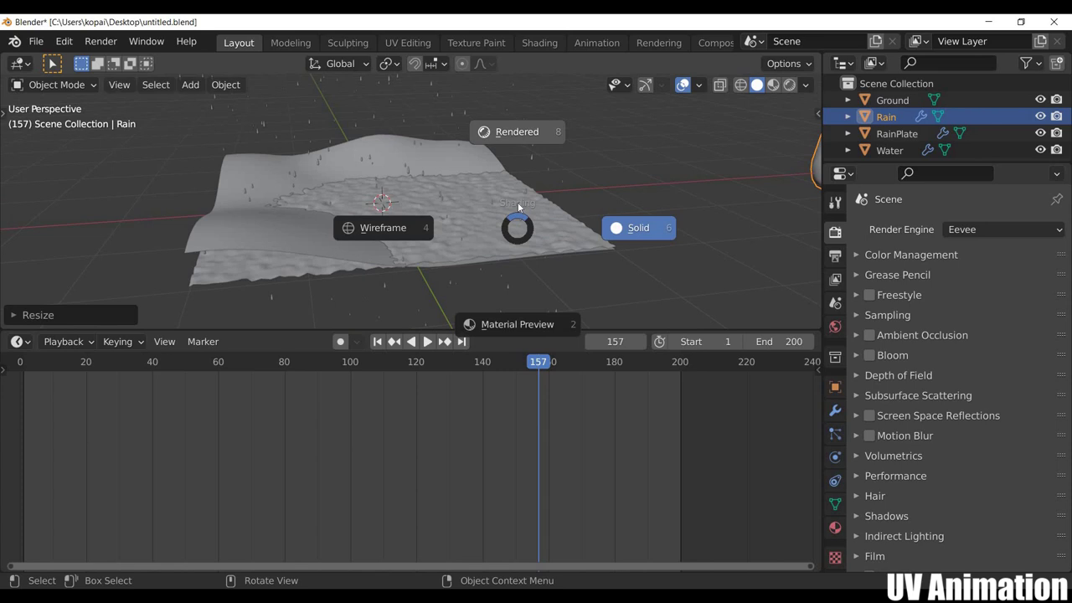
key("2")
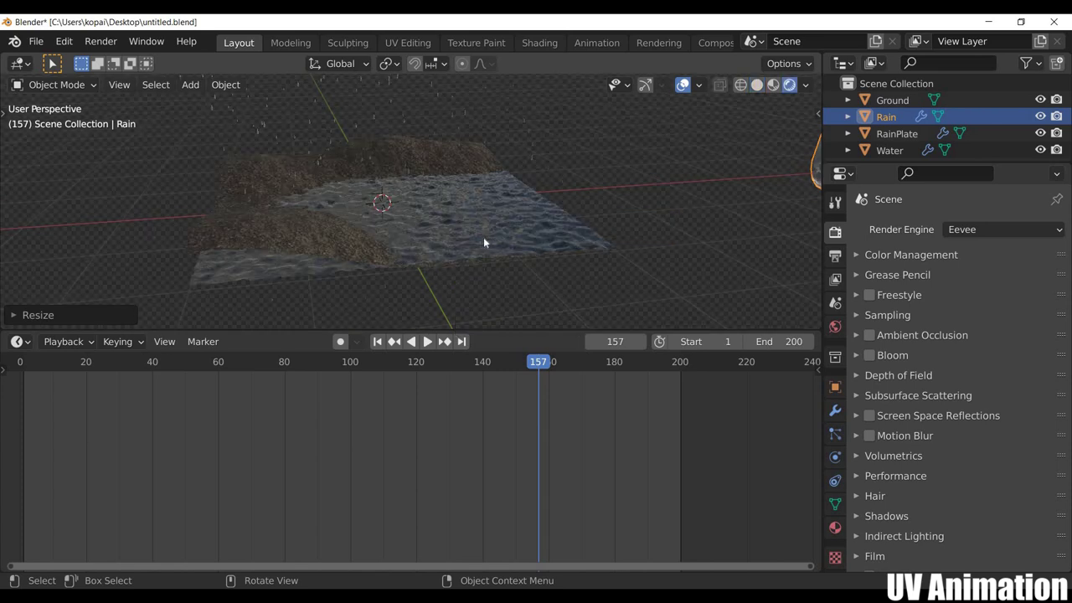
mouse_move(450, 343)
middle_mouse_down()
mouse_move(378, 342)
mouse_move(431, 226)
mouse_move(535, 223)
mouse_move(530, 261)
mouse_move(558, 234)
mouse_move(543, 256)
mouse_move(528, 246)
middle_mouse_up()
Play the rain animation from frame 1, stop and rewind it, then select Ground
key("shift+Left")
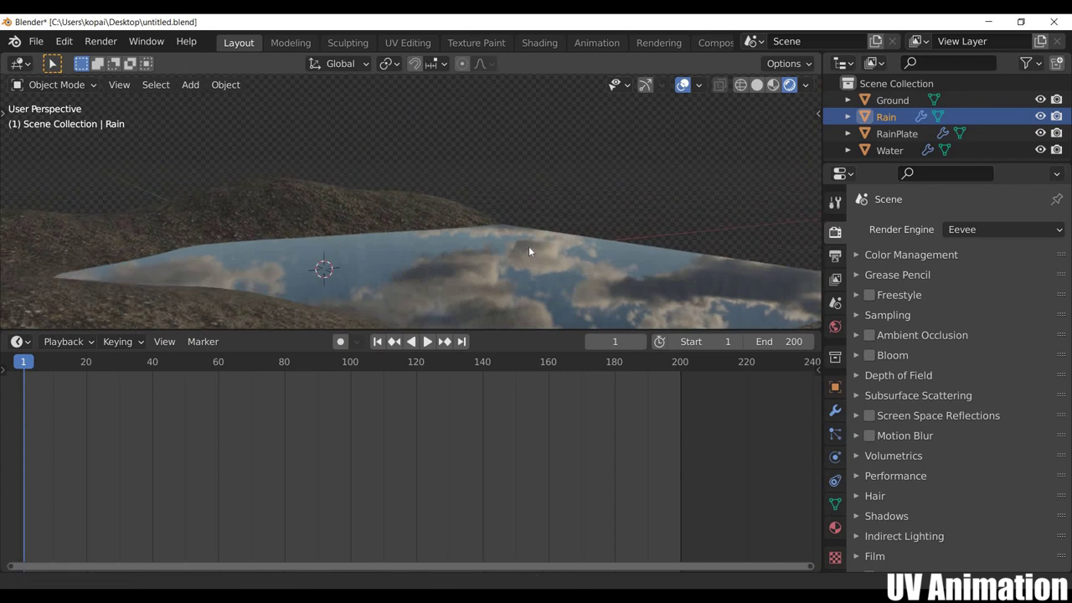
key("space")
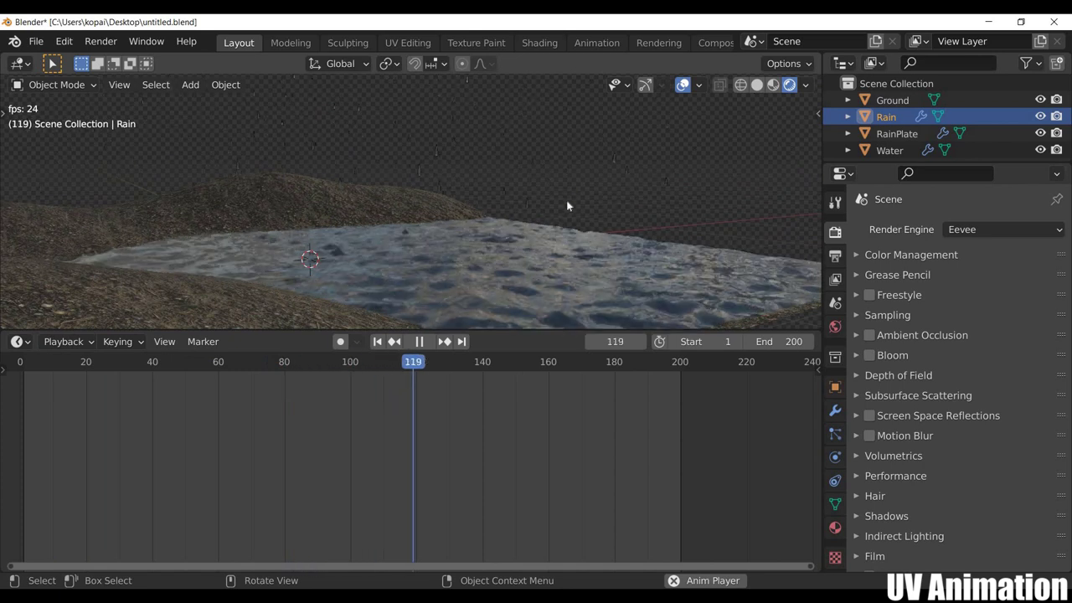
mouse_move(567, 205)
middle_mouse_down()
mouse_move(514, 220)
mouse_move(235, 237)
mouse_move(297, 154)
middle_mouse_up()
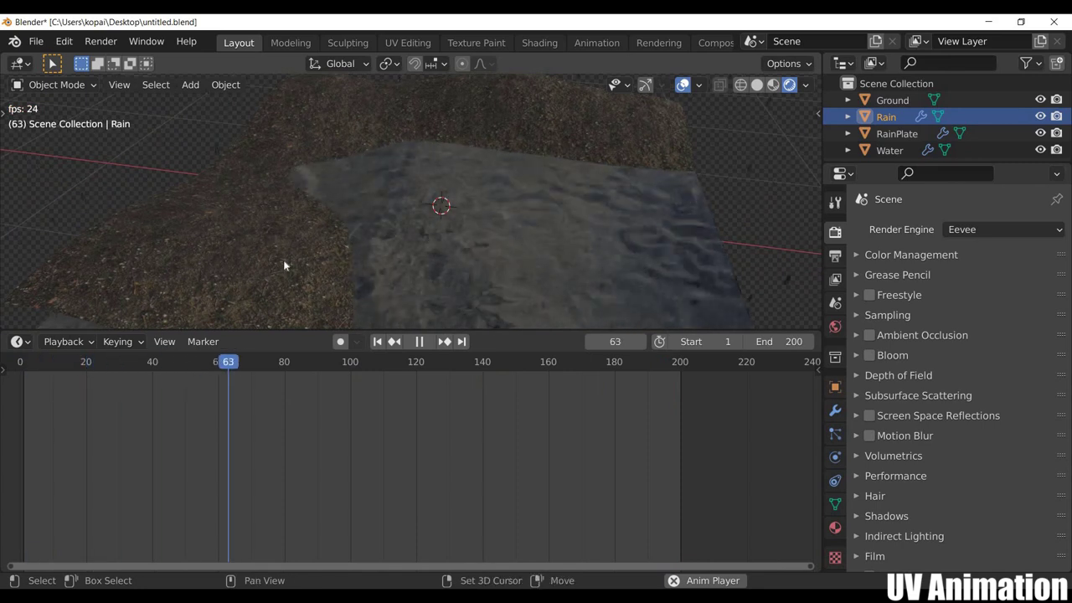
key("space")
key("shift+Left")
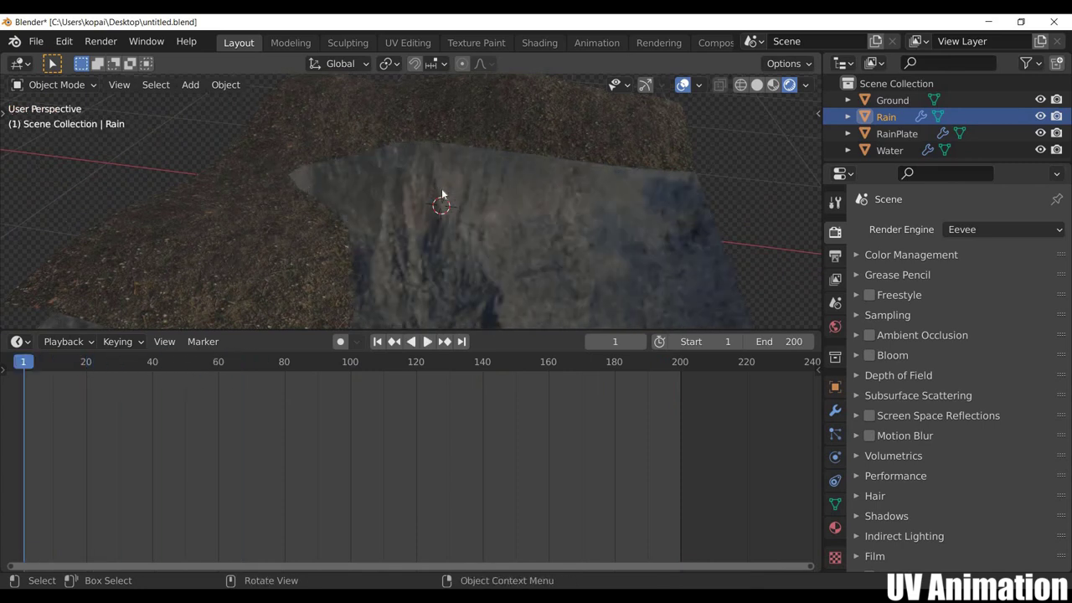
left_click(443, 195)
middle_click_drag(538, 207, 878, 466)
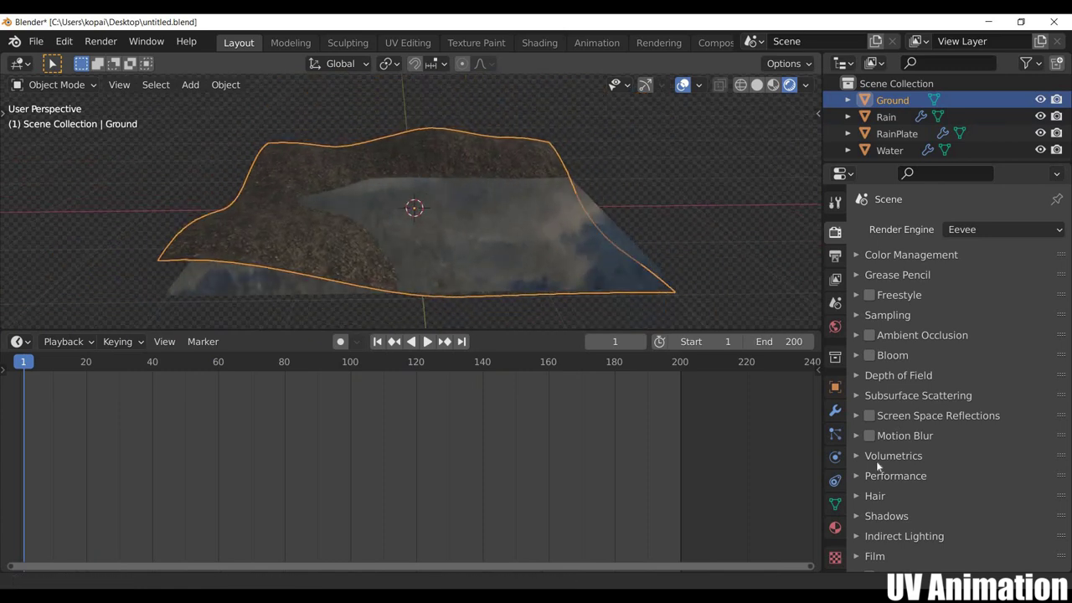
Add Dynamic Paint to Ground and make it a canvas
left_click(835, 457)
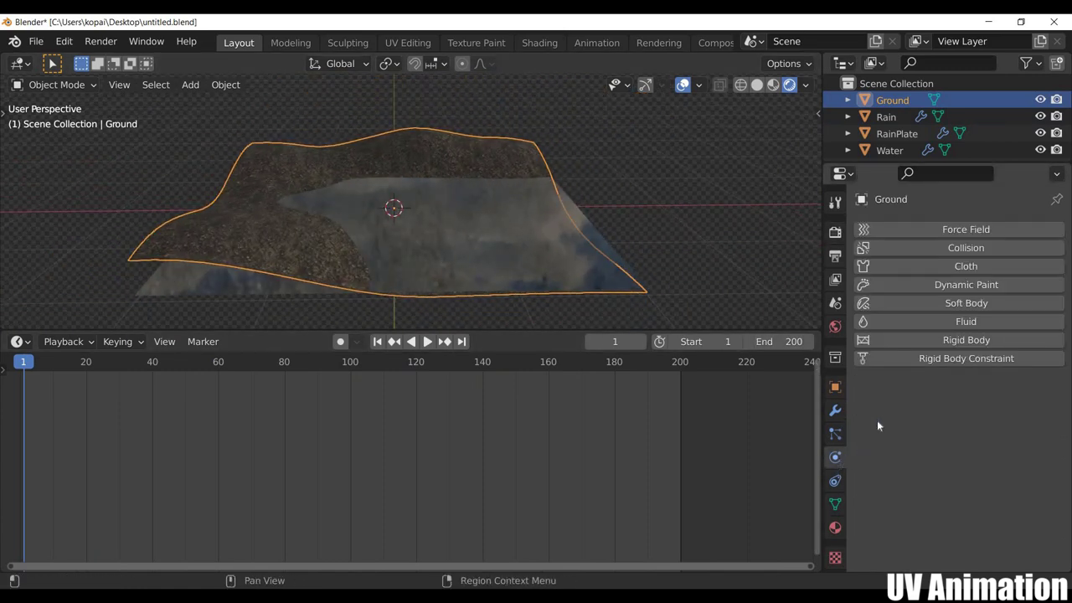
left_click(949, 286)
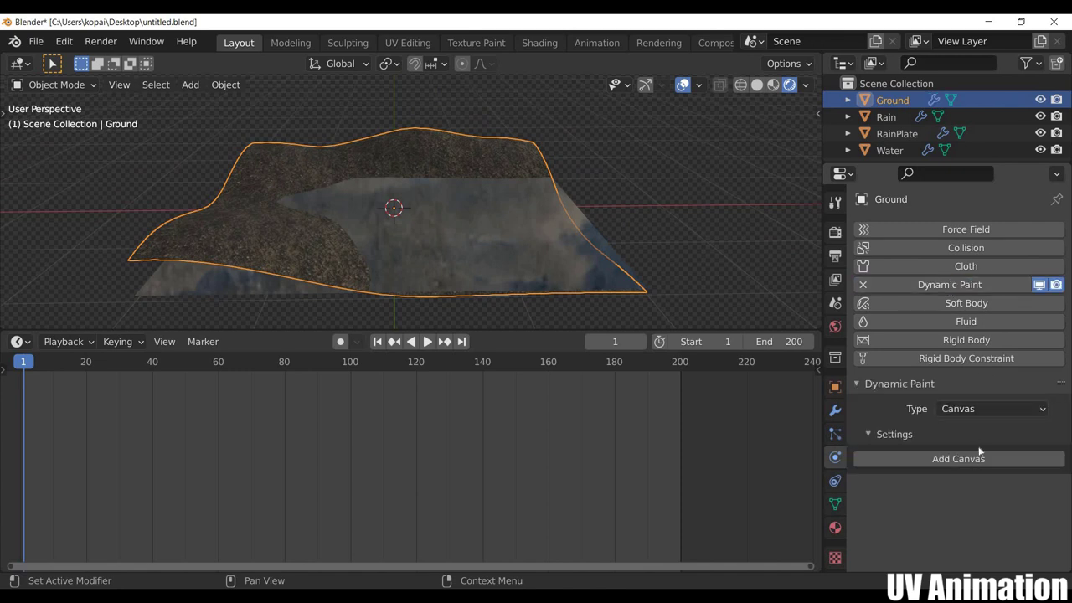
left_click(976, 458)
scroll(880, 306, "down", 5)
scroll(880, 310, "down", 4)
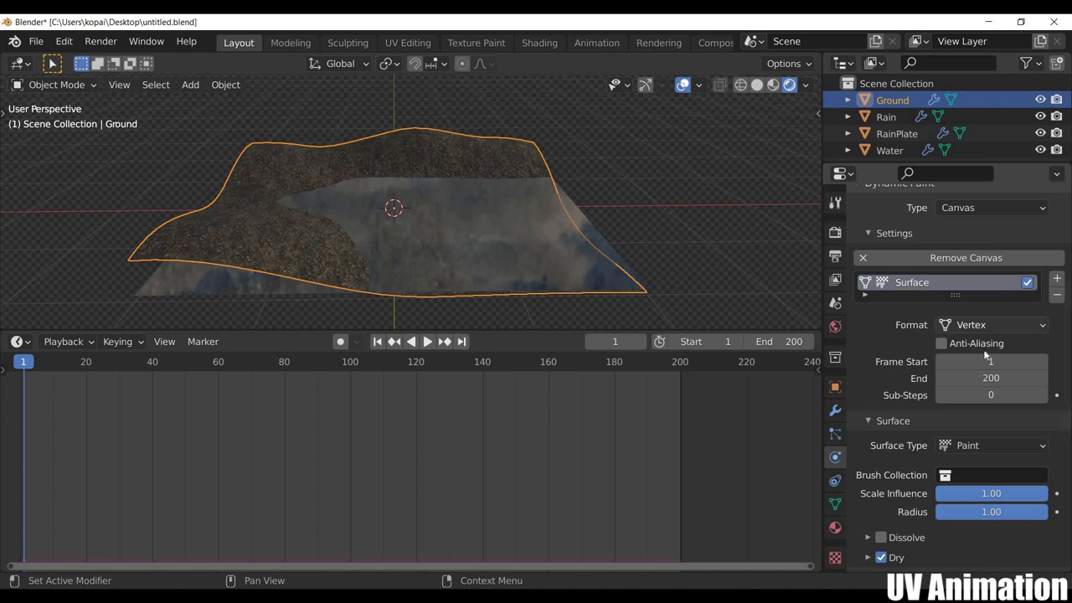
Set the canvas format to Image Sequence, resolution 512, and sub-steps 2
left_click(987, 325)
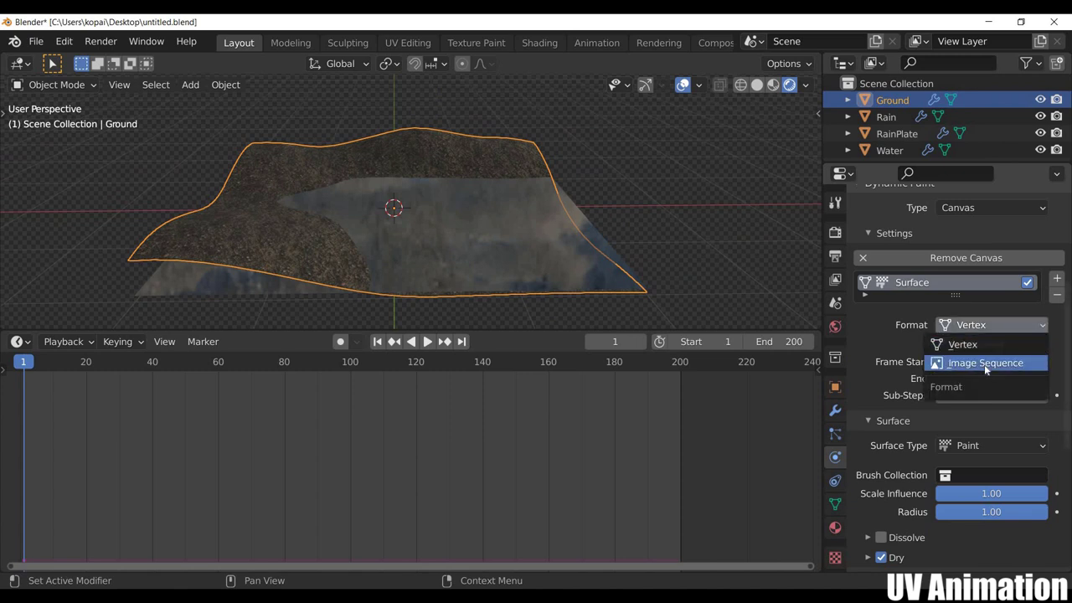
left_click(991, 368)
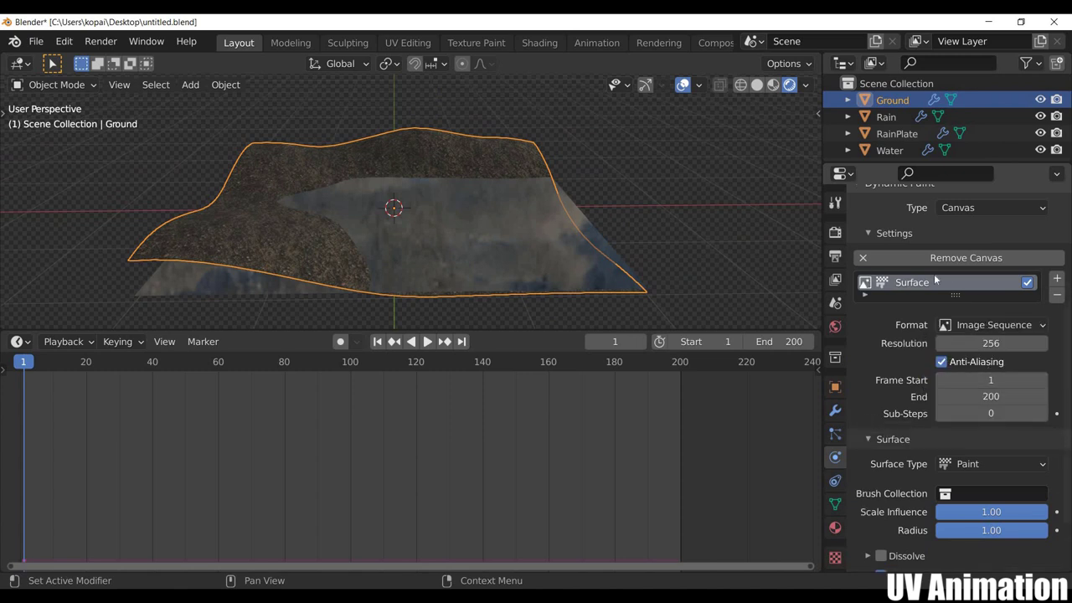
scroll(936, 279, "down", 3)
left_click(992, 270)
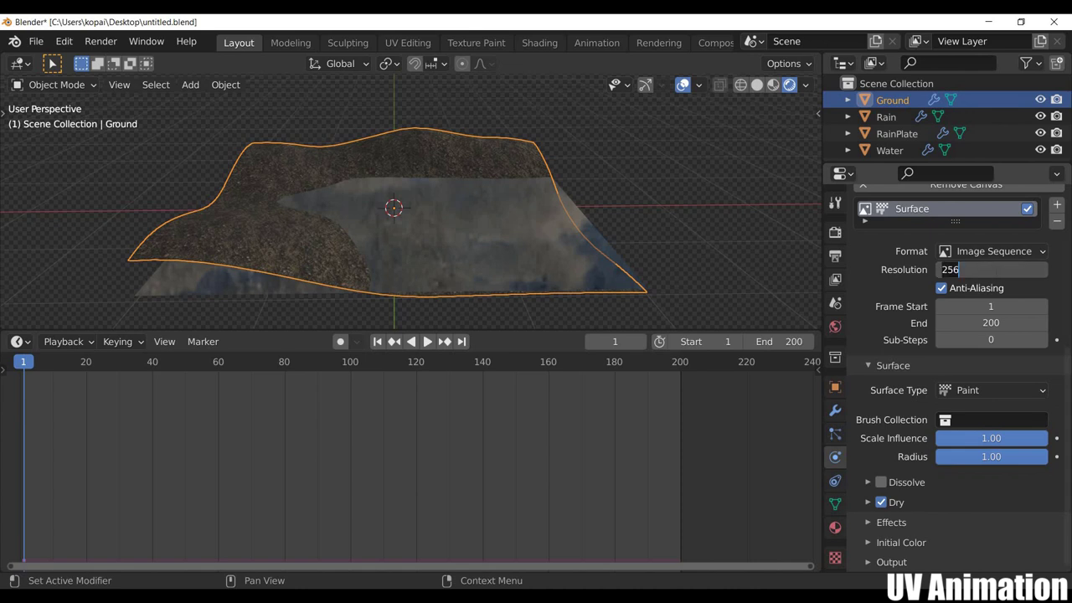
type("512")
key("Return")
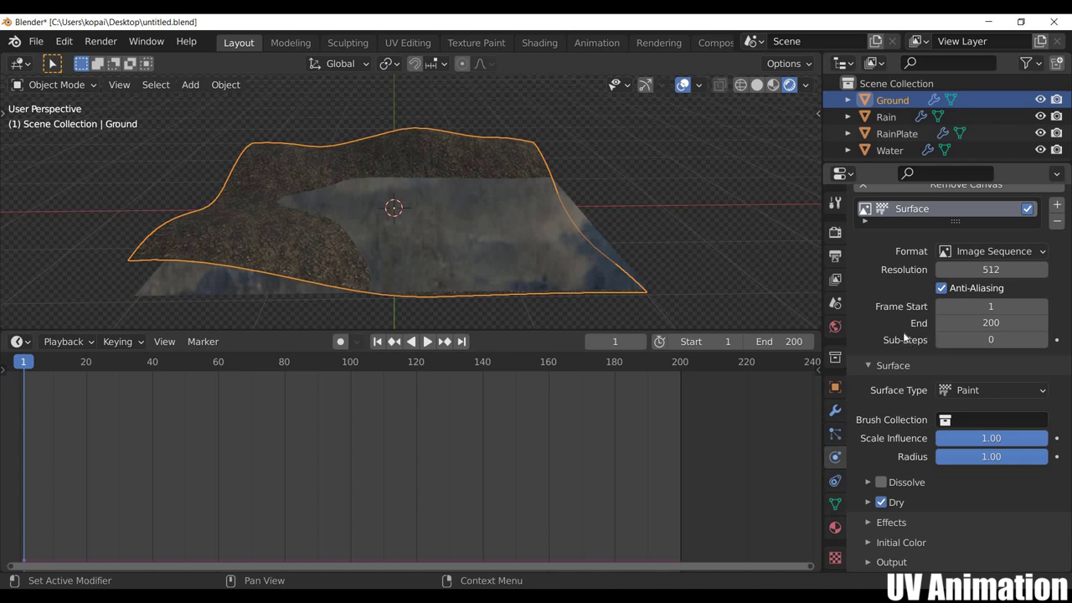
left_click_drag(1023, 339, 1038, 339)
Keep the surface type as Paint and leave the brush collection unchanged
left_click(997, 397)
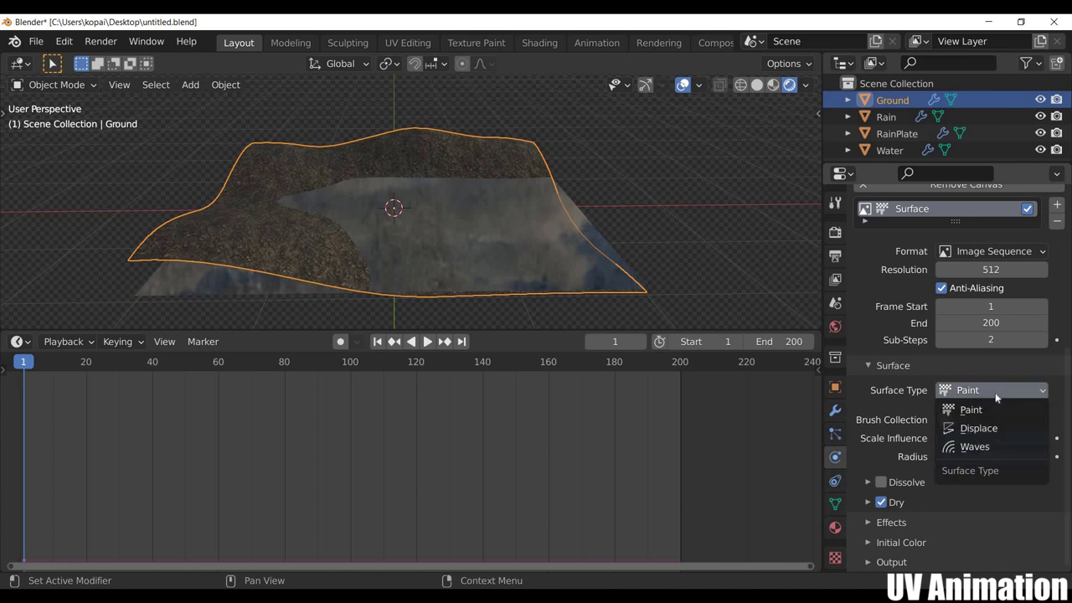
left_click(967, 409)
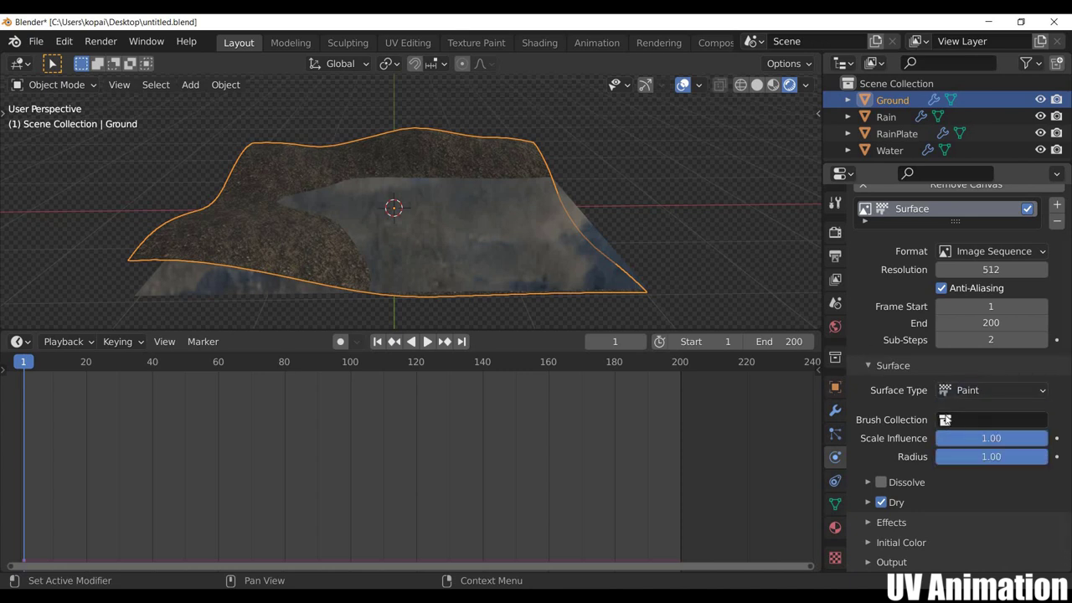
left_click(968, 420)
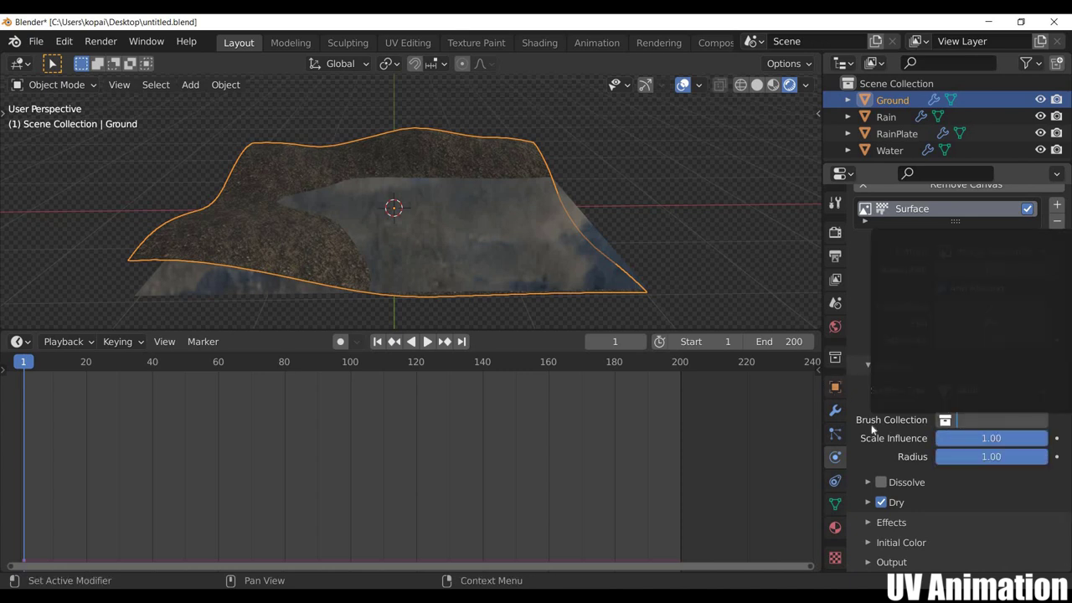
left_click(932, 414)
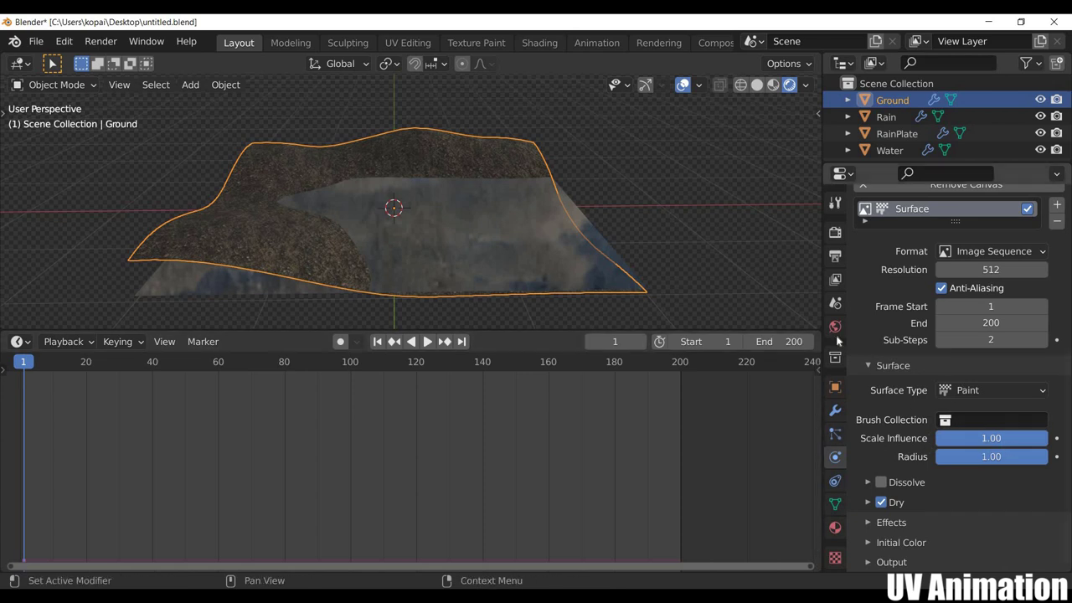
scroll(537, 249, "up", 3)
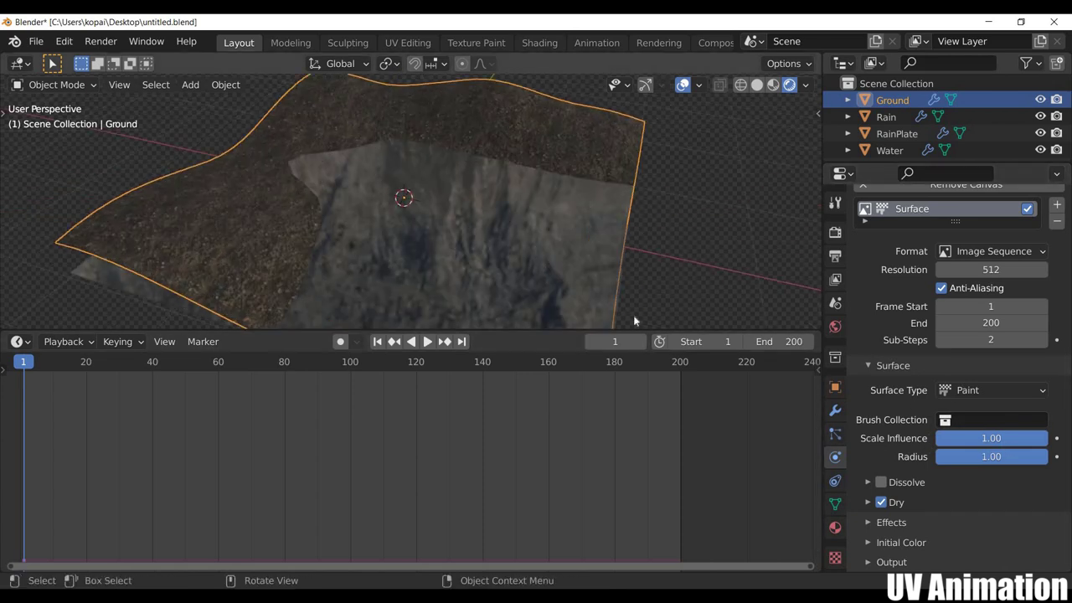
scroll(634, 315, "up", 2)
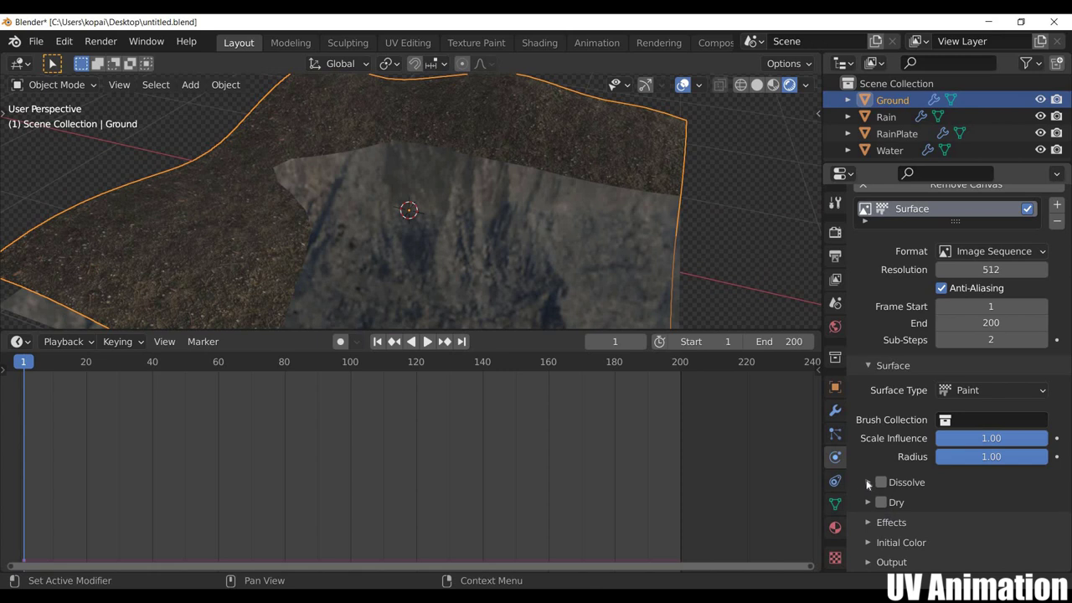
Enable Dissolve on the wet paint, with time 250 and slow dissolve
left_click(868, 482)
scroll(885, 442, "down", 2)
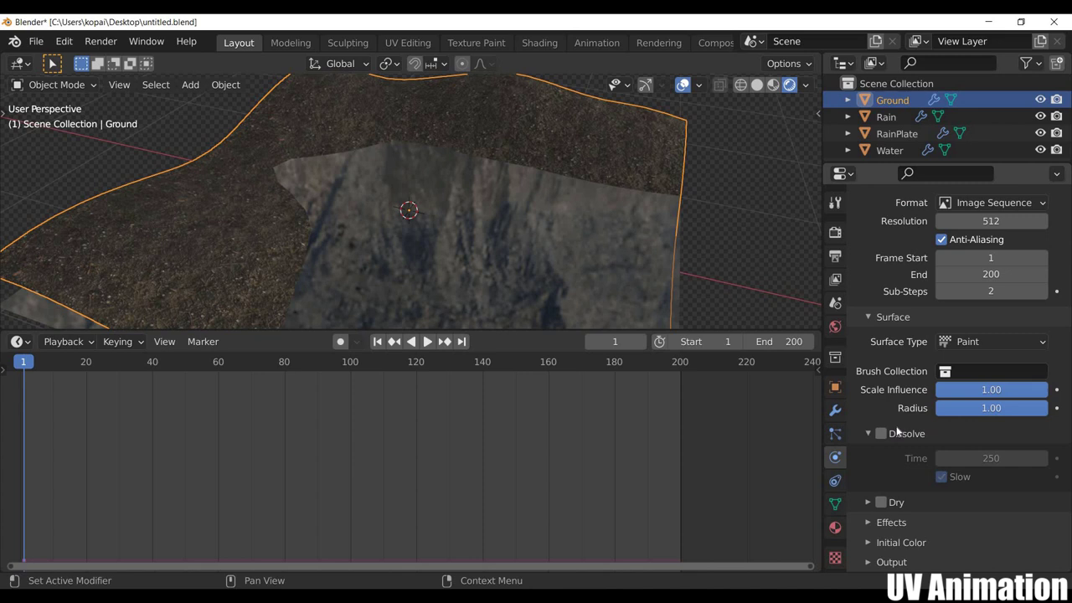
left_click(881, 434)
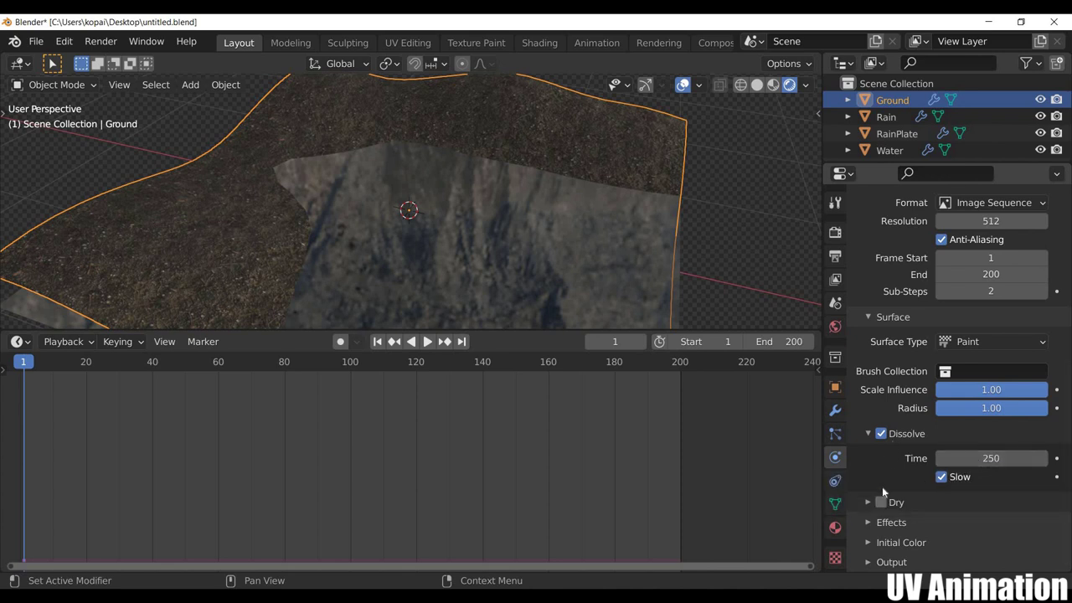
Enable the Spread effect with a speed of 2.50
left_click(890, 522)
scroll(890, 478, "down", 2)
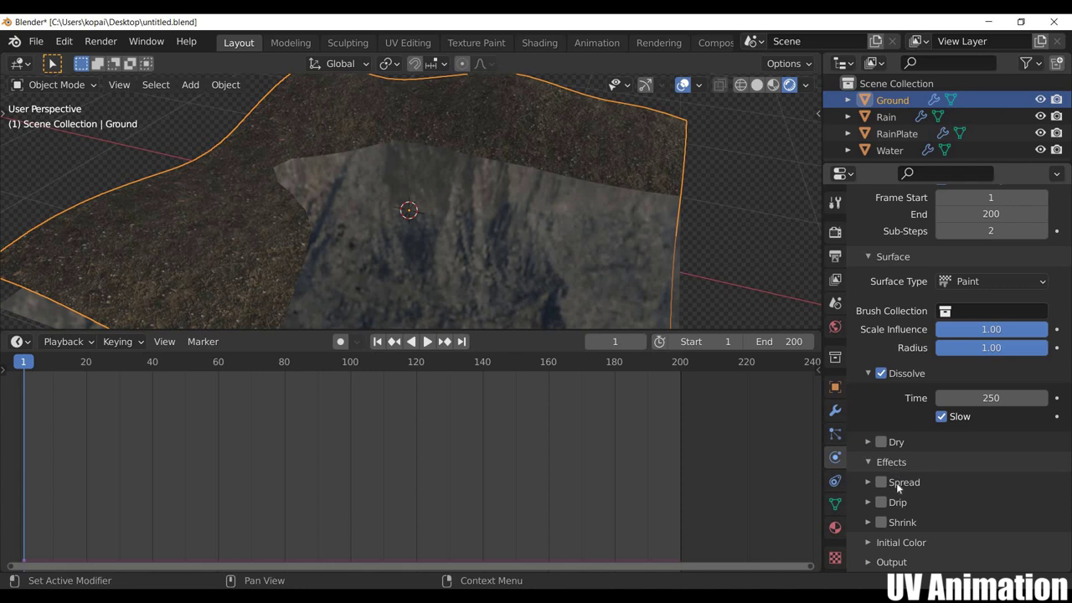
left_click(881, 483)
left_click(905, 482)
scroll(985, 460, "down", 2)
mouse_move(991, 458)
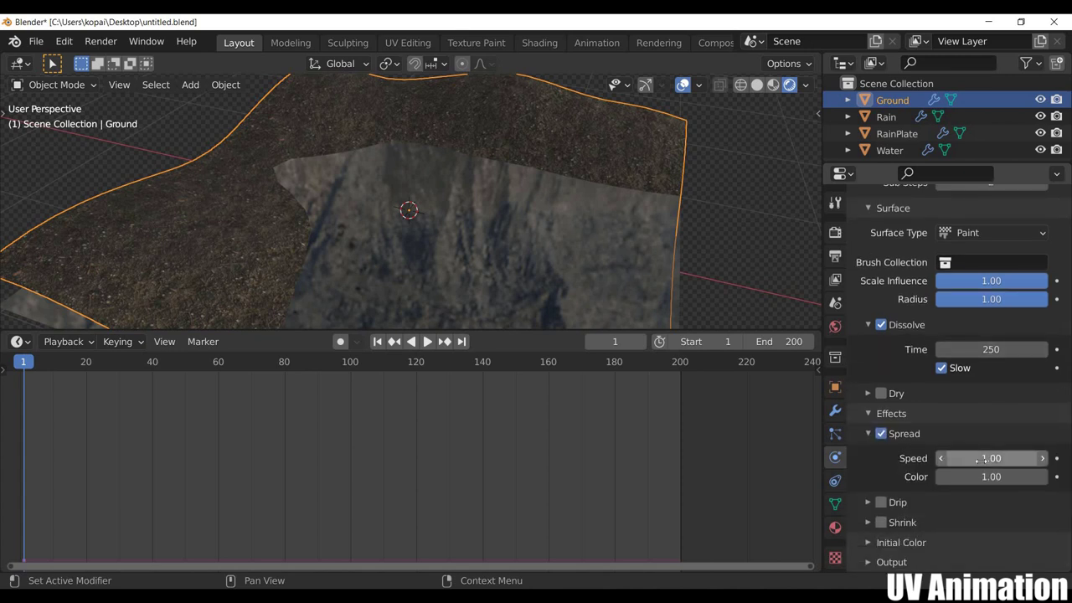
left_click(985, 459)
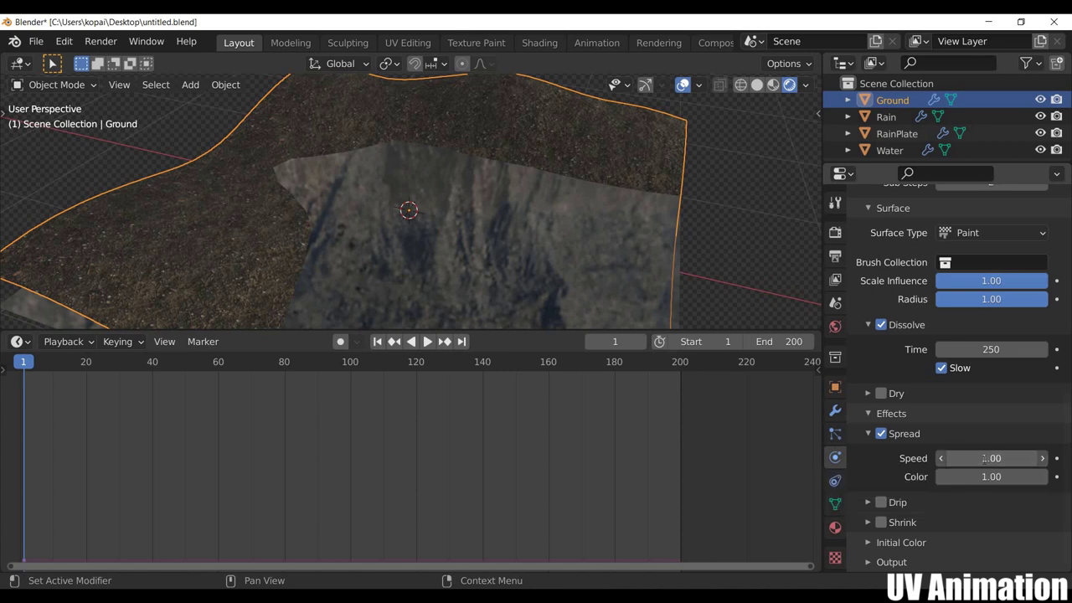
type("2.5")
key("Return")
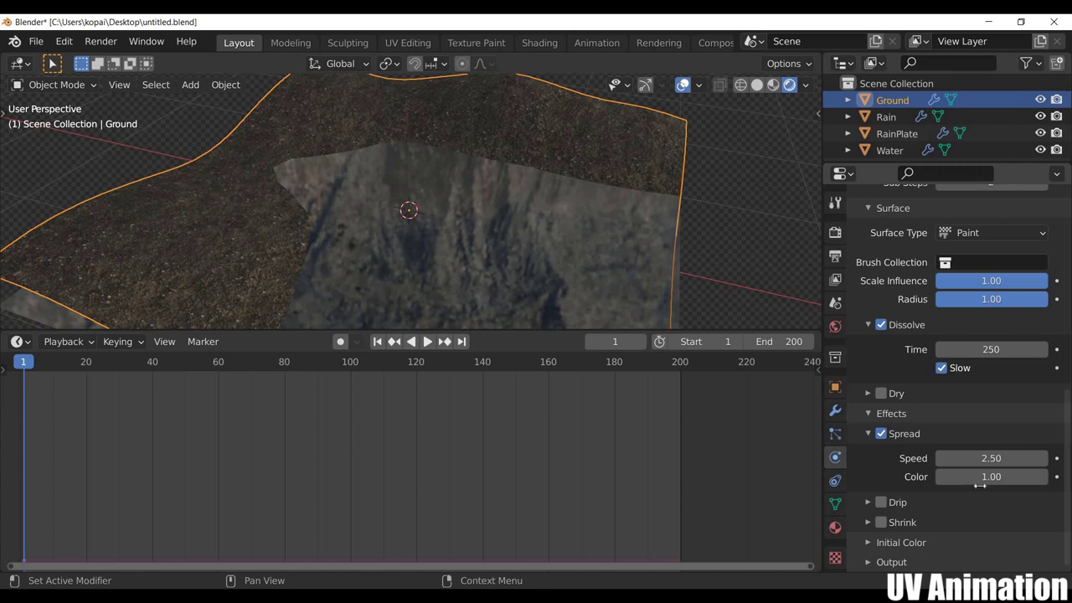
Set the canvas output UV map to UVMap
left_click(901, 543)
scroll(987, 403, "down", 1)
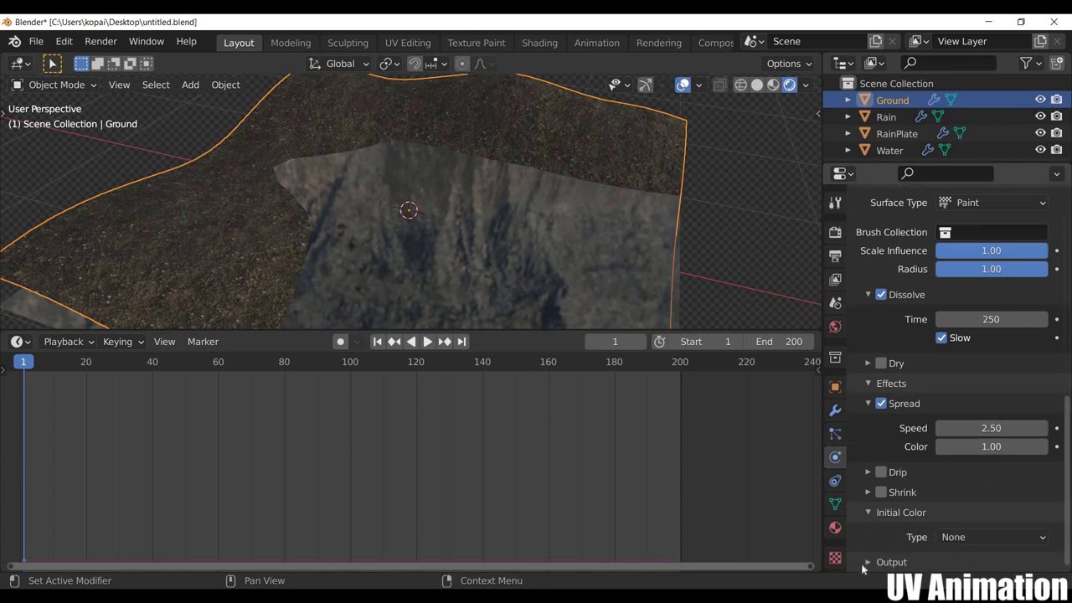
scroll(900, 438, "down", 4)
scroll(880, 428, "down", 1)
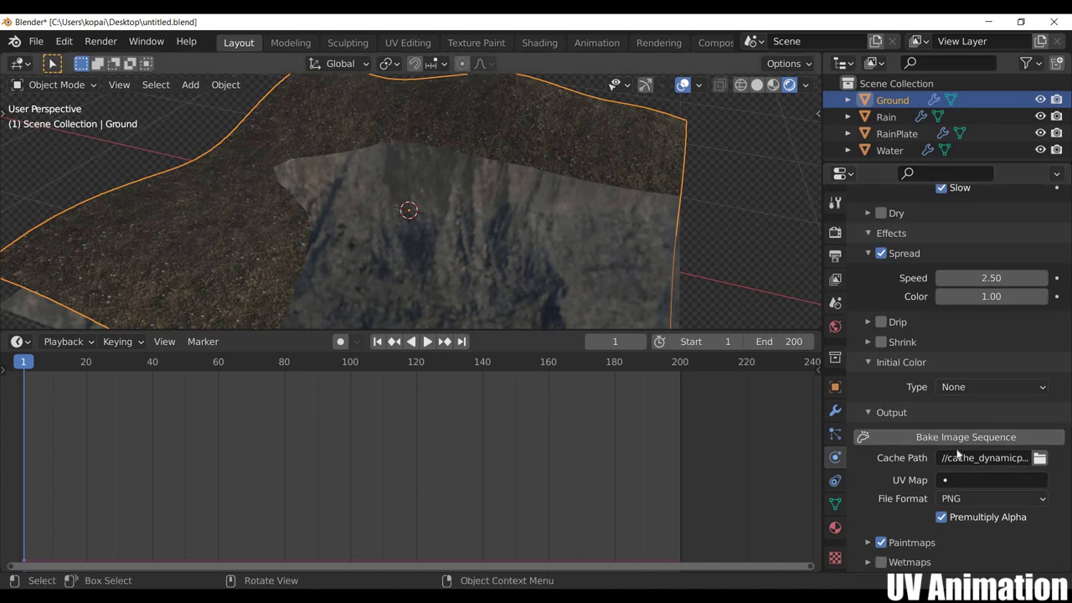
left_click(964, 480)
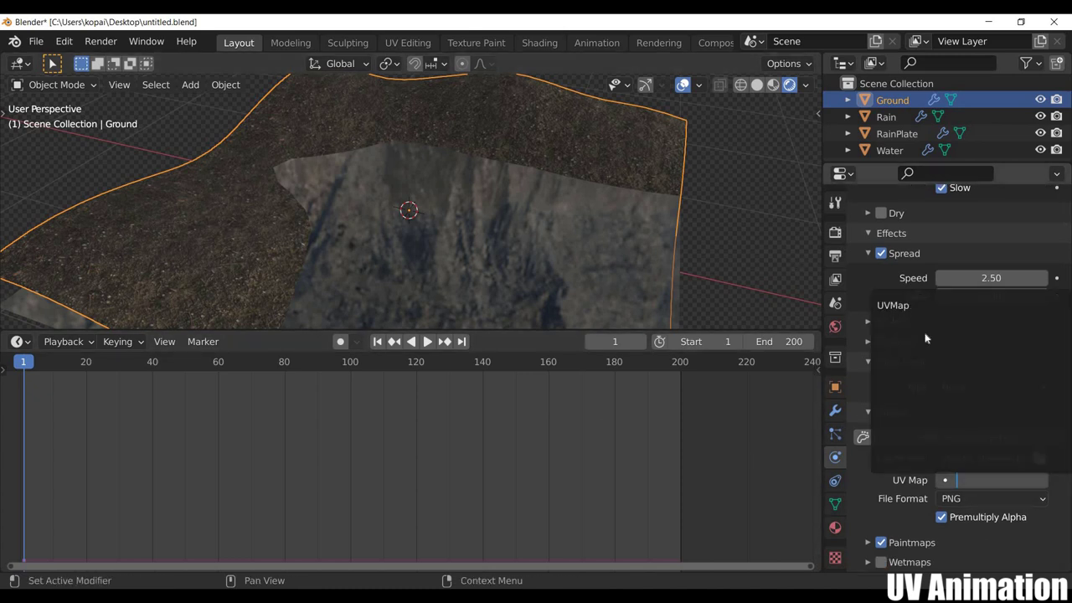
left_click(901, 306)
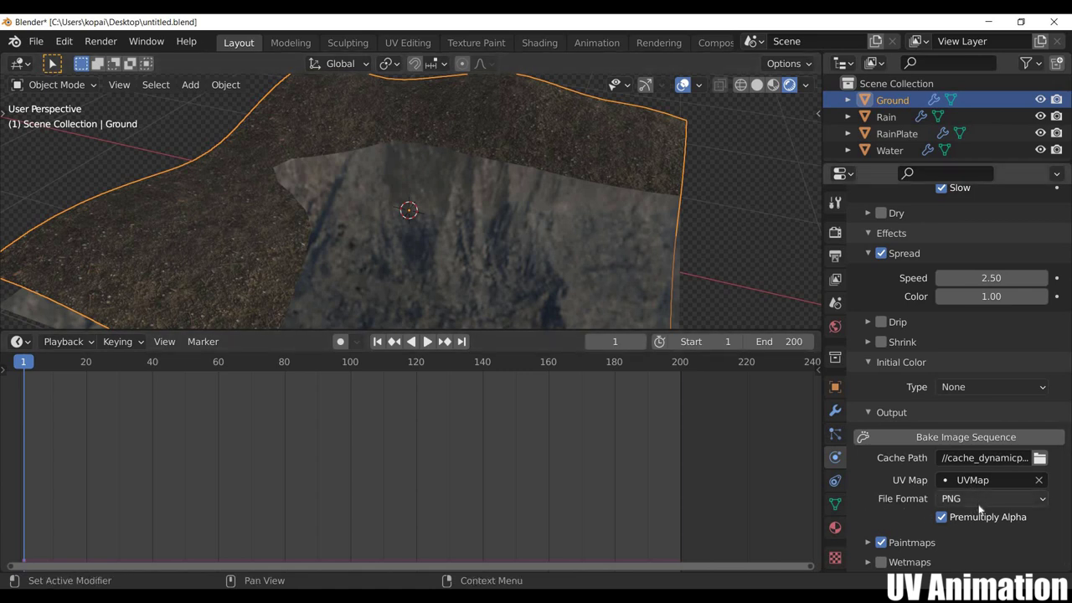
Turn off the Ground canvas Paintmaps output and rename the wetmap layer to Rain
left_click(883, 545)
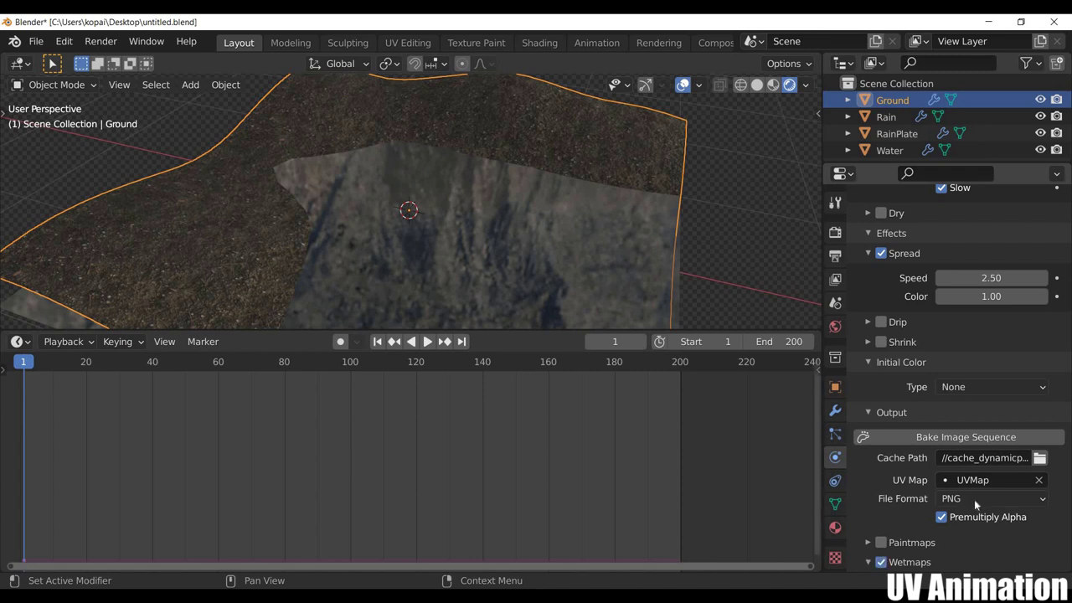
scroll(974, 499, "down", 1)
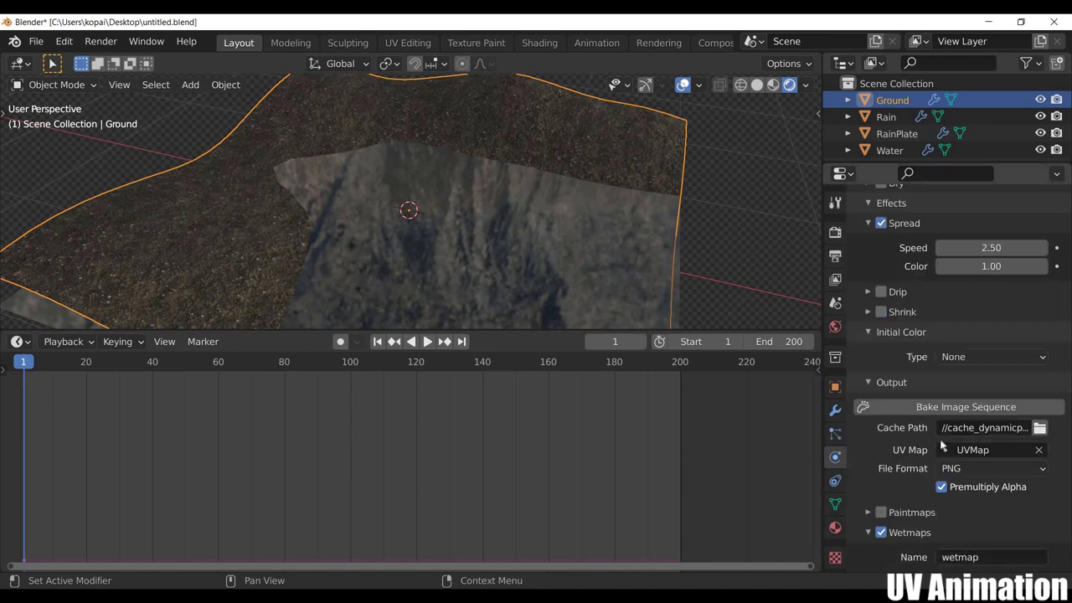
left_click(982, 556)
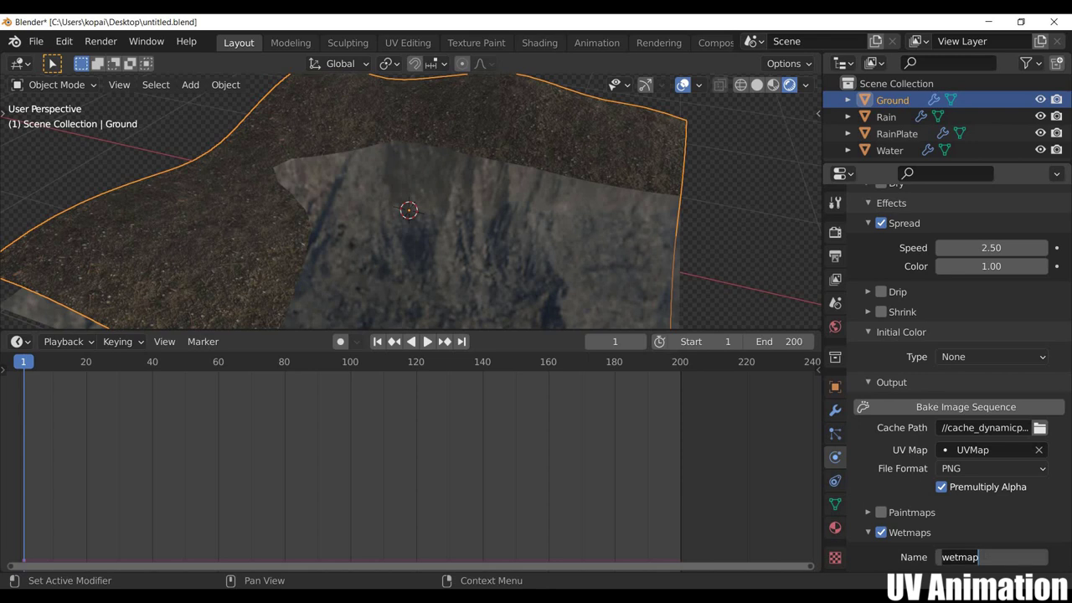
type("Rain")
key("Return")
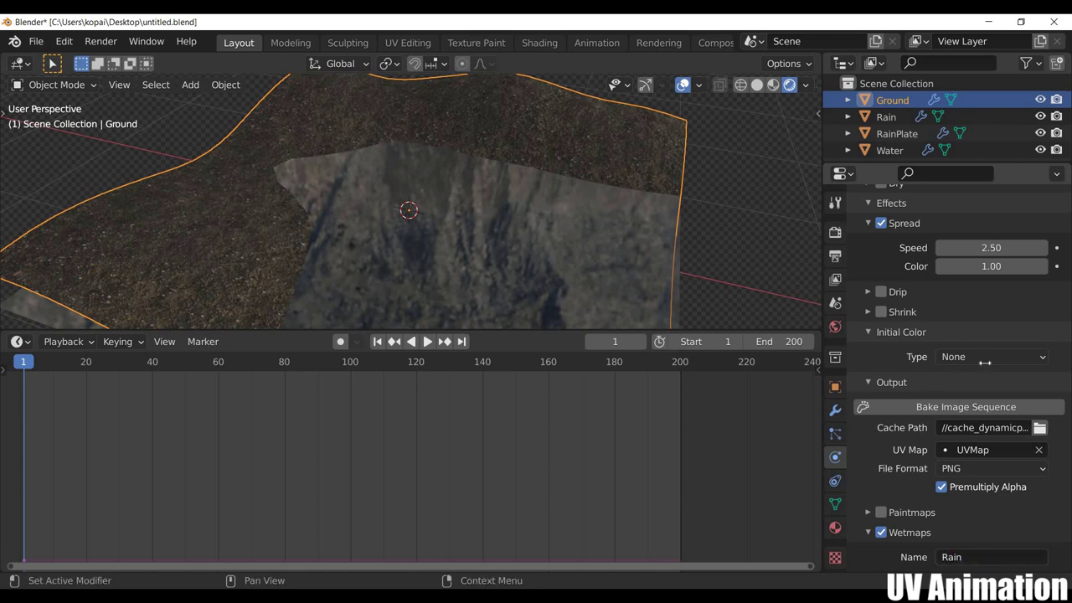
Enlarge the 3D viewport by dragging the timeline border down
scroll(987, 368, "up", 5)
scroll(987, 368, "up", 4)
scroll(987, 368, "up", 3)
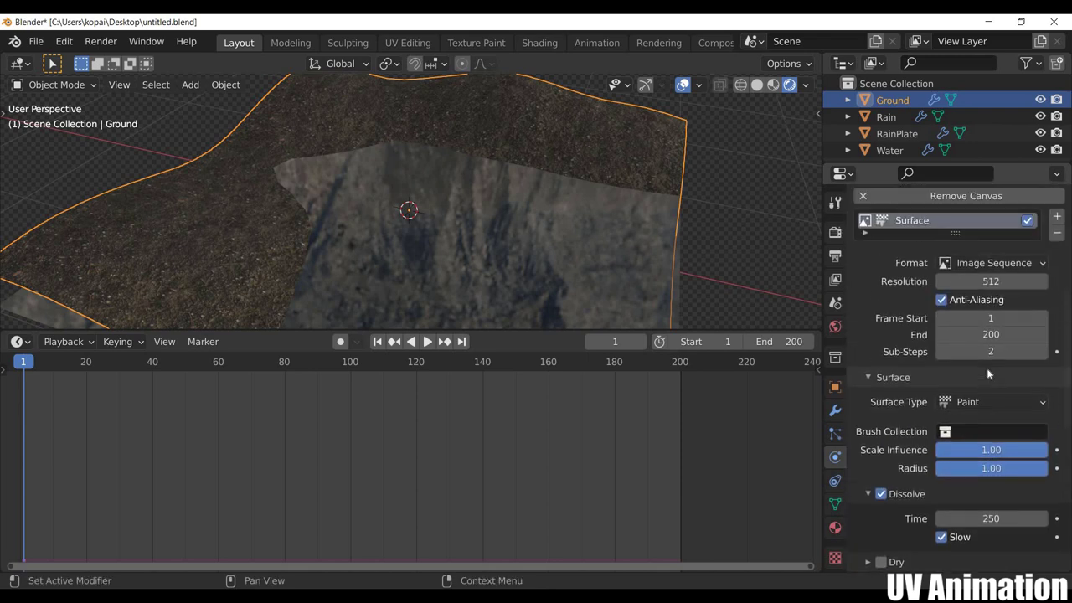
scroll(987, 369, "up", 4)
scroll(986, 370, "up", 4)
scroll(987, 373, "down", 5)
scroll(987, 375, "down", 4)
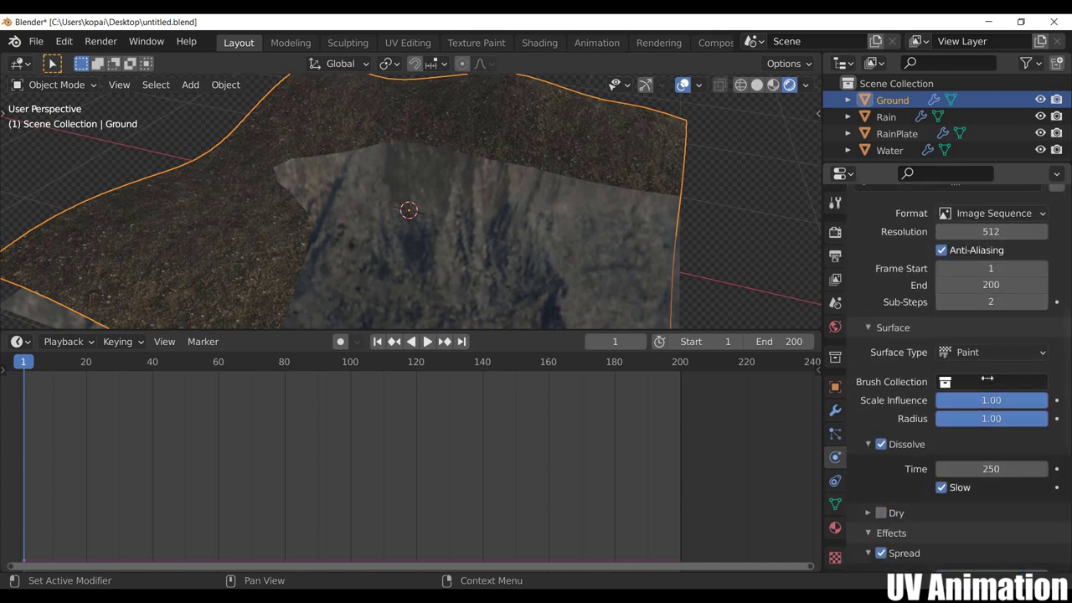
scroll(987, 377, "down", 5)
scroll(987, 376, "down", 5)
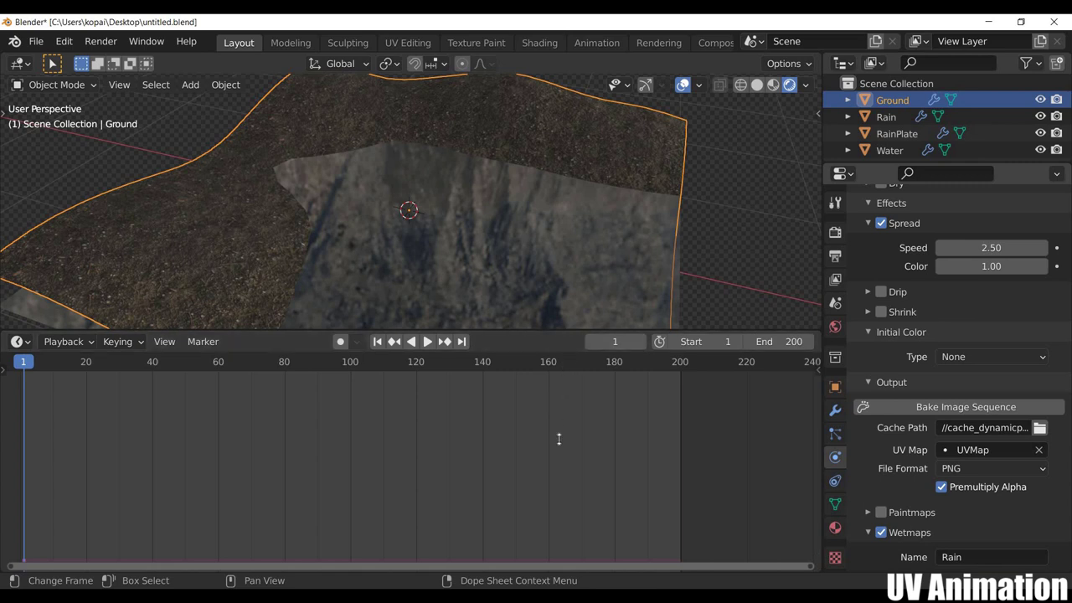
left_click_drag(553, 331, 486, 492)
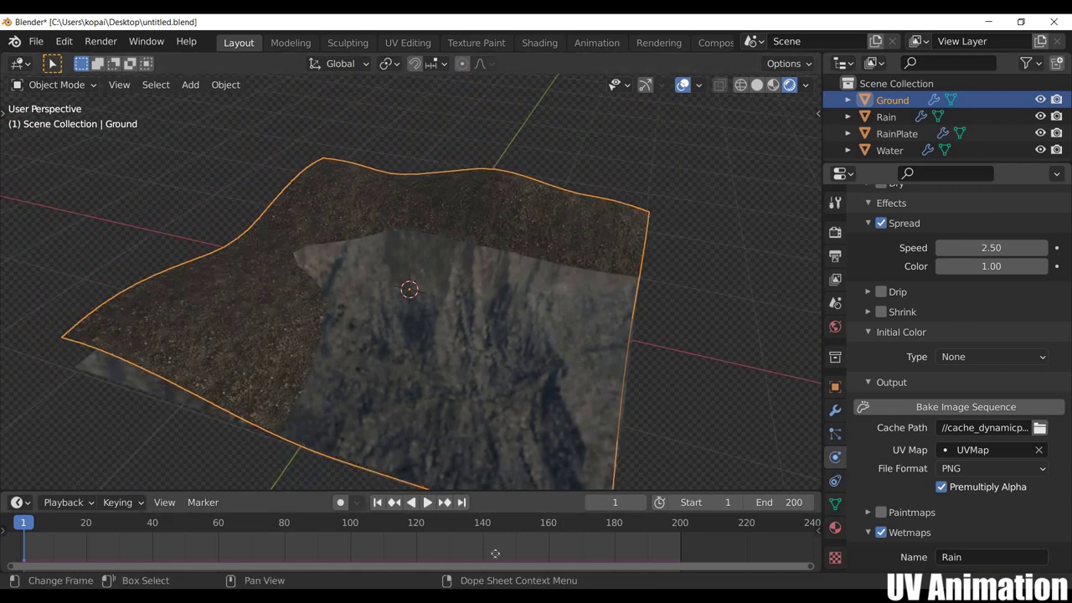
Create a Wetmaps folder on the Desktop and set it as the cache path (//Wetmaps\)
key("Home")
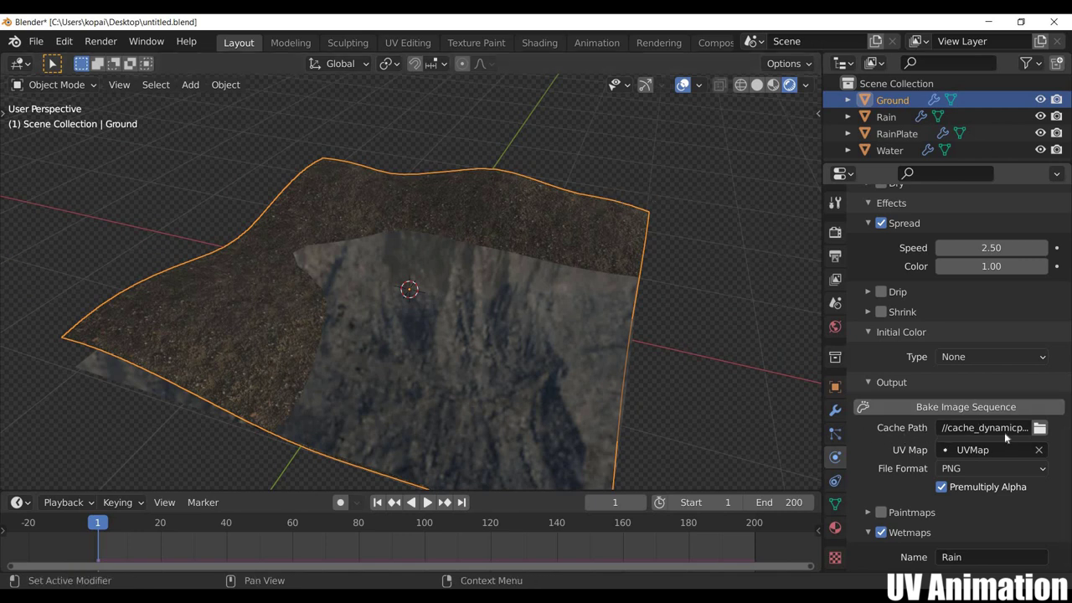
left_click(1039, 428)
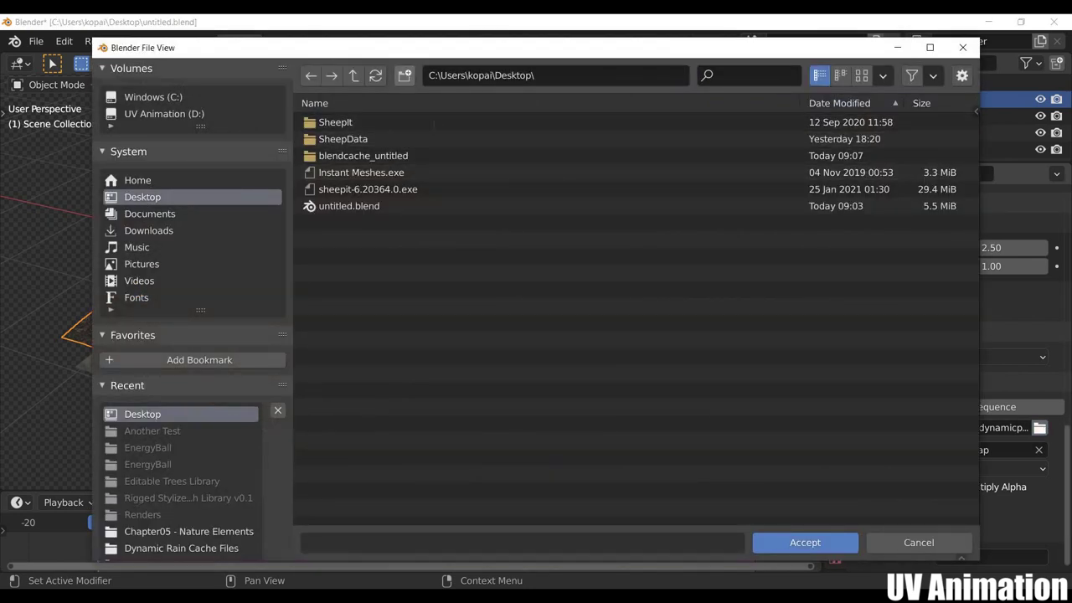
left_click(406, 75)
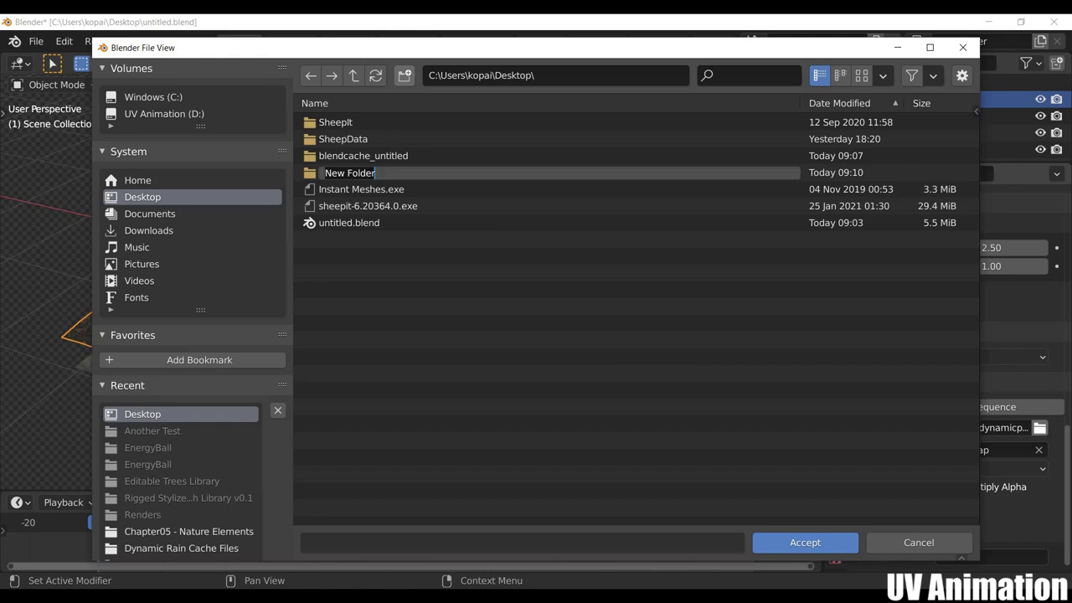
type("Wetmaps")
key("Return")
left_click(367, 175)
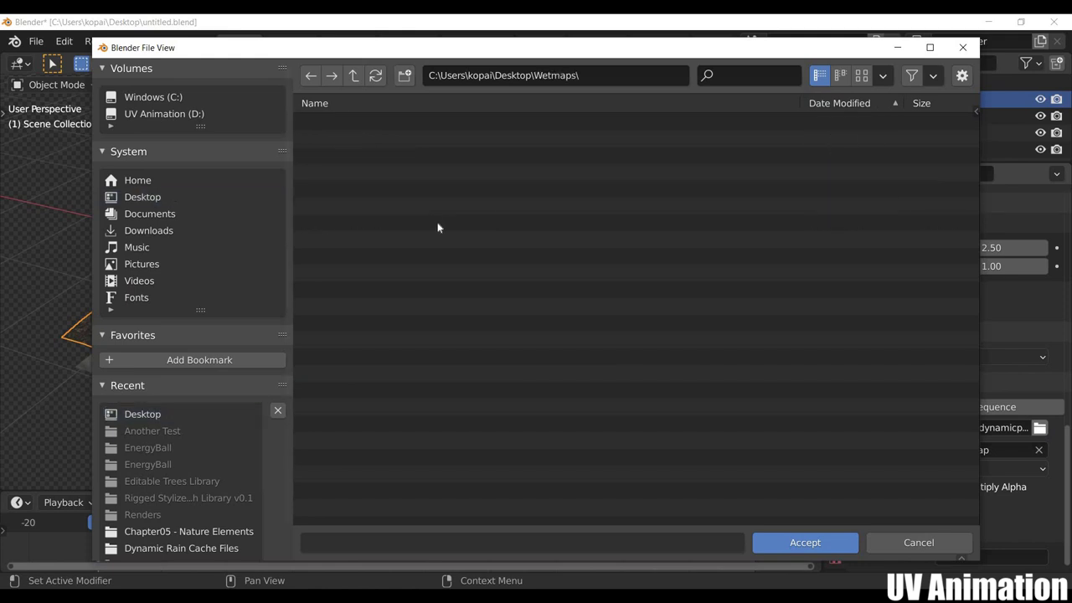
left_click(793, 545)
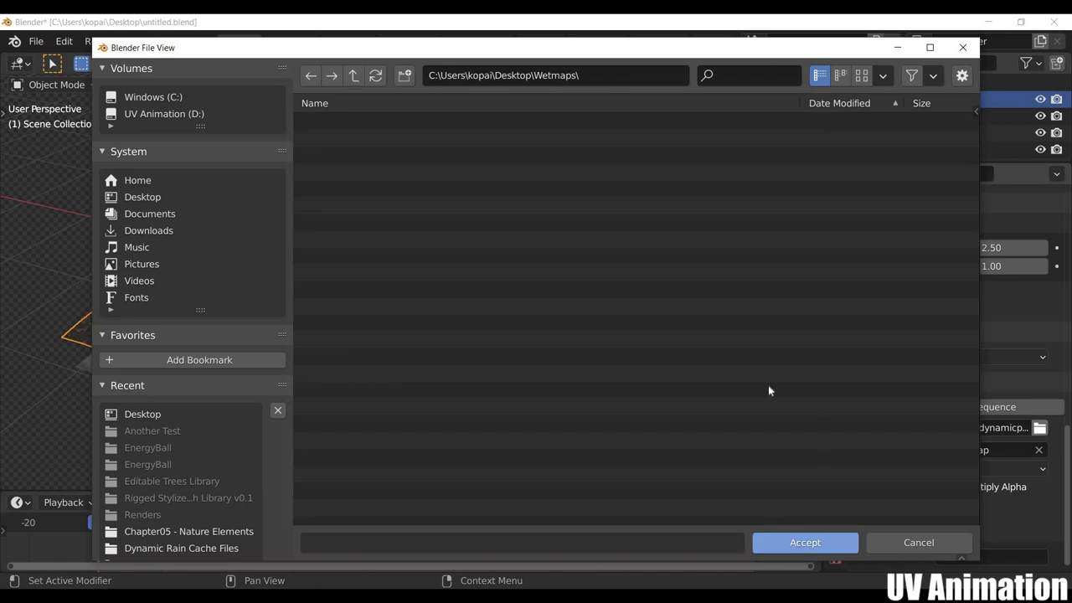
left_click(805, 543)
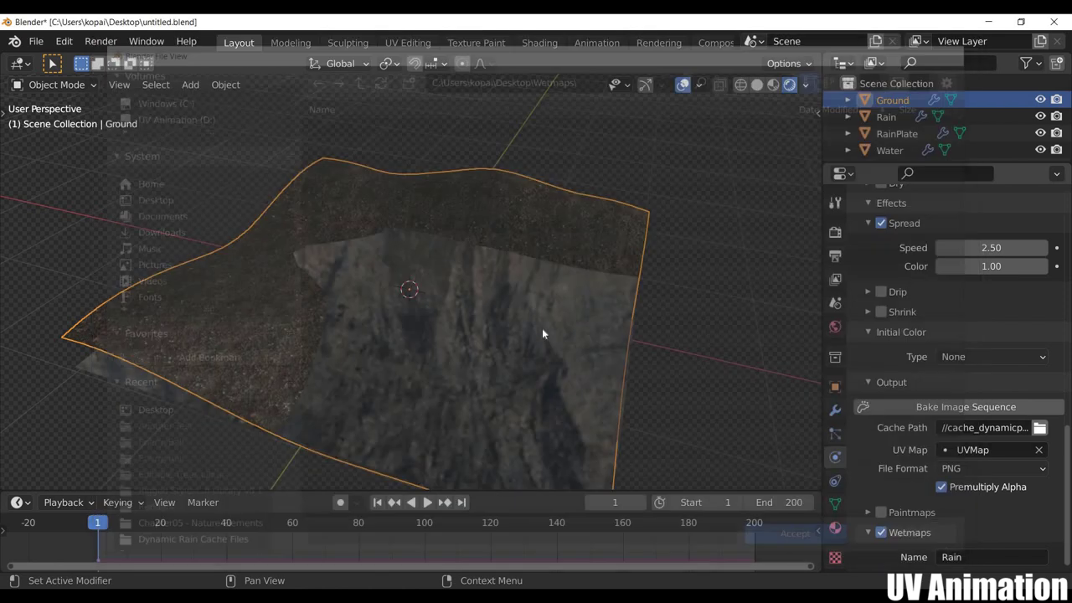
Bake the Rain image sequence and browse the 200 generated frames in the Wetmaps folder
left_click(969, 406)
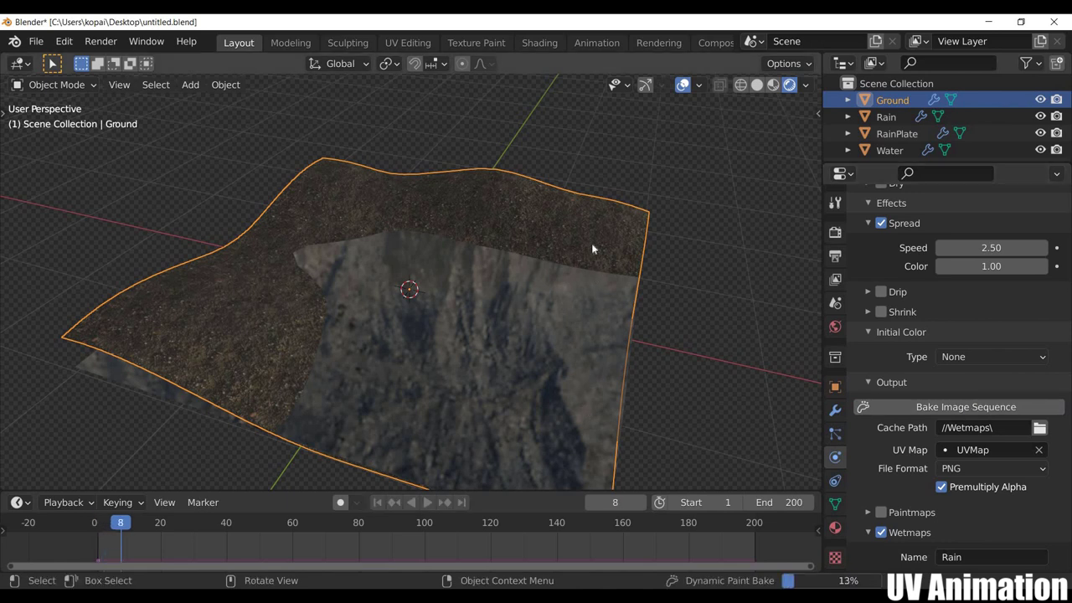
key("alt+Tab")
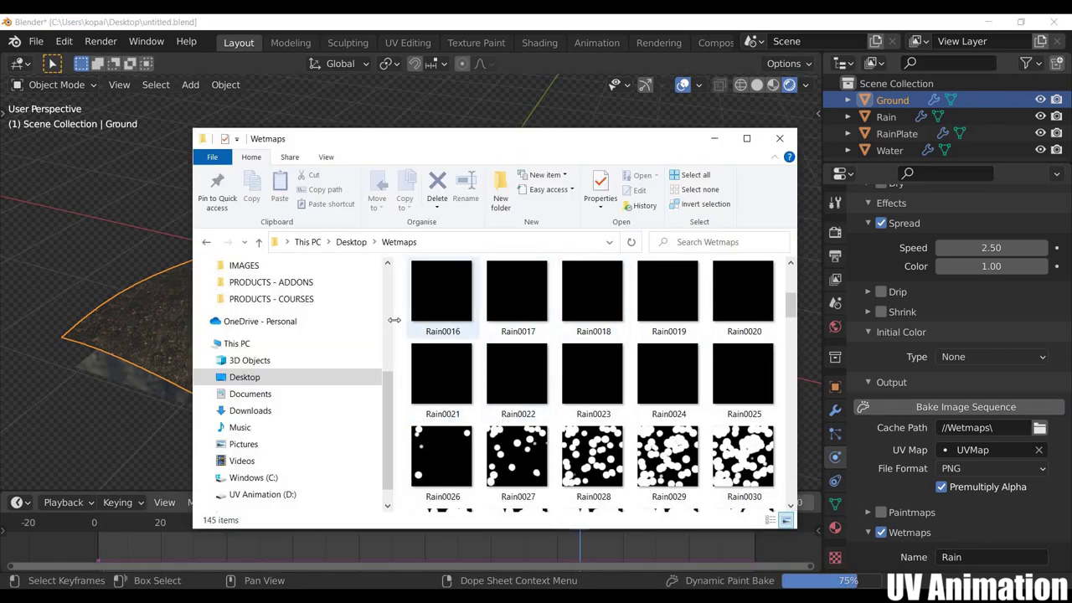
left_click_drag(392, 325, 235, 323)
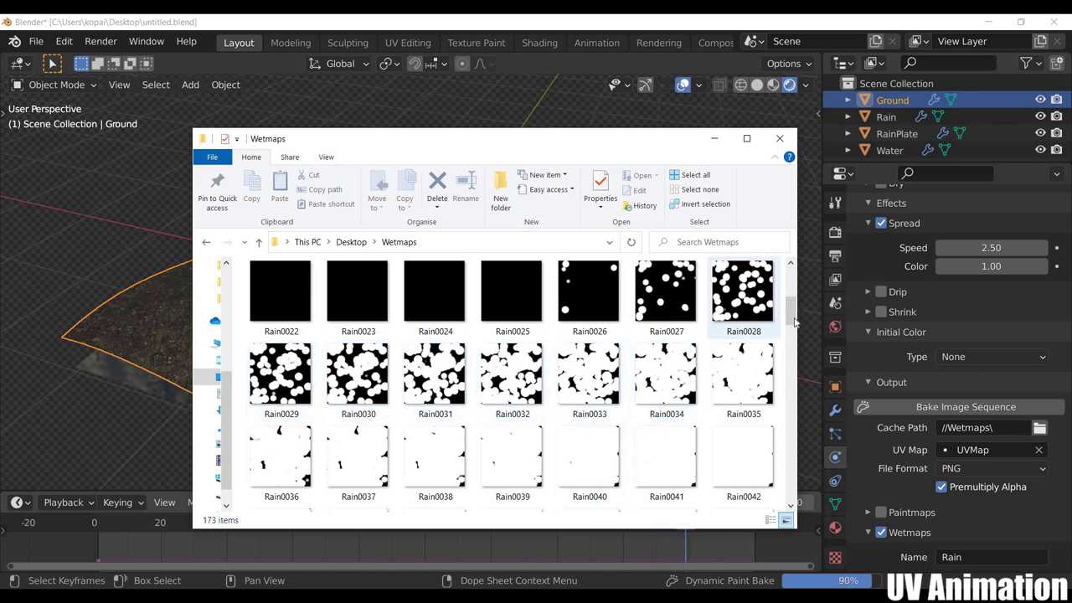
left_click_drag(793, 311, 796, 412)
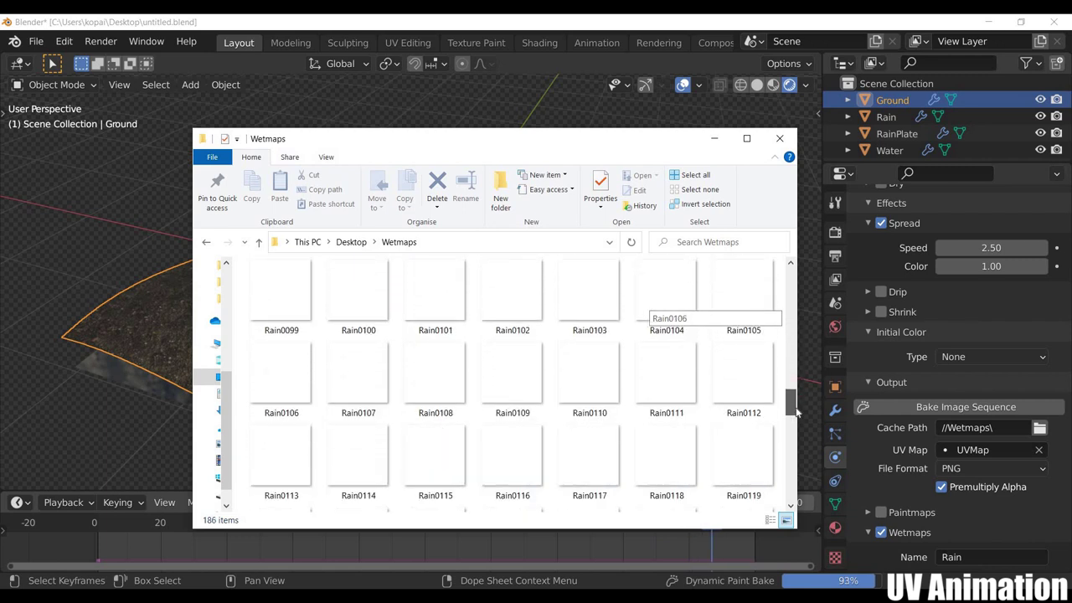
left_click_drag(796, 413, 793, 379)
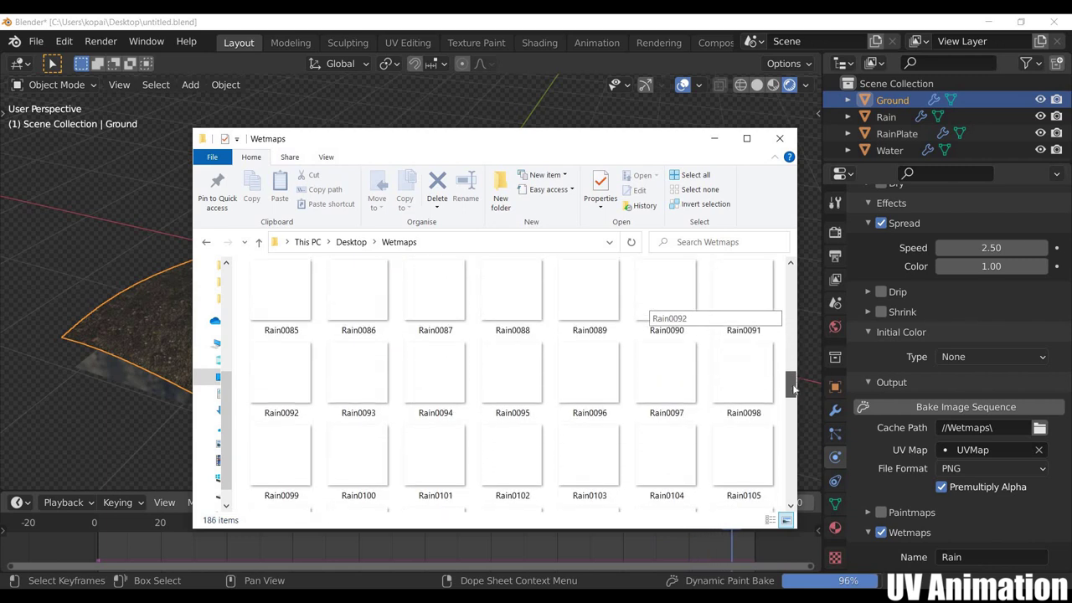
scroll(317, 361, "up", 1)
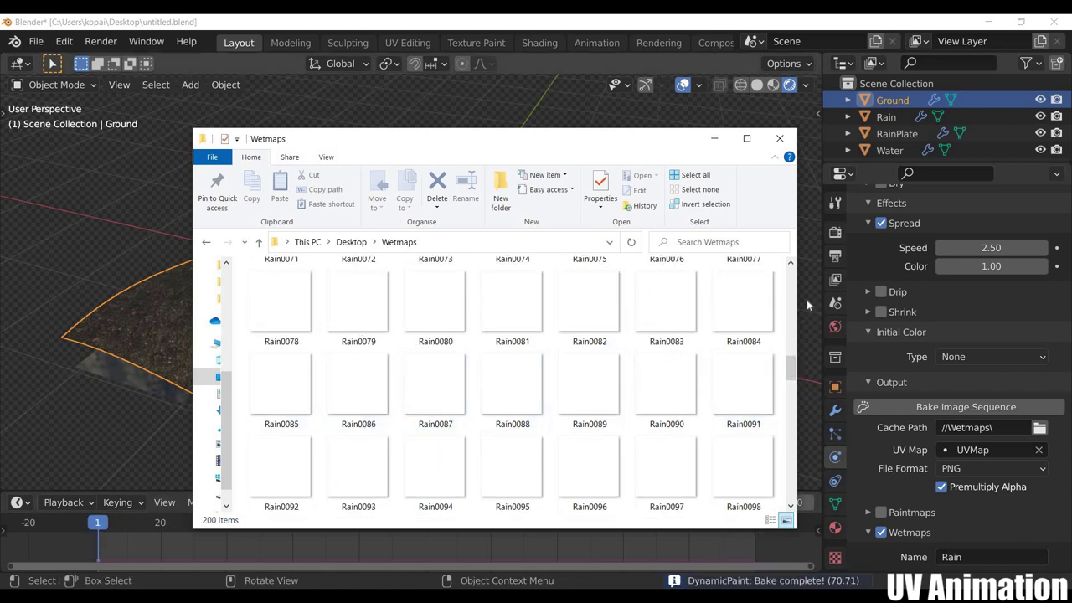
left_click_drag(793, 374, 813, 313)
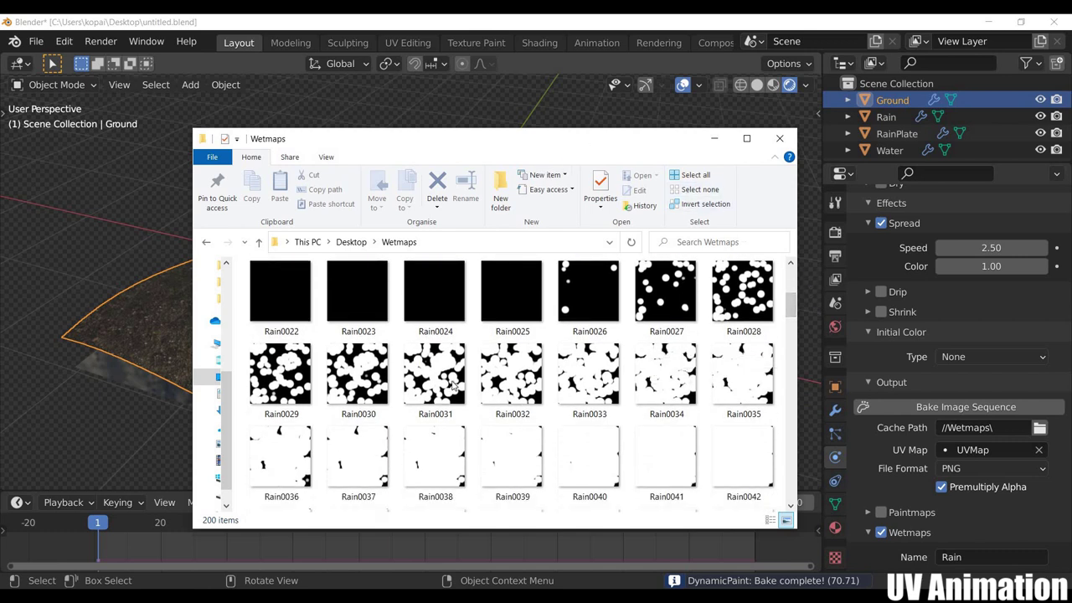
Return to Blender, frame the Ground, and turn the lower area into a Shader Editor
left_click(715, 139)
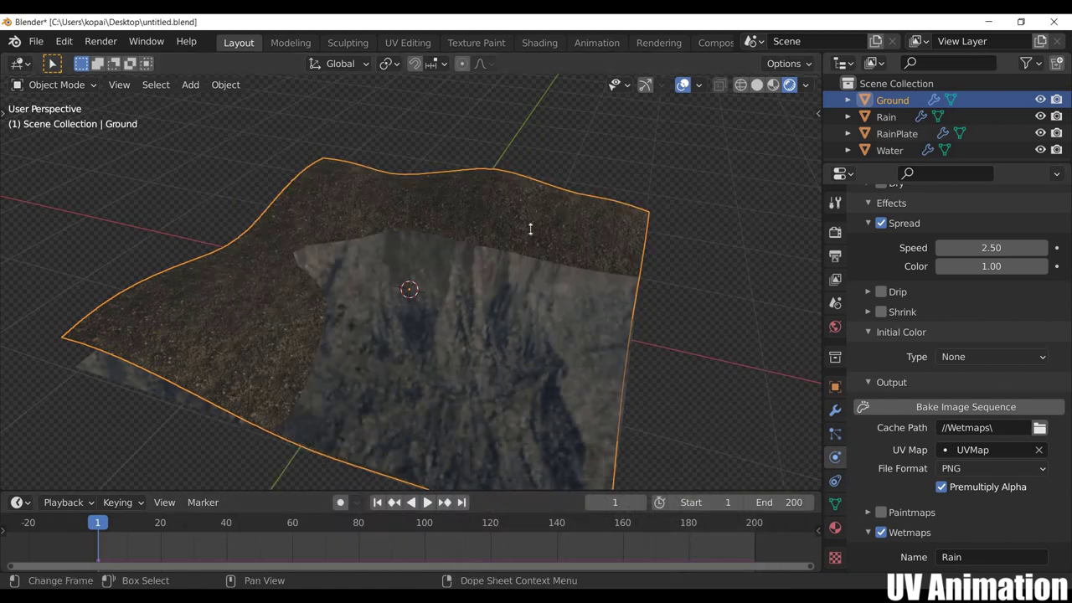
left_click_drag(530, 228, 536, 231)
key("KP_Decimal")
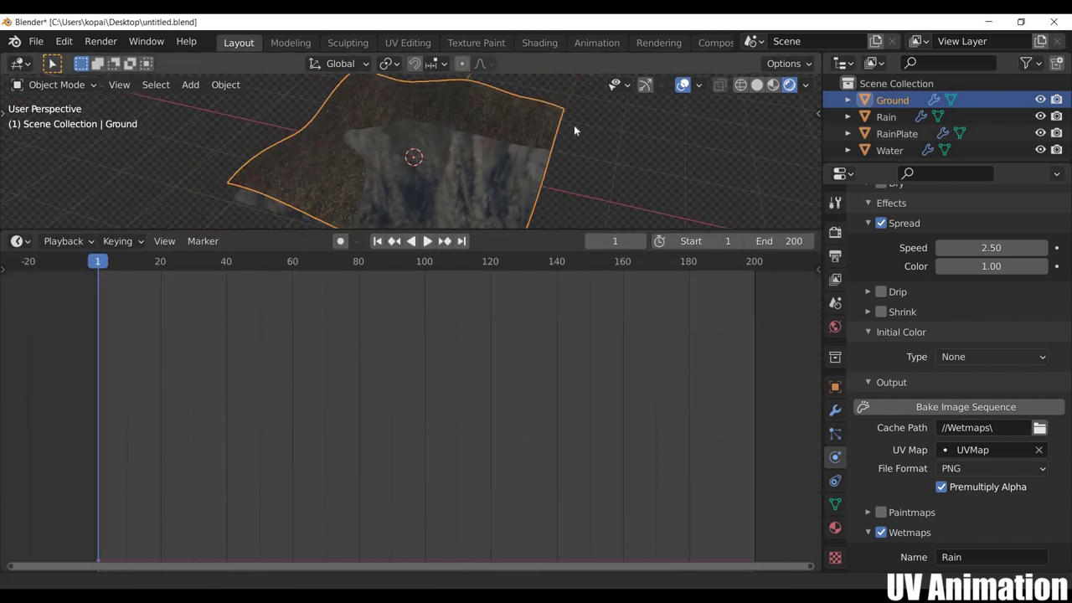
middle_click_drag(573, 130, 502, 168)
left_click(20, 242)
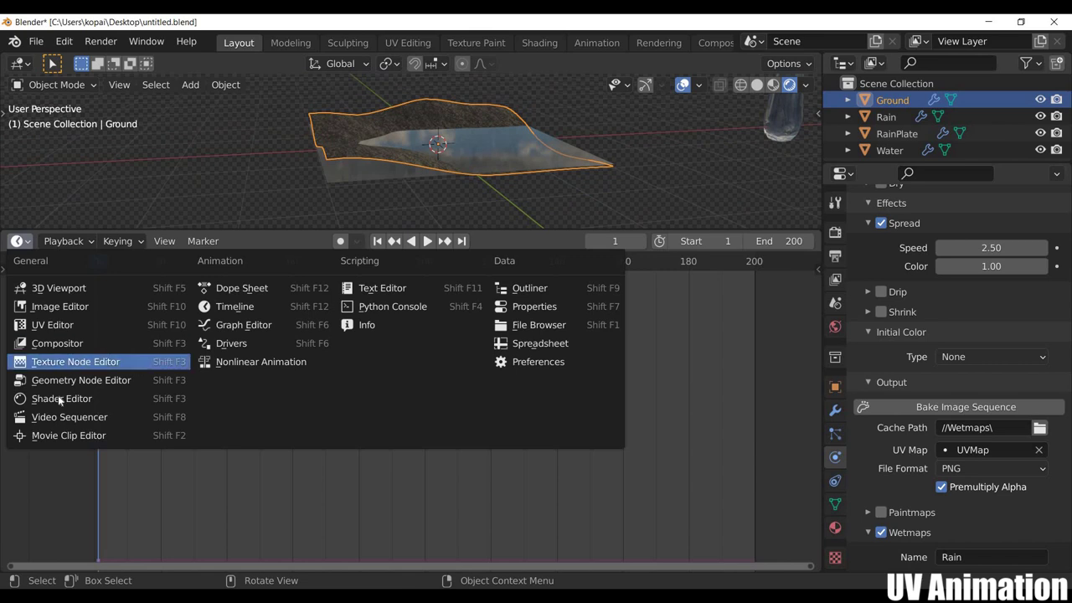
left_click(59, 399)
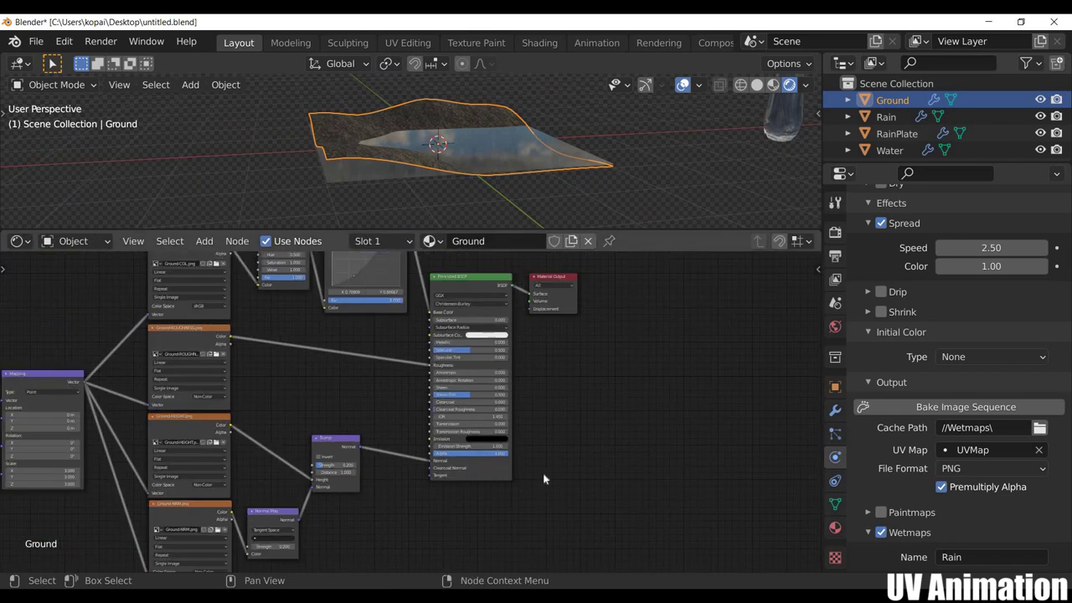
scroll(486, 427, "down", 3)
scroll(335, 385, "down", 3)
Add an empty Image Texture node to the Ground material's node tree
left_click_drag(124, 310, 543, 547)
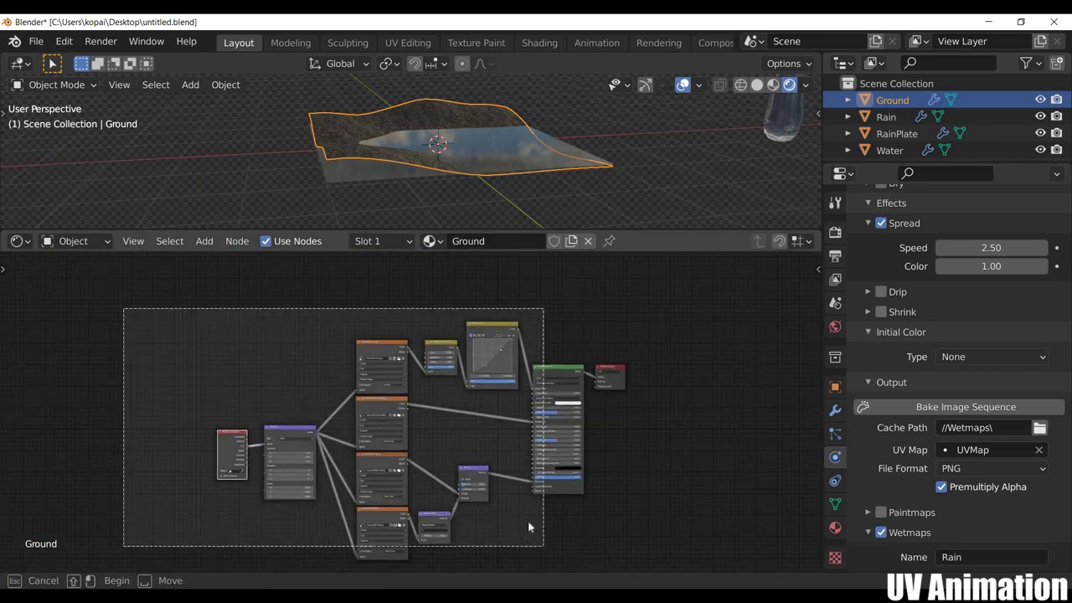
key("g")
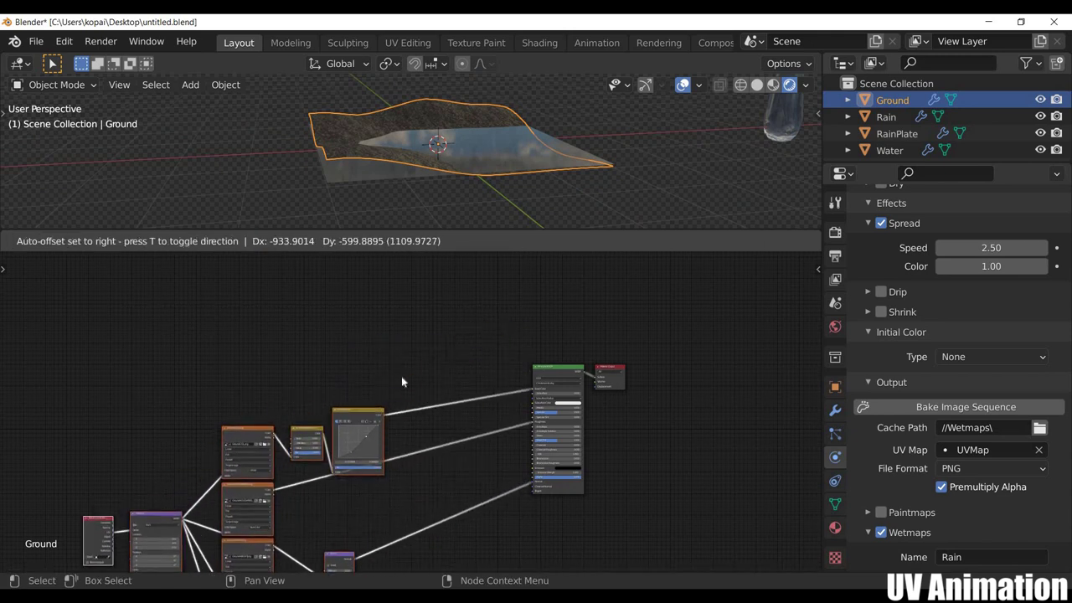
key("Escape")
scroll(391, 454, "up", 2)
scroll(215, 430, "up", 1)
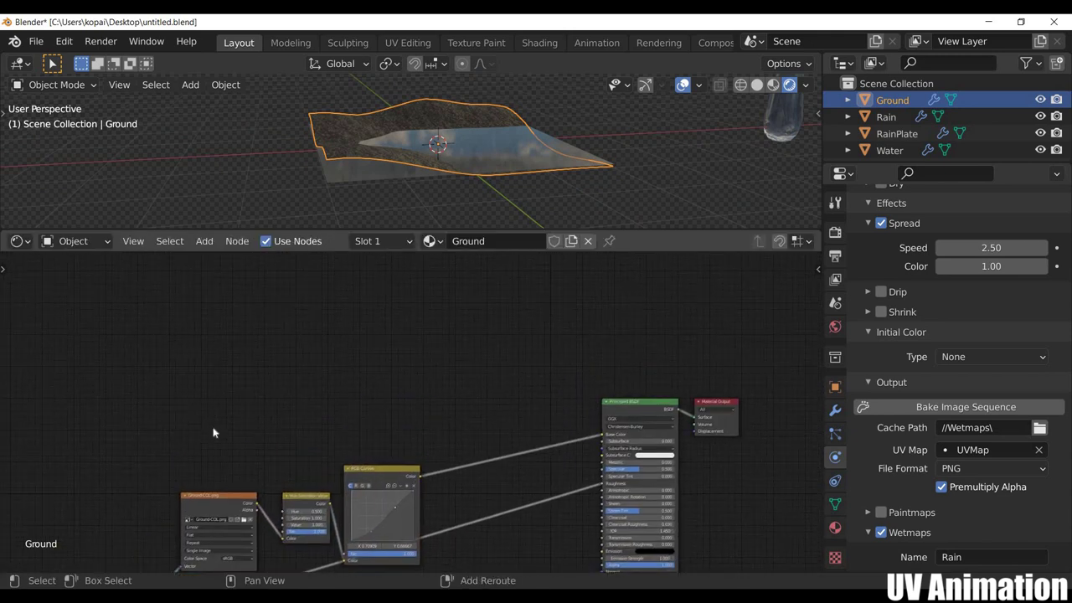
key("shift+a")
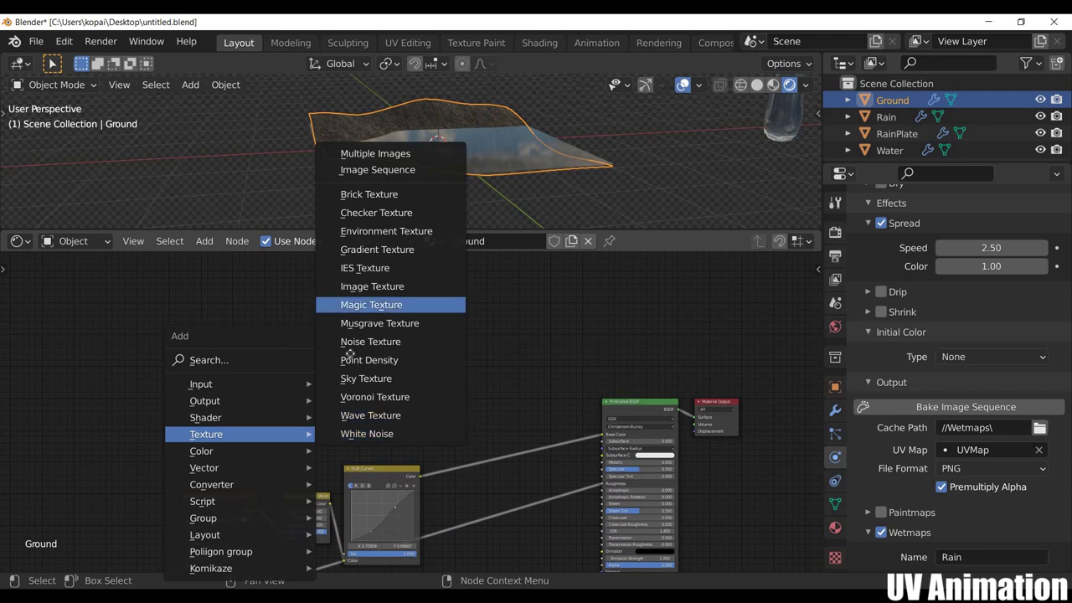
left_click(386, 287)
left_click(430, 421)
scroll(411, 385, "up", 4)
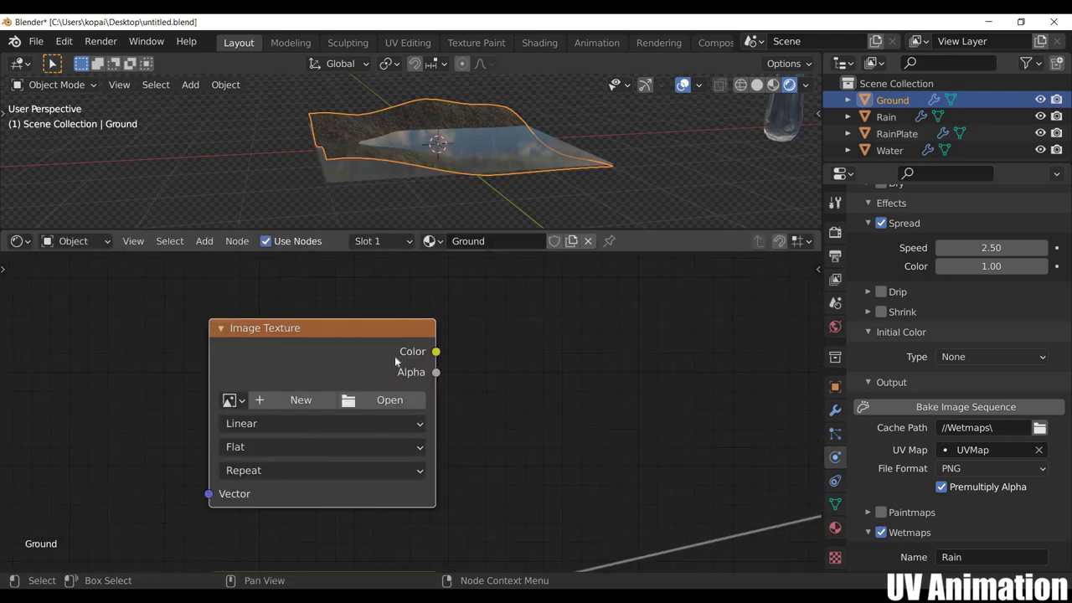
Load Rain0001.png from Wetmaps as a cyclic 200-frame image sequence
left_click(390, 361)
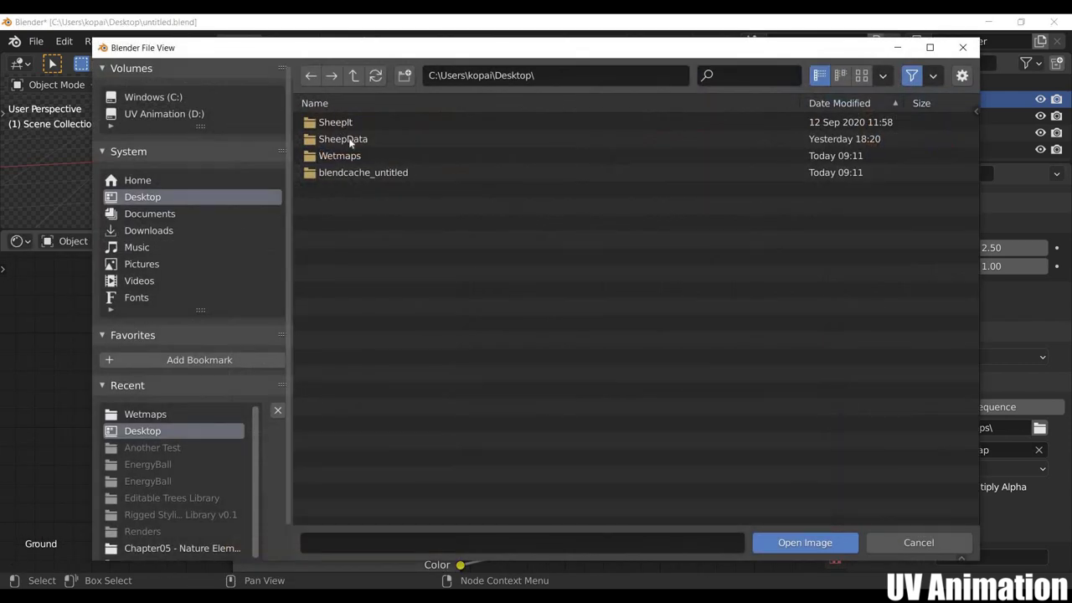
left_click(356, 157)
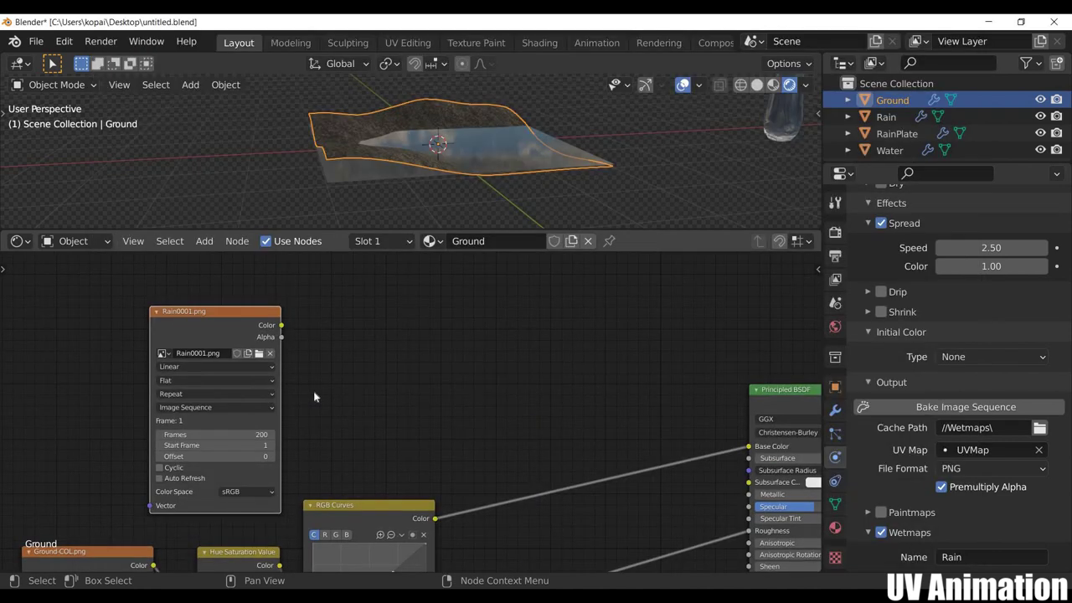
scroll(253, 454, "up", 1)
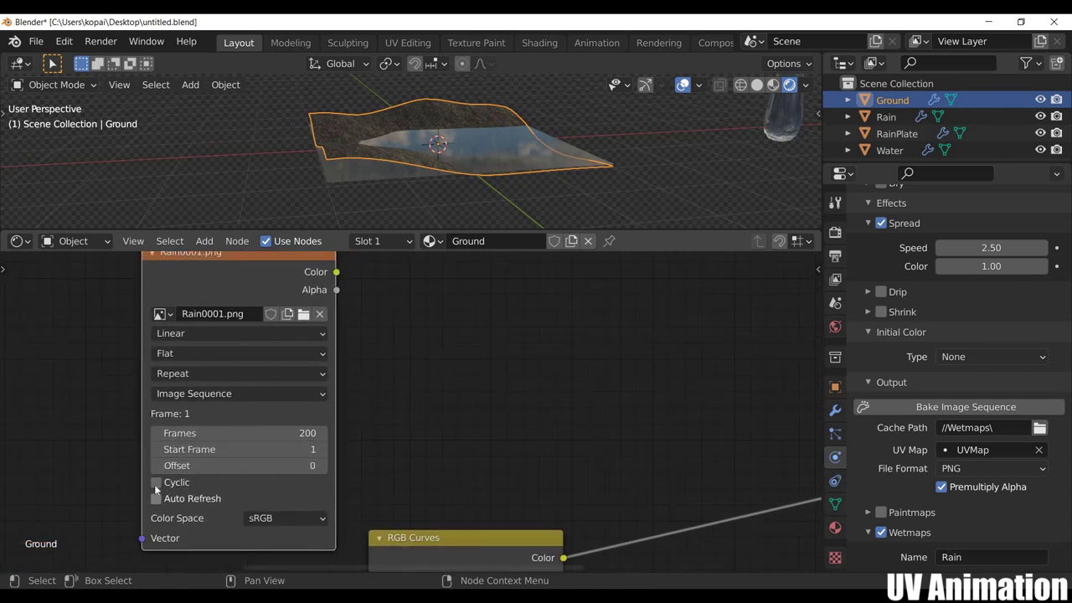
scroll(431, 373, "down", 1)
scroll(431, 372, "down", 1)
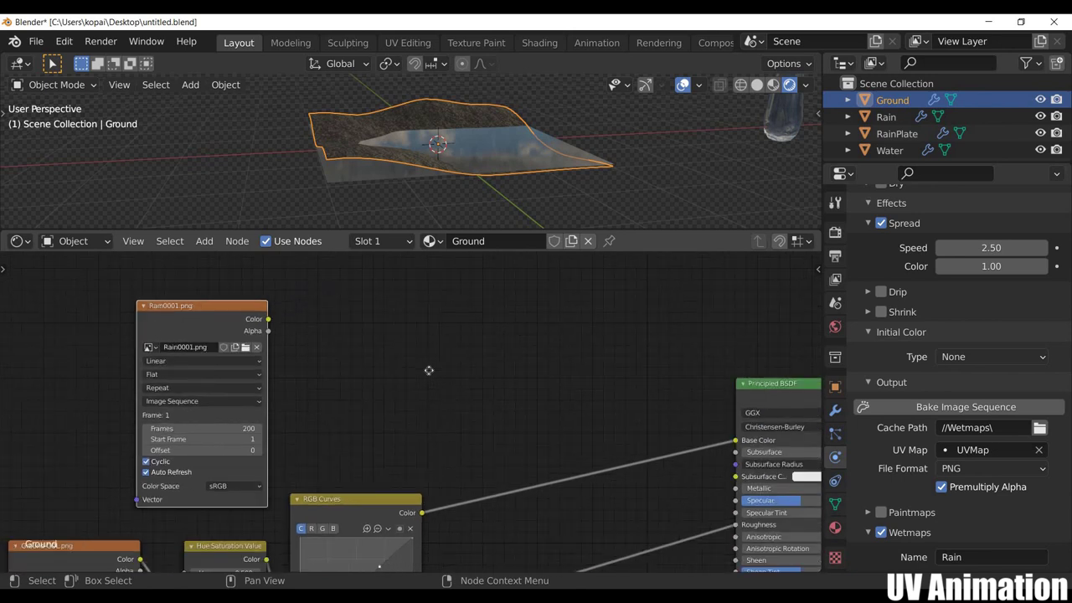
scroll(430, 376, "down", 1, "ctrl")
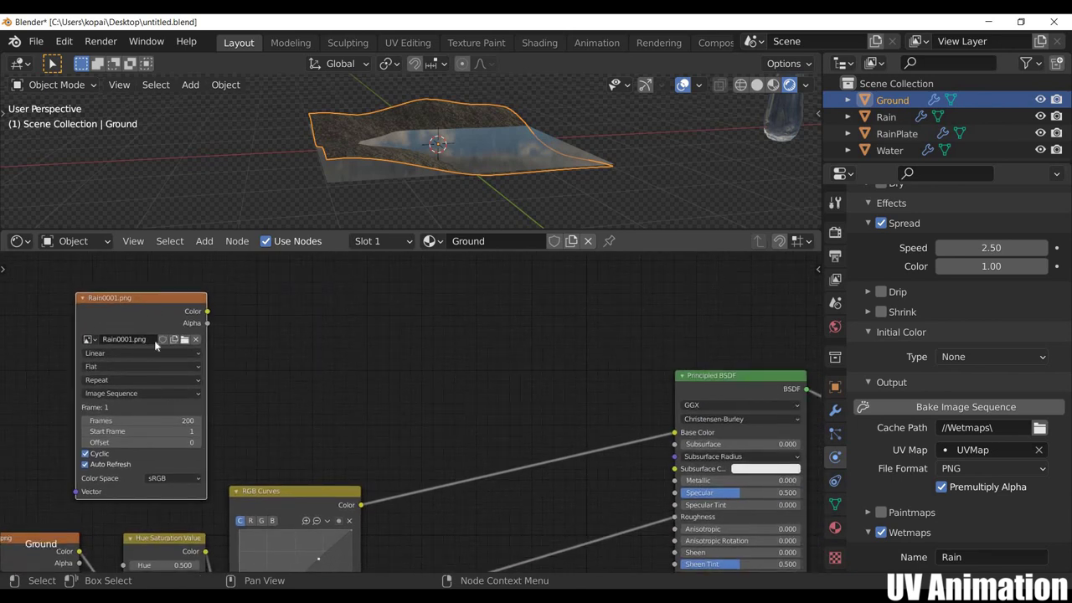
scroll(317, 383, "down", 1)
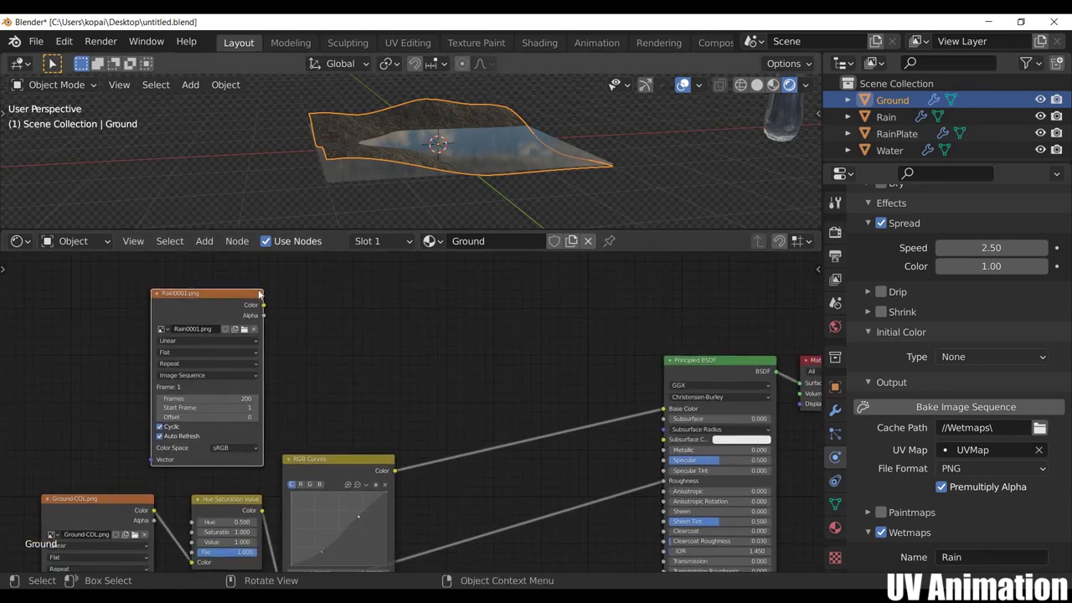
Insert a MixRGB node onto the Principled BSDF Base Color link
left_click_drag(165, 297, 83, 305)
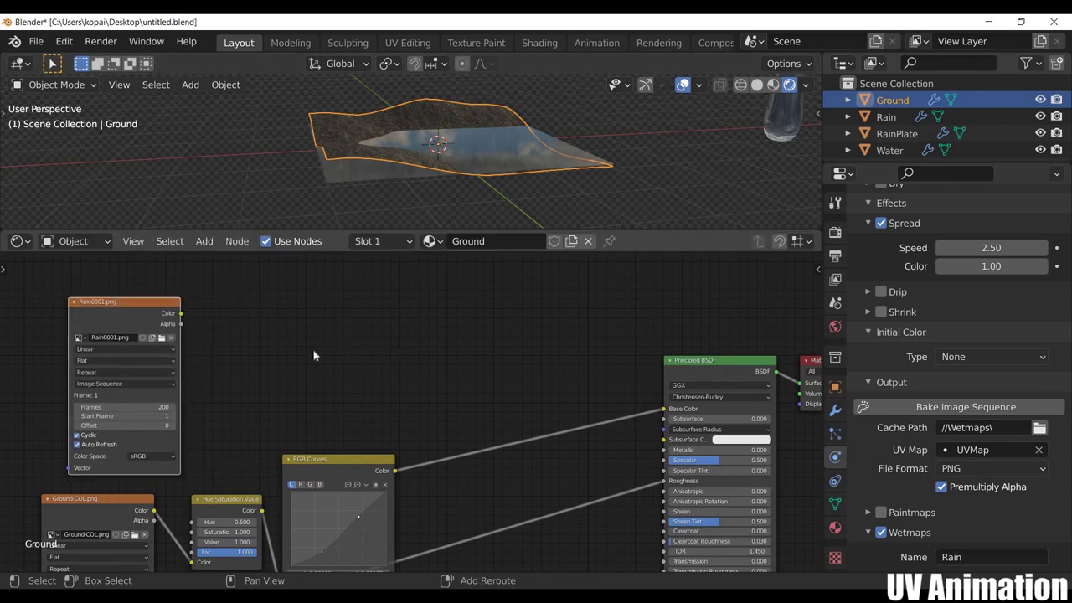
key("shift+a")
mouse_move(301, 363)
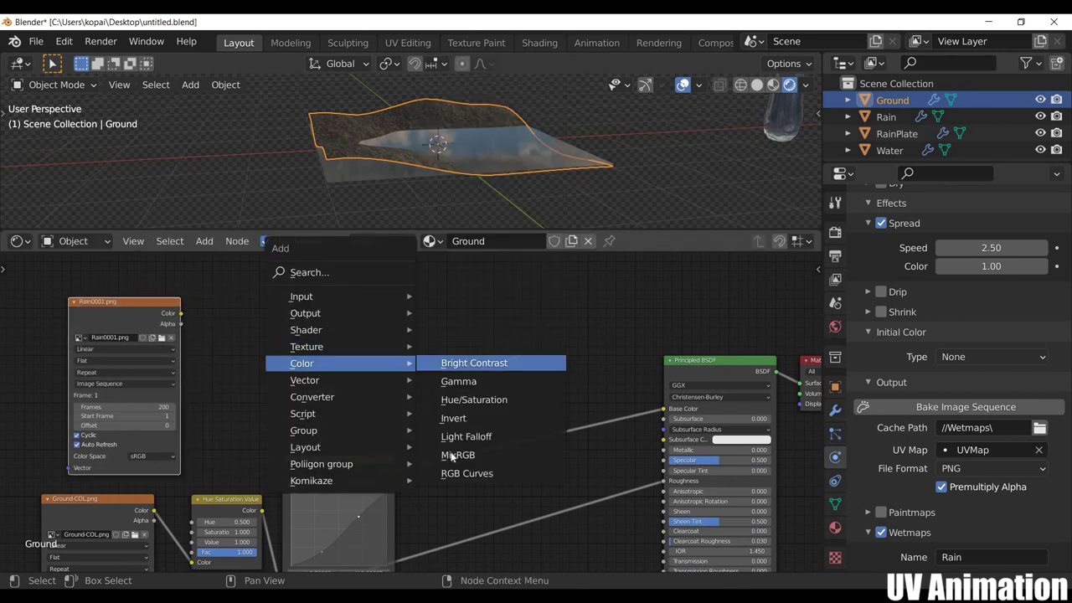
left_click(452, 455)
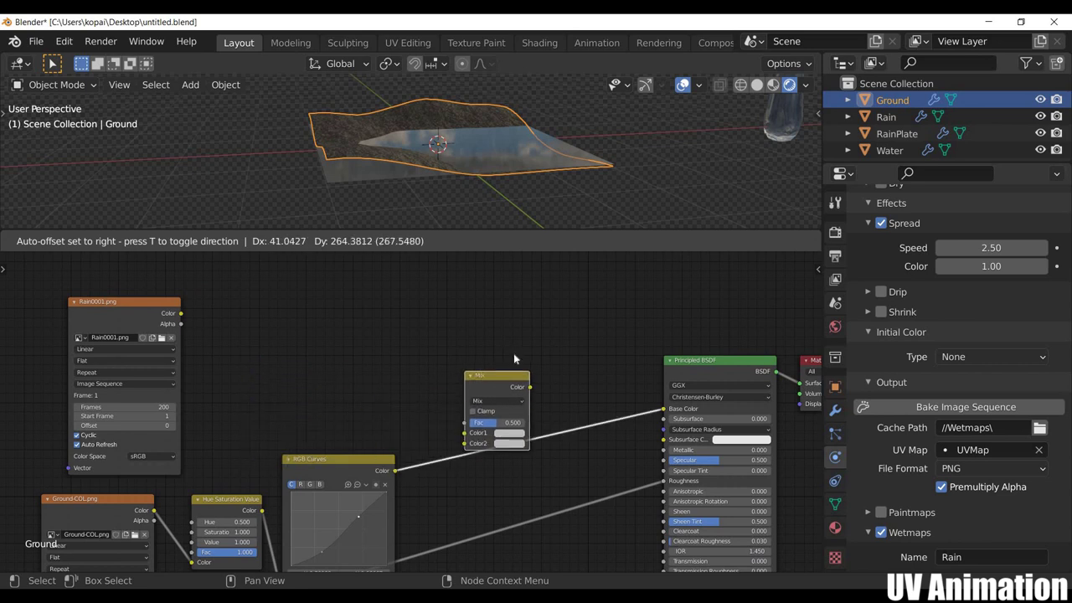
left_click(518, 354)
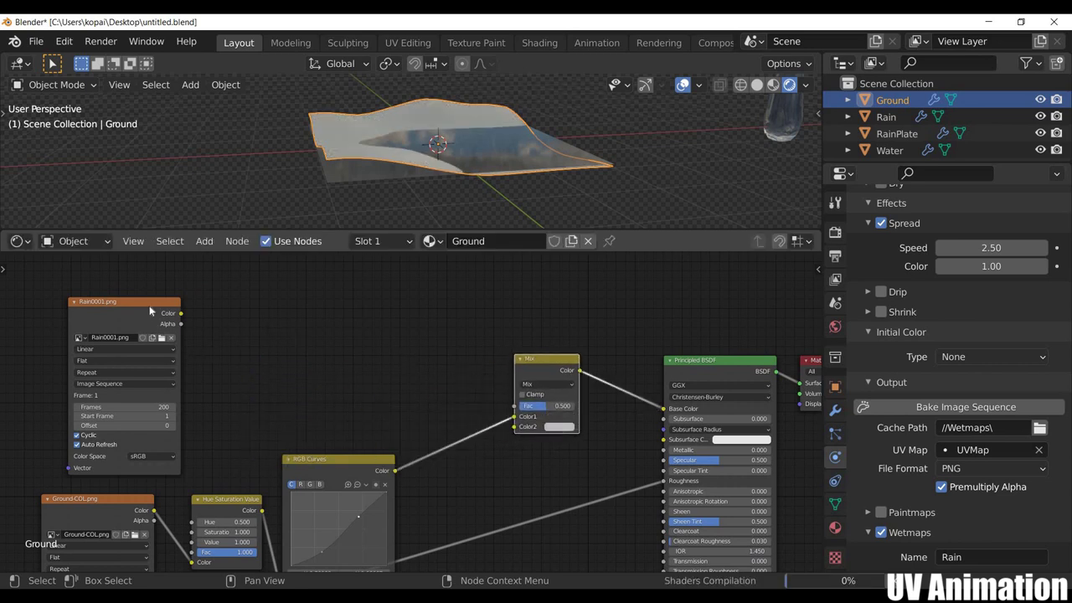
Connect the Rain0001 colour to Mix Color1 and the RGB Curves output to Color2
scroll(151, 312, "up", 1)
left_click_drag(142, 297, 537, 422)
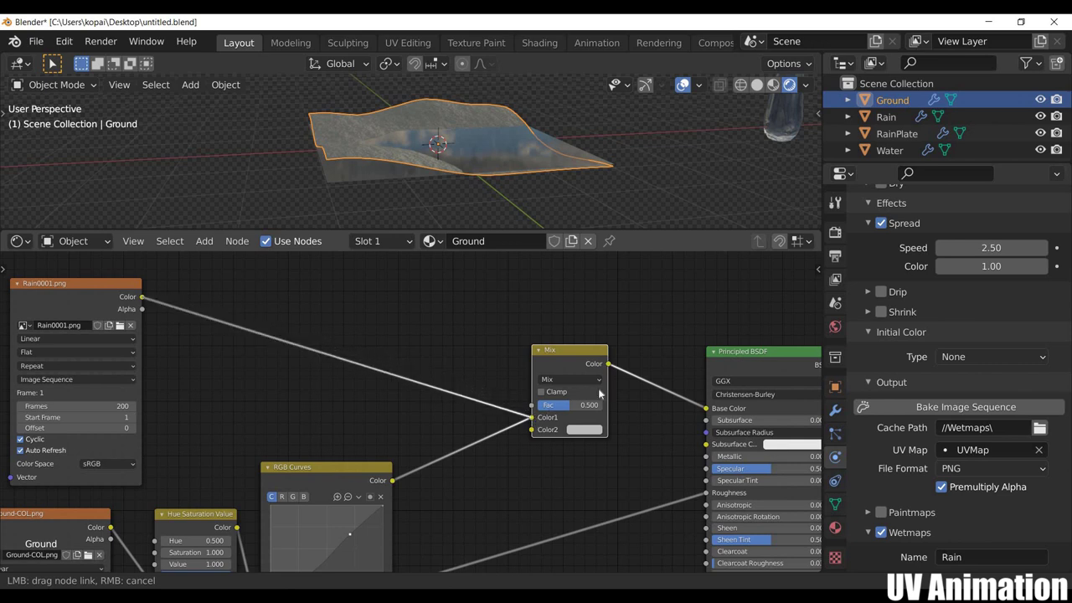
left_click_drag(600, 394, 600, 394)
scroll(467, 354, "up", 1)
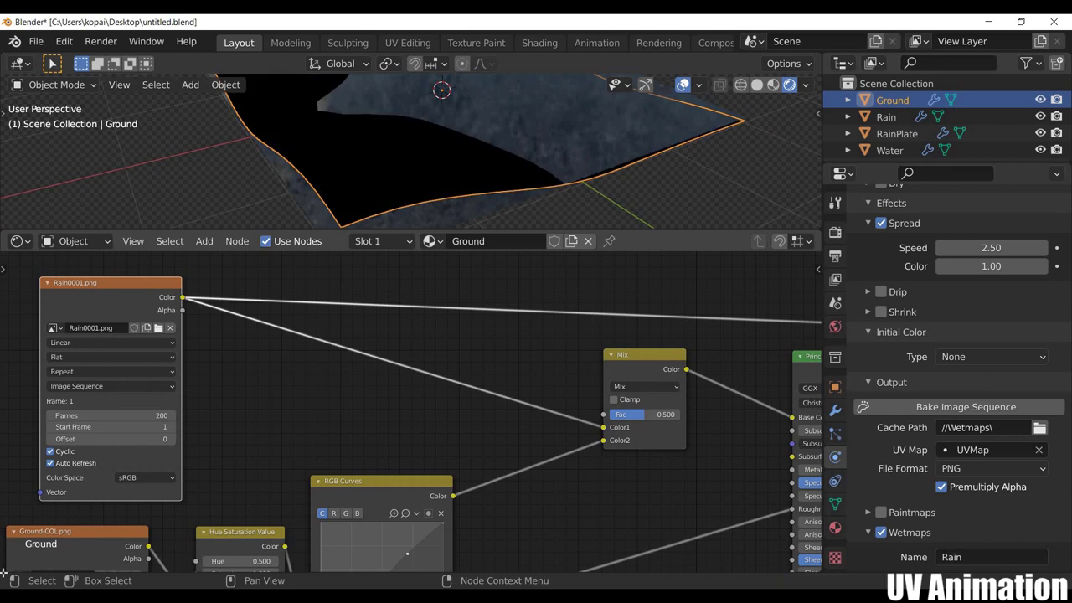
Split the node editor area into two areas via its corner
left_click(18, 491)
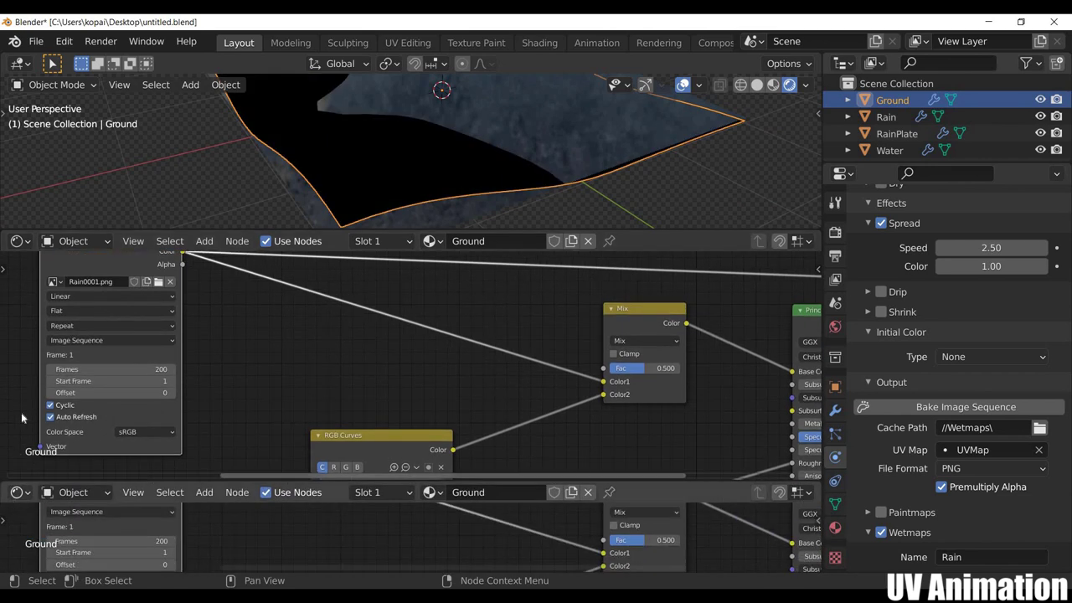
left_click(17, 491)
left_click(30, 426)
Make the lower area a Timeline and play the wetmap animation, stopping at frame 28
left_click(17, 492)
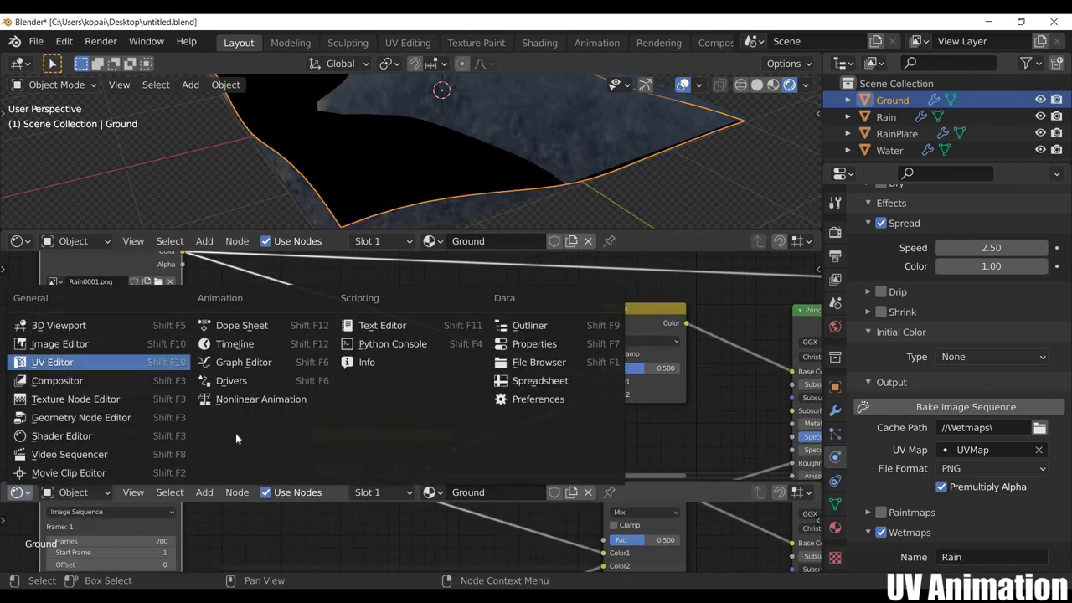
key("Return")
key("space")
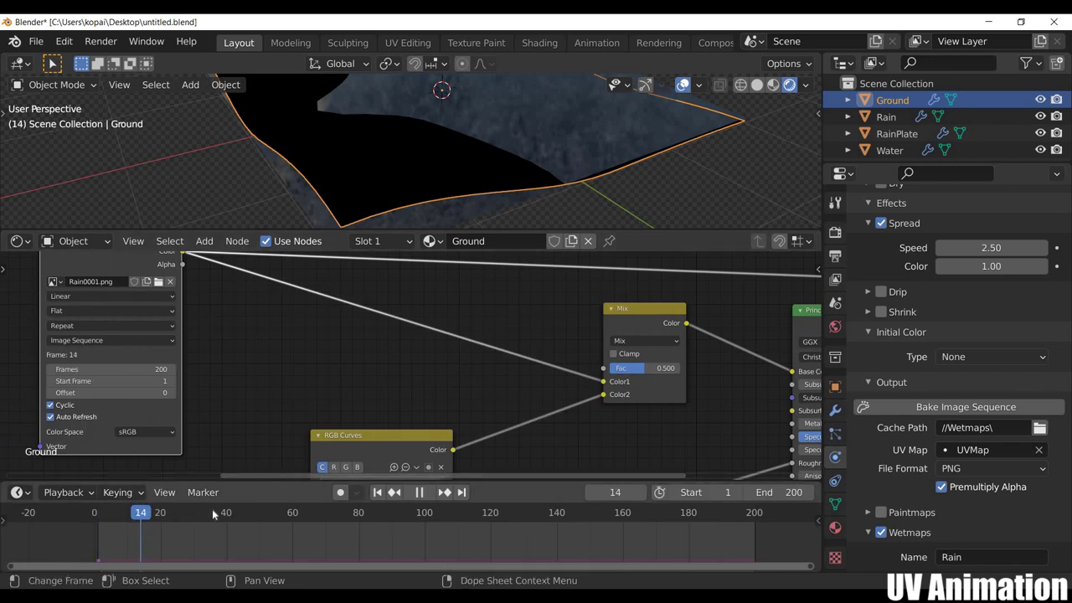
mouse_move(212, 513)
left_mouse_down()
mouse_move(181, 513)
mouse_move(192, 515)
left_mouse_up()
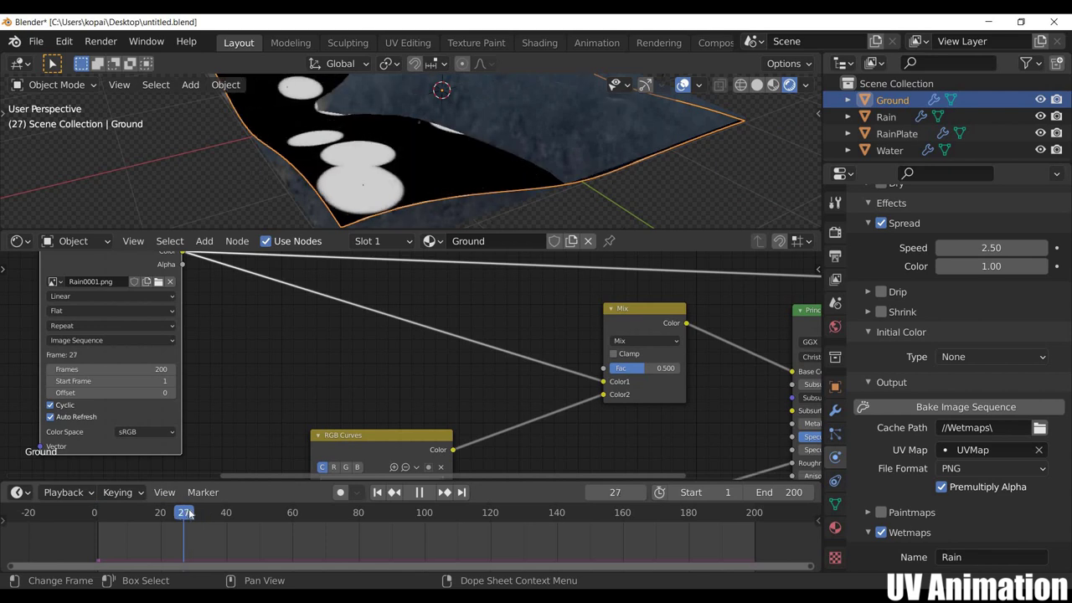
left_click_drag(188, 514, 186, 514)
key("space")
mouse_move(478, 187)
middle_mouse_down()
mouse_move(381, 151)
mouse_move(202, 174)
middle_mouse_up()
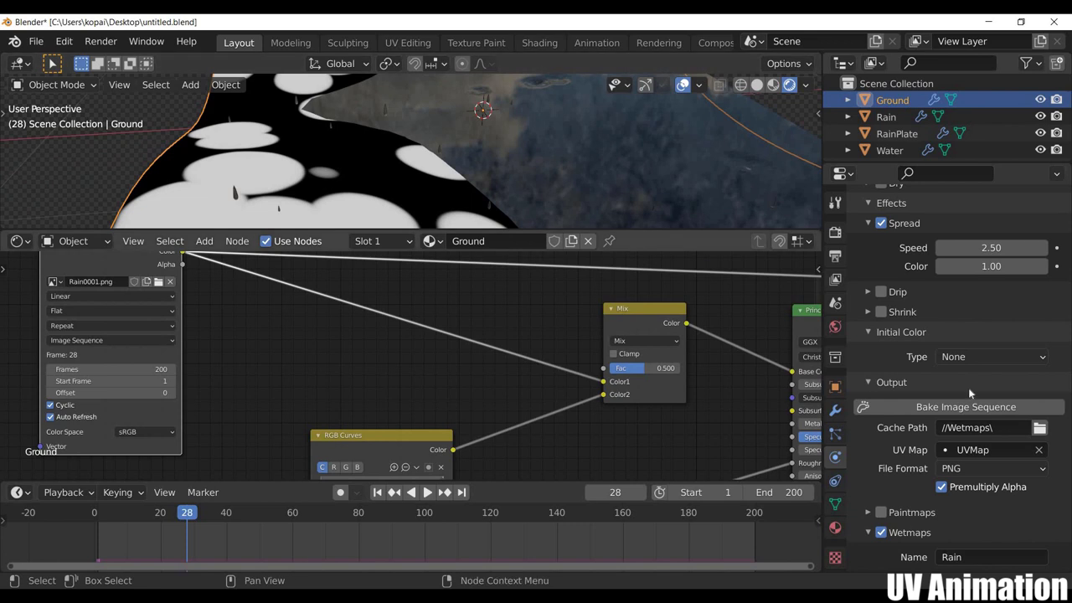
Set the wetmap canvas surface Radius to 0.25
scroll(968, 388, "up", 3)
scroll(980, 360, "up", 2)
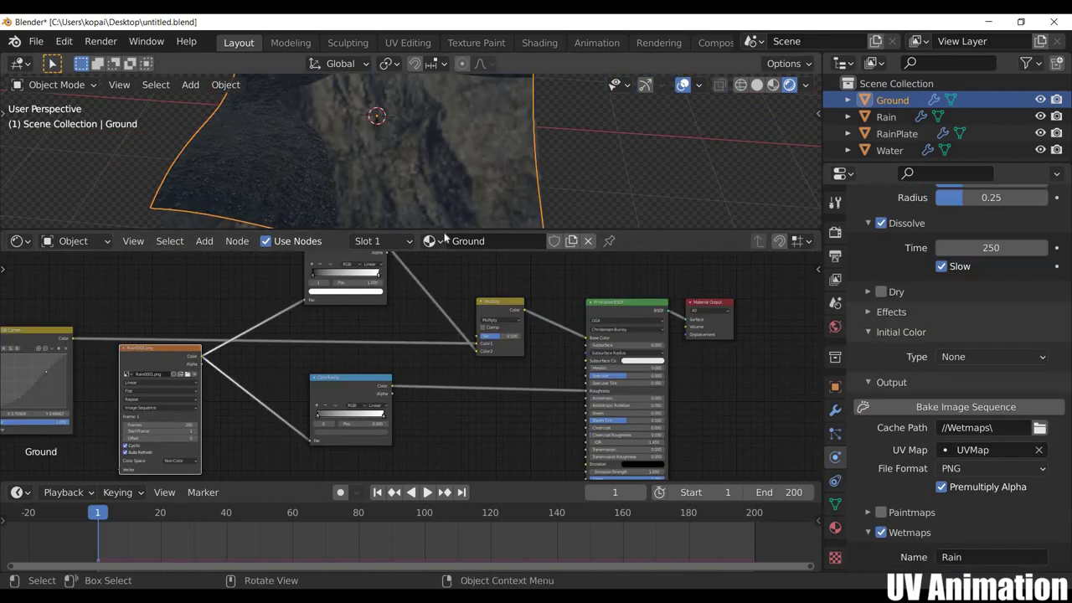
scroll(890, 333, "up", 1)
scroll(890, 336, "up", 3)
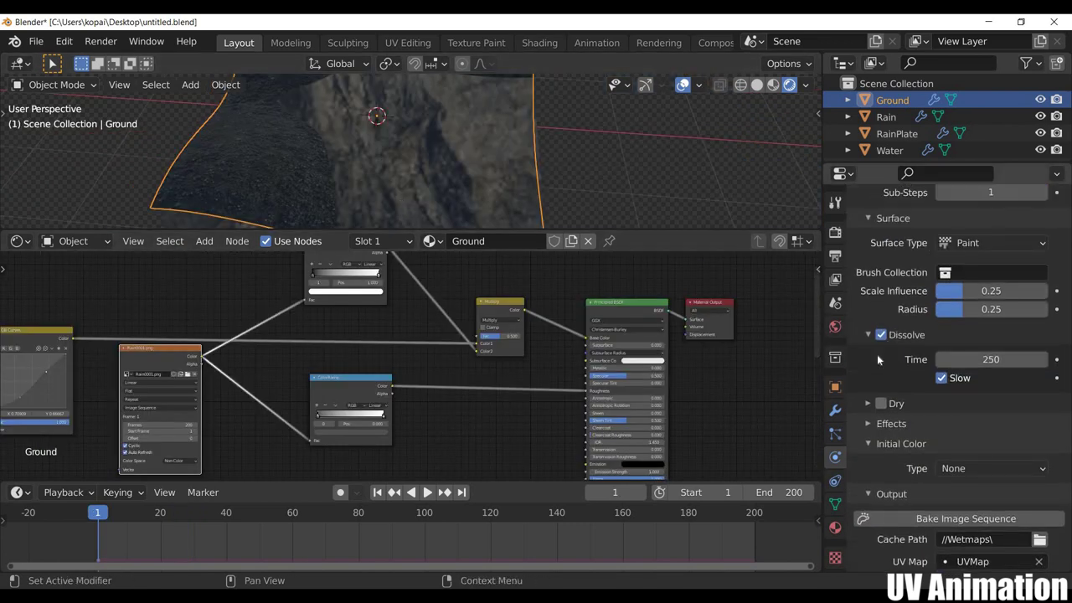
scroll(896, 339, "up", 2)
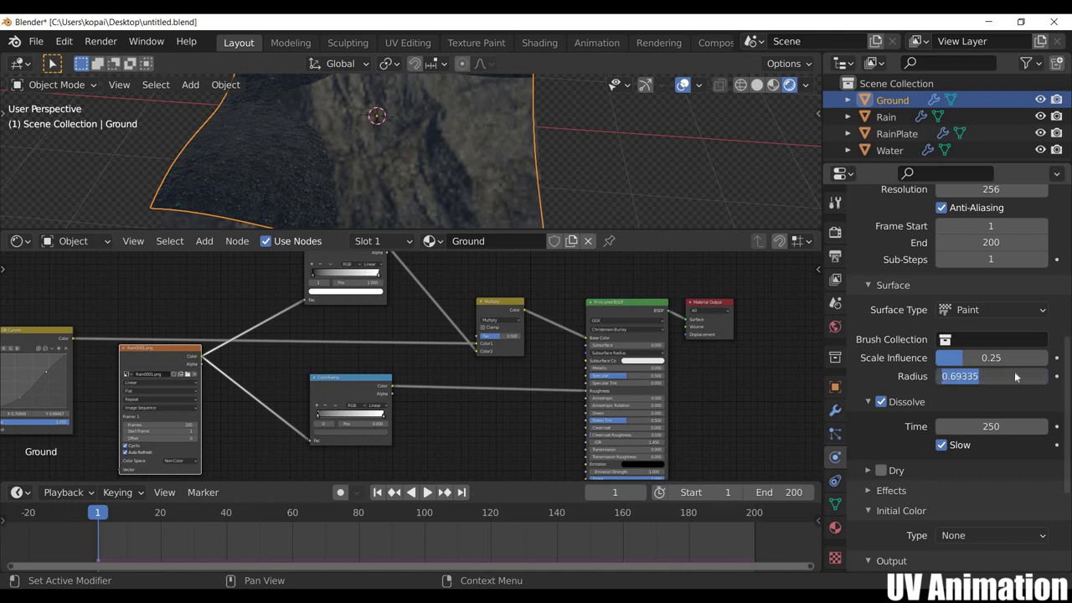
type("0.25")
key("Return")
scroll(1010, 326, "up", 4)
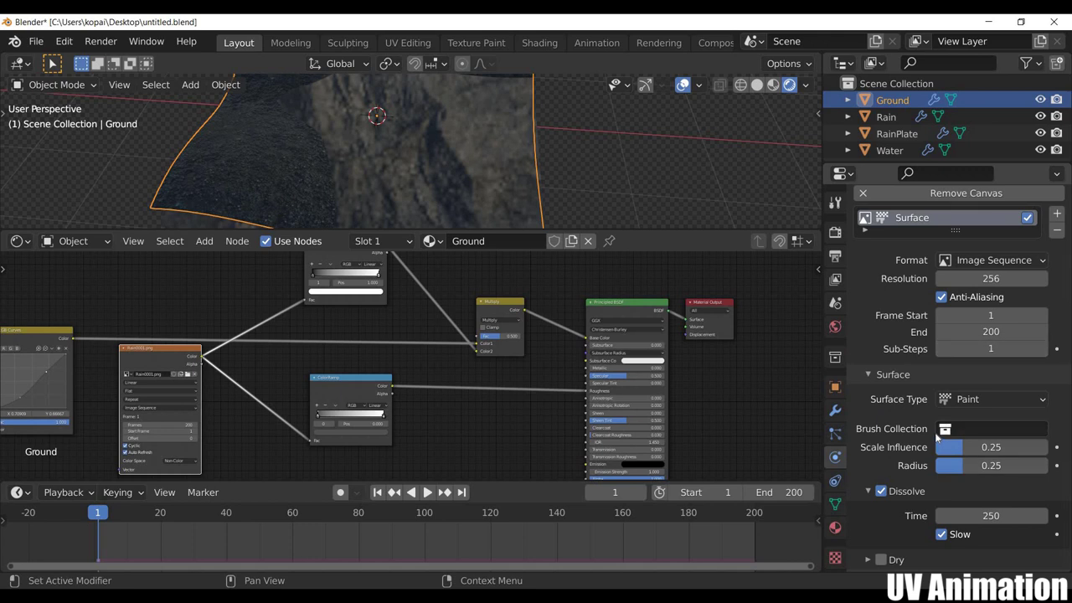
scroll(936, 434, "down", 5)
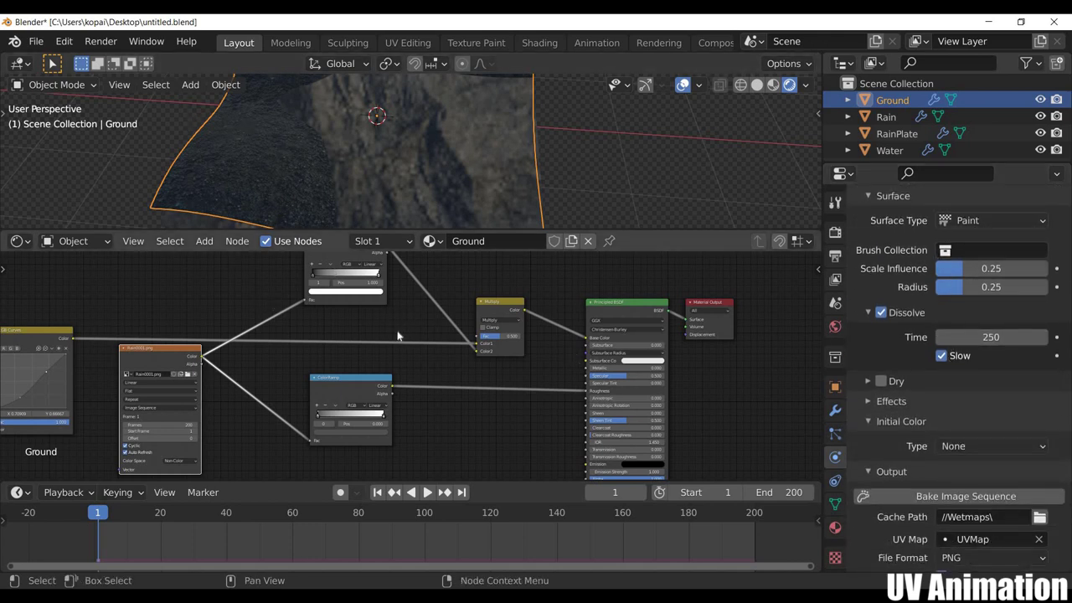
Reposition the Rain0001 image texture node in the Ground material
middle_click_drag(405, 336, 578, 369)
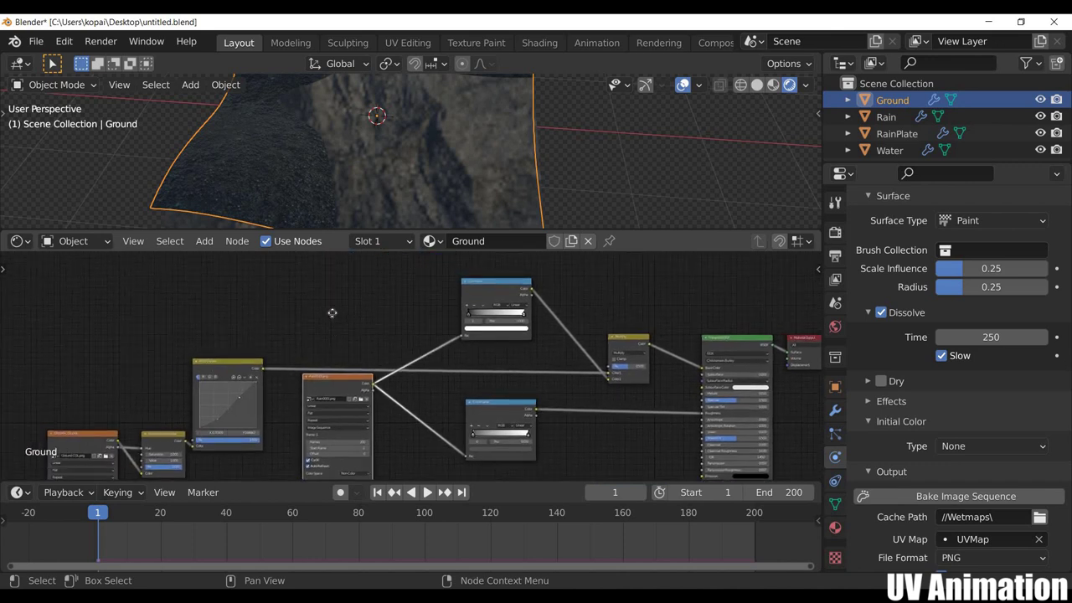
mouse_move(335, 373)
left_mouse_down()
mouse_move(334, 340)
mouse_move(335, 387)
left_mouse_up()
scroll(287, 445, "down", 2)
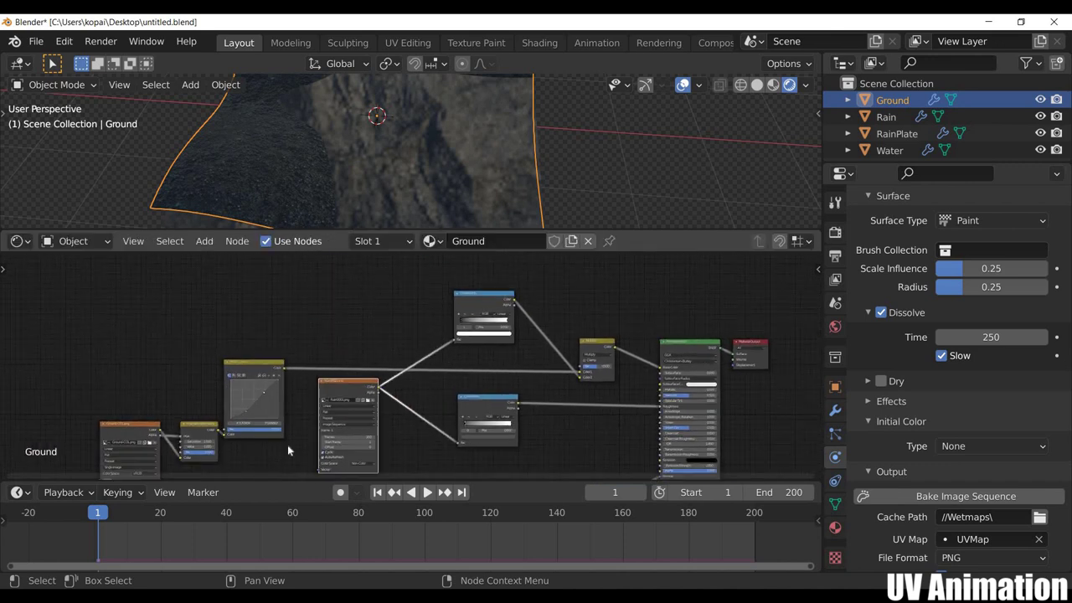
scroll(373, 372, "up", 2)
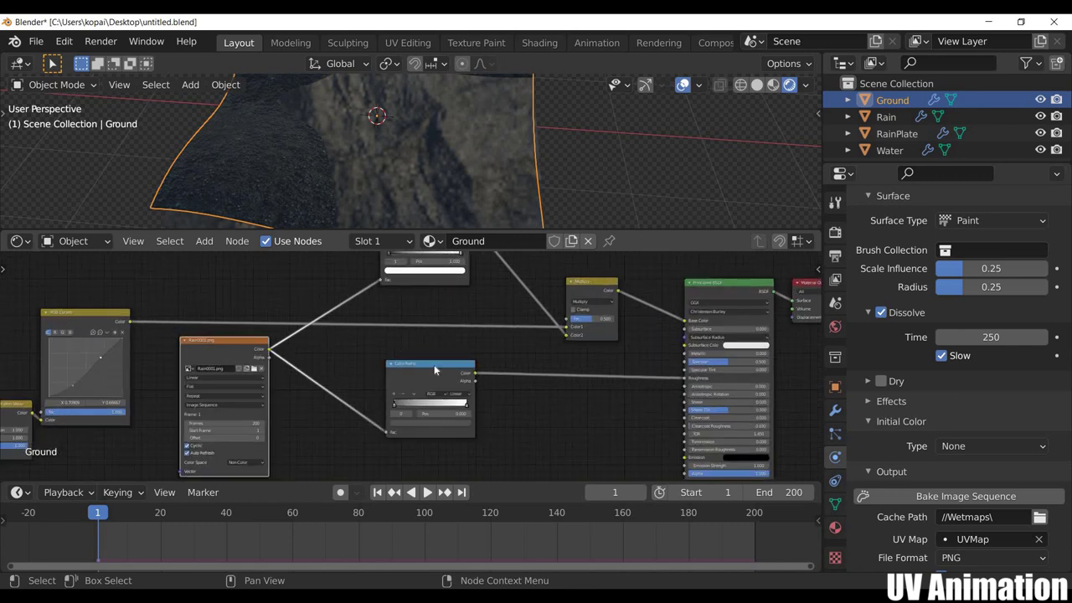
scroll(204, 375, "up", 2)
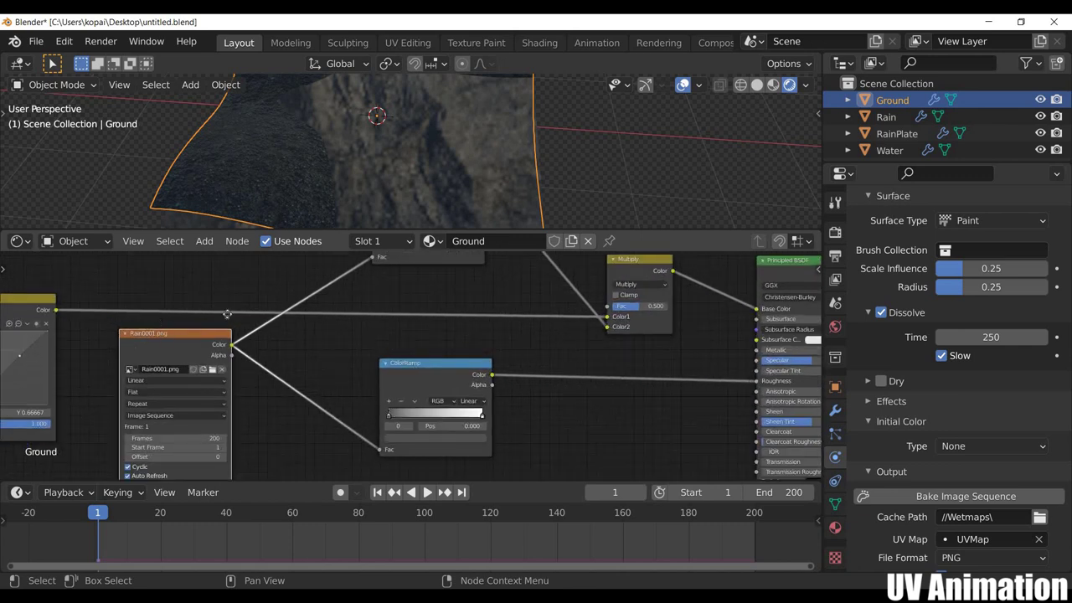
key("g")
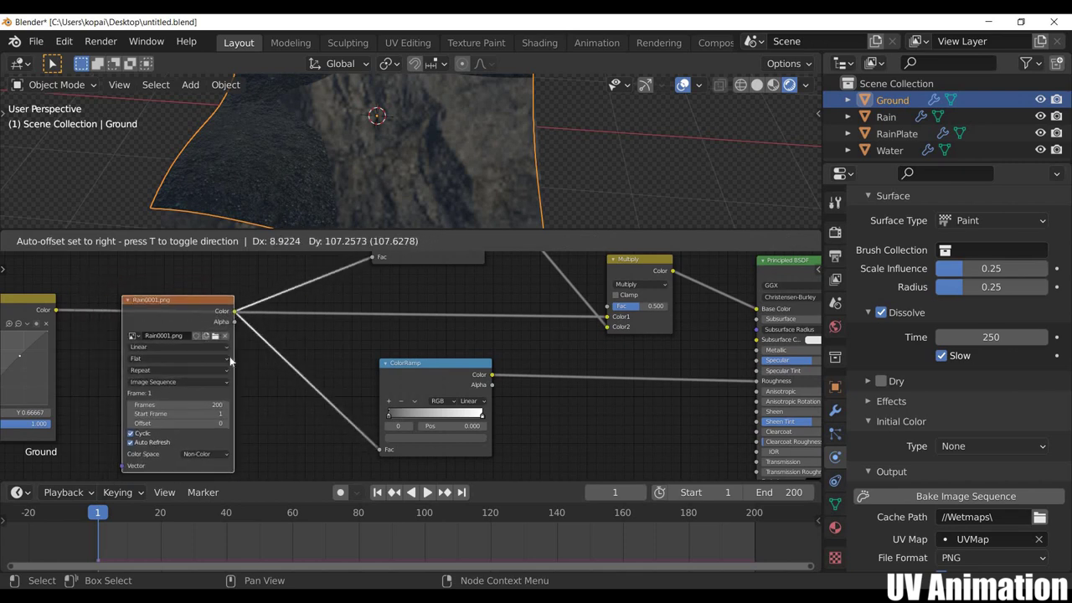
left_click(441, 394)
scroll(305, 379, "right", 5, "ctrl")
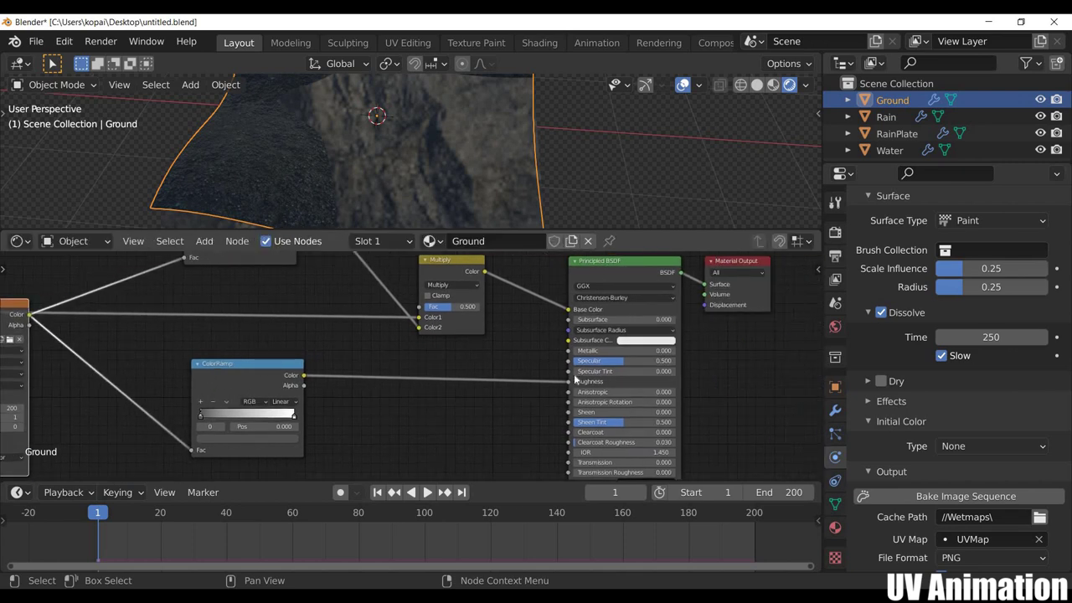
scroll(355, 285, "down", 1)
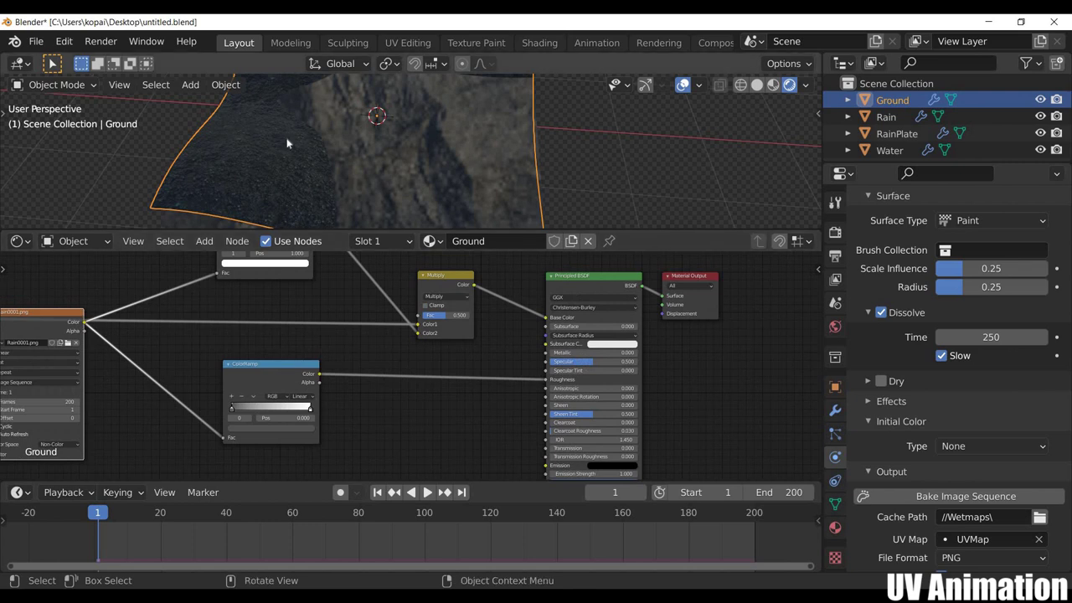
middle_click_drag(289, 144, 309, 155)
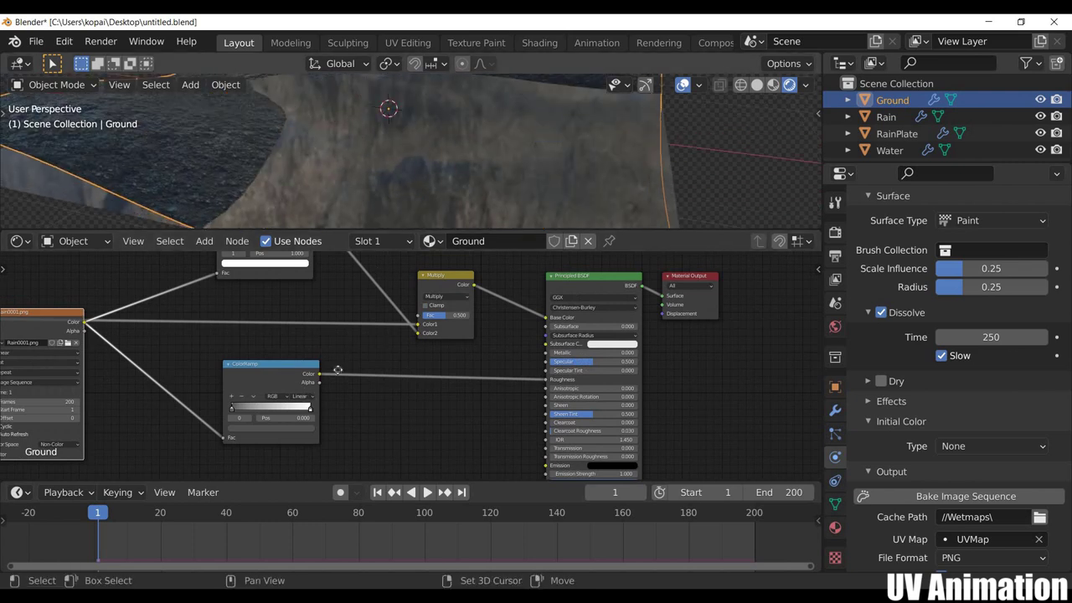
Check the Multiply node's blend mode, keep Multiply, and start animation playback
scroll(307, 381, "up", 2)
scroll(294, 385, "left", 4, "ctrl")
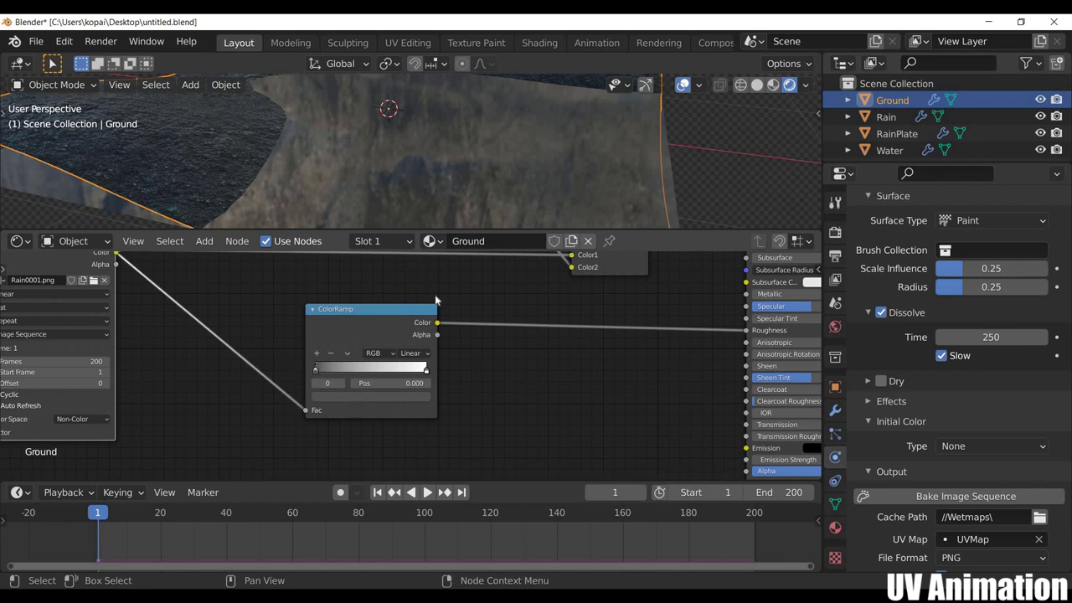
scroll(381, 288, "down", 2)
mouse_move(381, 288)
middle_mouse_down()
mouse_move(385, 317)
mouse_move(306, 327)
middle_mouse_up()
scroll(397, 354, "up", 1)
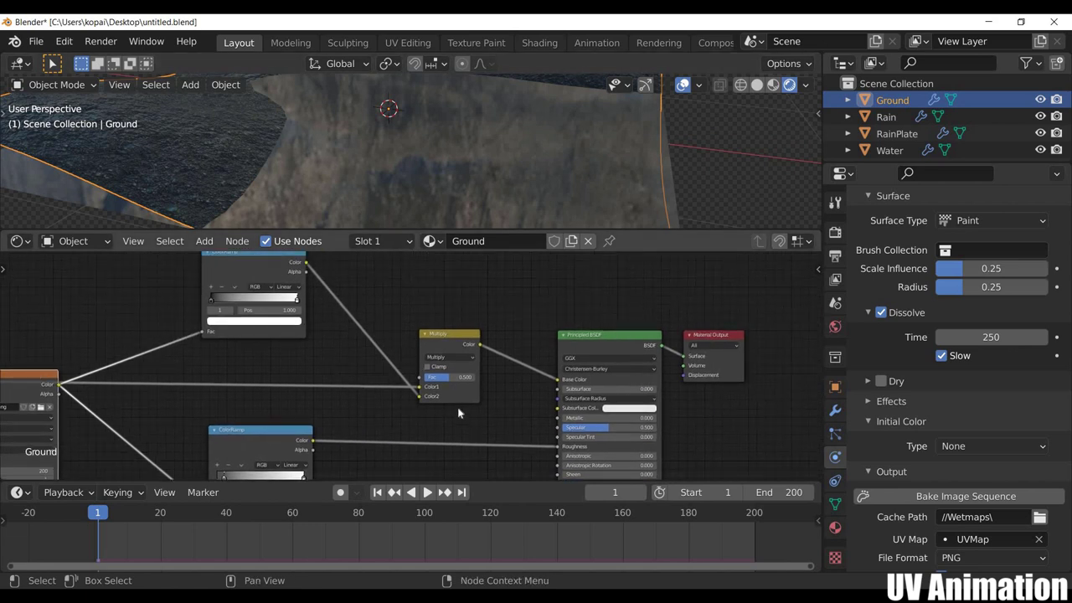
scroll(462, 357, "up", 2)
left_click(460, 354)
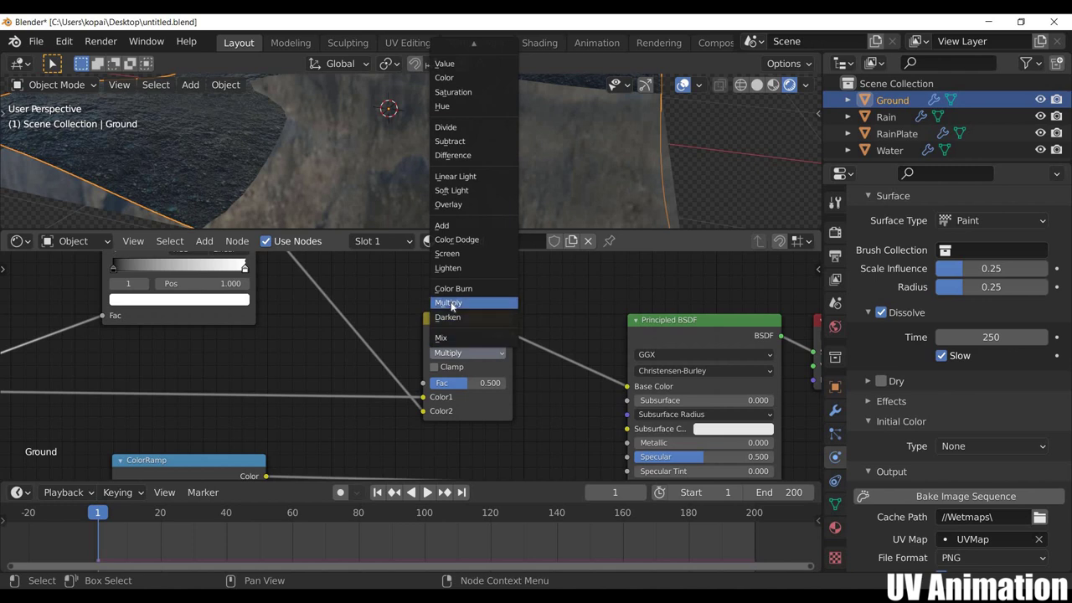
scroll(429, 399, "down", 1)
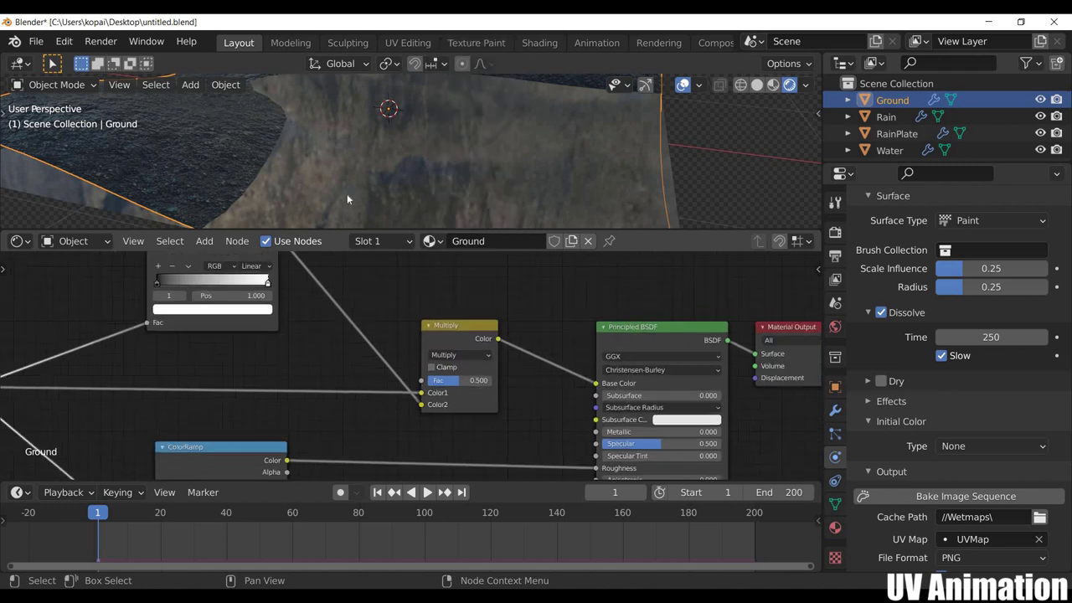
middle_click_drag(390, 160, 385, 169)
key("space")
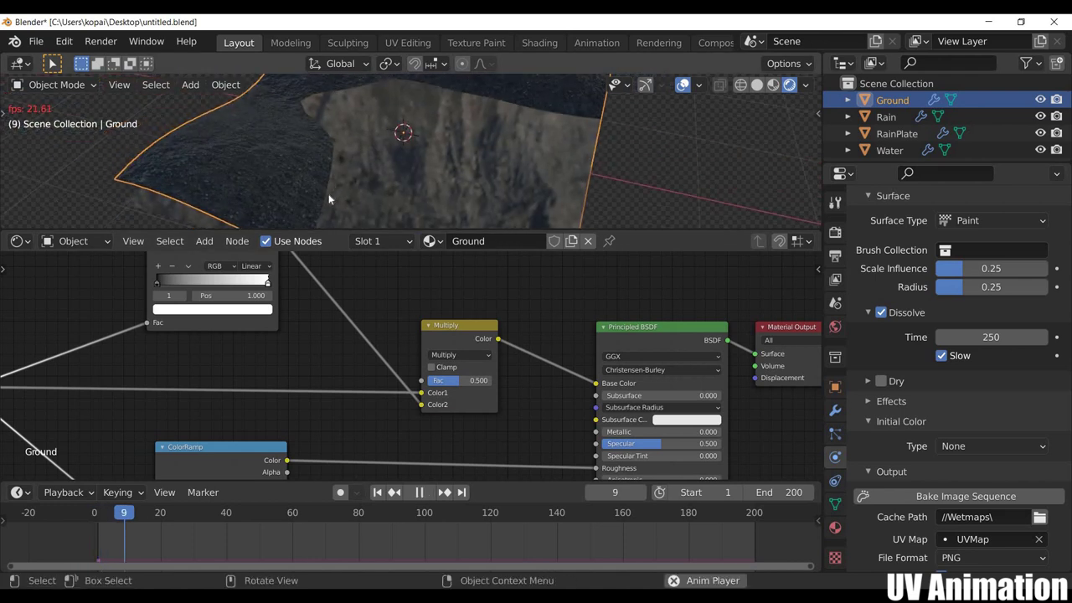
Orbit closer to the ground to watch the glossy wet patches spread during playback
middle_click_drag(401, 178, 397, 177)
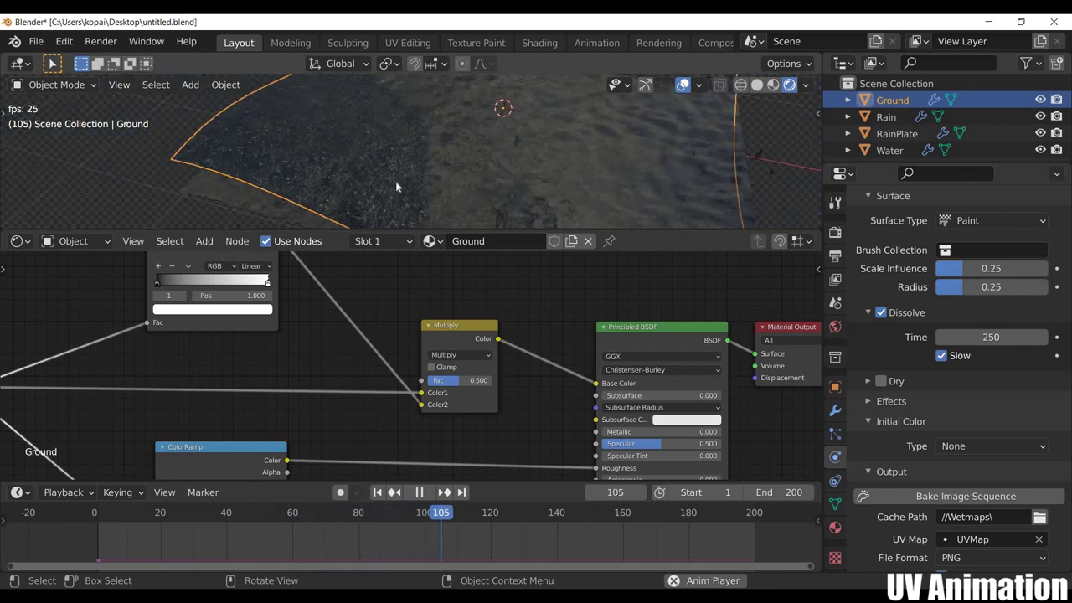
mouse_move(589, 162)
middle_mouse_down()
mouse_move(497, 193)
mouse_move(558, 179)
mouse_move(510, 166)
middle_mouse_up()
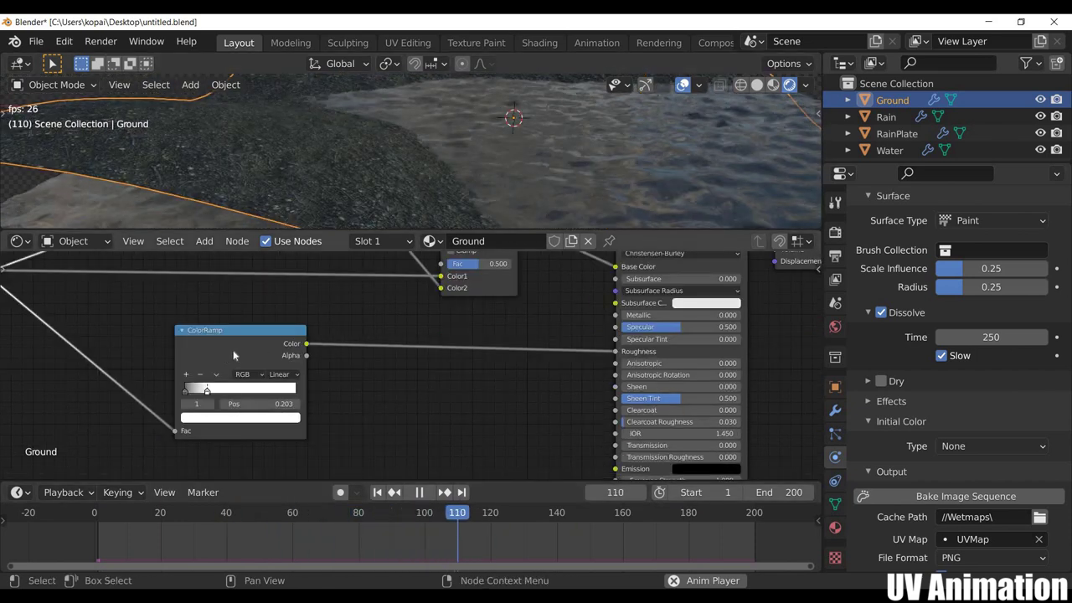
scroll(209, 377, "up", 1)
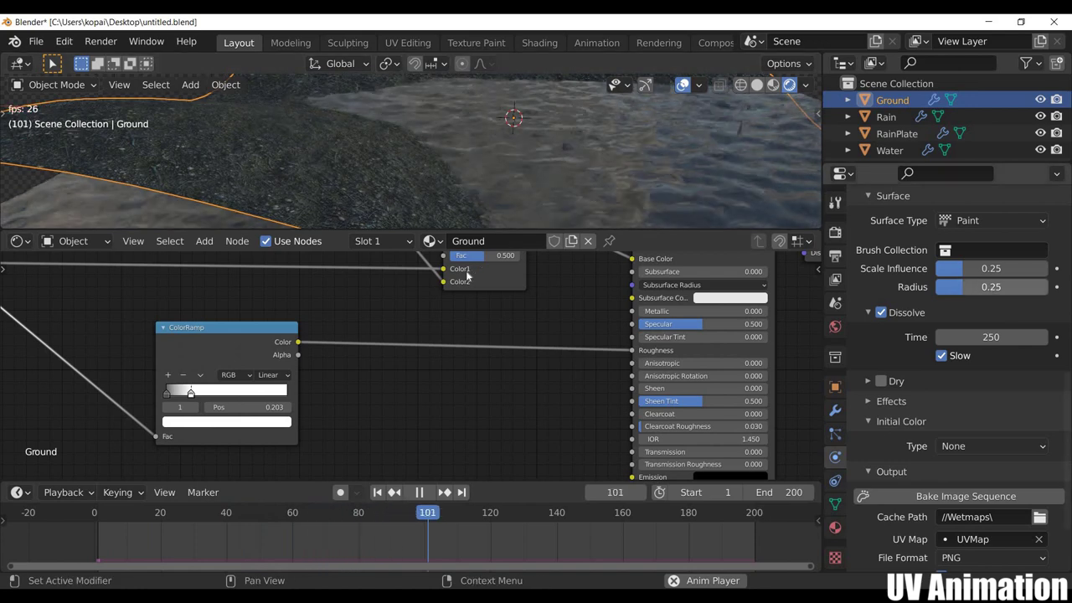
scroll(469, 251, "down", 1)
scroll(461, 276, "down", 1)
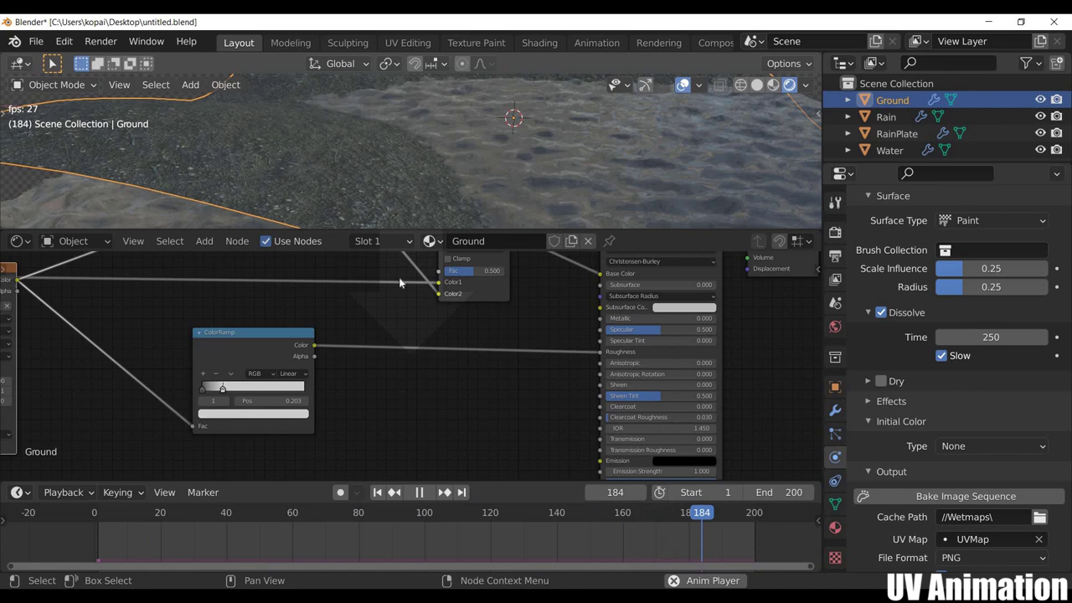
Close the node editor and orbit to a near-ground view of the wet patches spreading
left_click(399, 278)
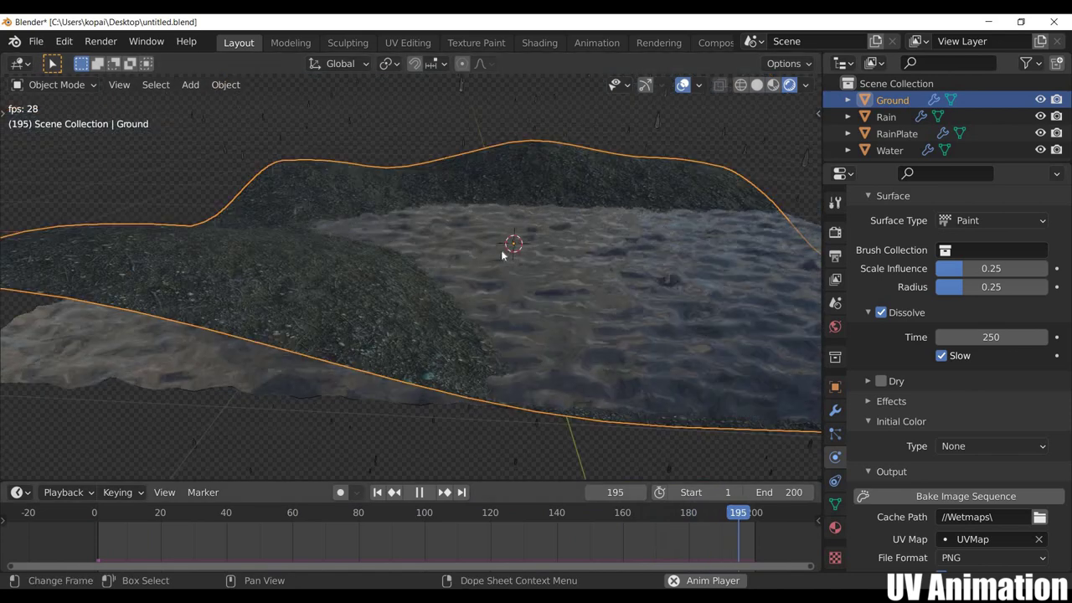
middle_click_drag(471, 282, 494, 295)
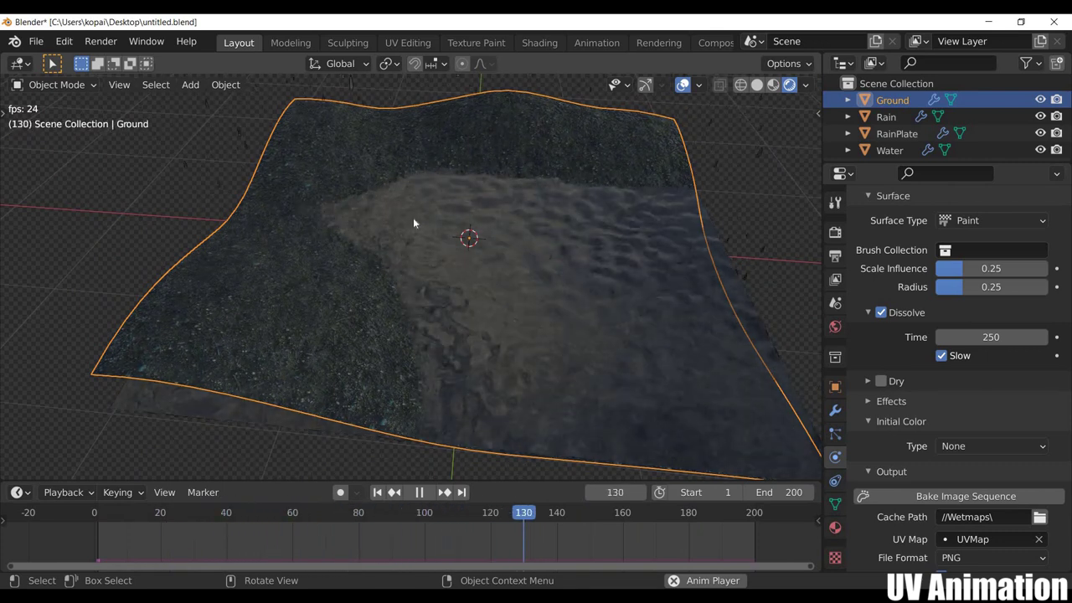
mouse_move(483, 148)
middle_mouse_down()
mouse_move(449, 306)
mouse_move(481, 199)
middle_mouse_up()
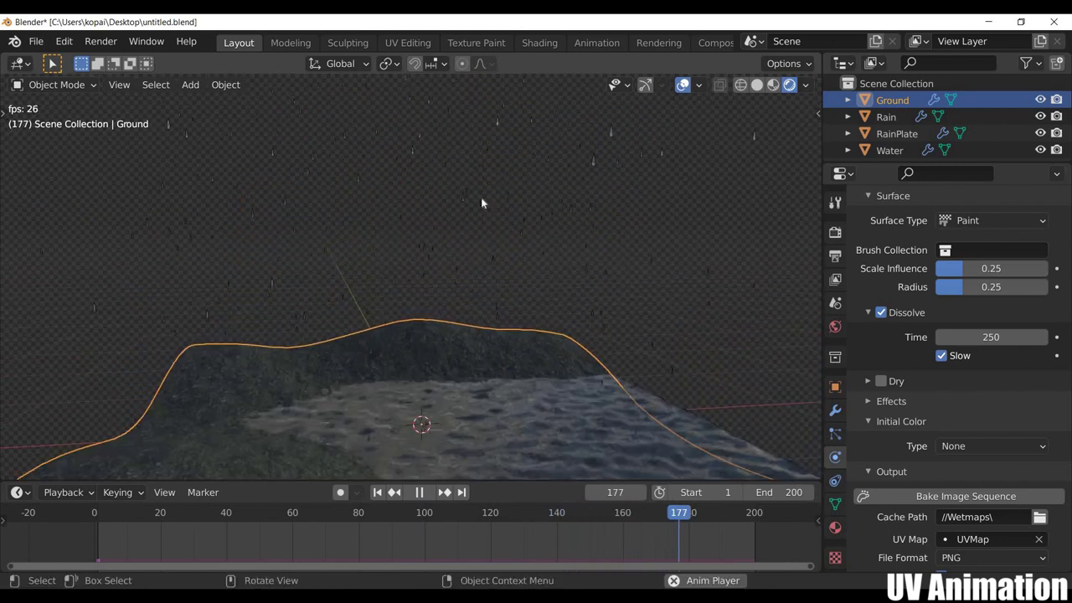
middle_click_drag(469, 251, 385, 486)
Add a Camera aligned to the current view and reframe it on the wet ground
key("shift+a")
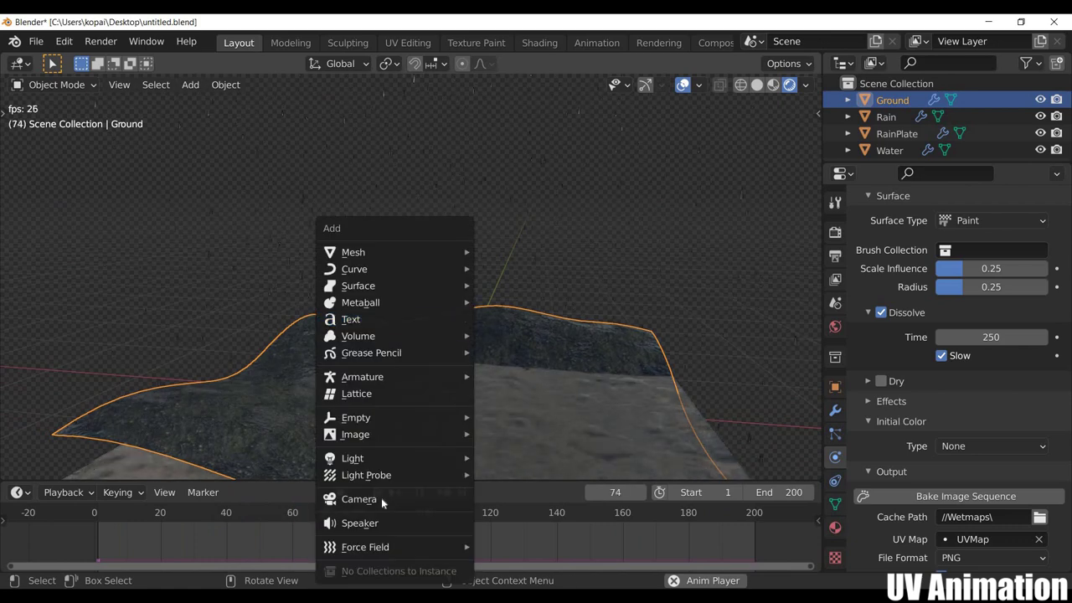
left_click(381, 498)
key("ctrl+alt+KP_0")
scroll(488, 340, "up", 2)
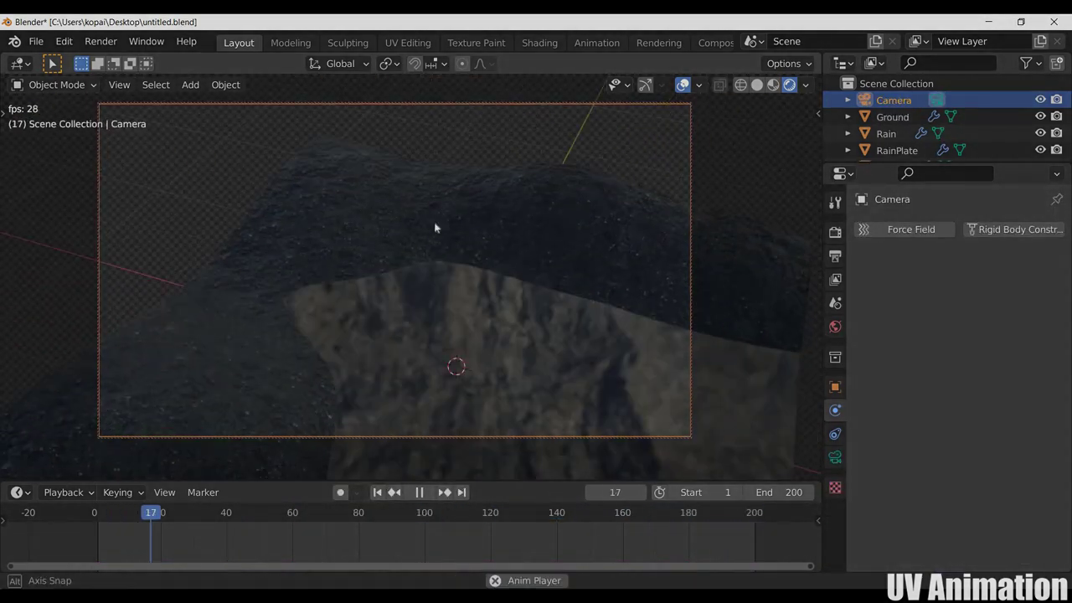
mouse_move(439, 277)
middle_mouse_down()
mouse_move(520, 249)
mouse_move(503, 271)
middle_mouse_up()
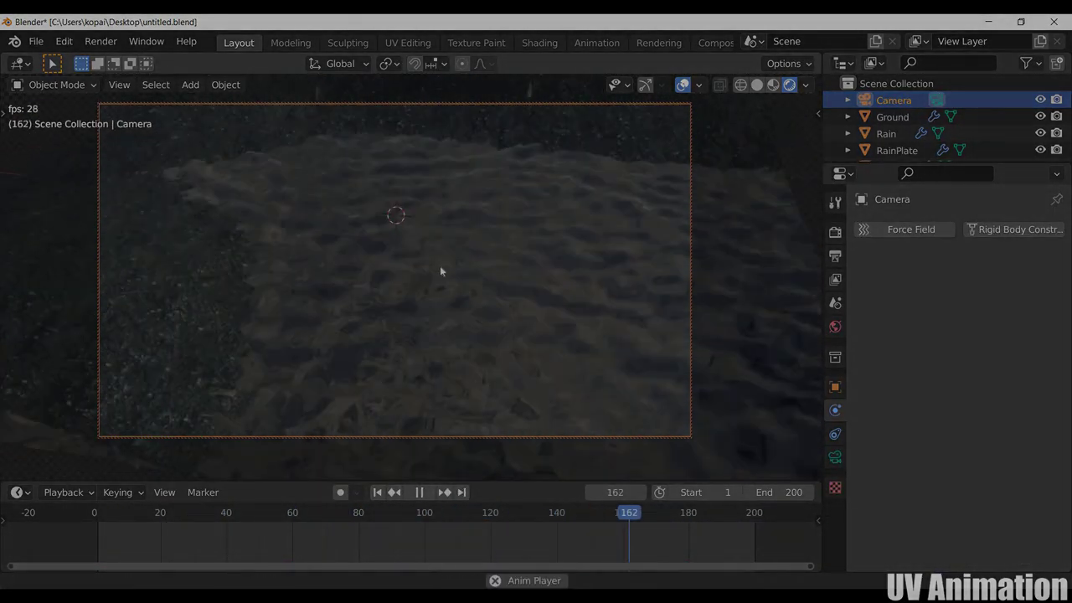
scroll(502, 271, "down", 2)
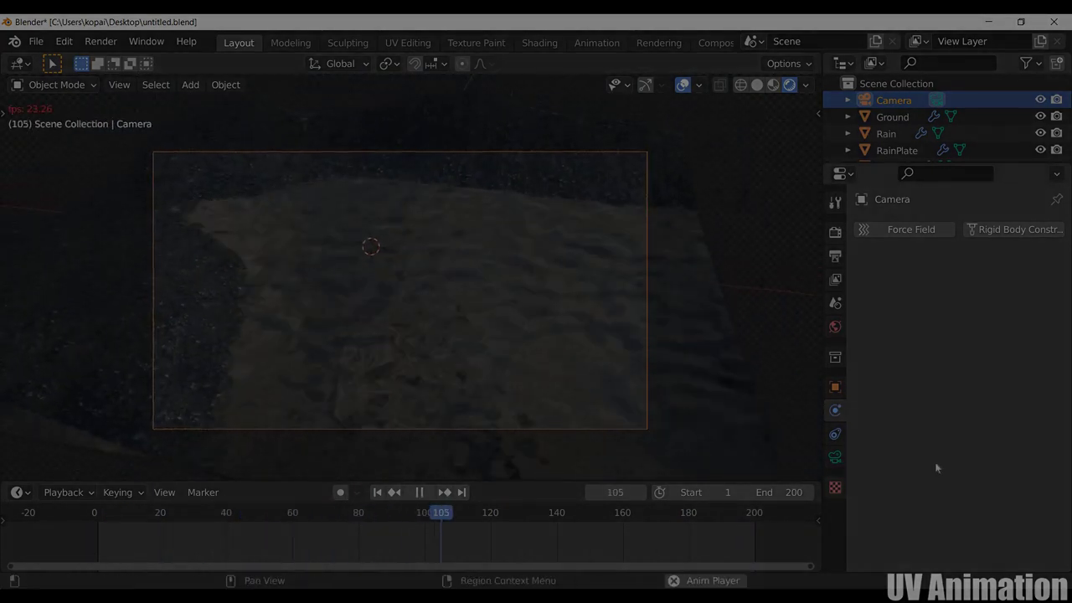
Show the new camera's data properties with its 50 mm lens settings
left_click(835, 457)
scroll(1001, 524, "down", 5)
scroll(575, 225, "up", 1)
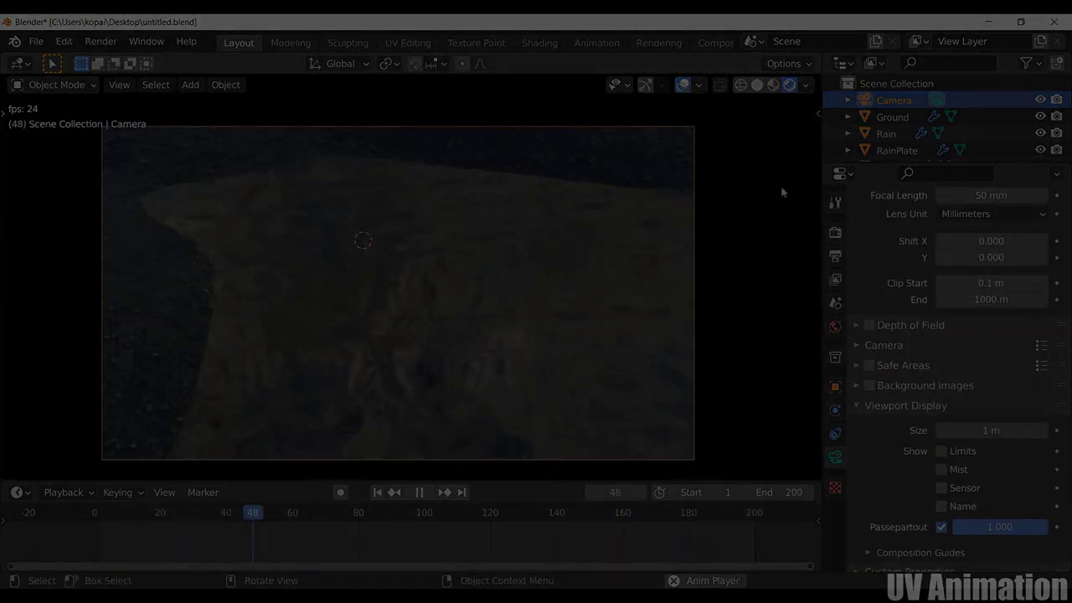